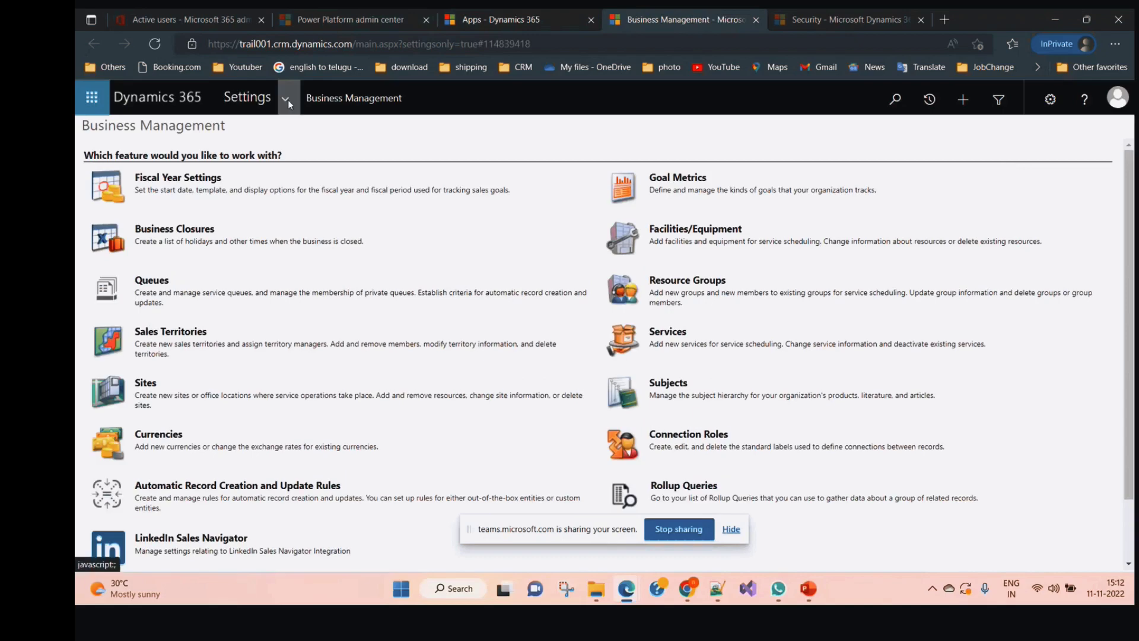
View the Business Units list under Security settings, then move to the Power Platform admin center
click(287, 100)
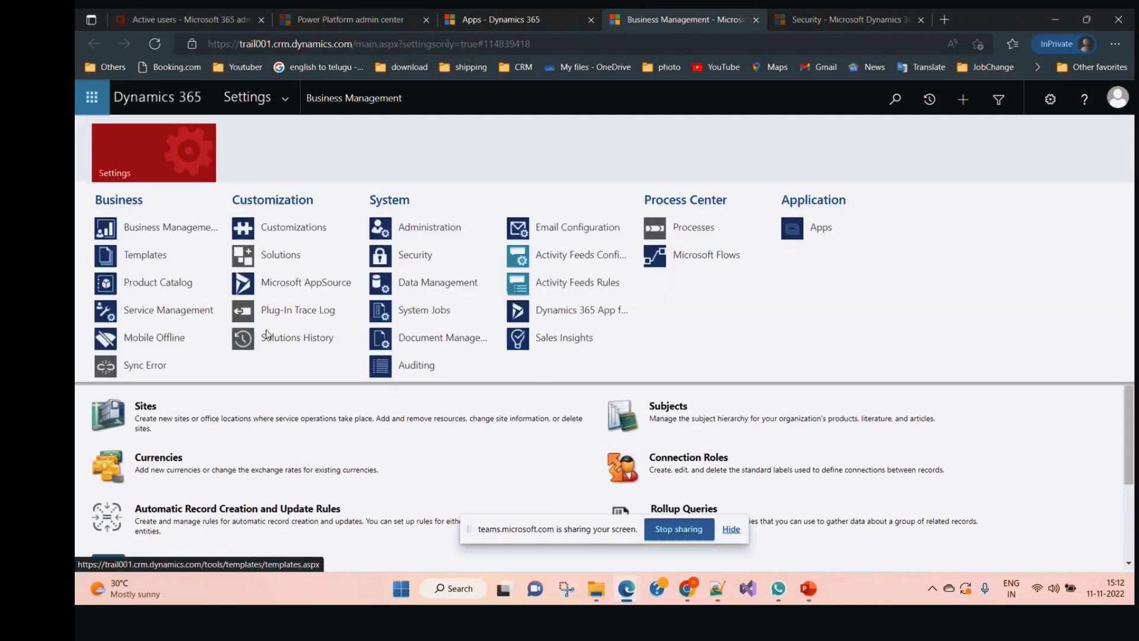
click(440, 261)
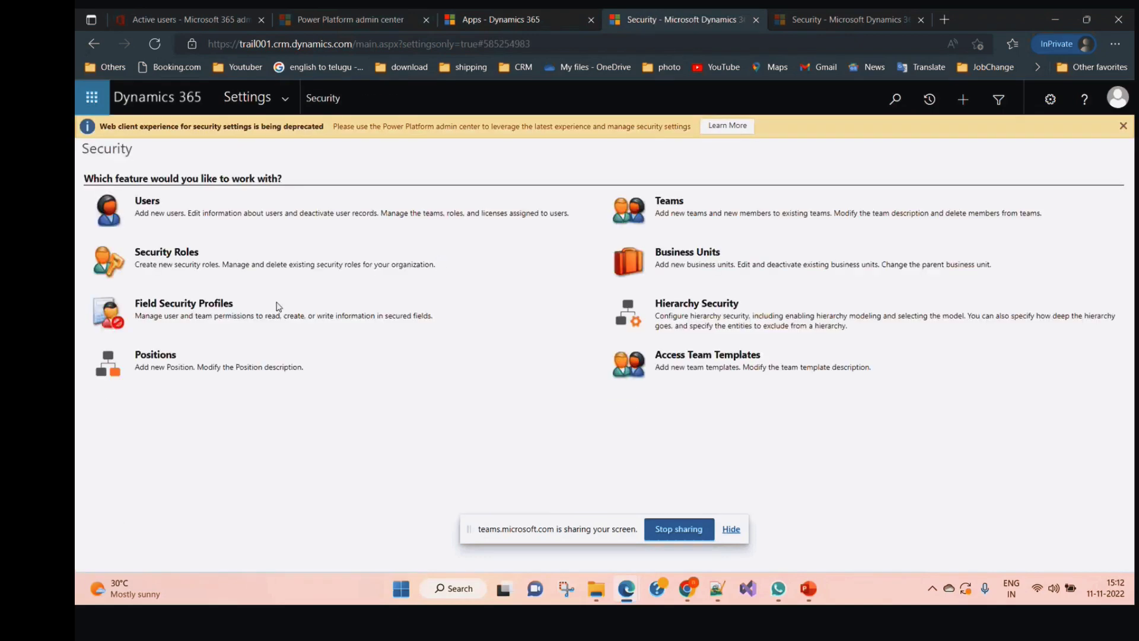
click(675, 257)
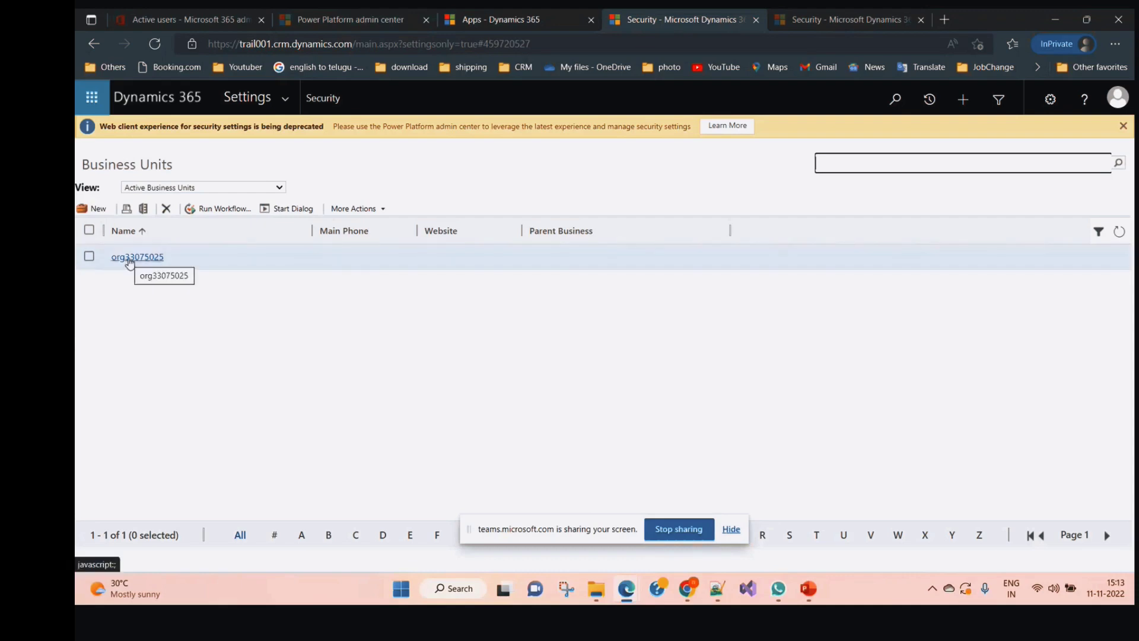
click(271, 45)
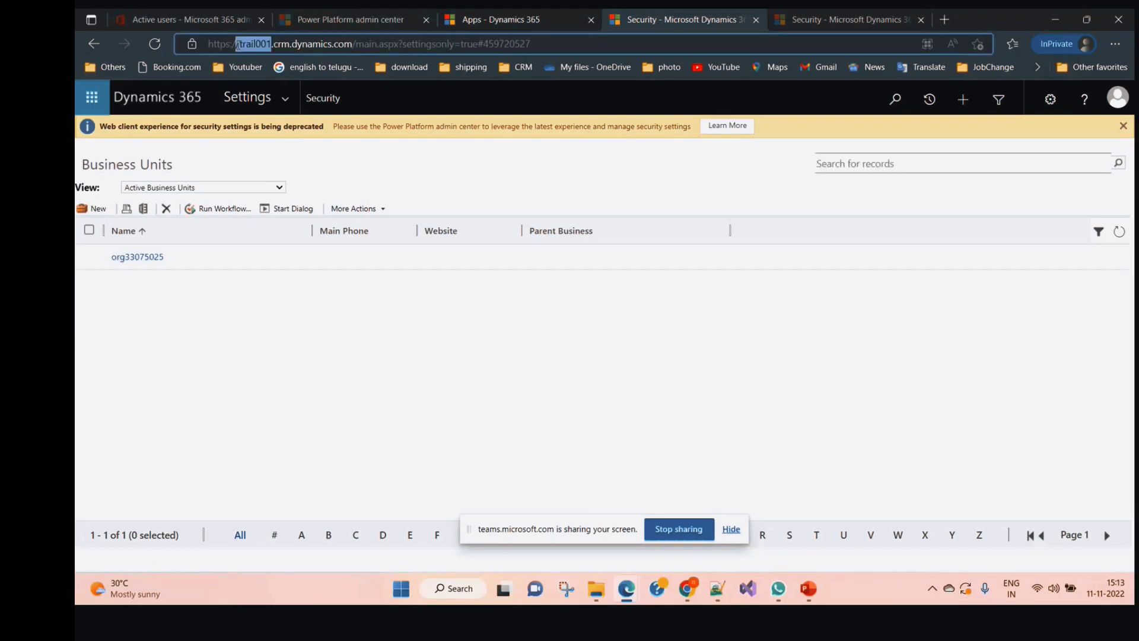
click(331, 18)
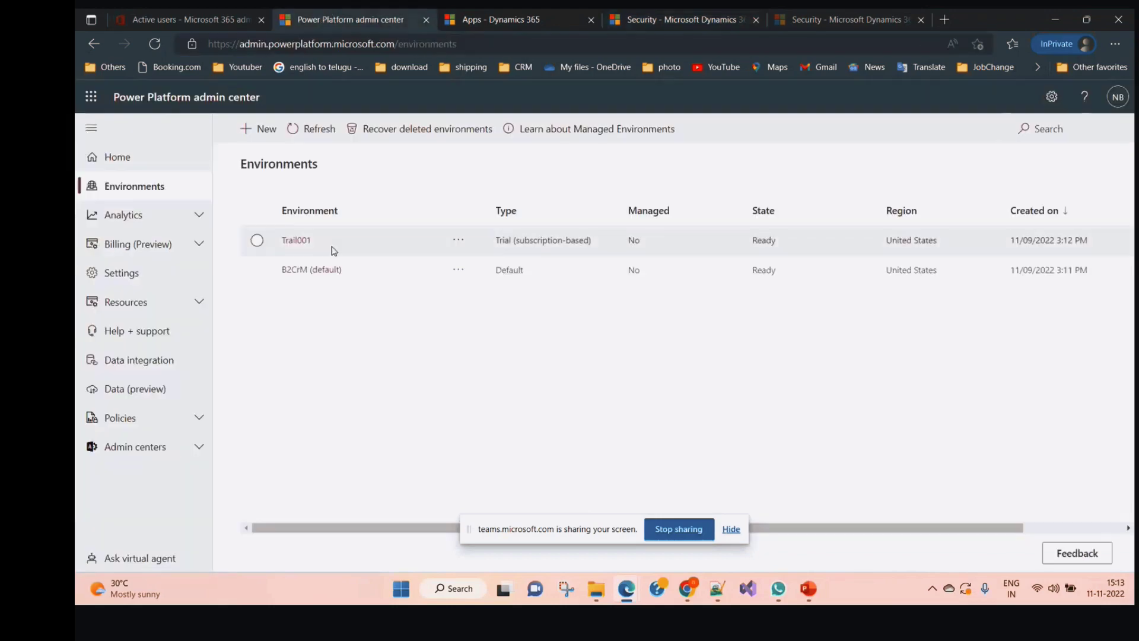
Check the Trail001 environment's URL (trail001) in its edit details, then return to Business Units
click(296, 240)
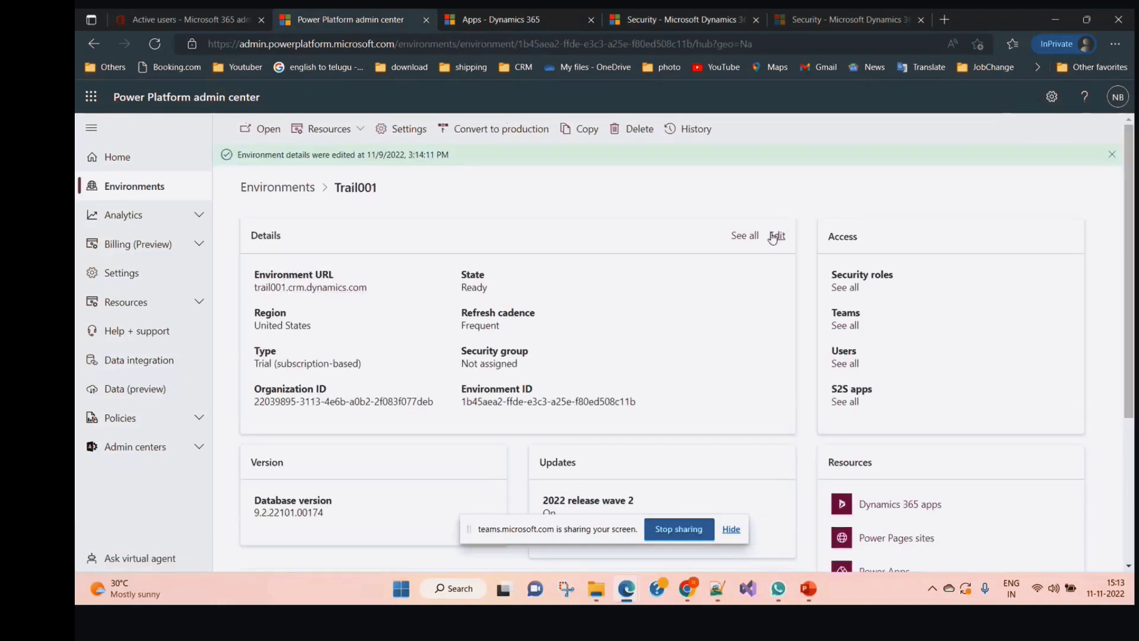
click(773, 236)
drag(962, 228, 905, 229)
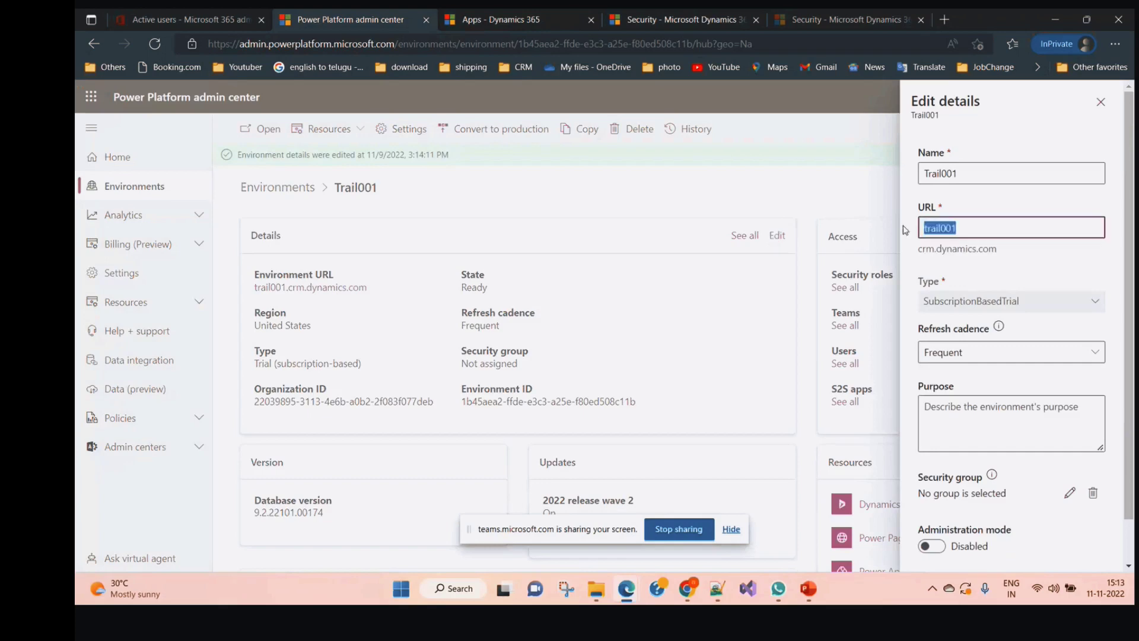
click(824, 13)
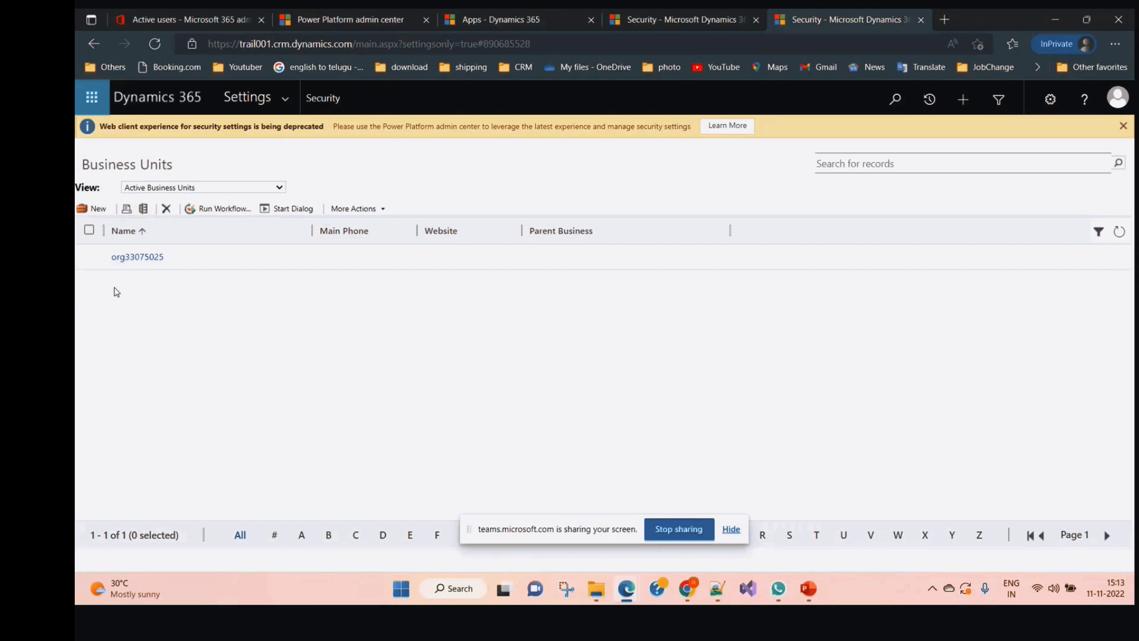
click(140, 260)
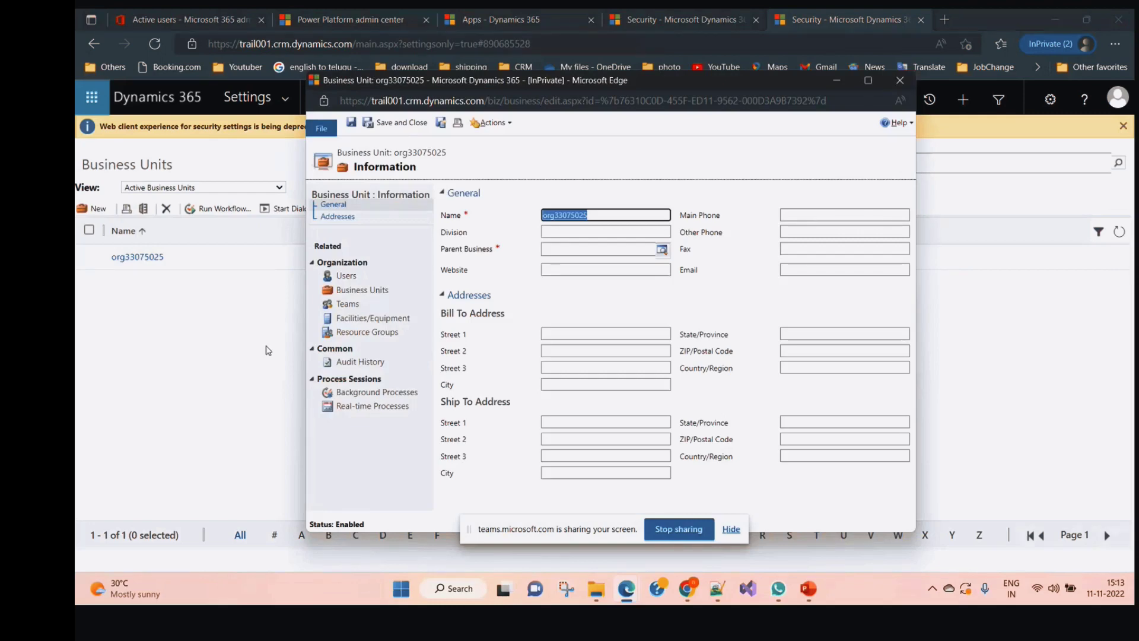
click(352, 279)
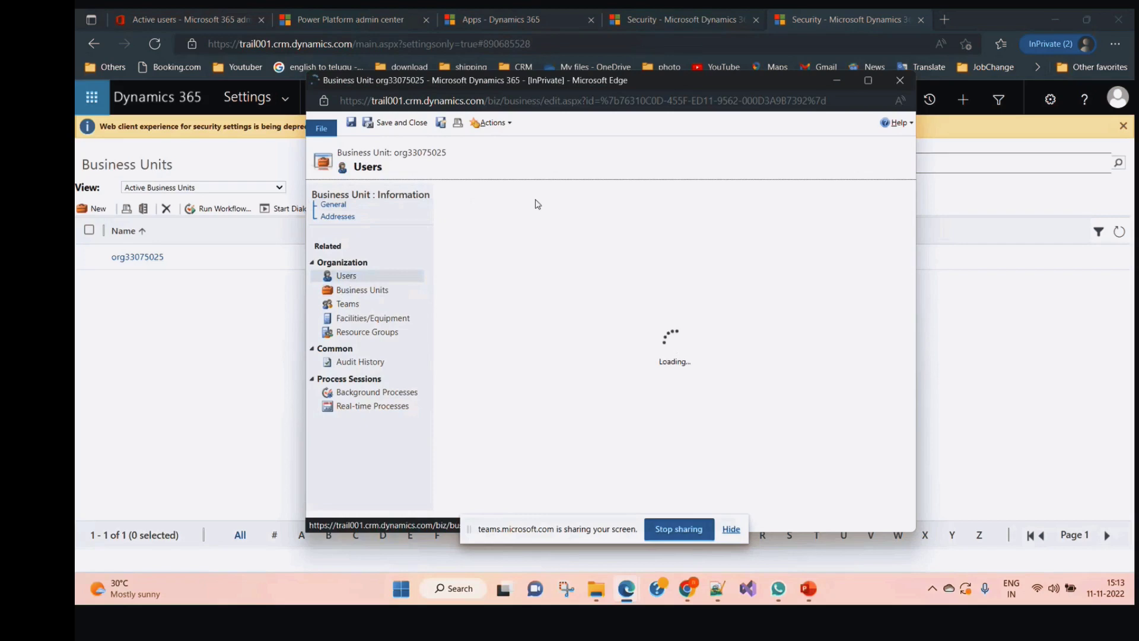
click(349, 306)
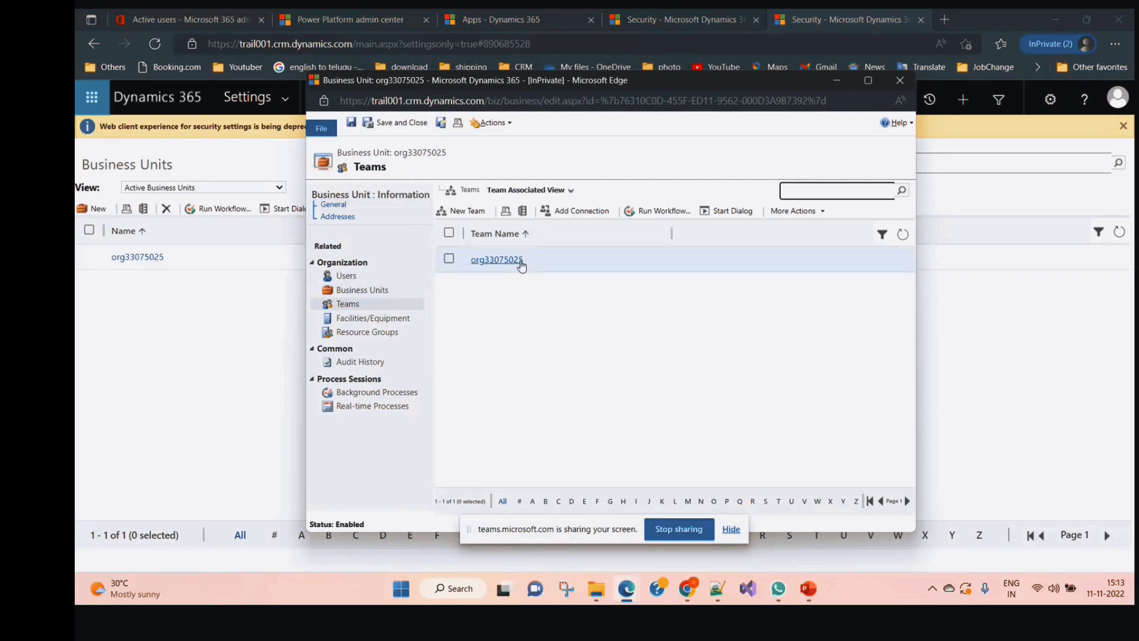
click(900, 80)
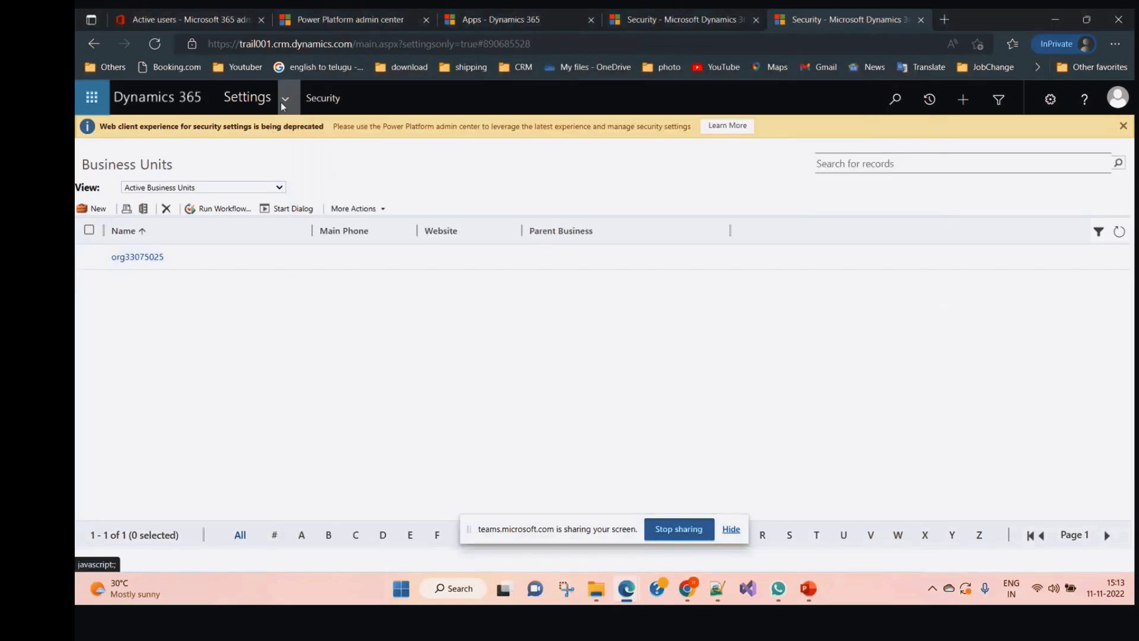
click(283, 102)
Open the Account Manager role from the Security Roles list for business unit org33075025
click(451, 271)
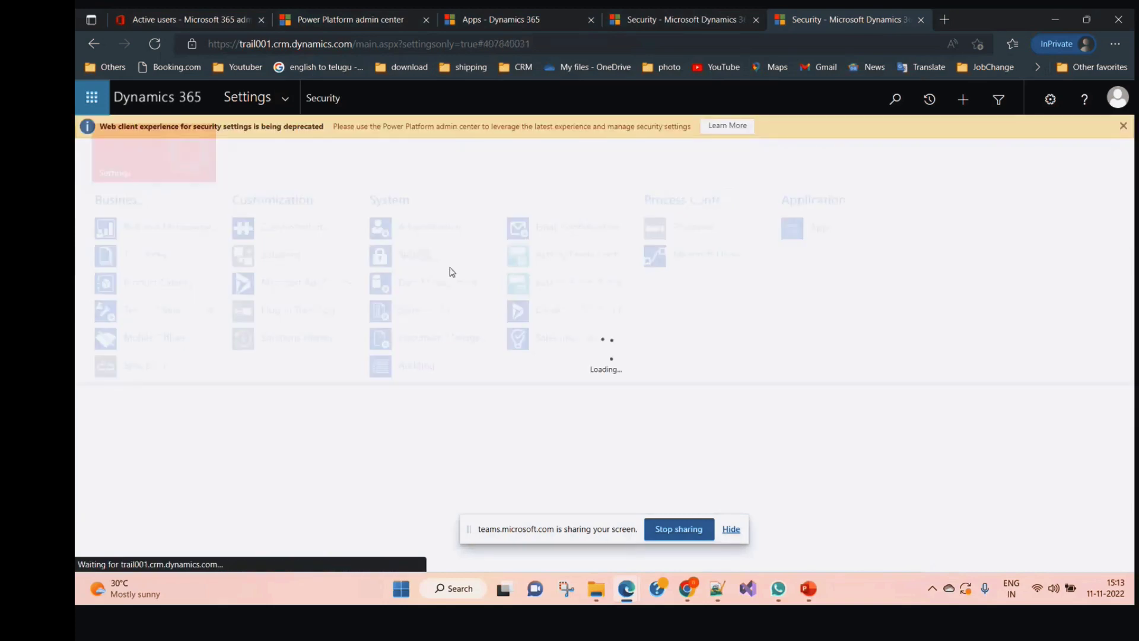
click(180, 255)
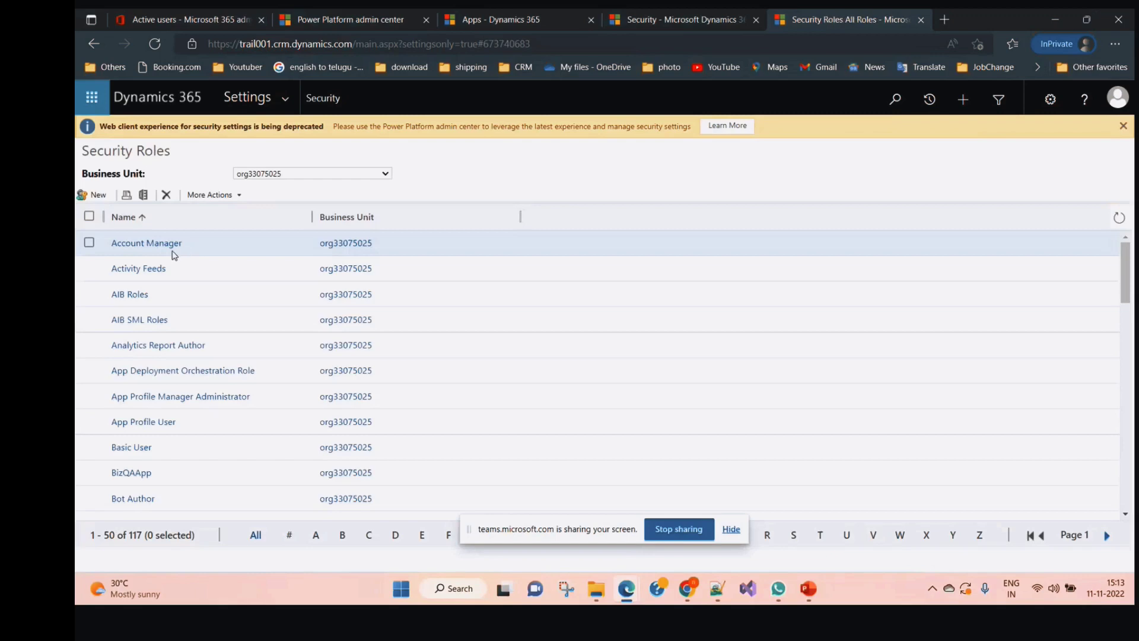
click(304, 176)
click(272, 188)
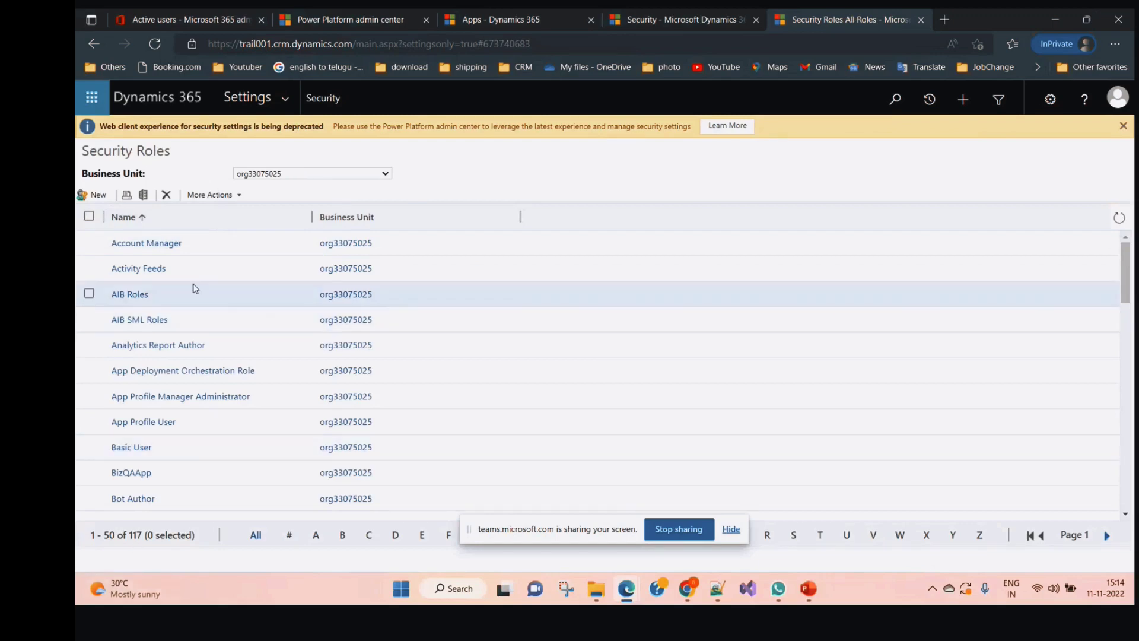
click(151, 244)
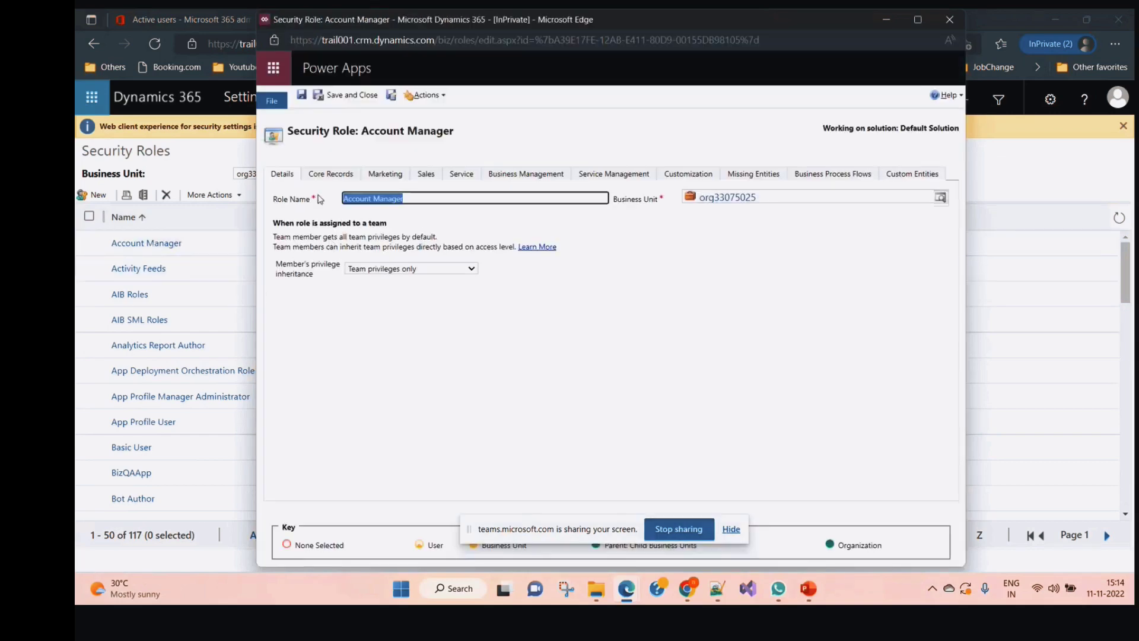
On Core Records, cycle Account Read through None and User, then restore it to Organization
click(330, 173)
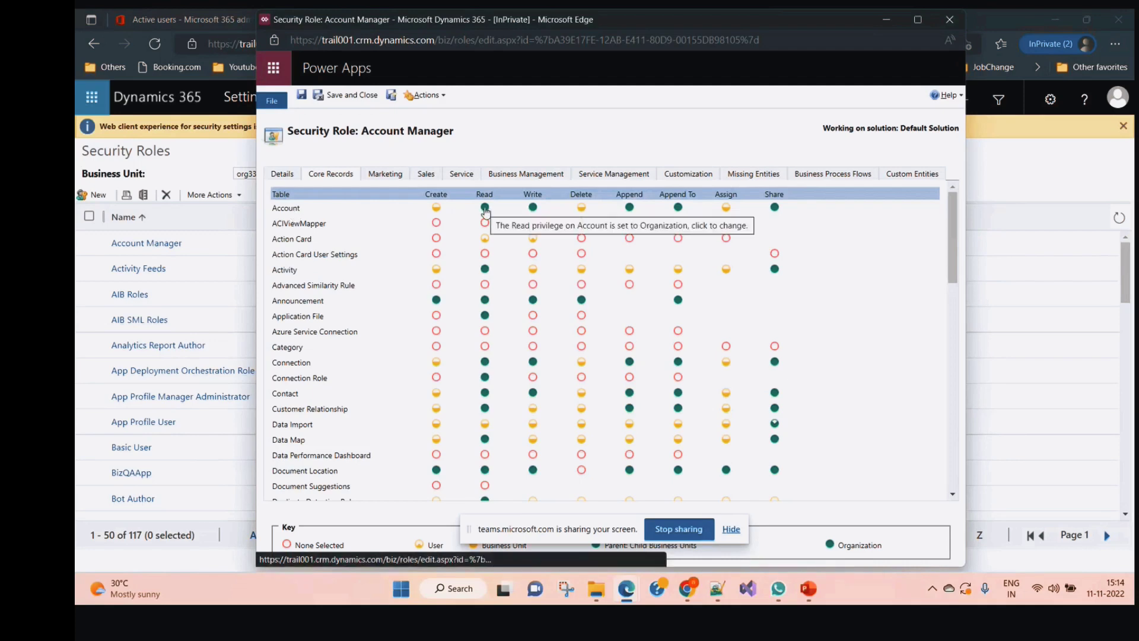
click(485, 207)
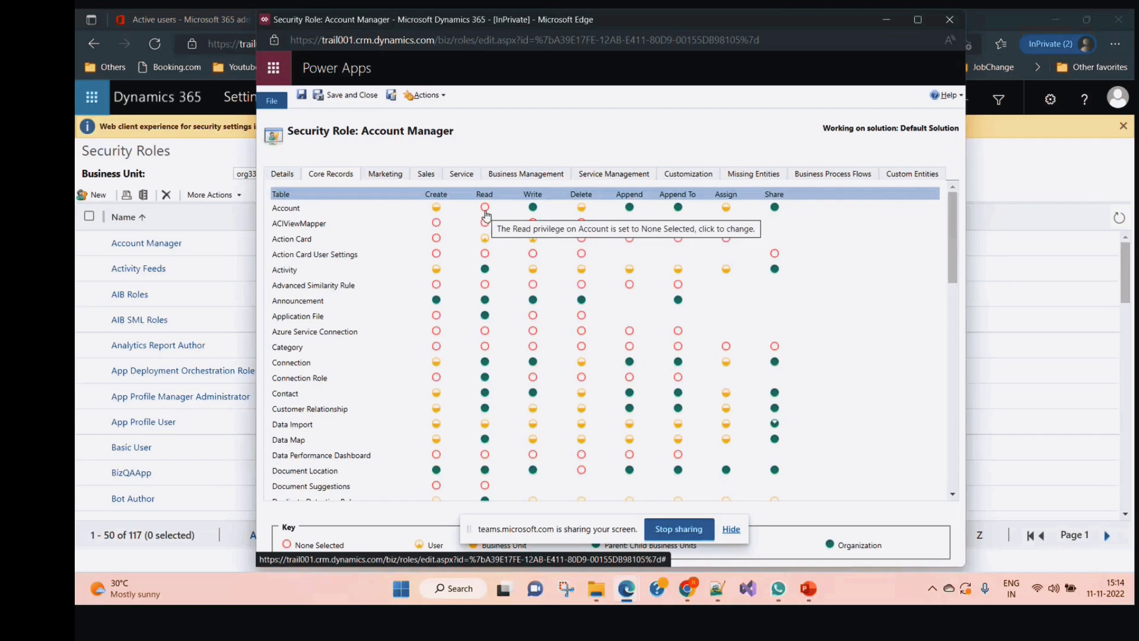
click(485, 209)
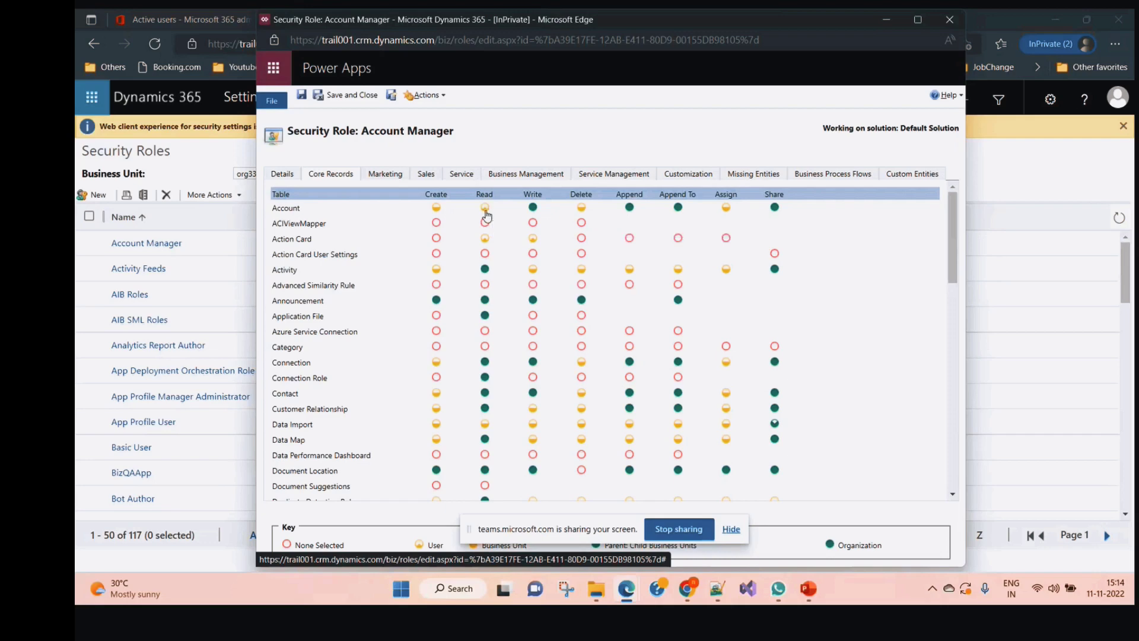
click(485, 207)
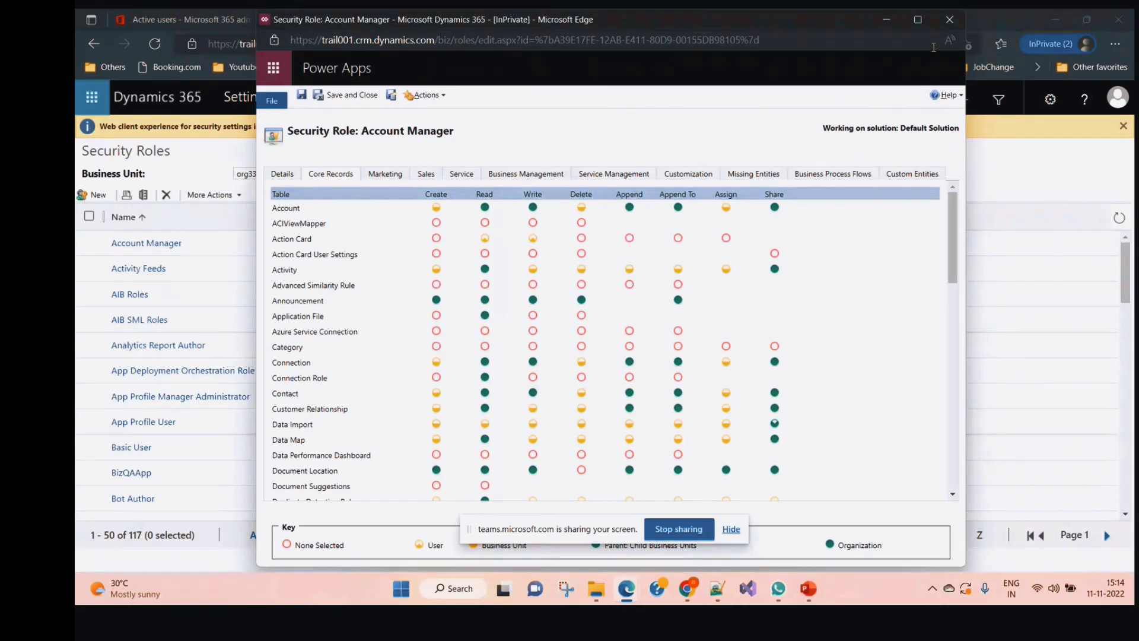
click(949, 22)
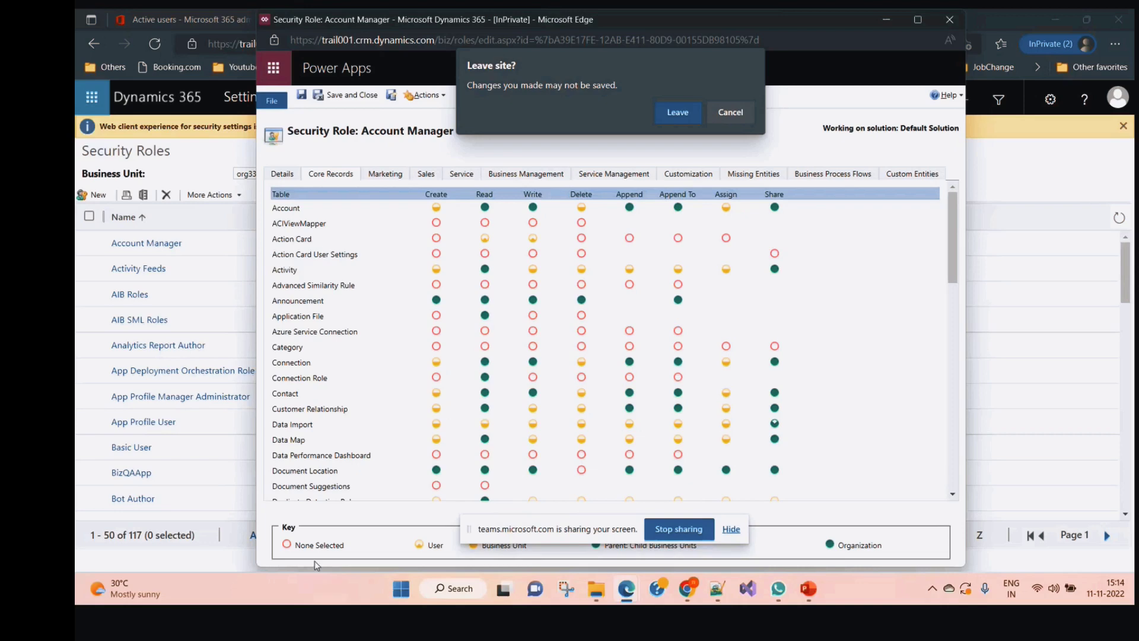
click(733, 117)
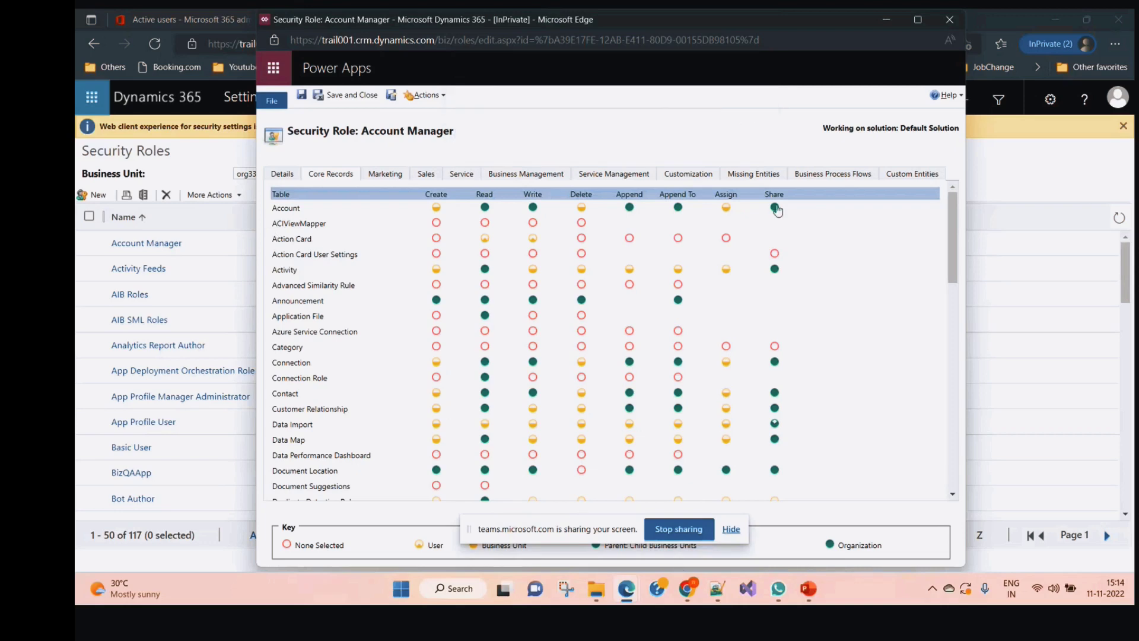
Review the Custom Entities privileges, then close the role without saving
click(917, 177)
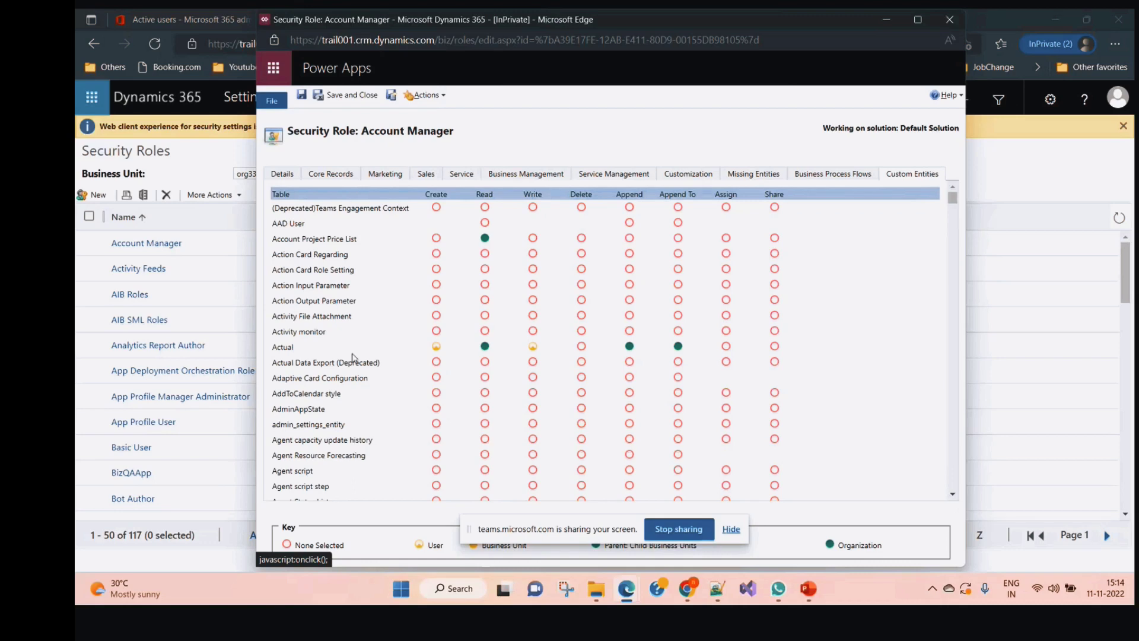
scroll(343, 363, down, 5)
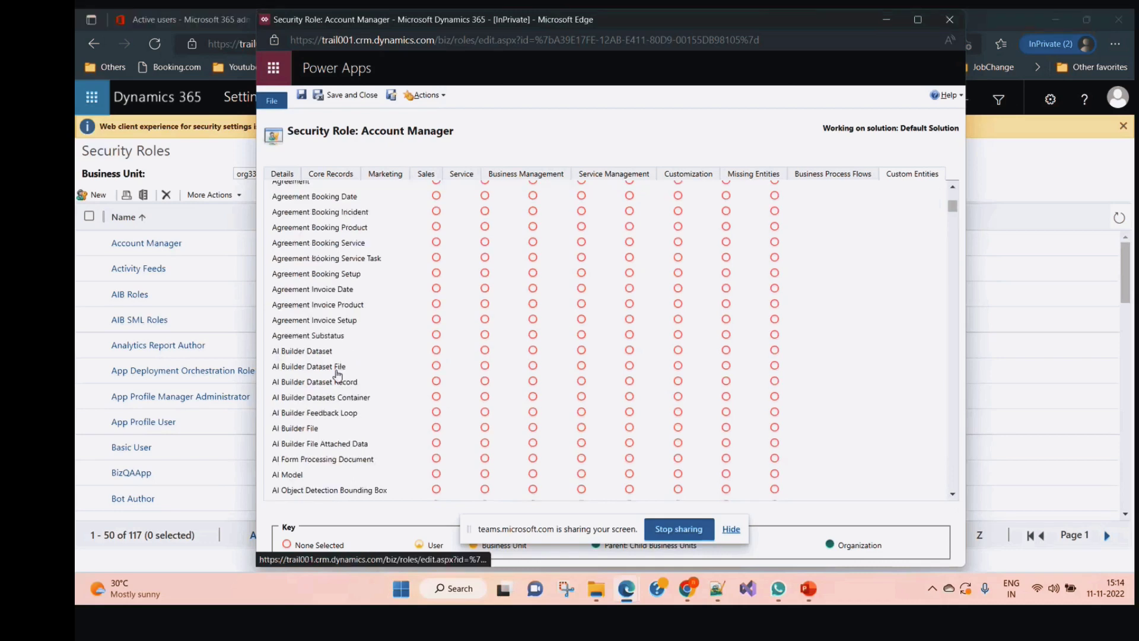
scroll(337, 373, down, 3)
scroll(340, 392, up, 10)
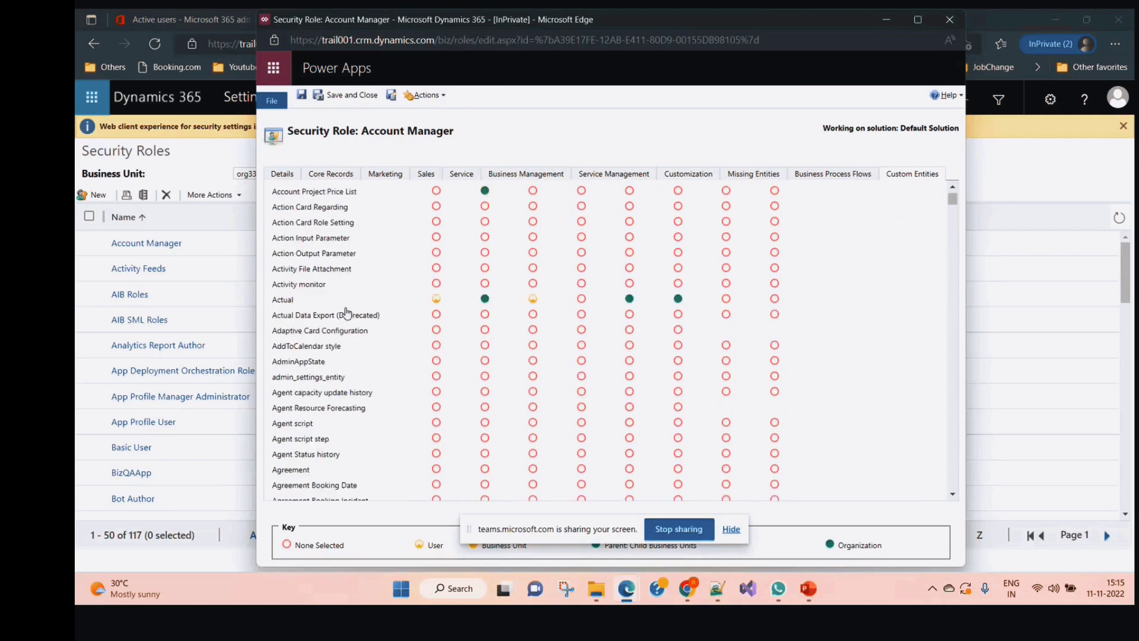
scroll(369, 401, down, 6)
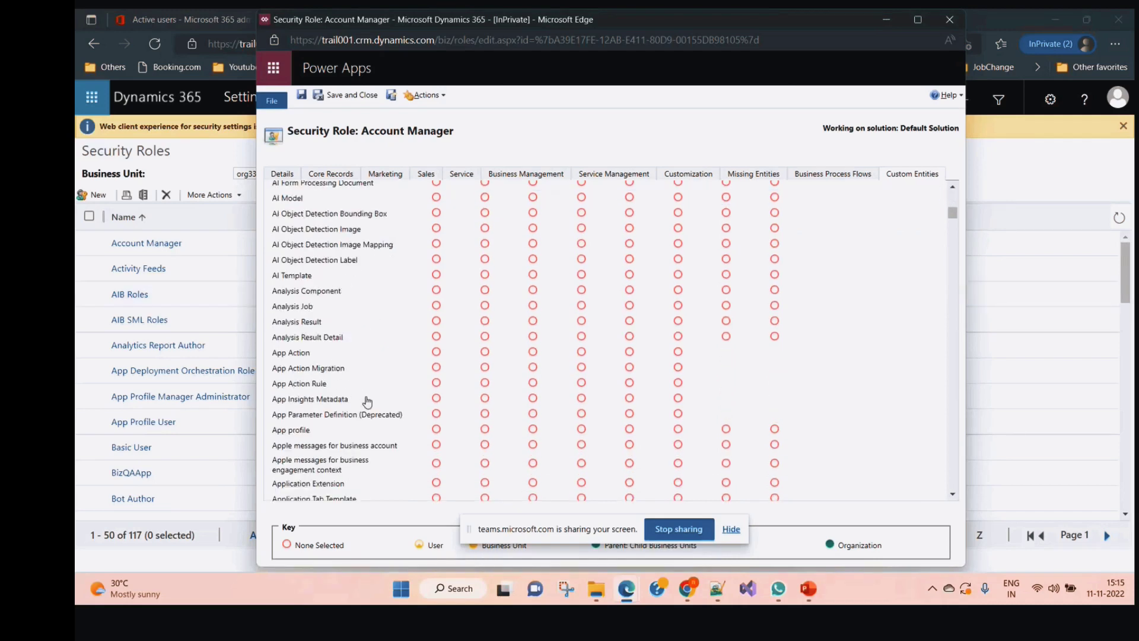
click(948, 20)
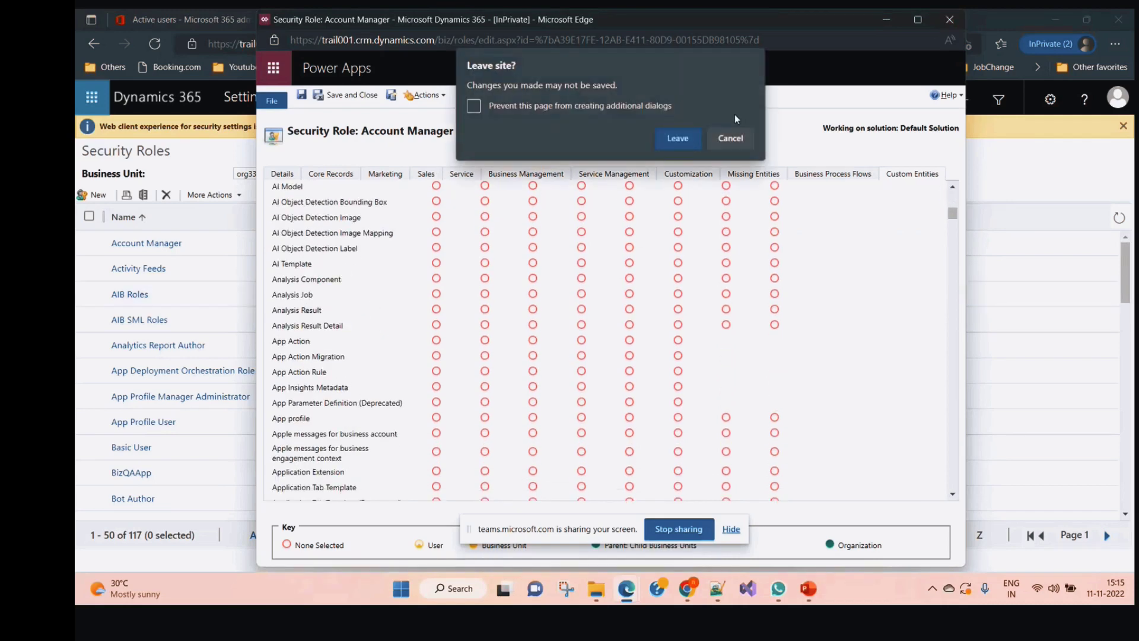
click(682, 139)
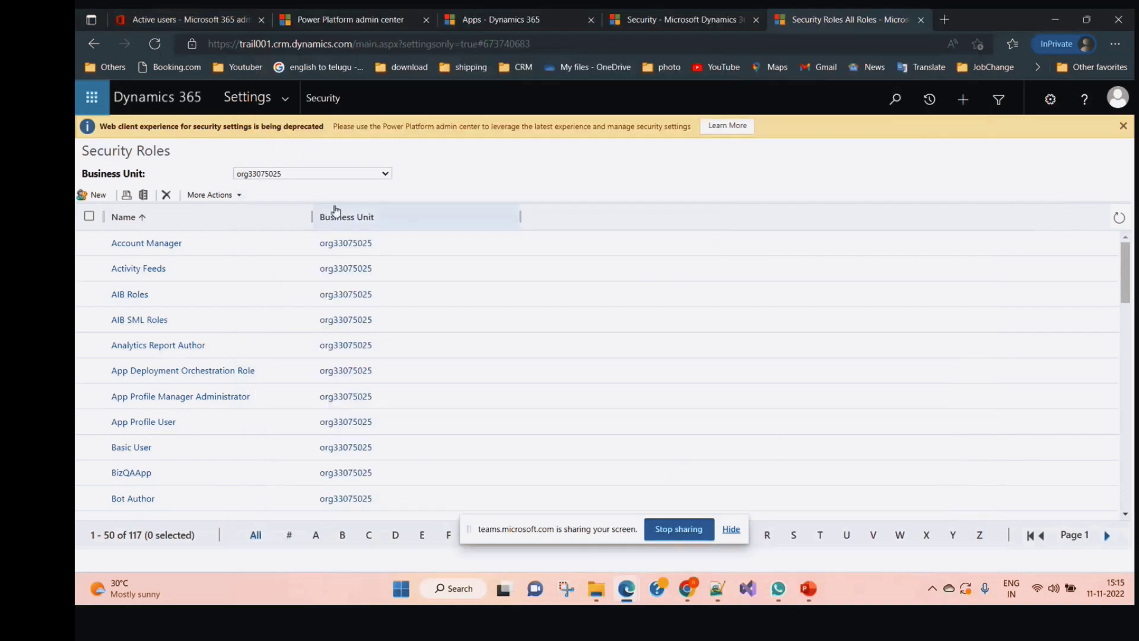
Add a business unit named TrailBU under org33075025 and save and close it
click(285, 103)
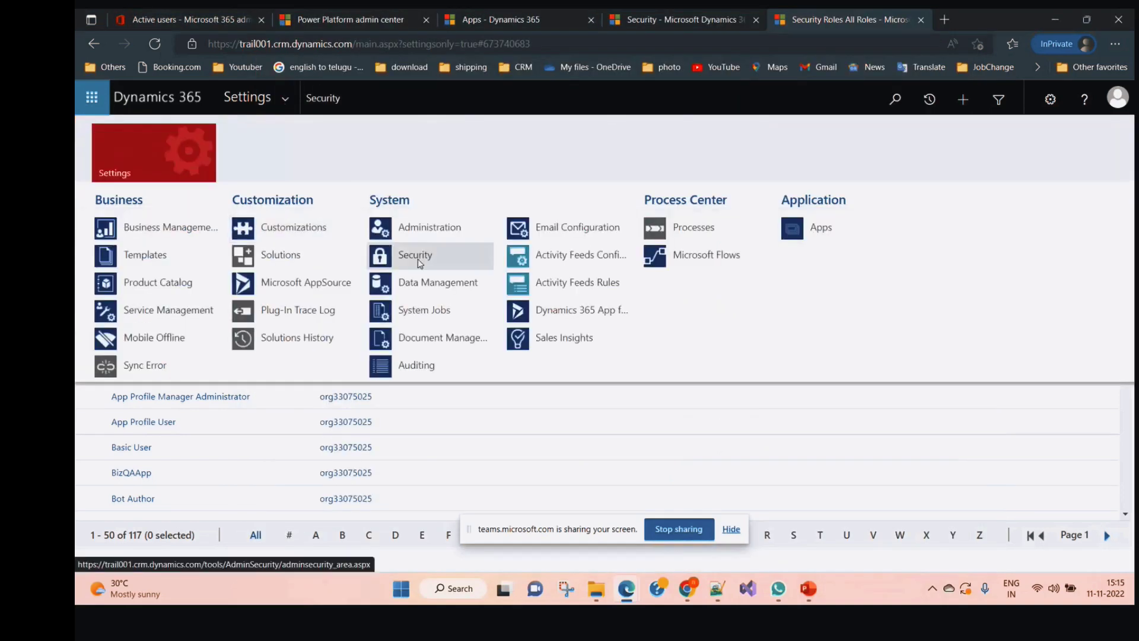
click(419, 263)
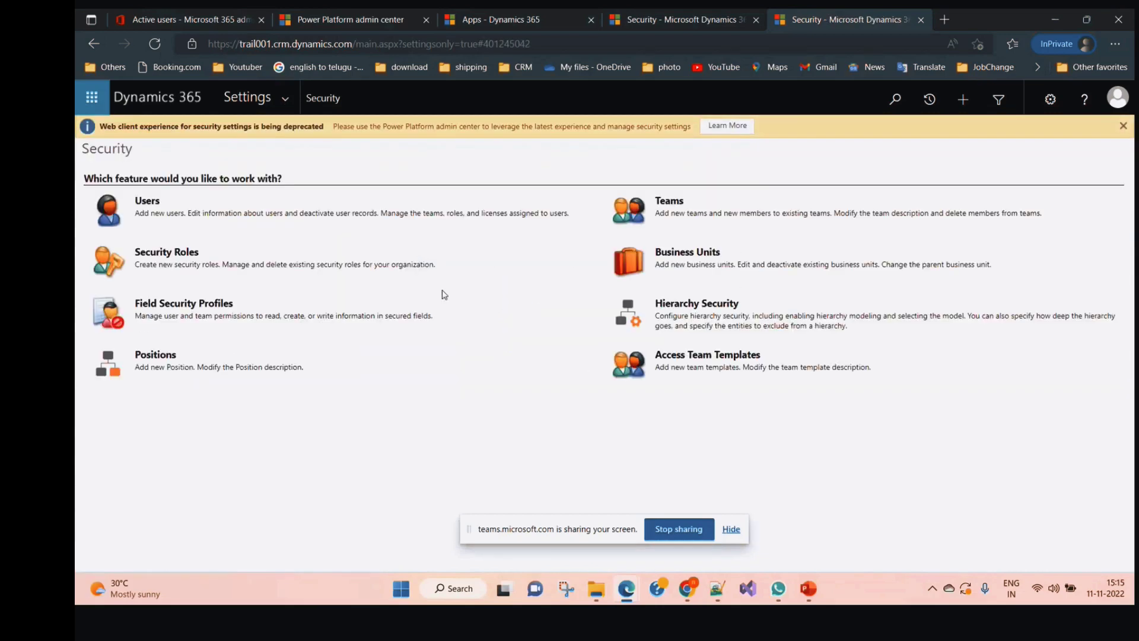
click(676, 257)
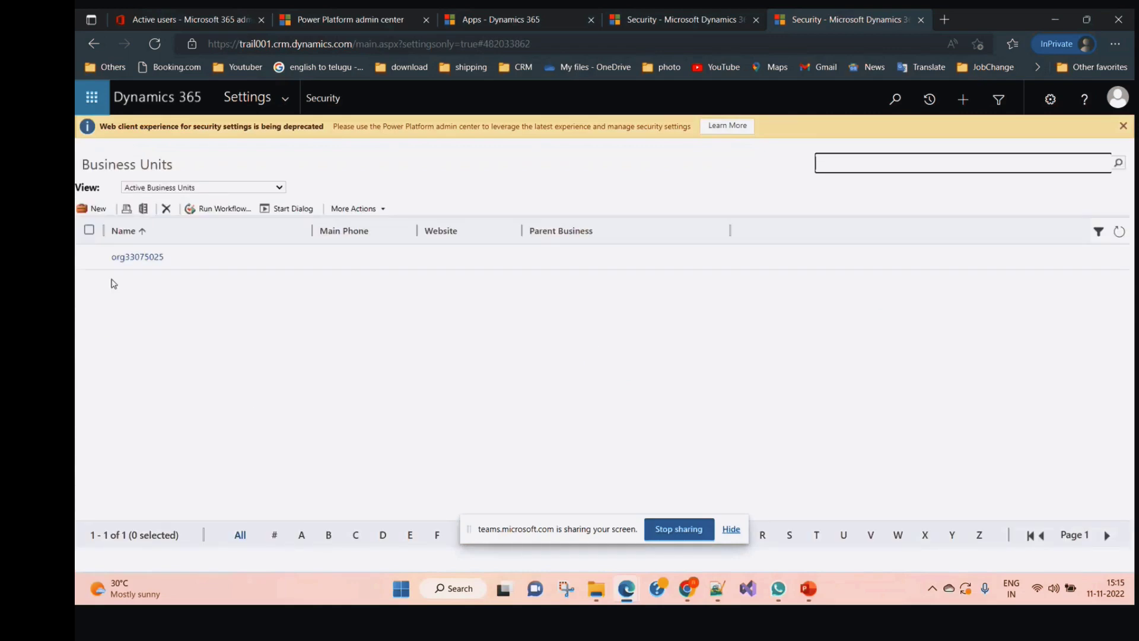
click(97, 210)
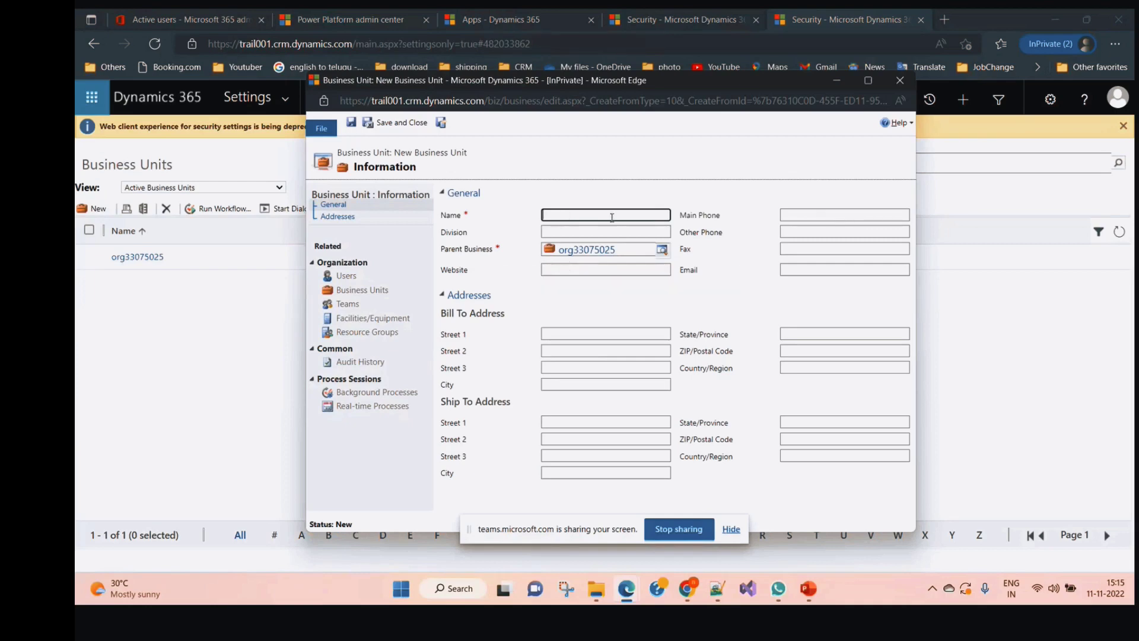
text(TrailBU)
click(384, 126)
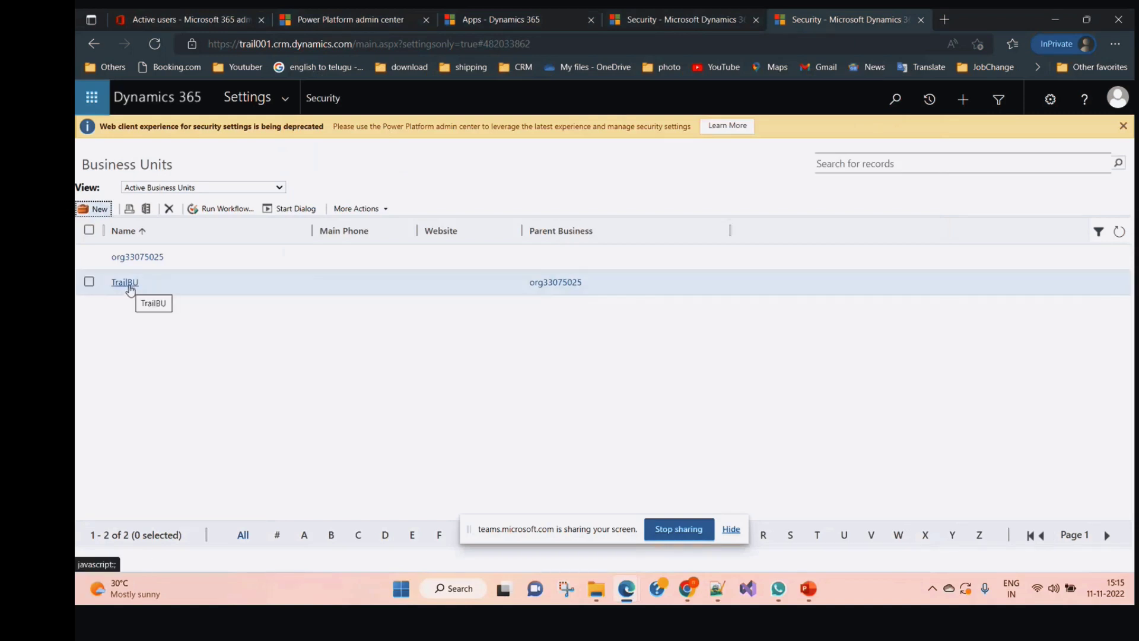
Open Security Roles, view TrailBU's roles, then switch the list back to org33075025
click(283, 100)
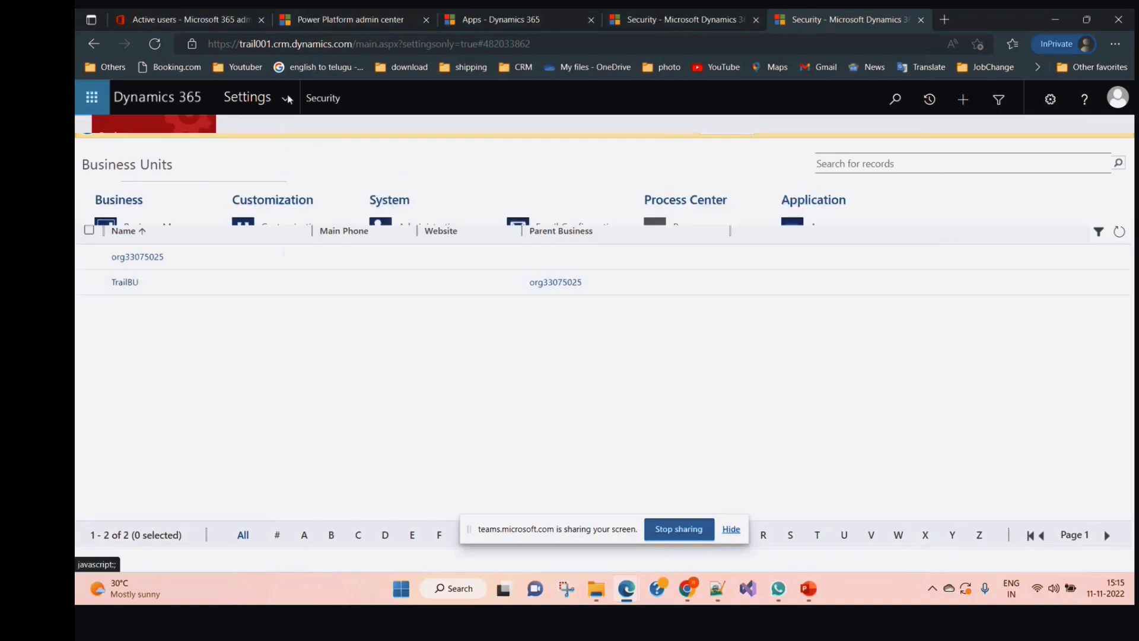
click(438, 255)
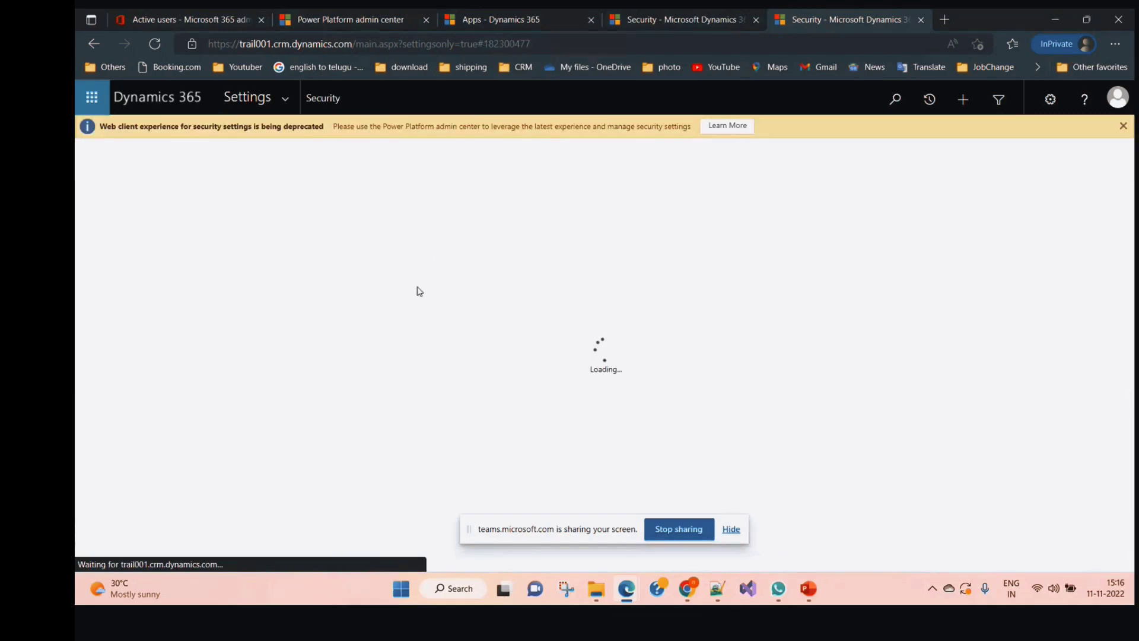
click(156, 252)
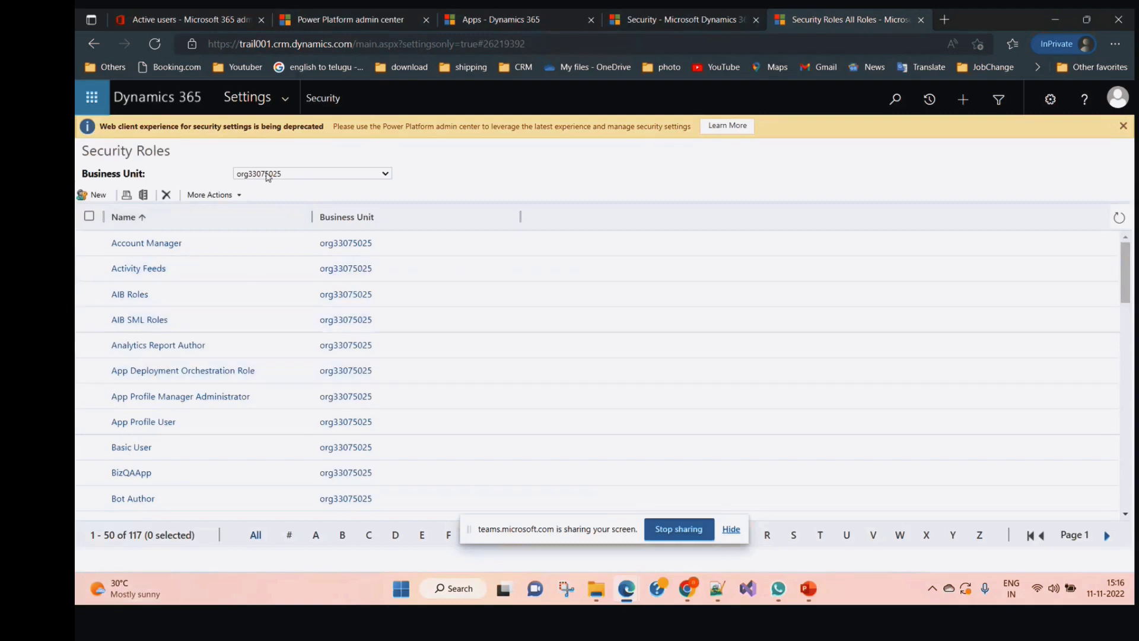
click(296, 174)
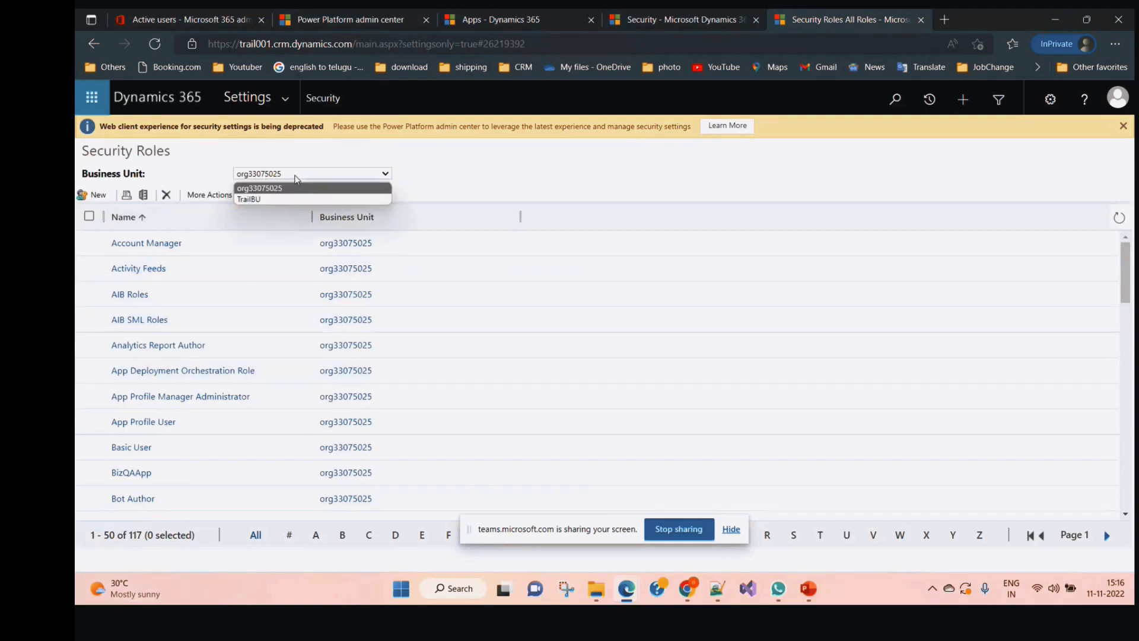
click(276, 200)
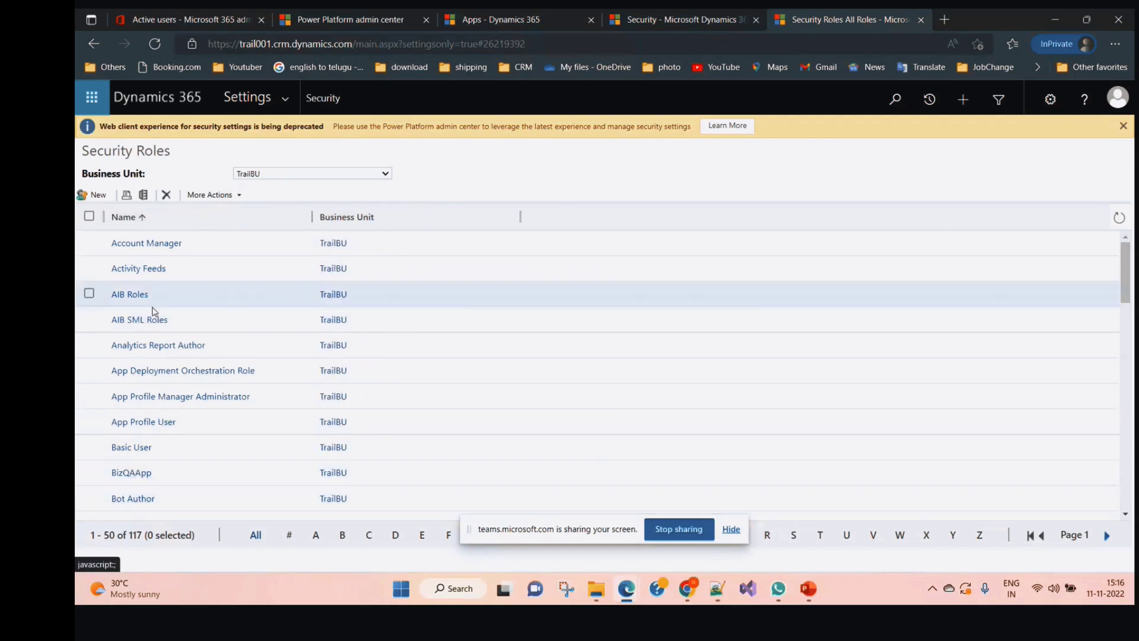
click(266, 173)
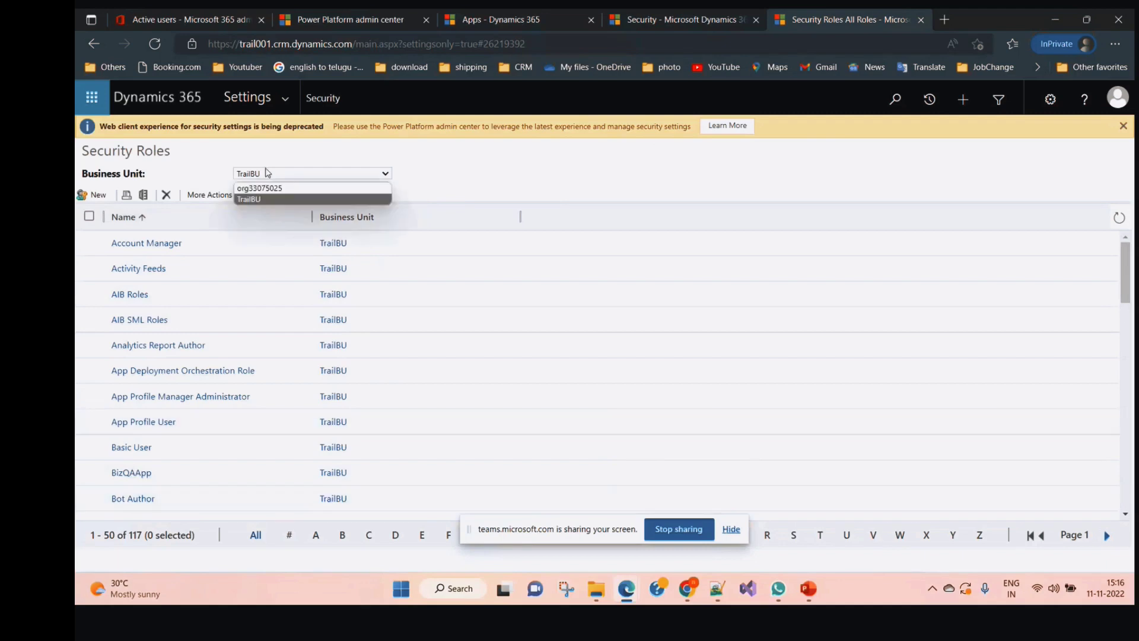
click(266, 189)
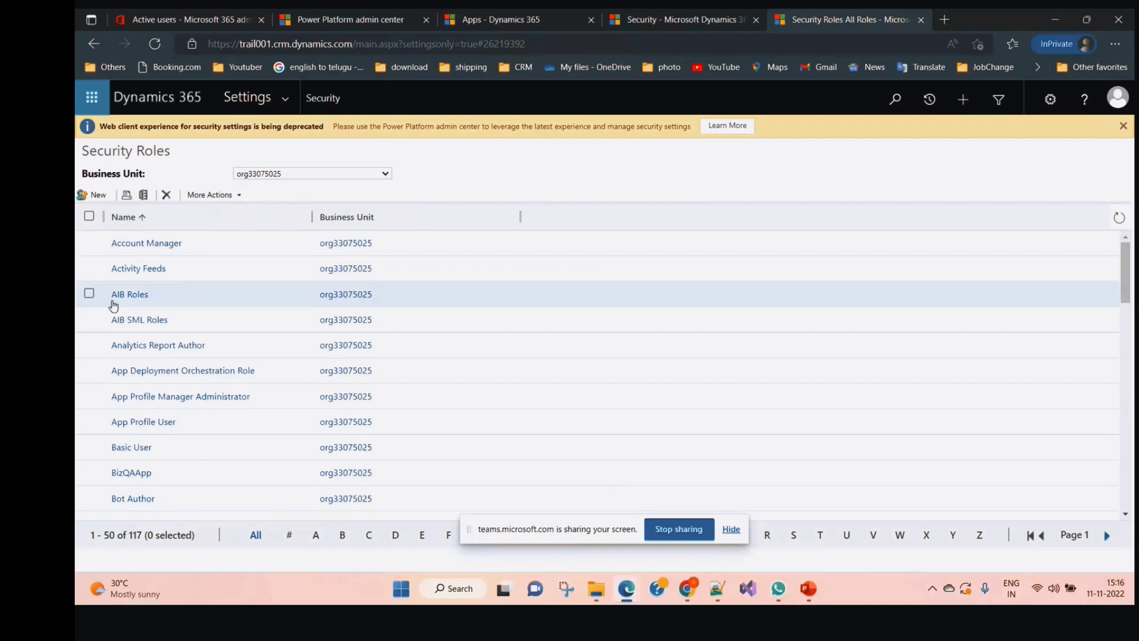
Start a Copy Role of the Account Manager security role
click(88, 244)
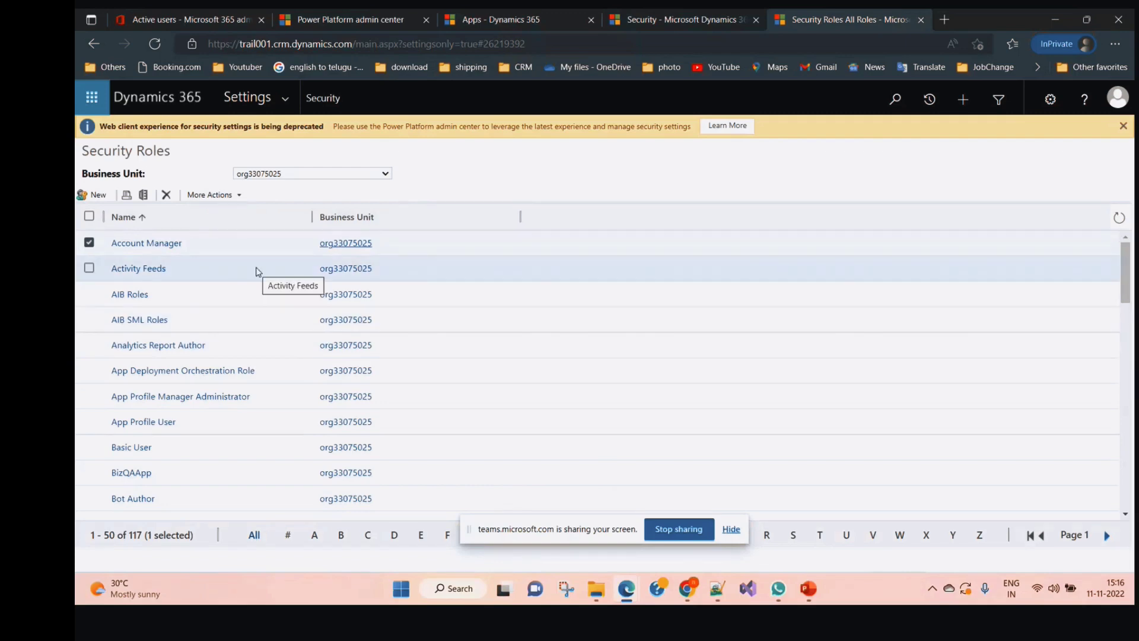
click(238, 196)
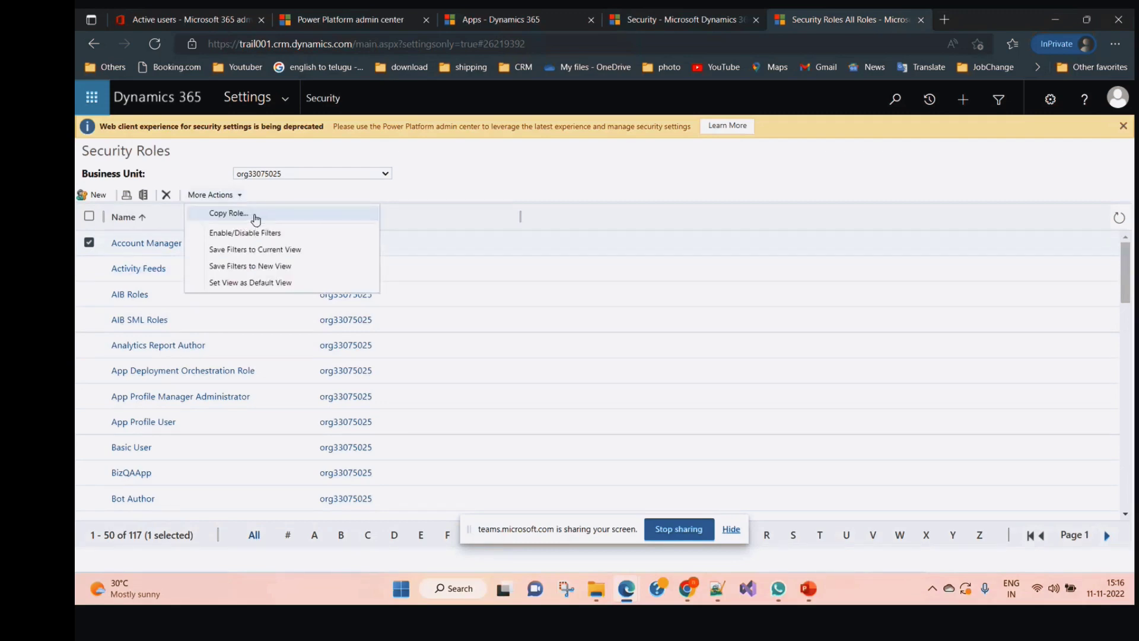
click(256, 220)
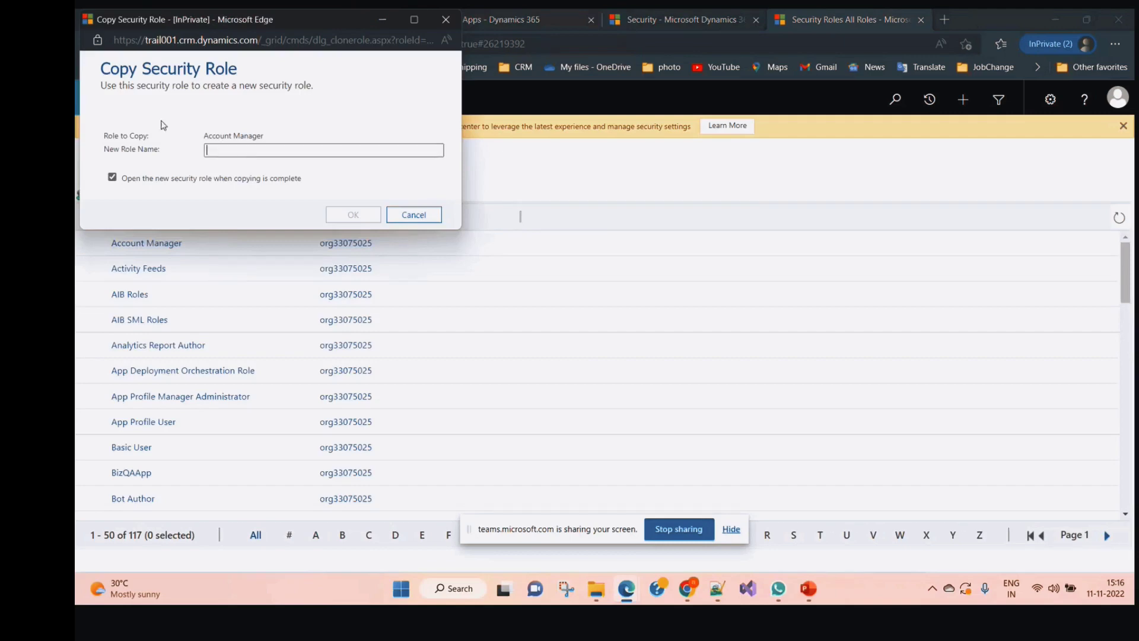
Name the copy 'Copy_account Manager', confirm it, and wait through the unresponsive-page warning
text(C)
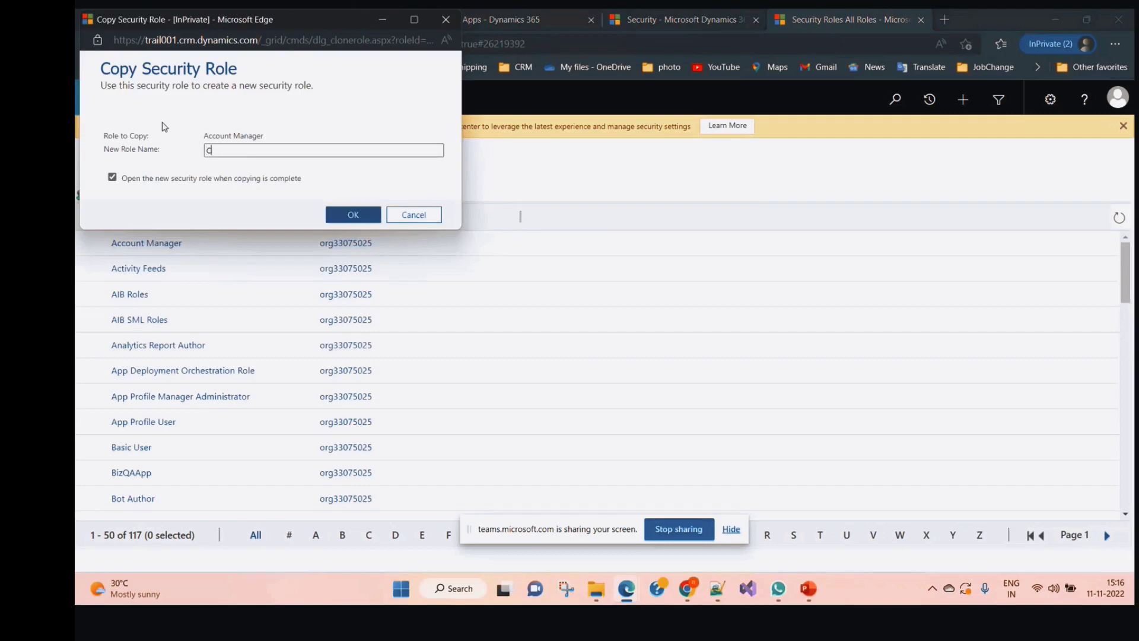
text(opy_account Manager)
click(364, 215)
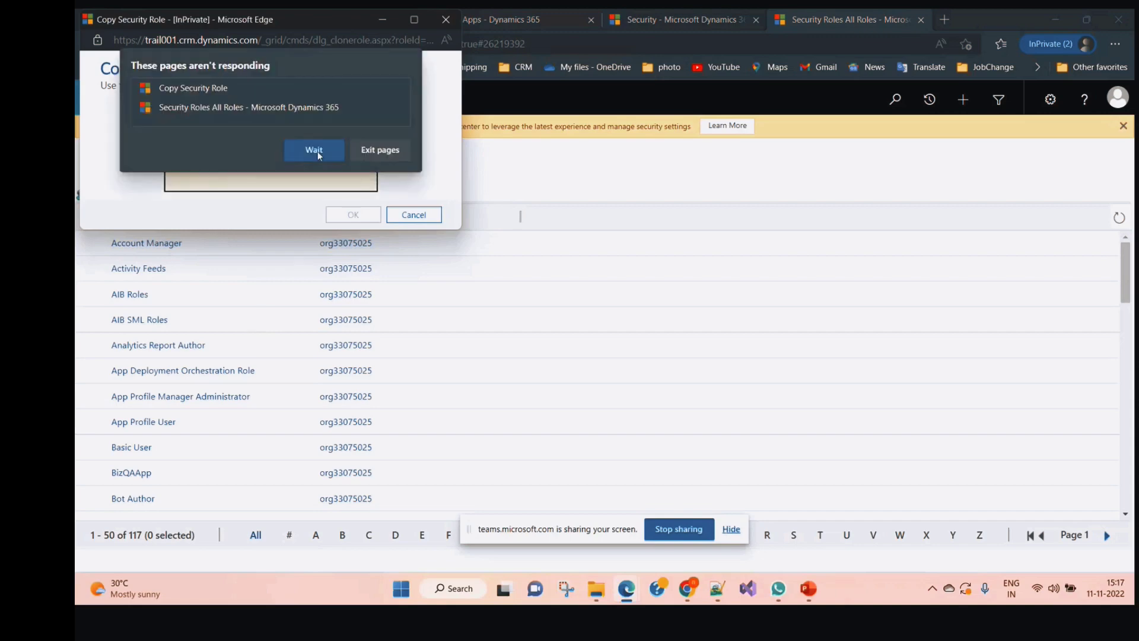
click(318, 151)
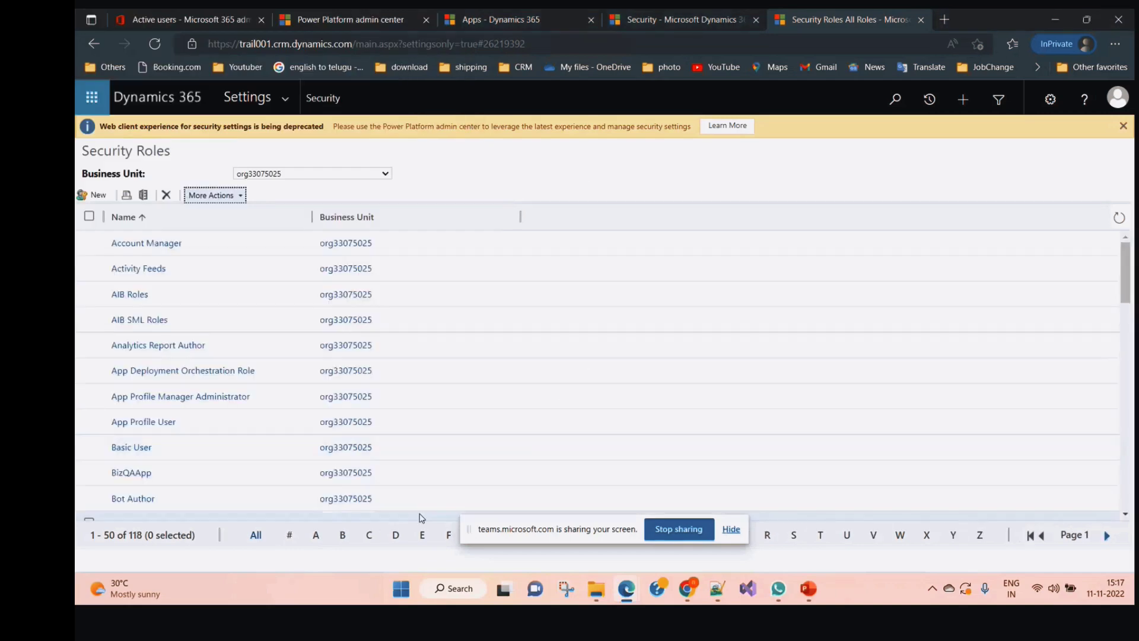
Filter roles by C, switch the Business Unit to TrailBU, and select Copy_account Manager
click(371, 535)
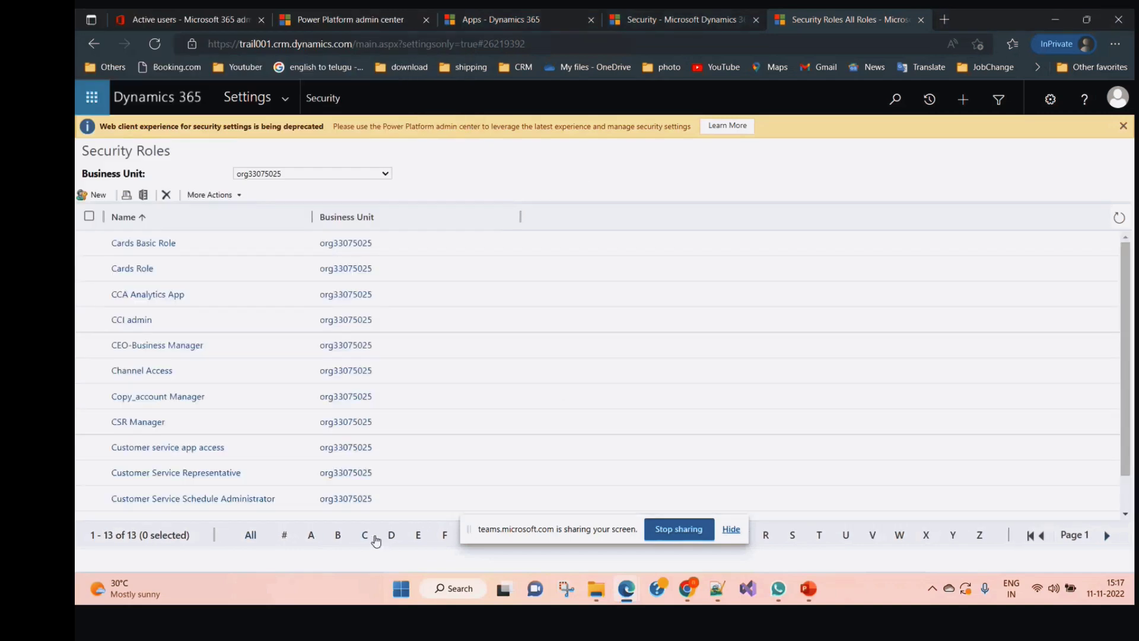
click(89, 398)
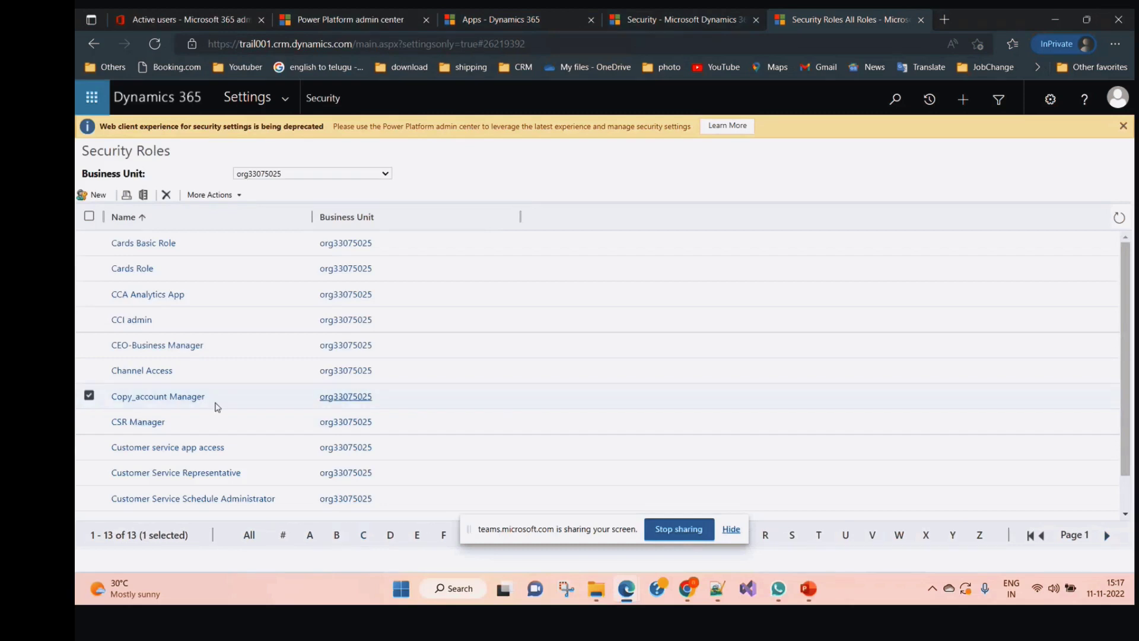
click(89, 397)
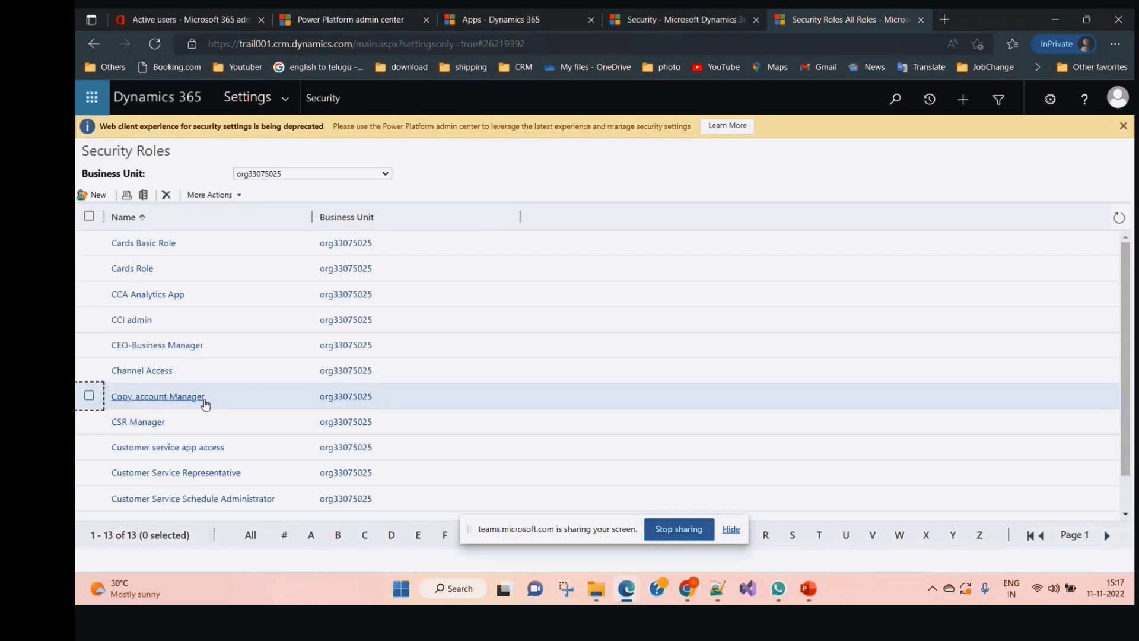
click(296, 174)
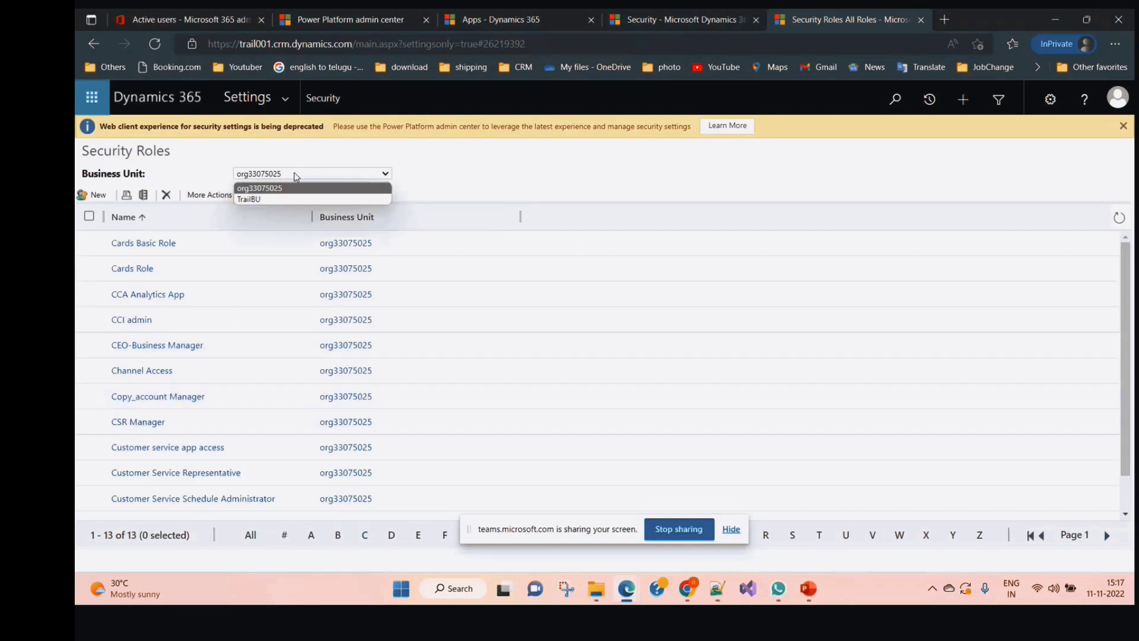
click(268, 200)
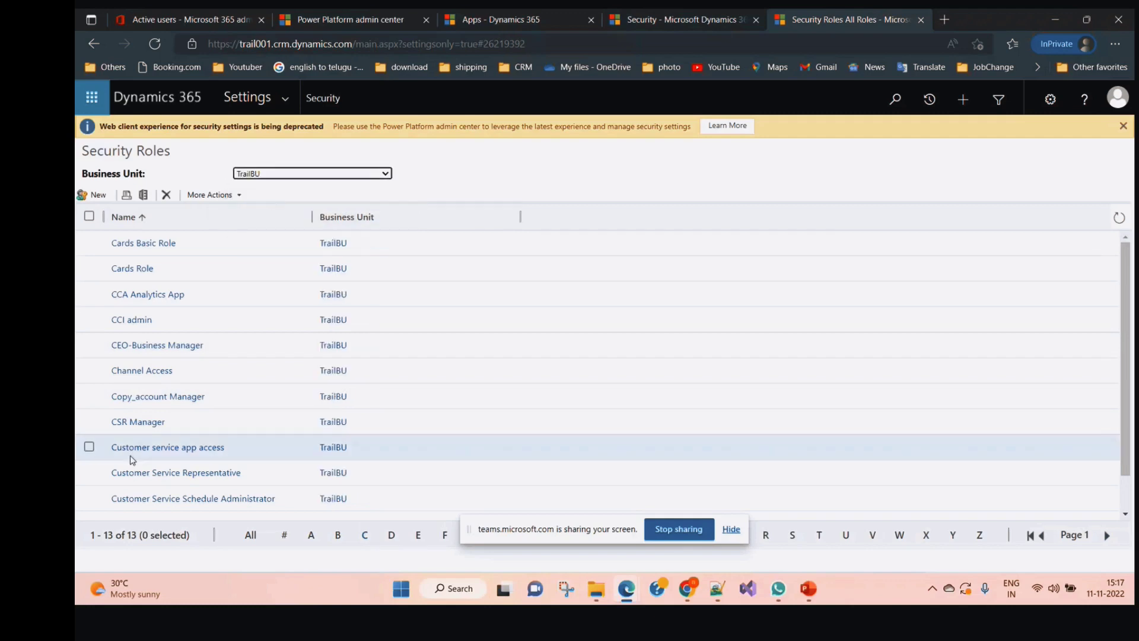
click(89, 396)
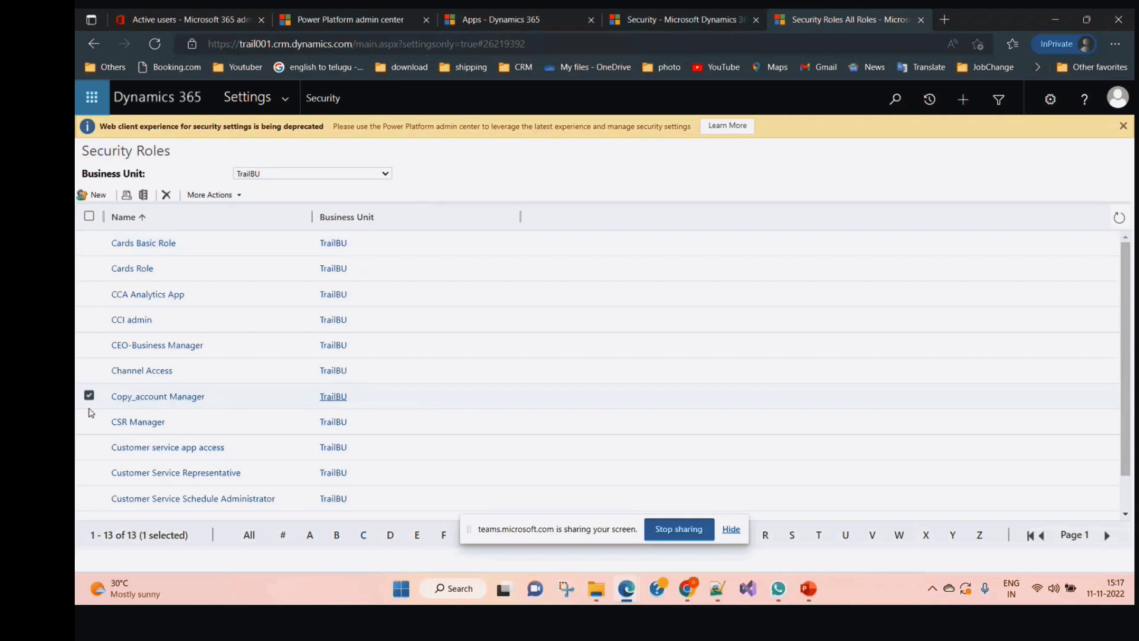
scroll(115, 434, down, 1)
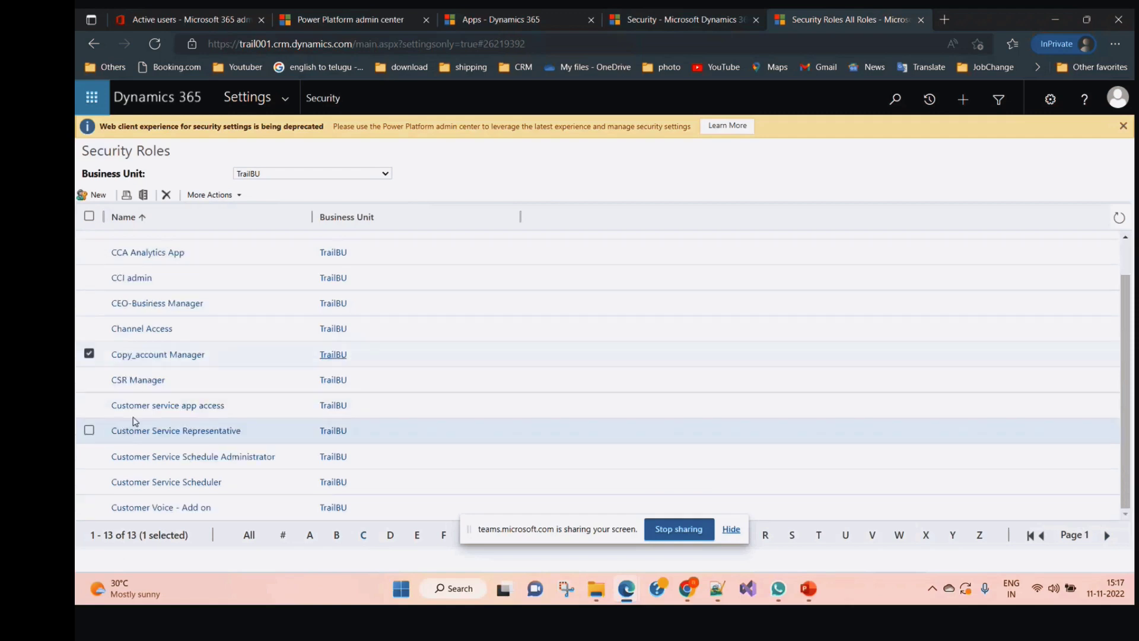
scroll(136, 421, up, 1)
click(789, 537)
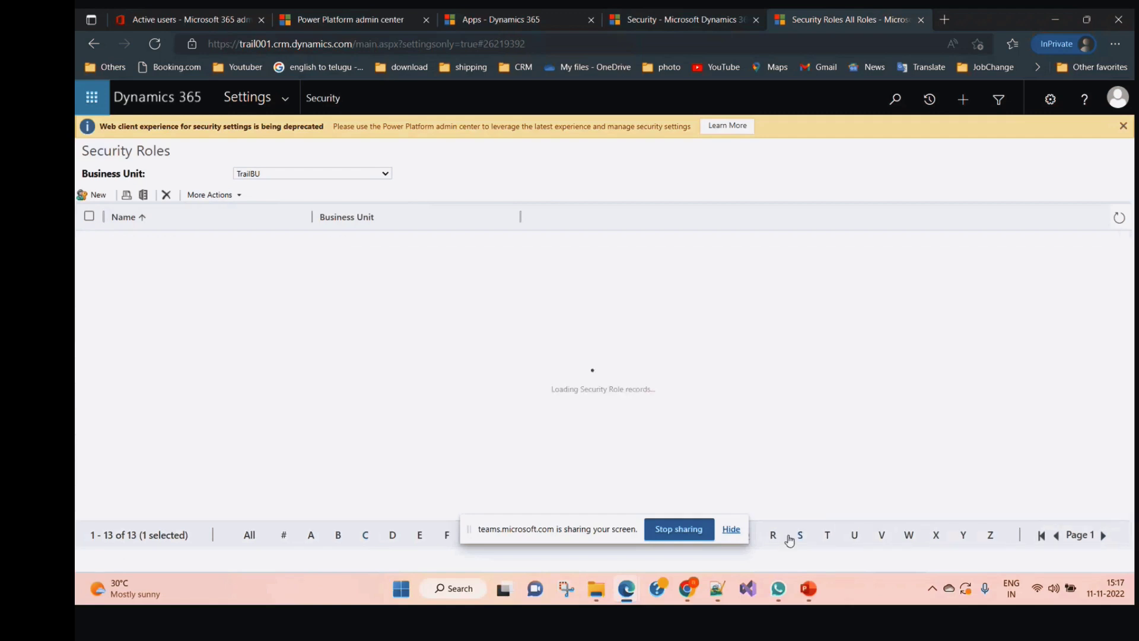
Copy the Sales Manager role under the new name 'Copy-SalesManager'
click(89, 268)
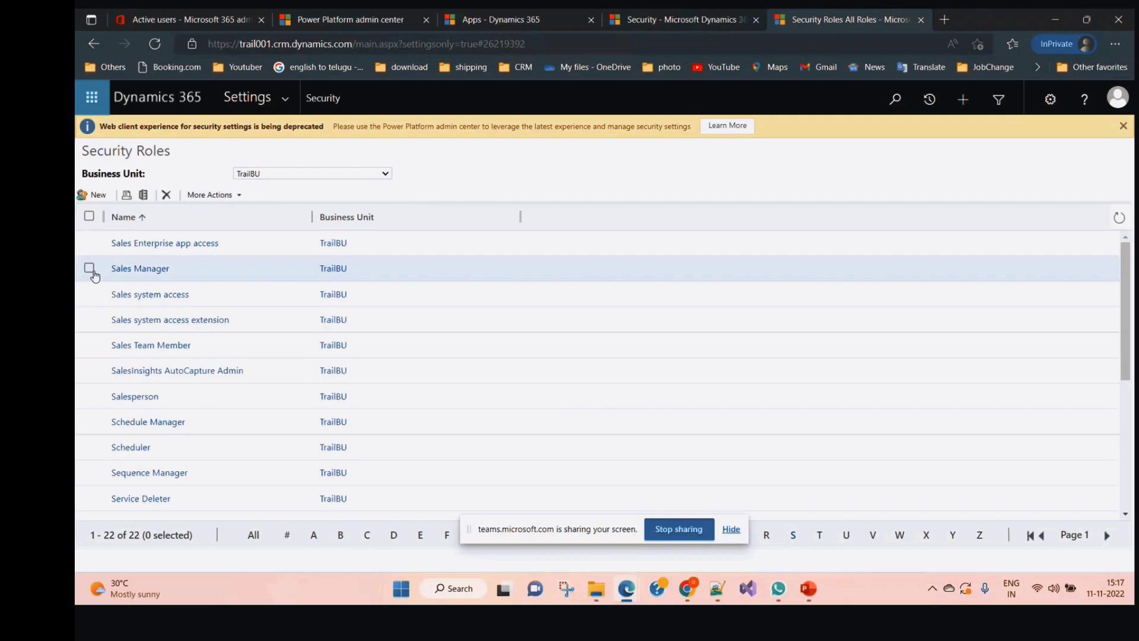
click(248, 194)
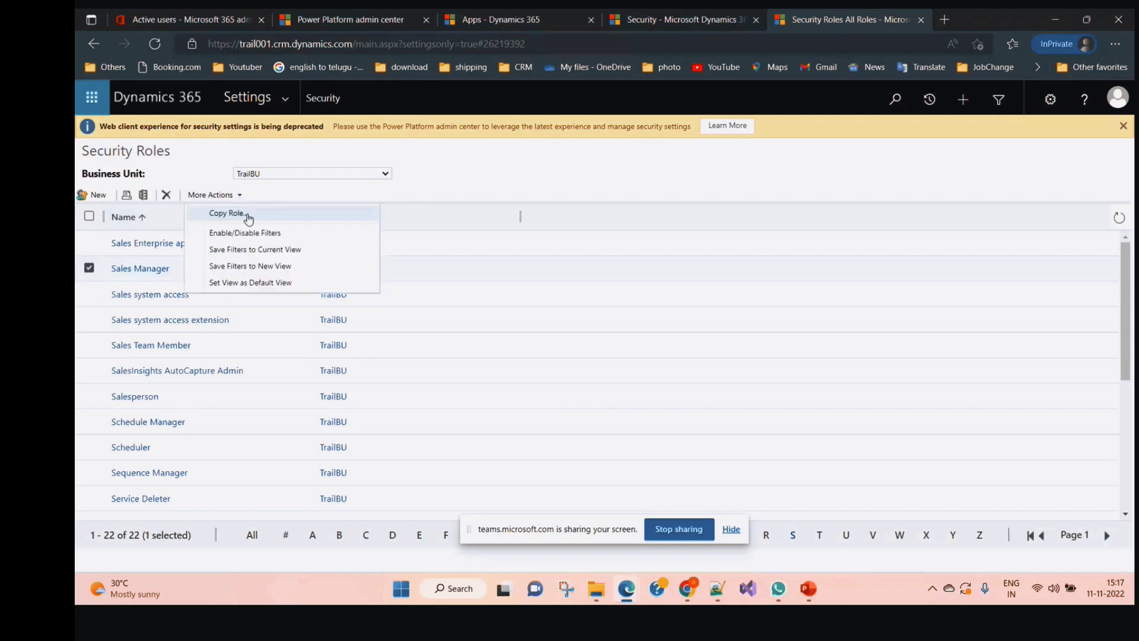
click(245, 213)
click(260, 146)
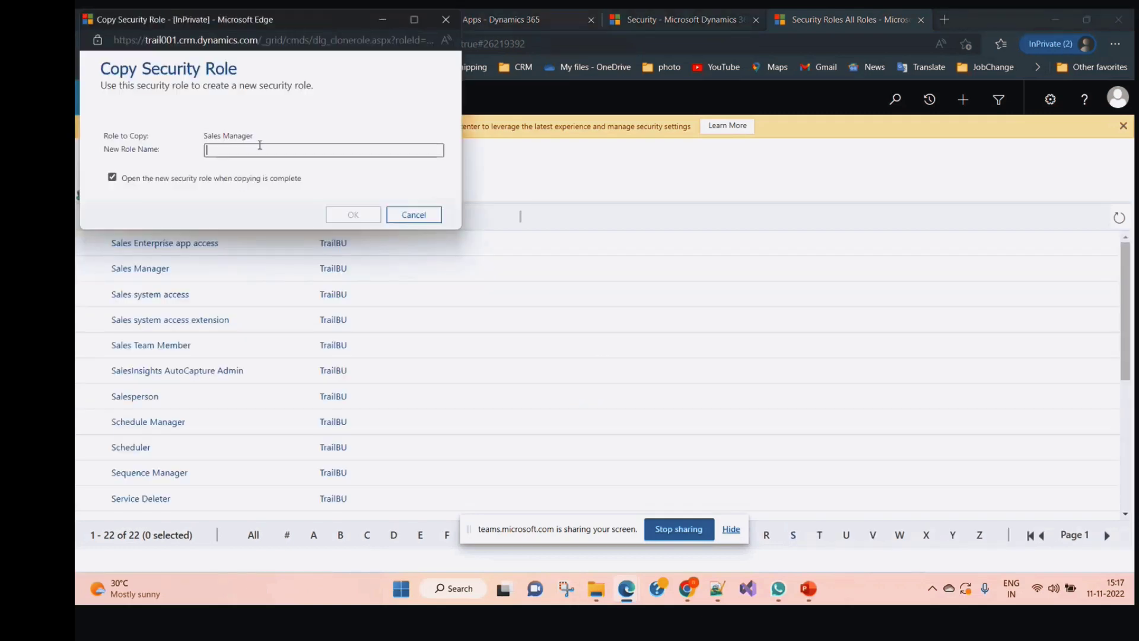
text(Cpp)
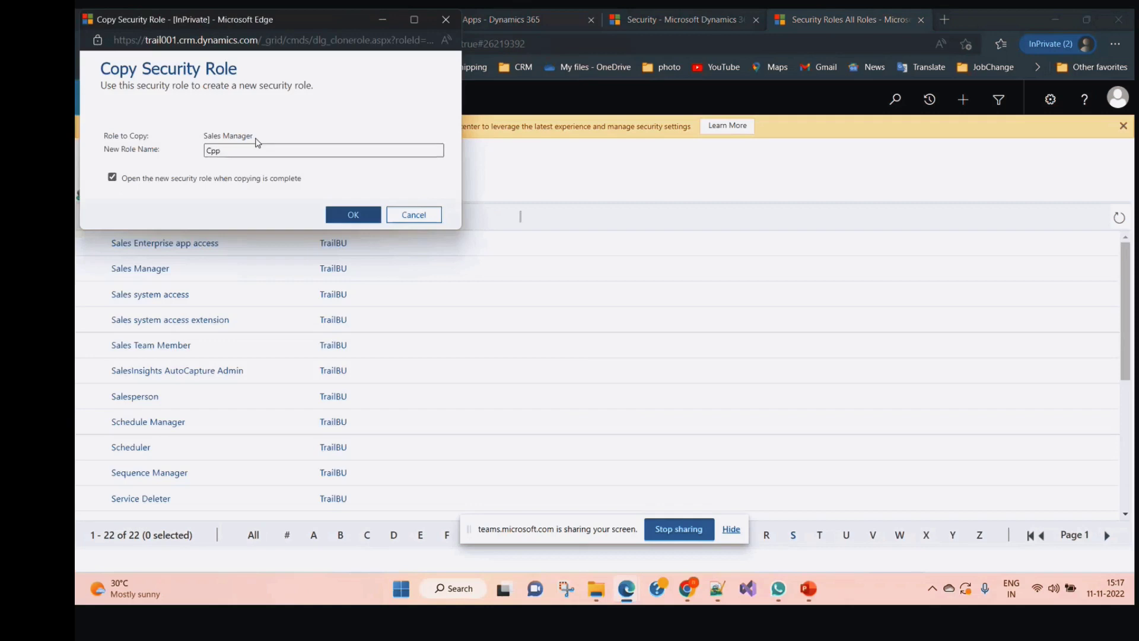
key(BackSpace)
key(BackSpace)
text(opy-SalesManager)
click(338, 217)
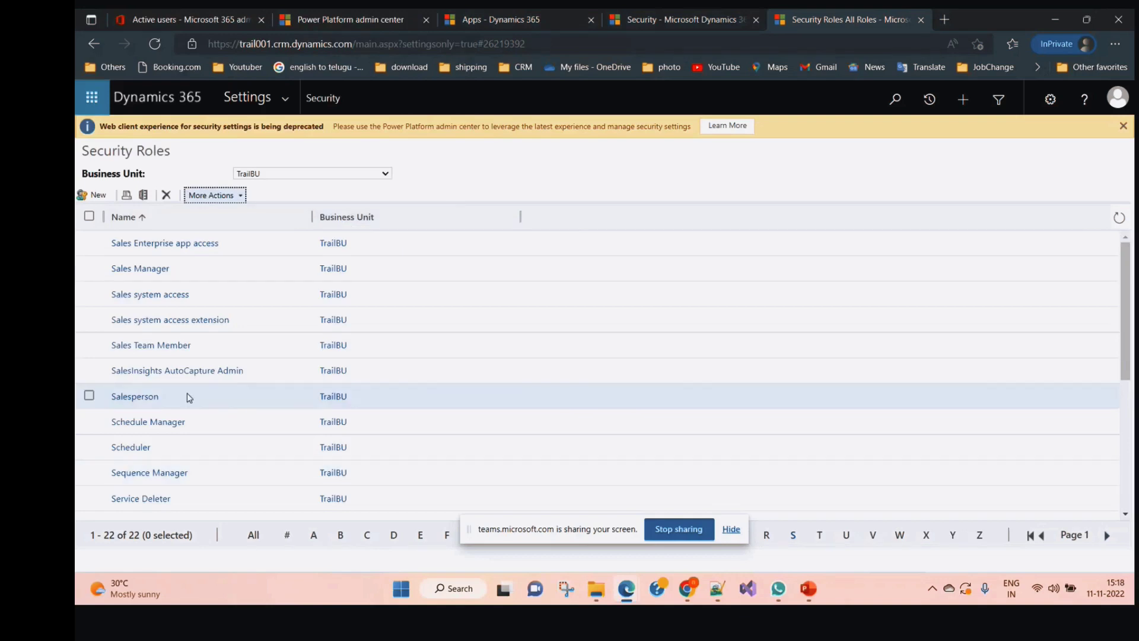
Filter by C, select Copy-SalesManager, then switch the Business Unit to org33075025
click(369, 537)
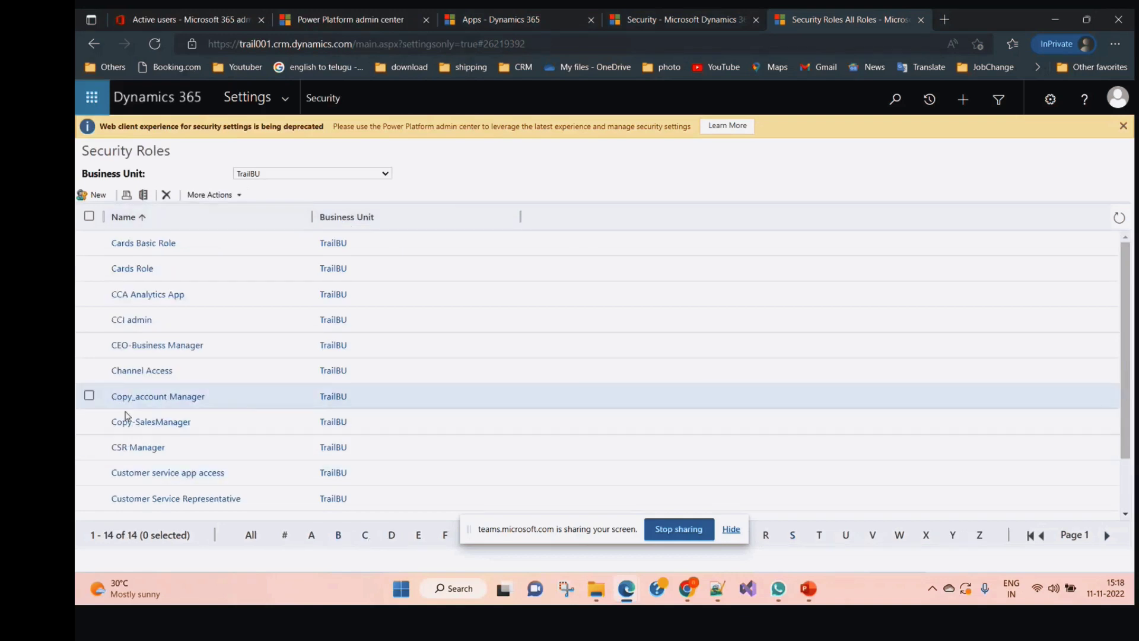
click(89, 421)
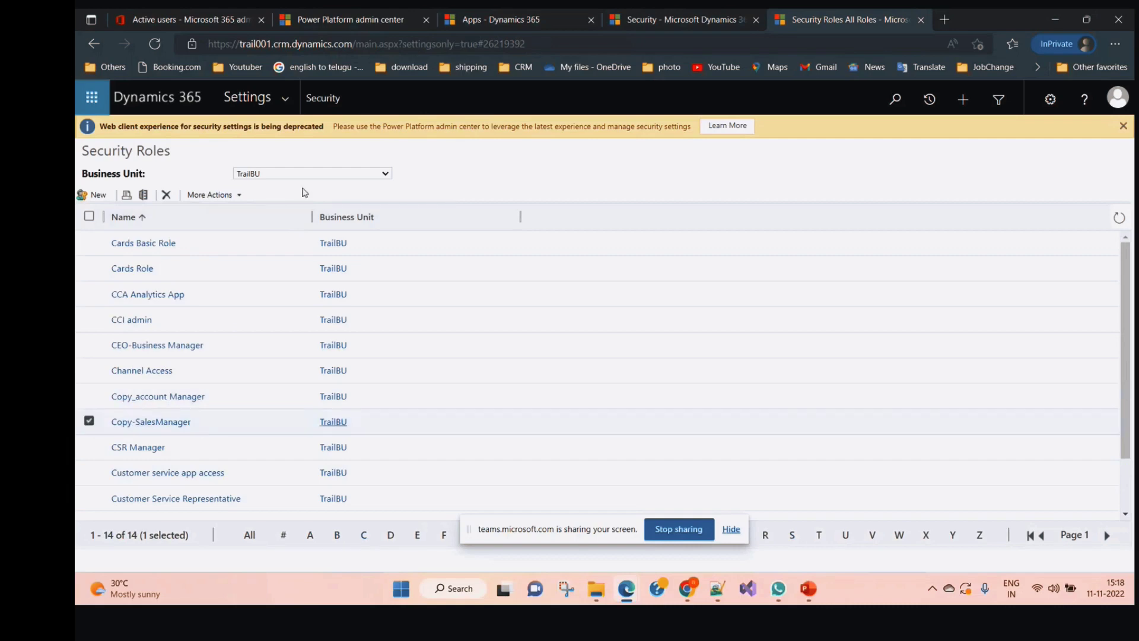
click(305, 174)
click(295, 189)
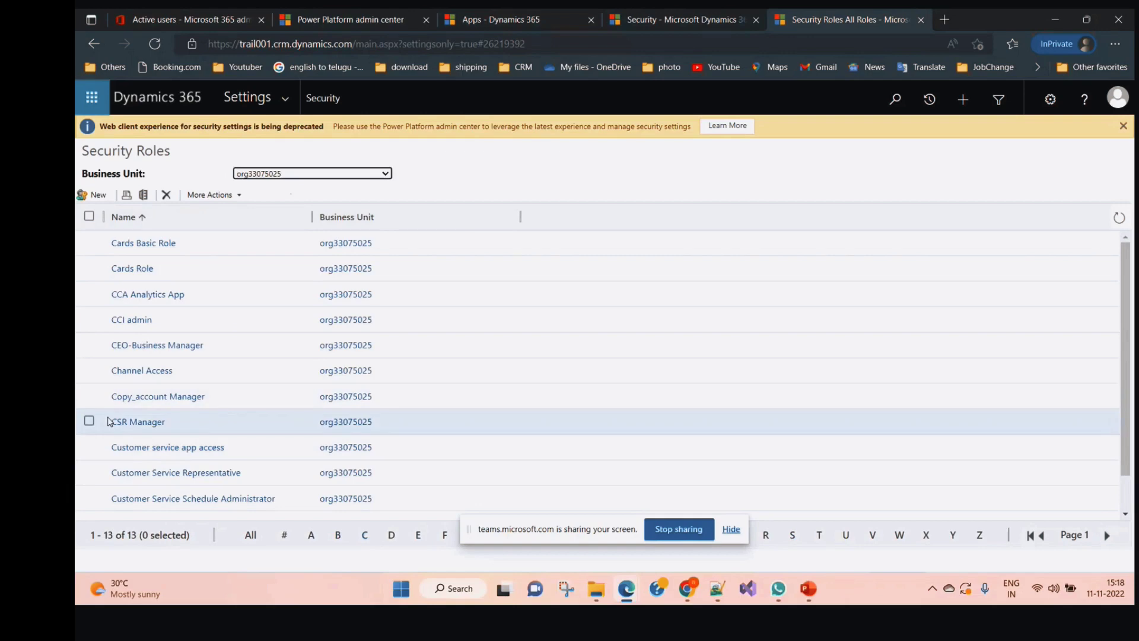
scroll(95, 439, down, 1)
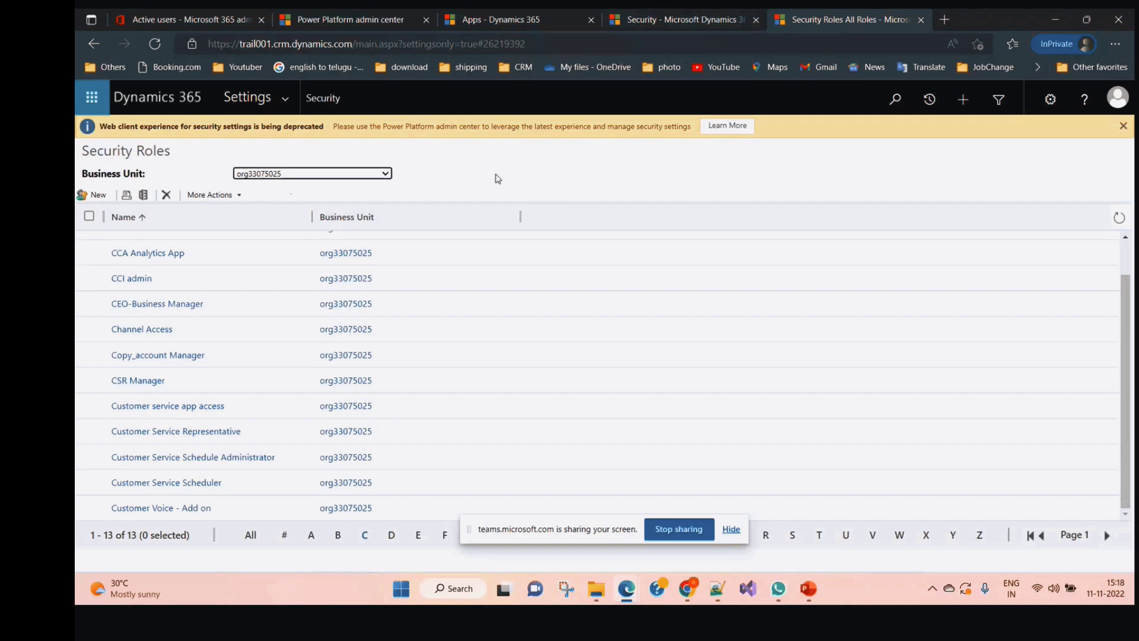
click(497, 176)
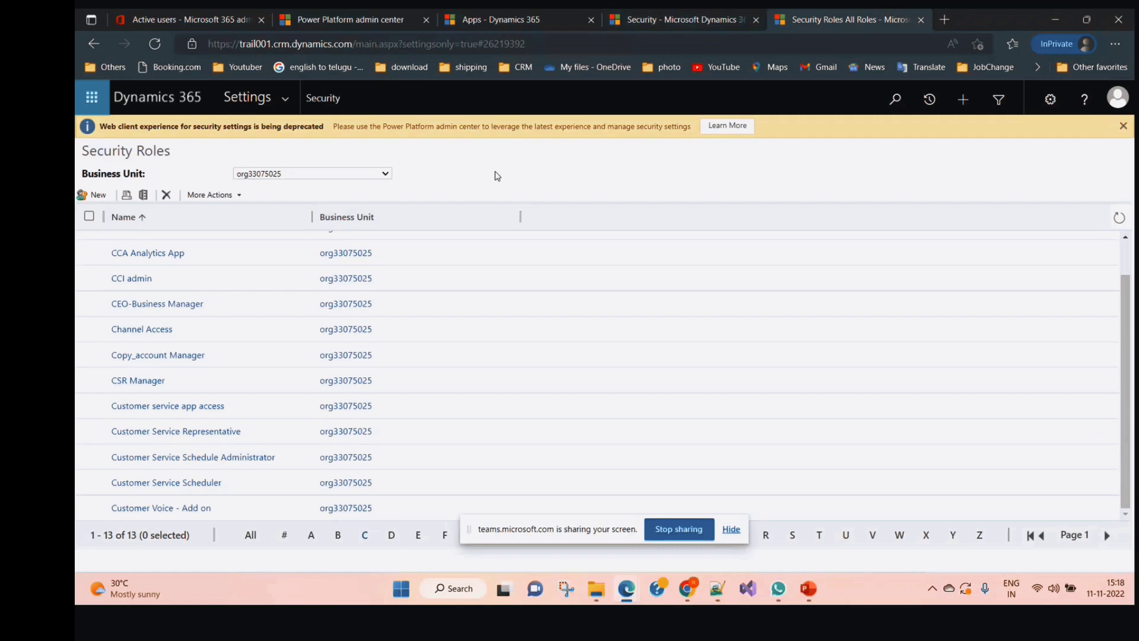
Leave the security roles pages and go through Settings > Customizations to the All Solutions list
click(711, 15)
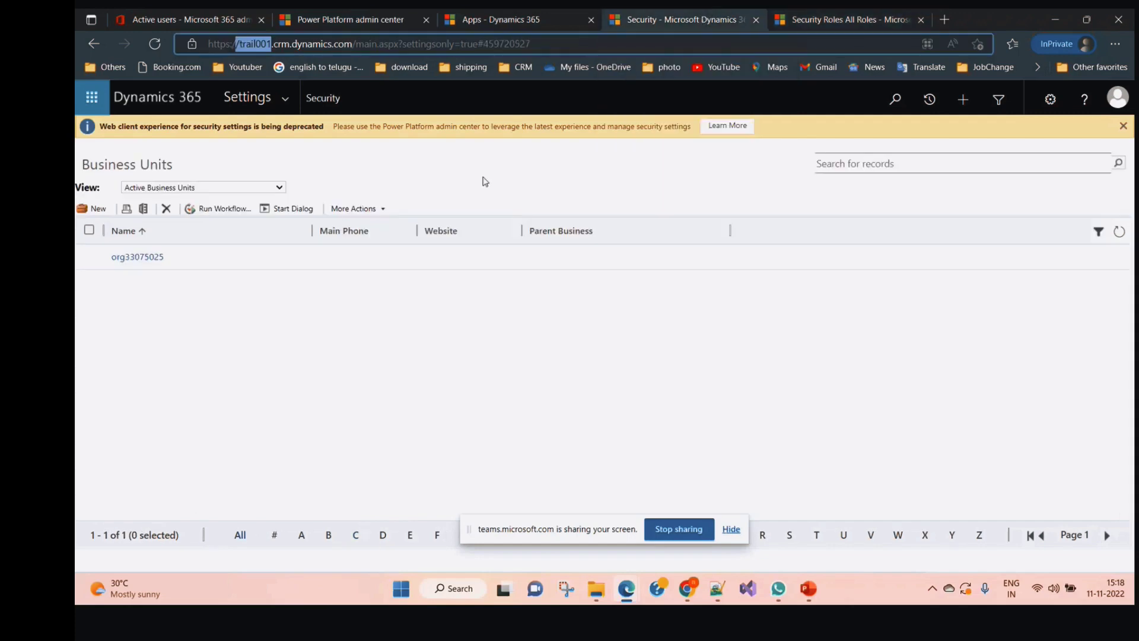
click(813, 13)
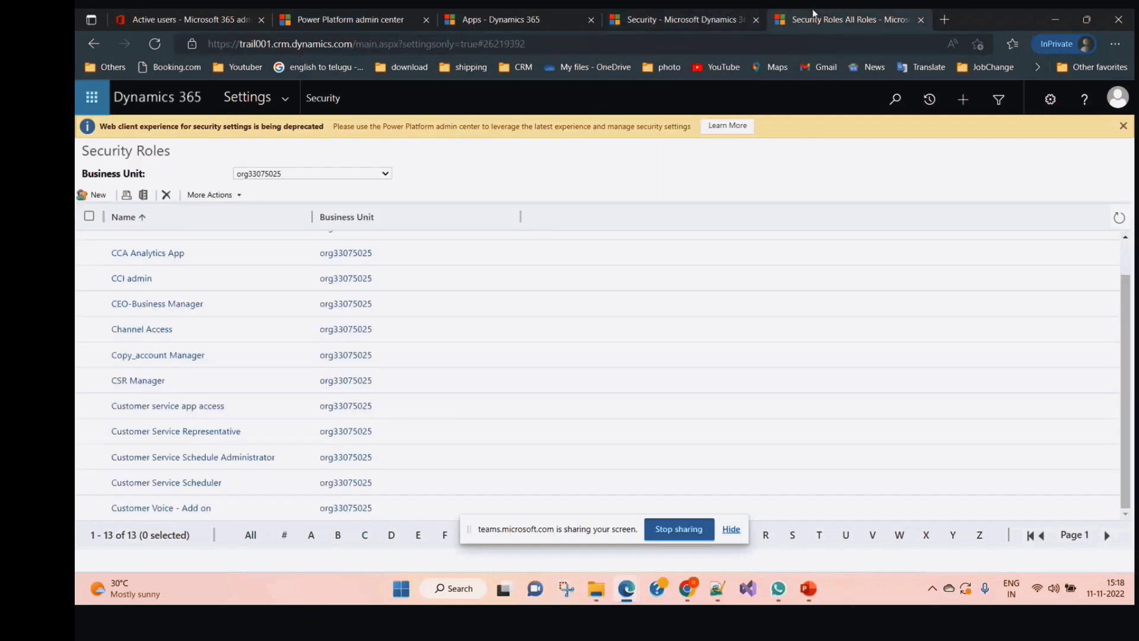
click(286, 100)
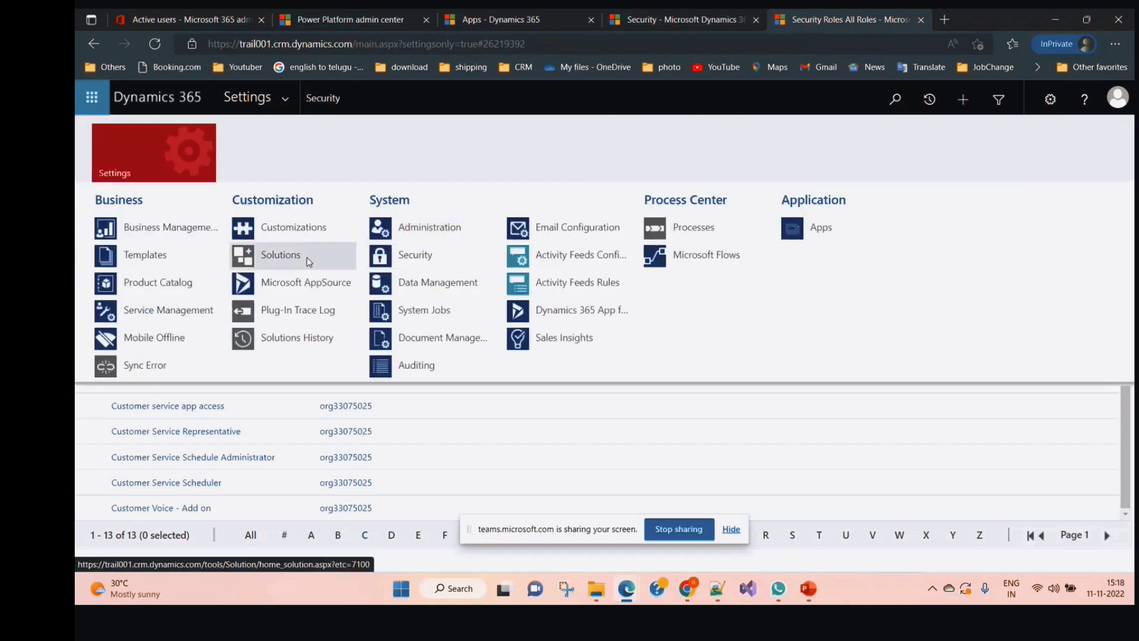
click(316, 226)
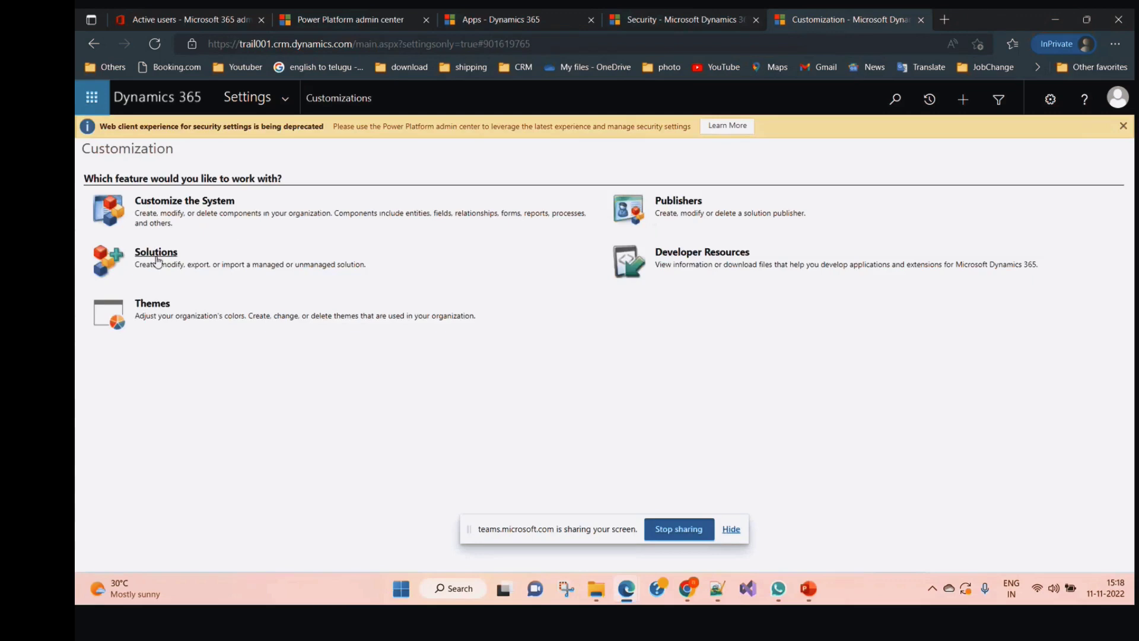
click(156, 253)
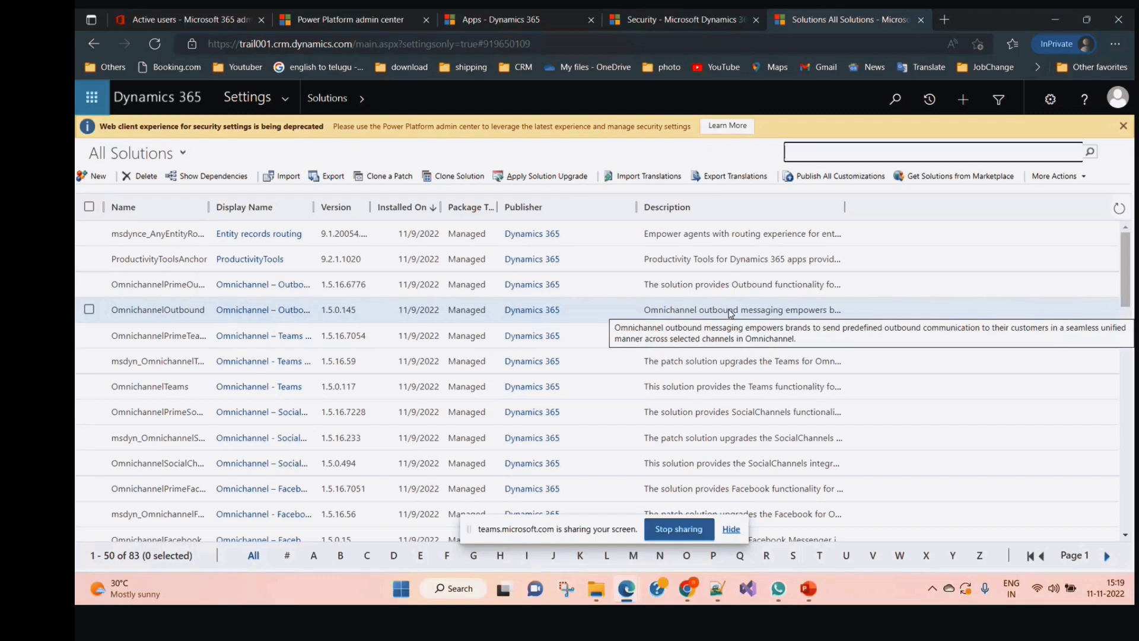
click(537, 173)
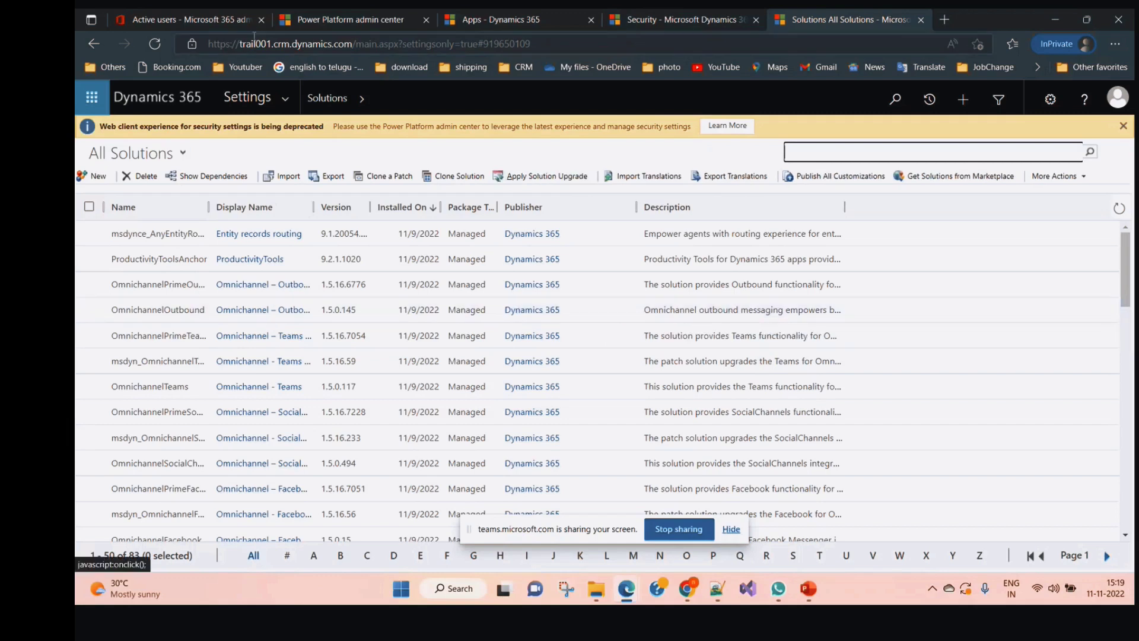
click(287, 101)
click(291, 226)
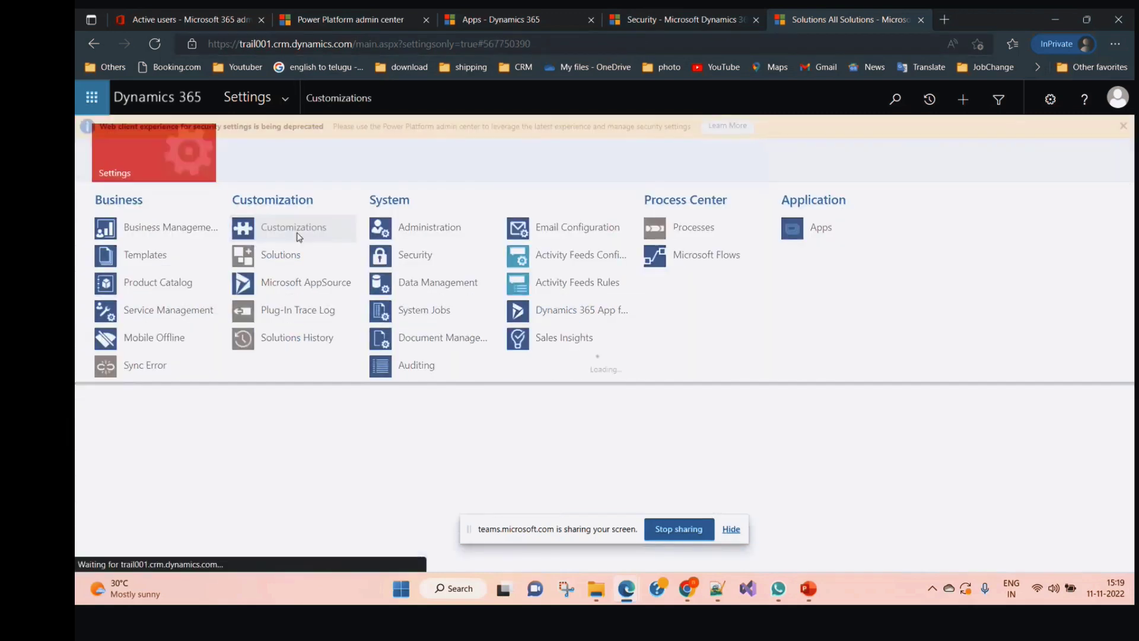
click(181, 209)
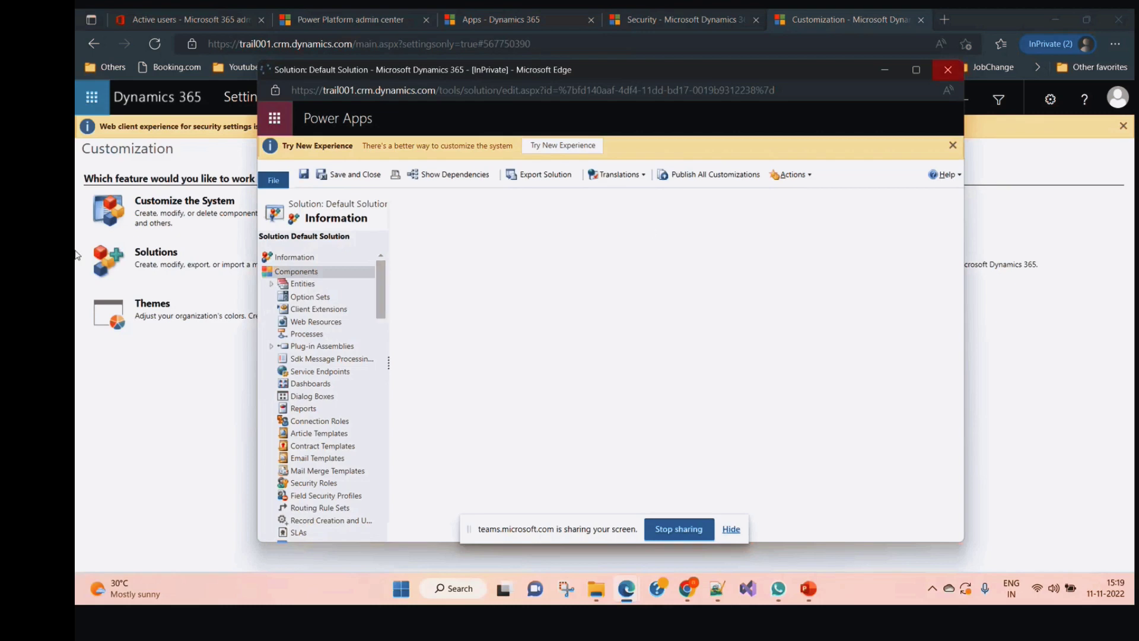
click(947, 71)
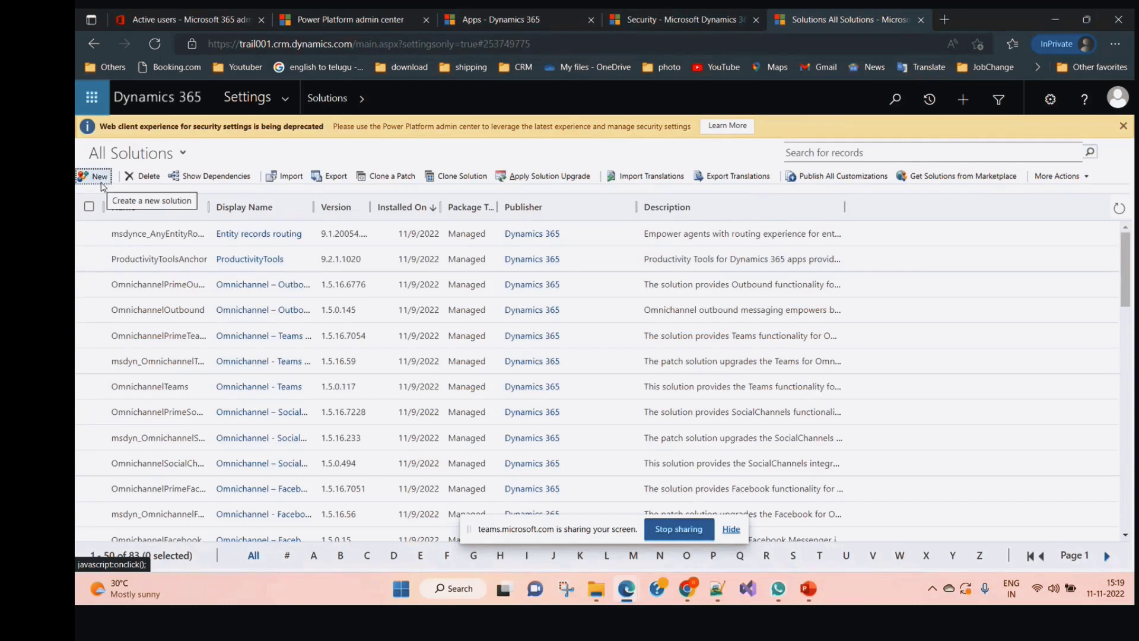
Create and save solution TrailCRM with publisher Default Publisher for Trail001, version 1.0.0.0
click(98, 176)
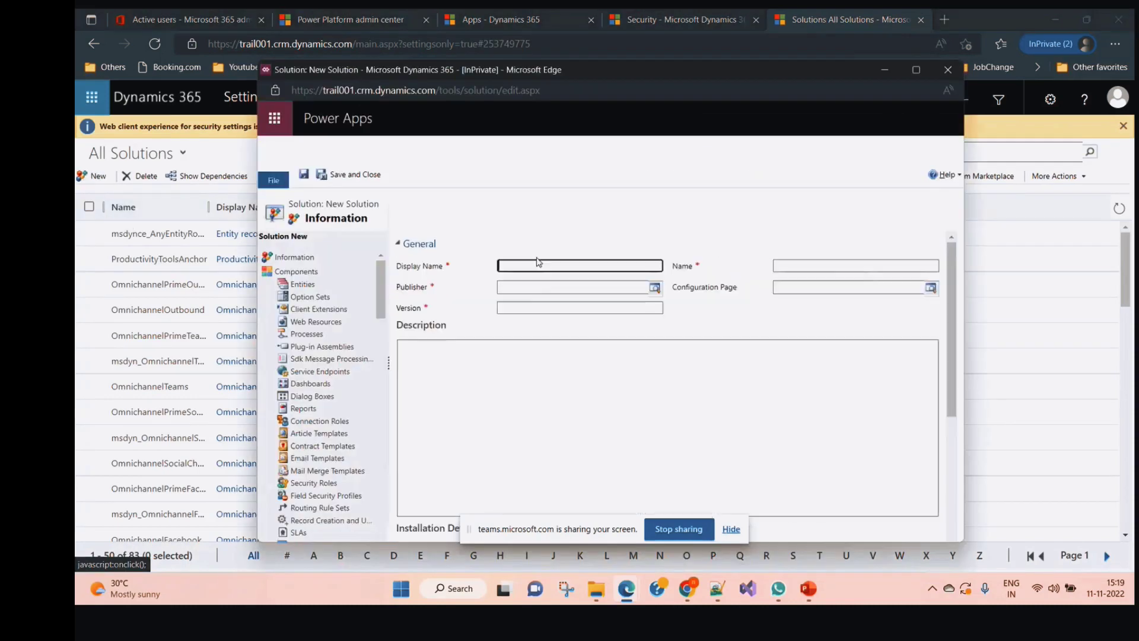
text(Tr)
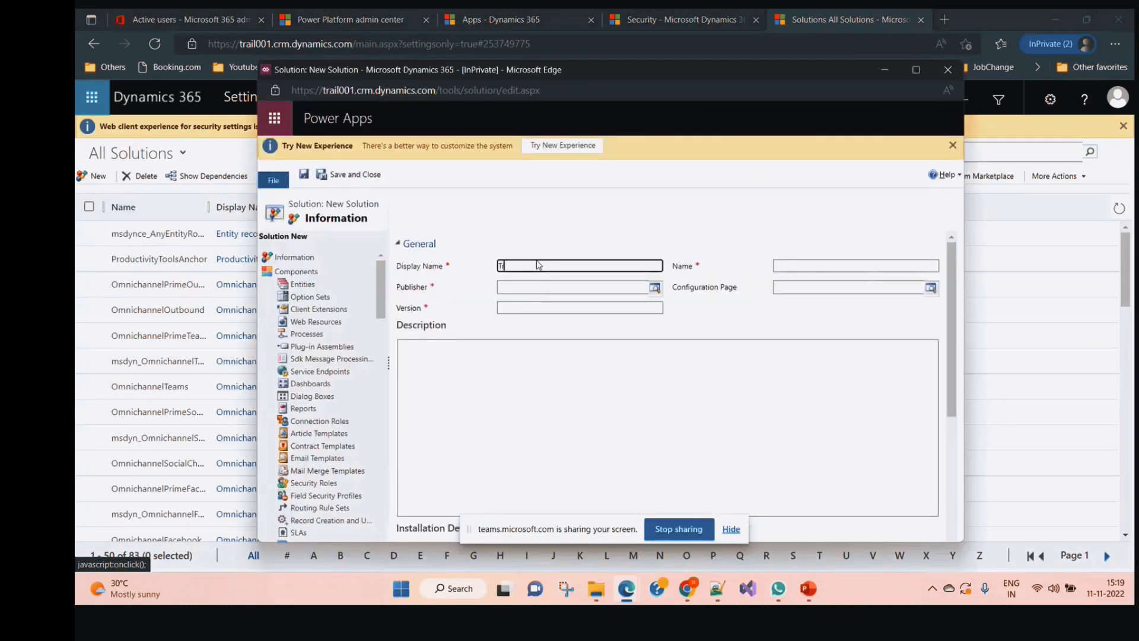
text(ailCRM)
click(655, 288)
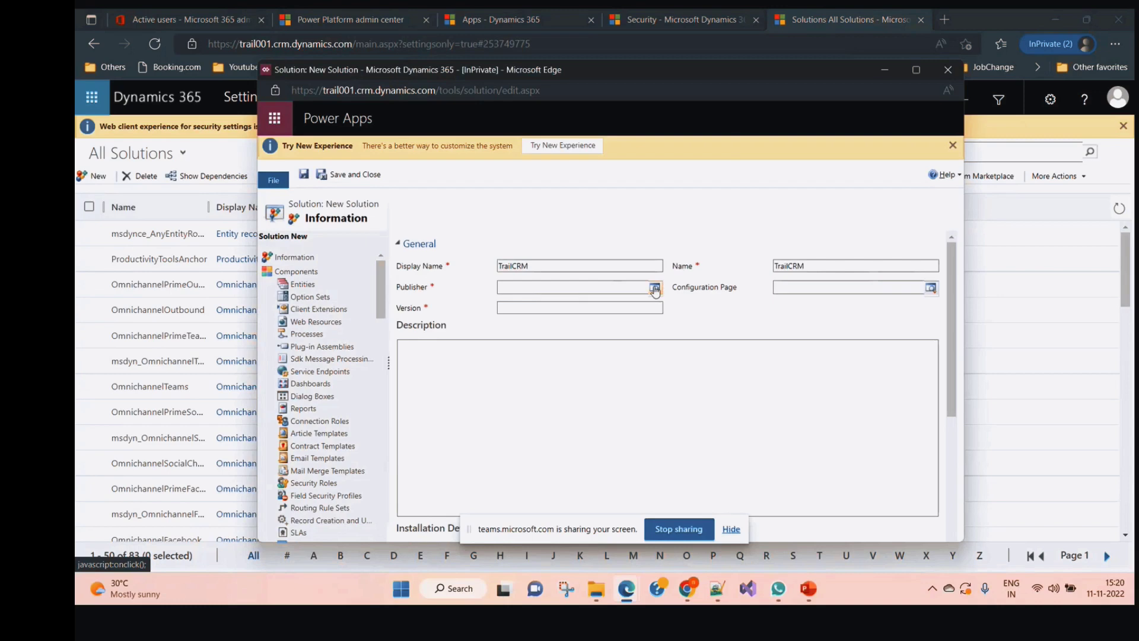
click(655, 288)
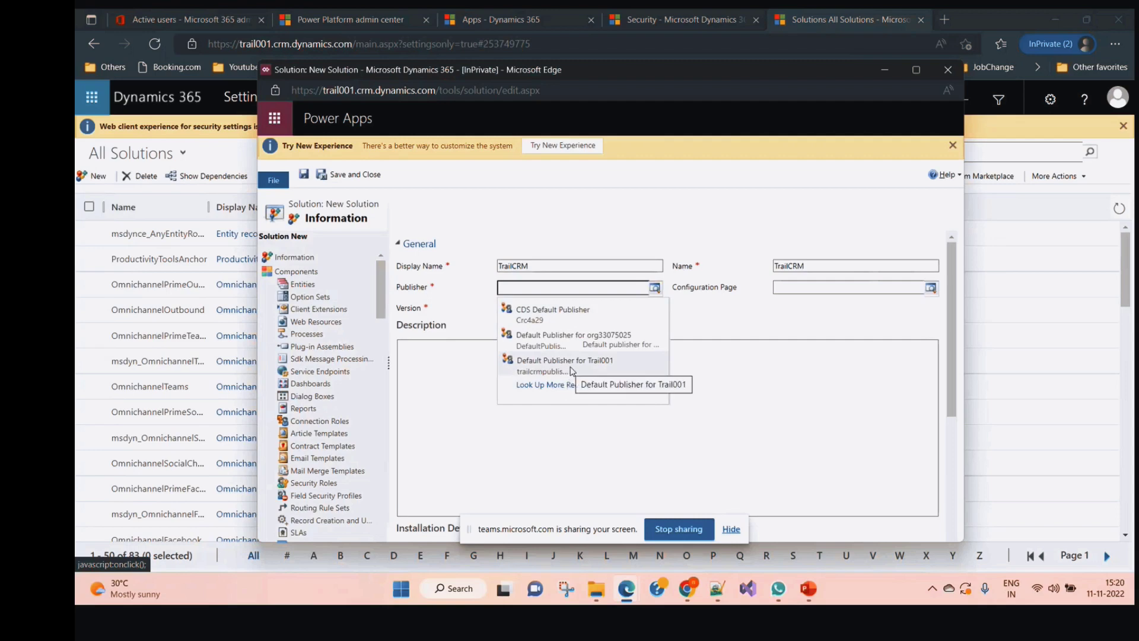
click(569, 363)
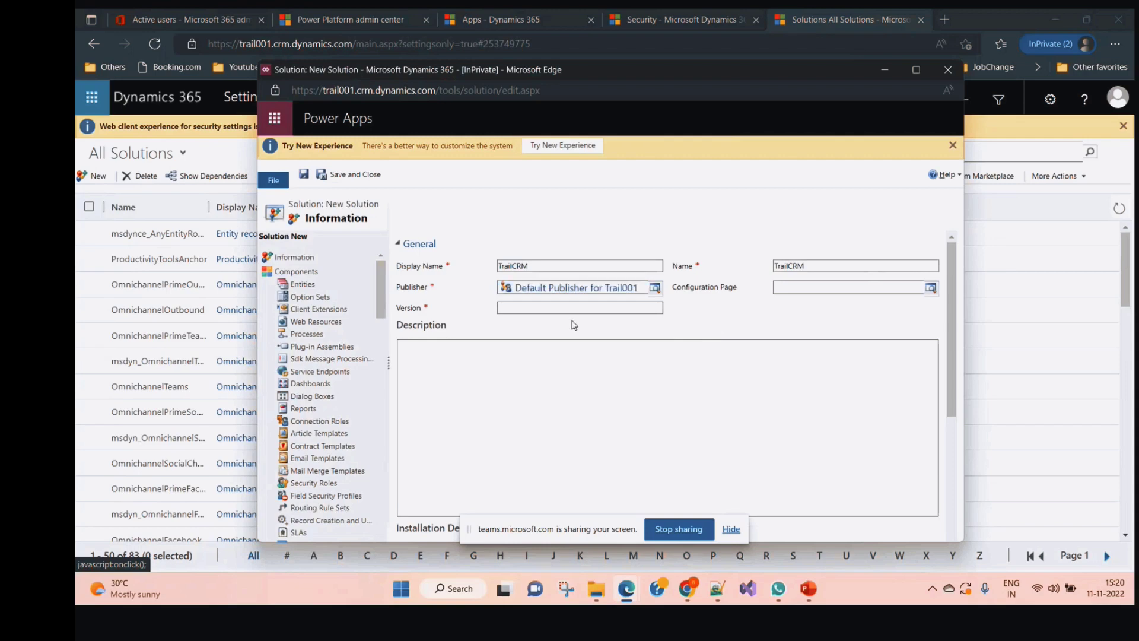
click(551, 306)
text(1.0.0.0)
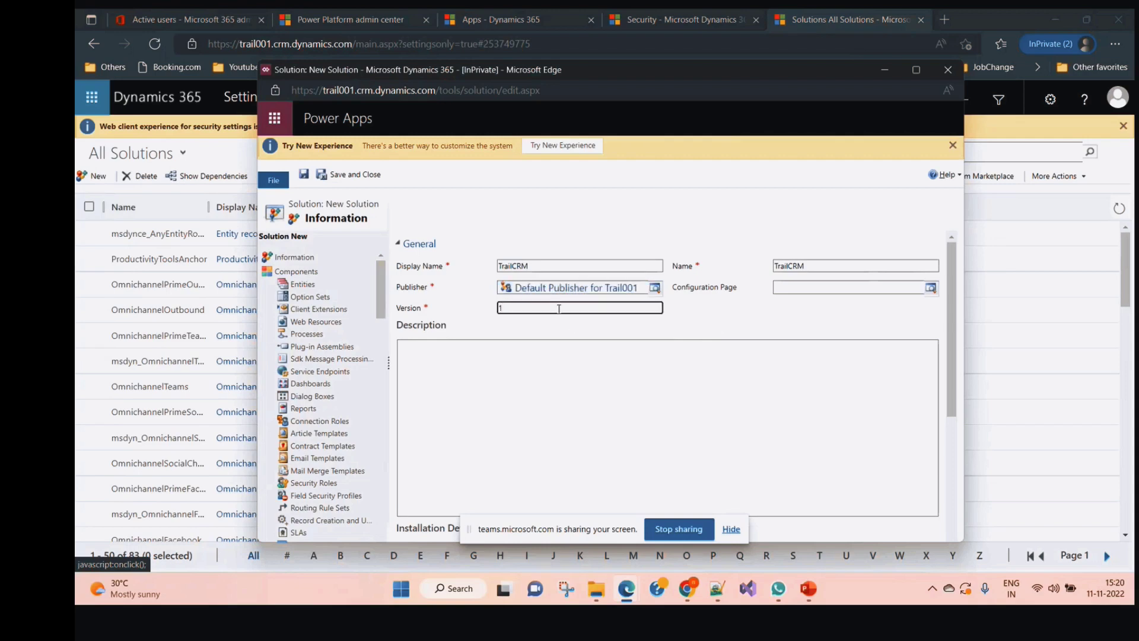
key(Tab)
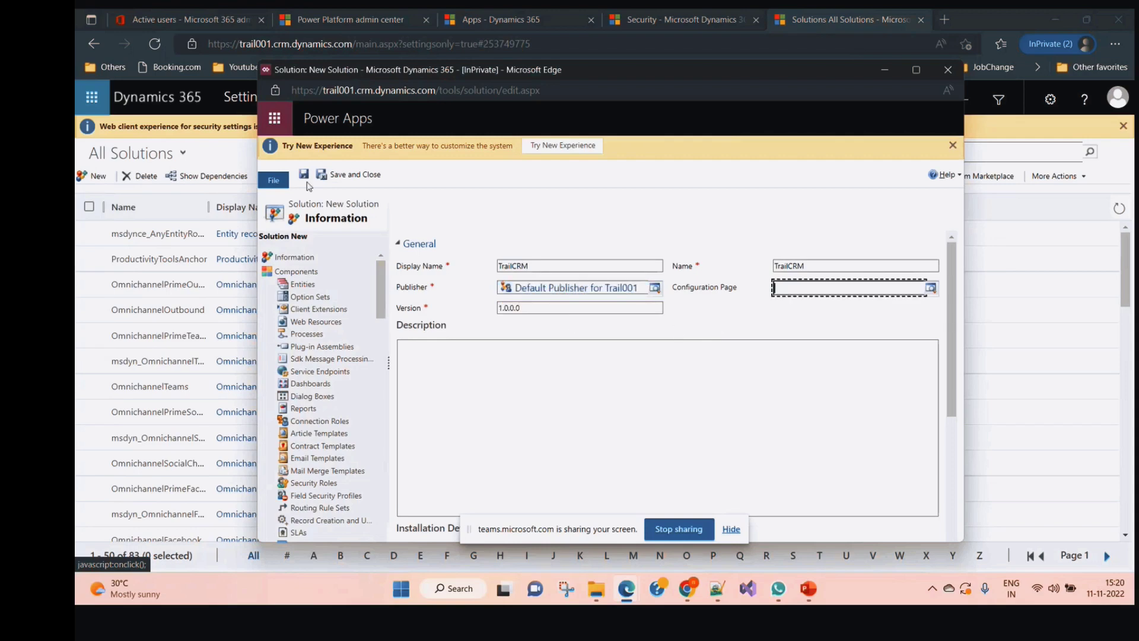
click(307, 178)
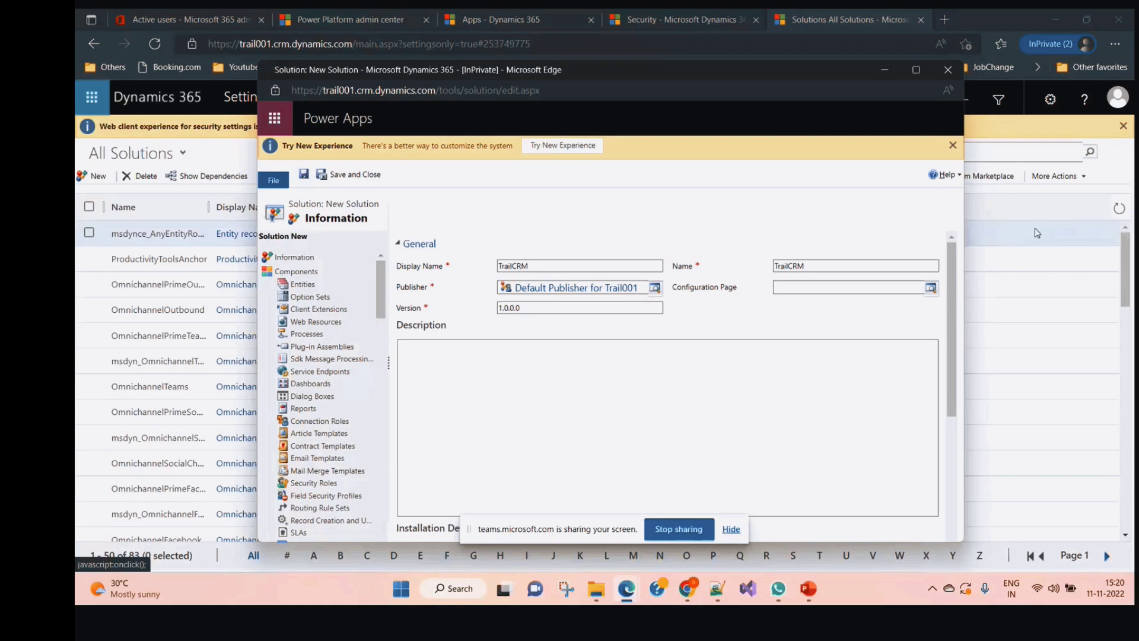
Maximise the saved solution window, set it aside, and reopen the settings navigation
click(915, 70)
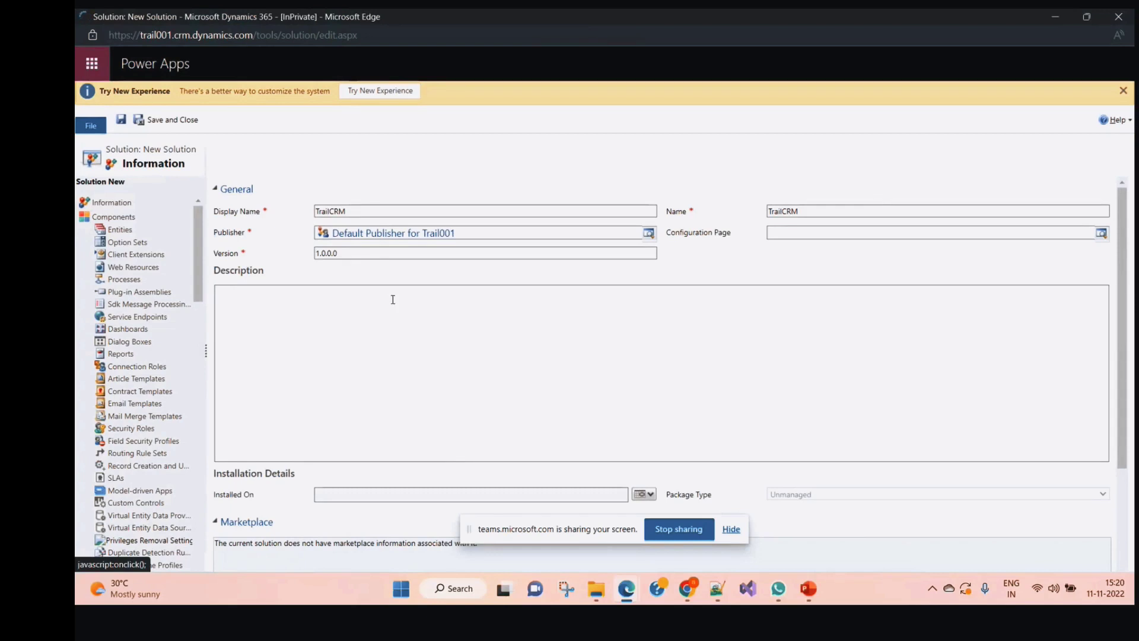
click(1055, 22)
click(247, 97)
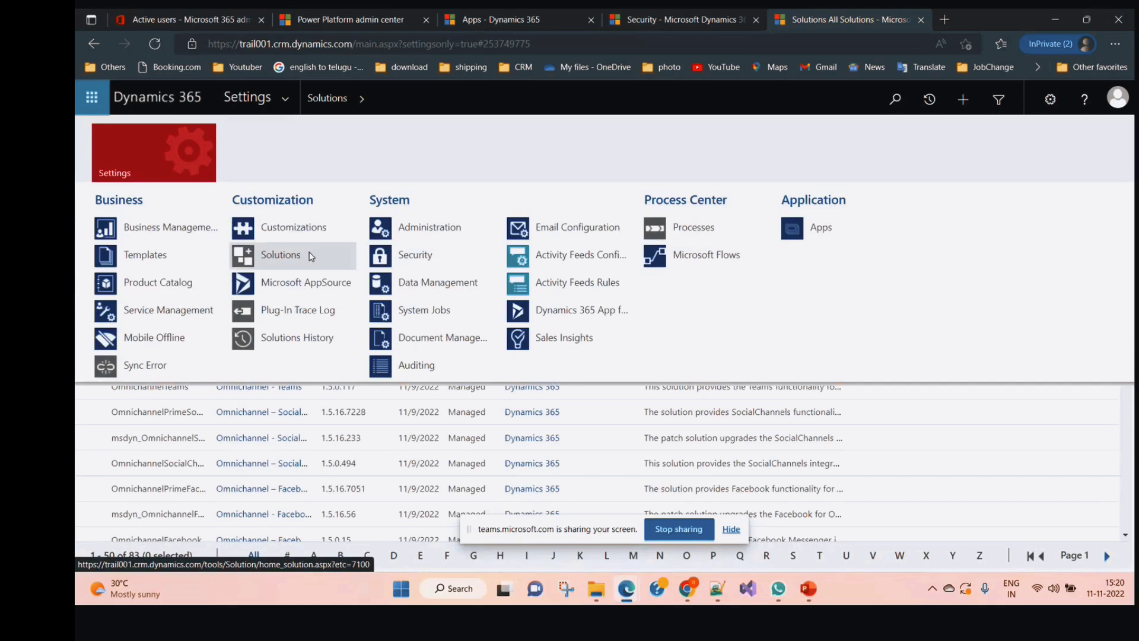
Browse through Settings to Customizations and open the solution publishers list
click(410, 256)
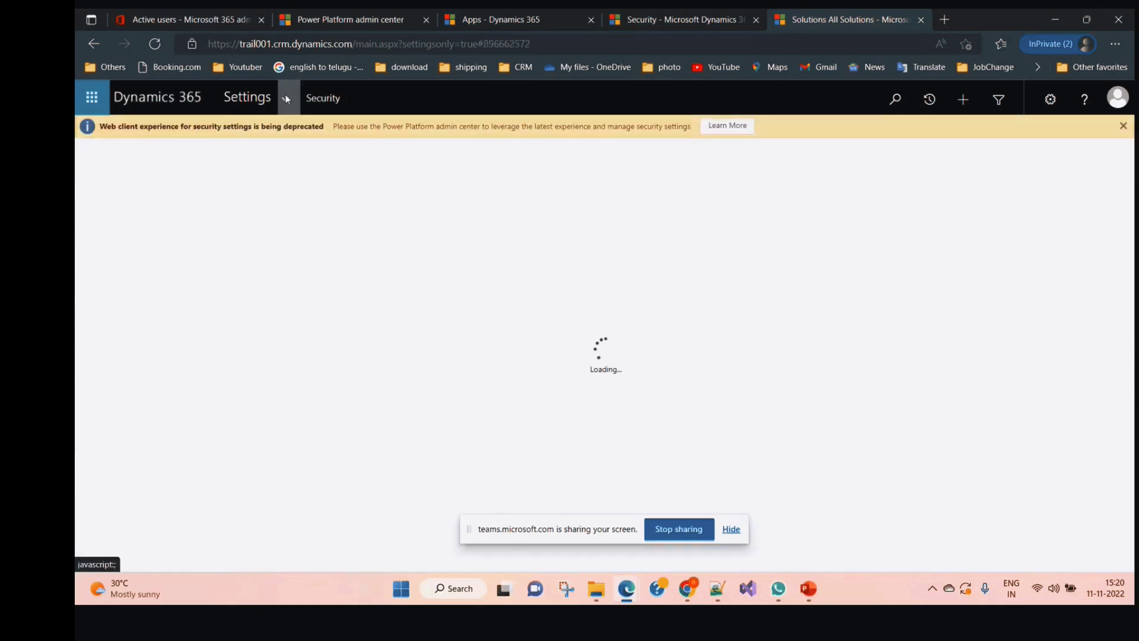
click(287, 100)
click(321, 237)
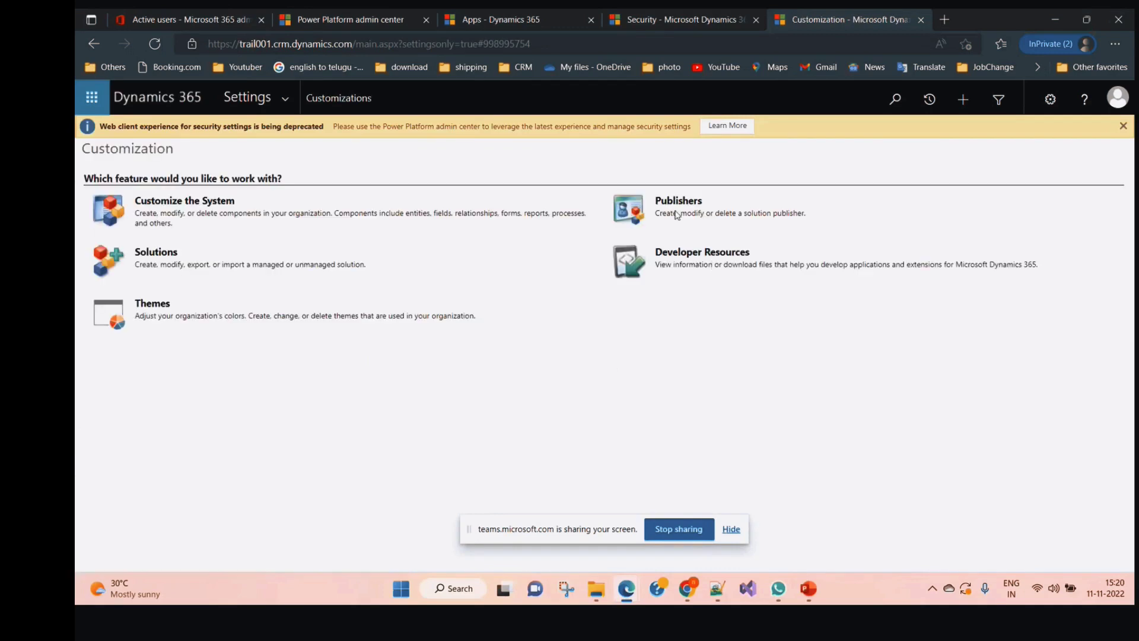
click(678, 202)
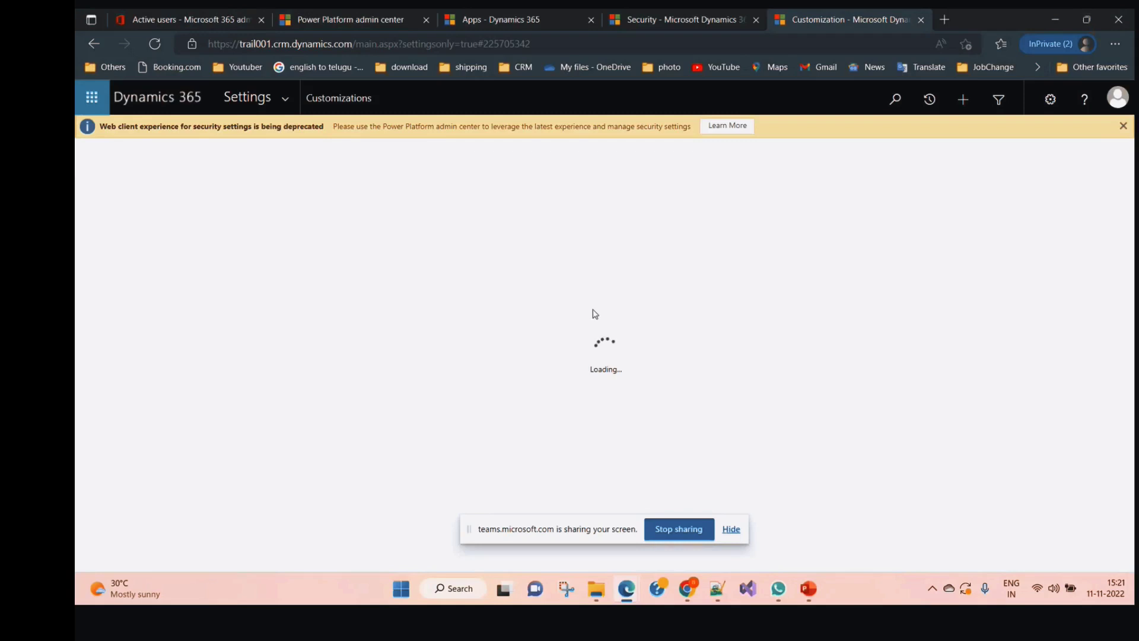
Switch back to the Solution: TrailCRM window from the Edge window previews
mouse_move(626, 589)
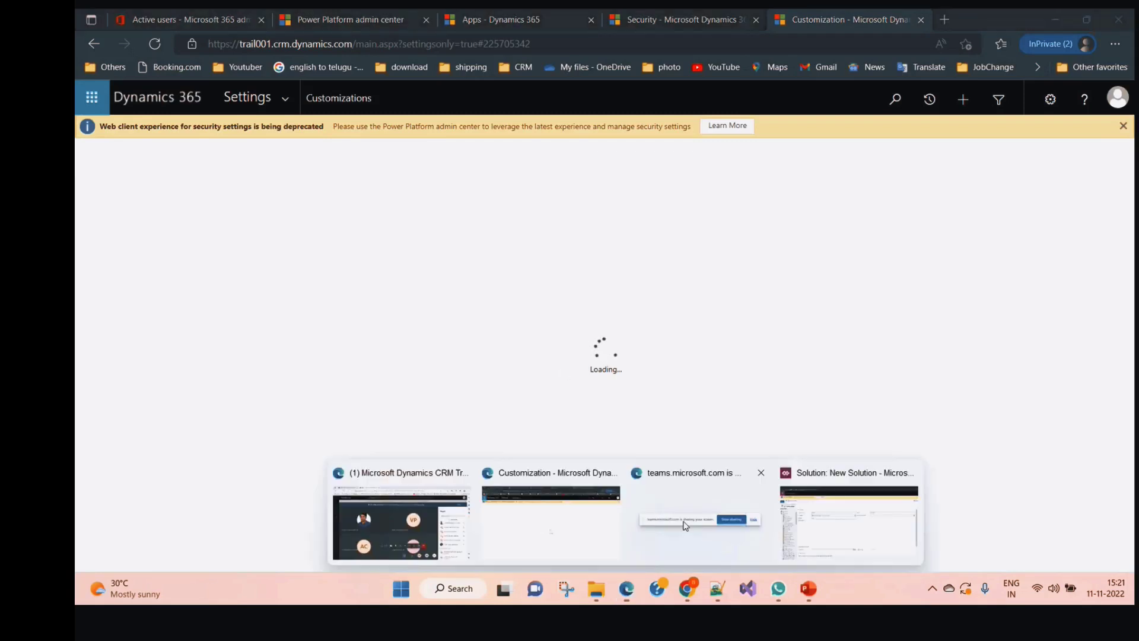
click(566, 516)
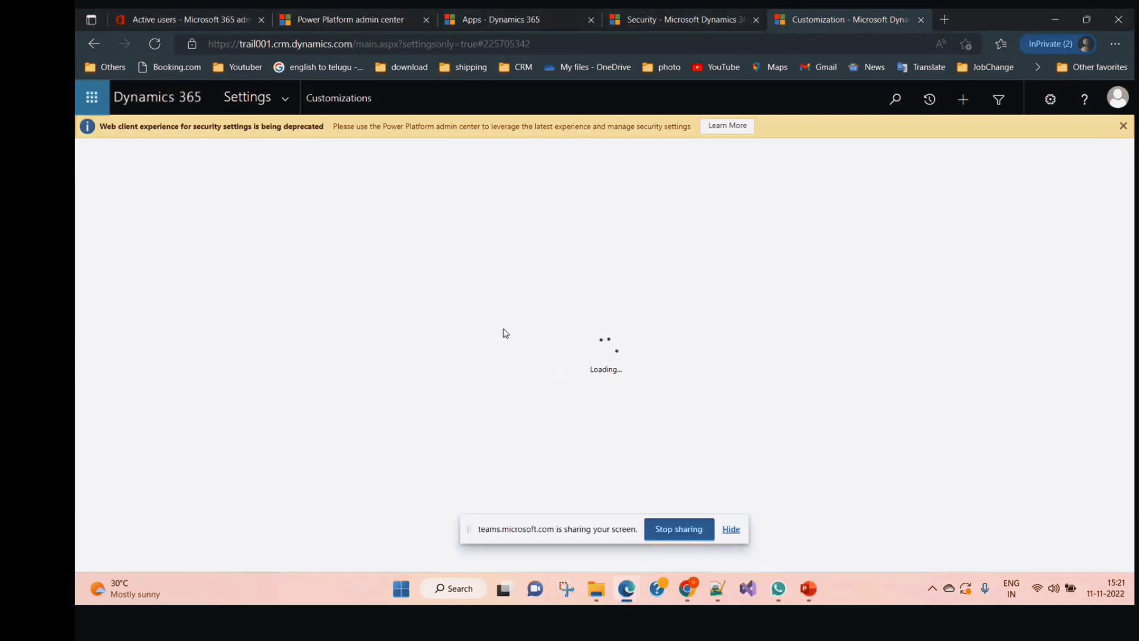
mouse_move(626, 588)
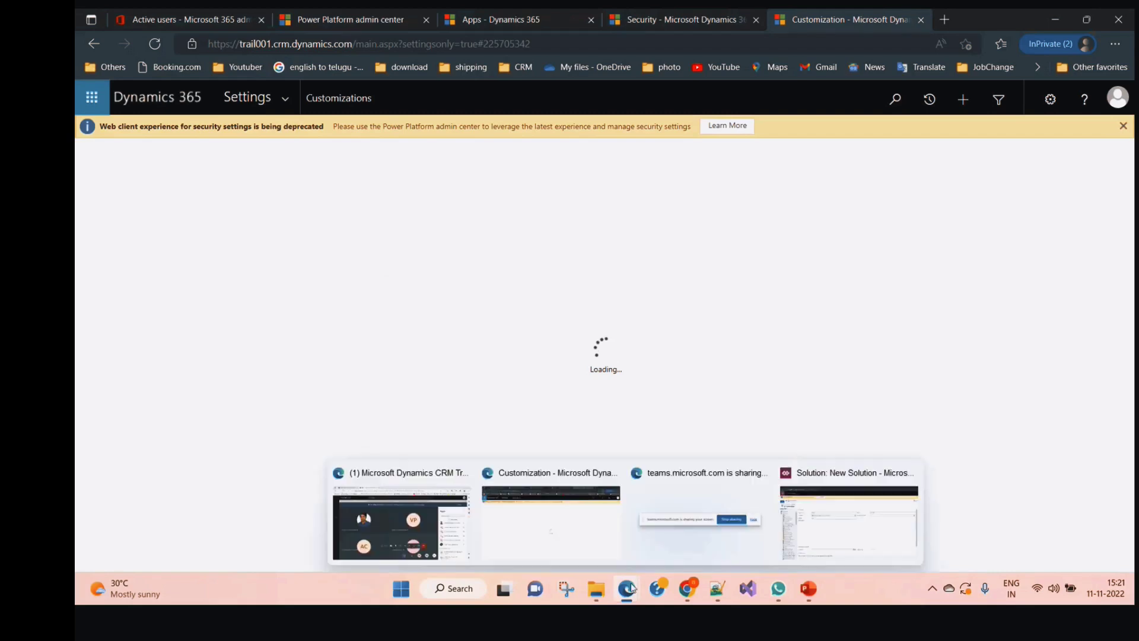
click(848, 522)
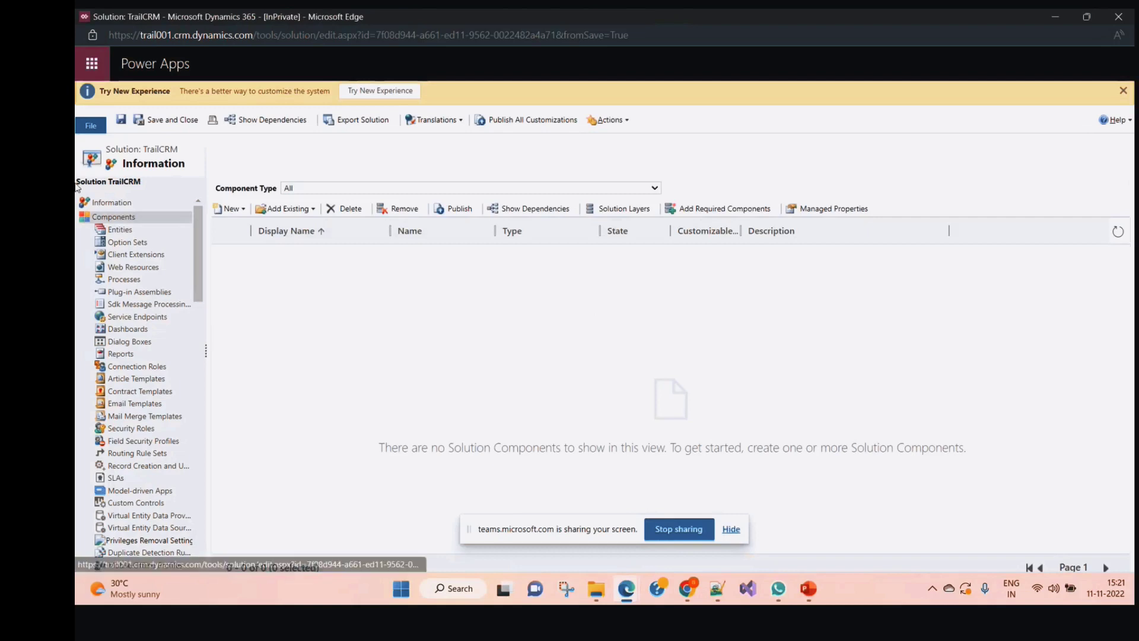
On TrailCRM's Information page, confirm Default Publisher for Trail001 has prefix tr, then close it
click(115, 202)
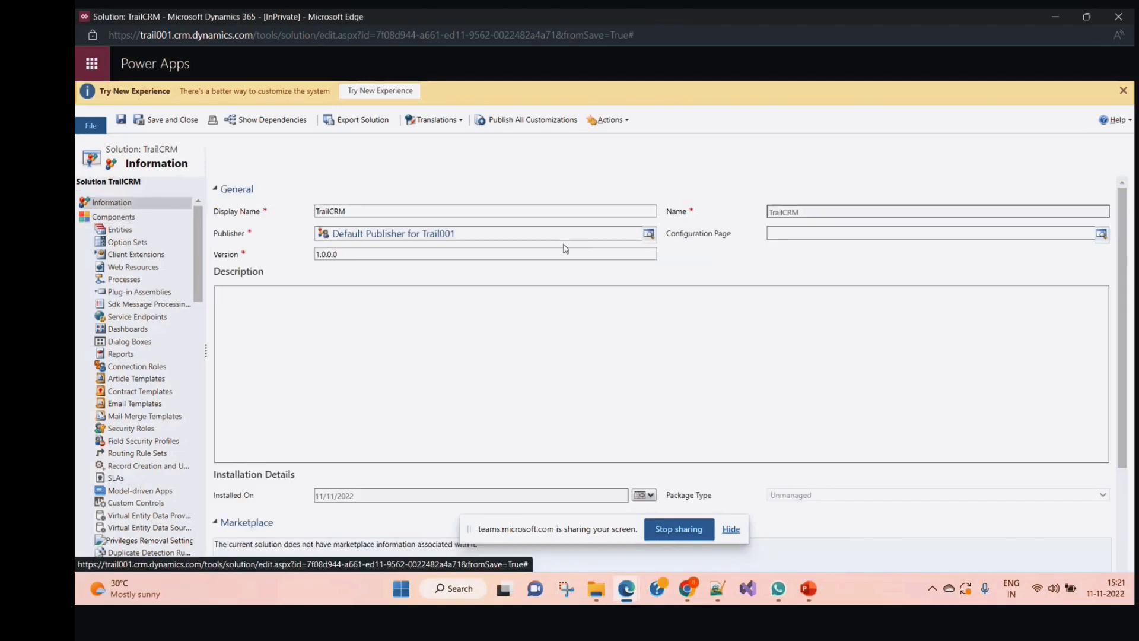
click(391, 235)
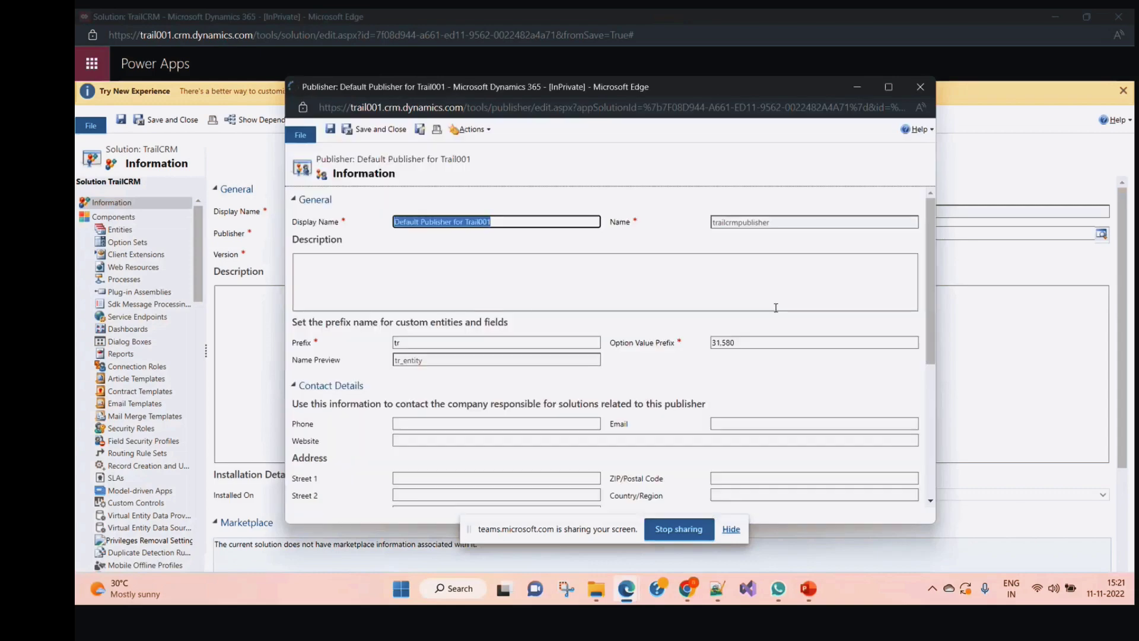
drag(406, 342, 377, 348)
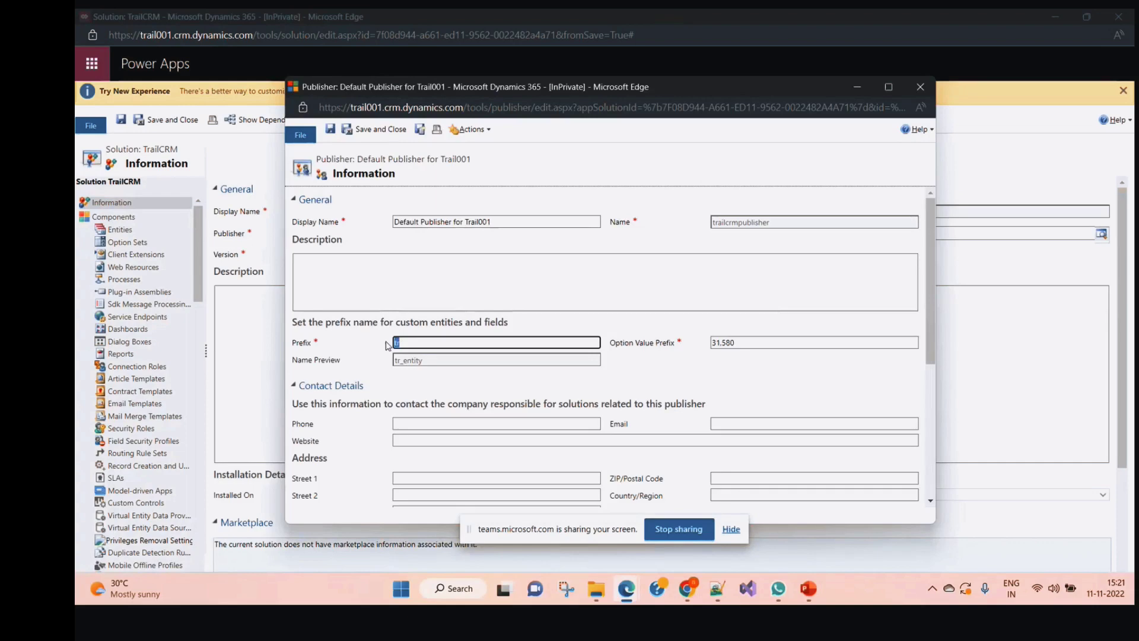
click(637, 382)
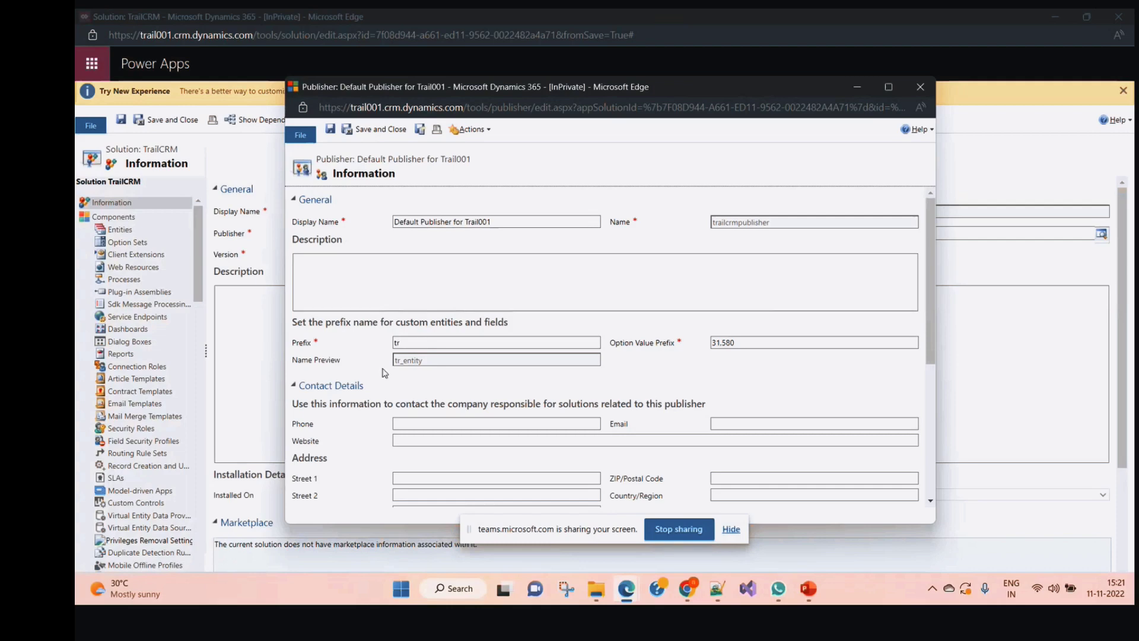
click(398, 343)
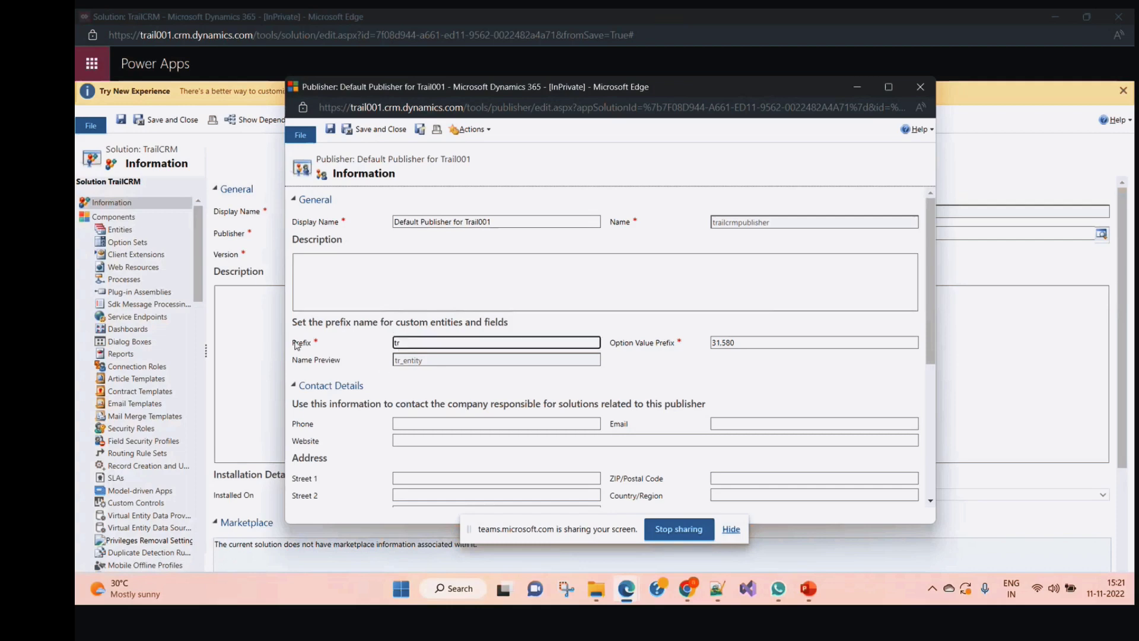
click(921, 87)
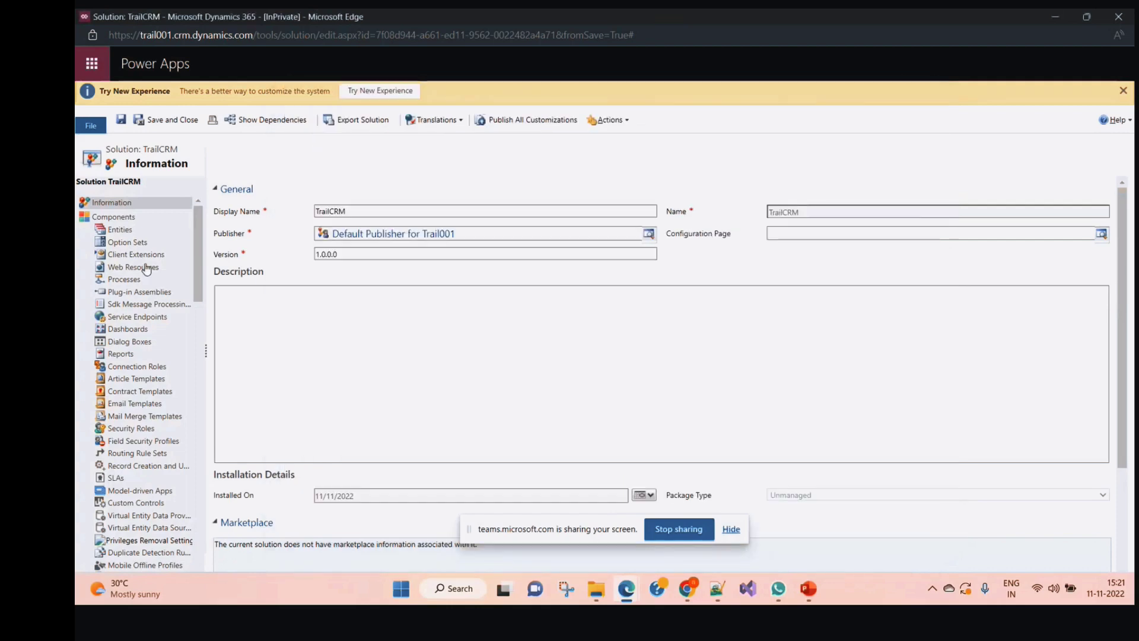
Show TrailCRM's Entities components and start a new entity
click(125, 230)
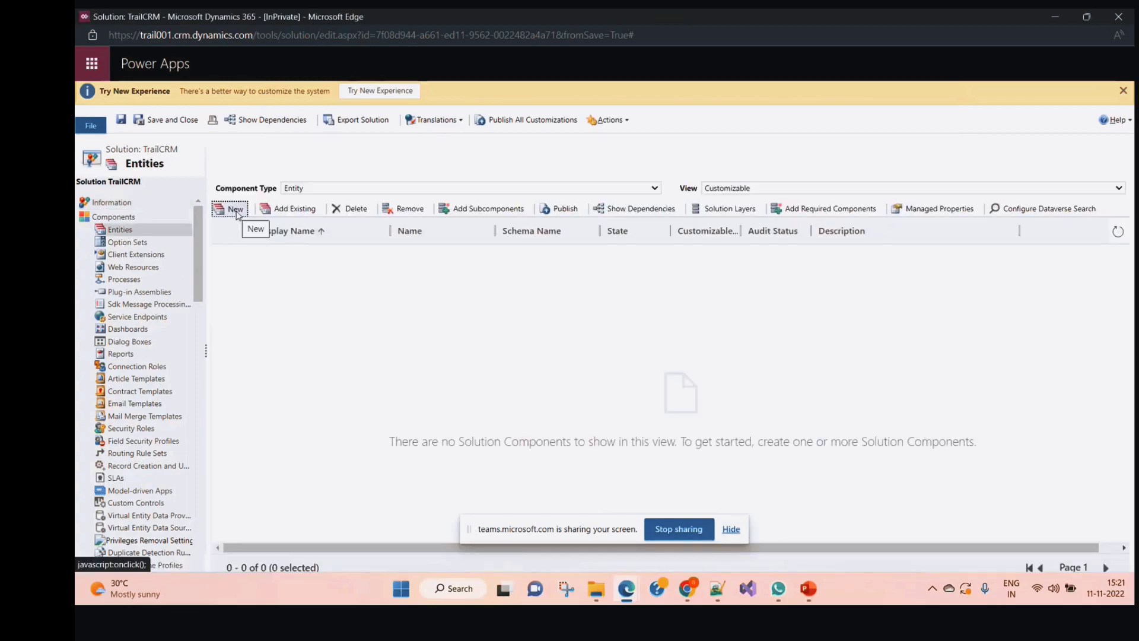
click(236, 211)
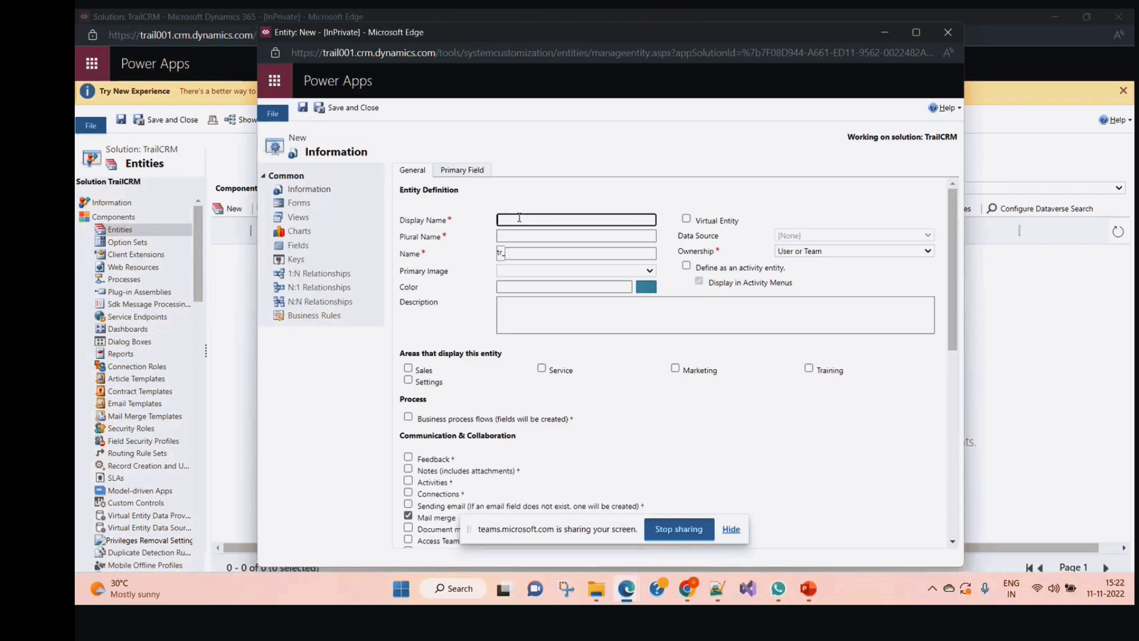
Give the new entity display name Student and plural name Students
text(Student)
drag(534, 217, 497, 223)
key(ctrl+c)
click(537, 236)
key(ctrl+v)
text(s)
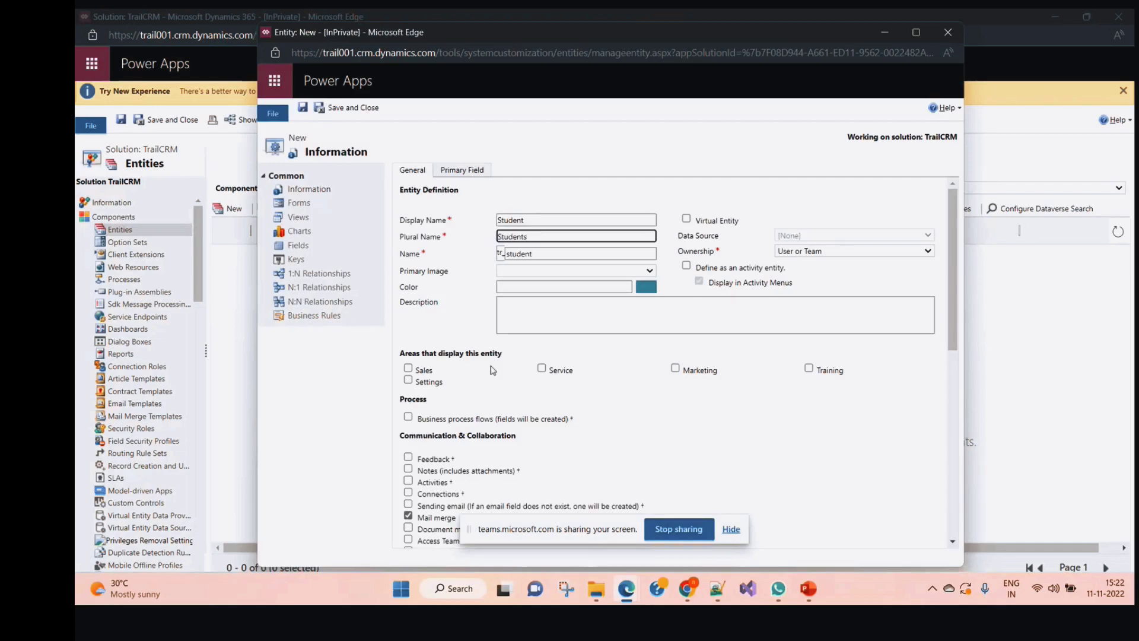
click(794, 437)
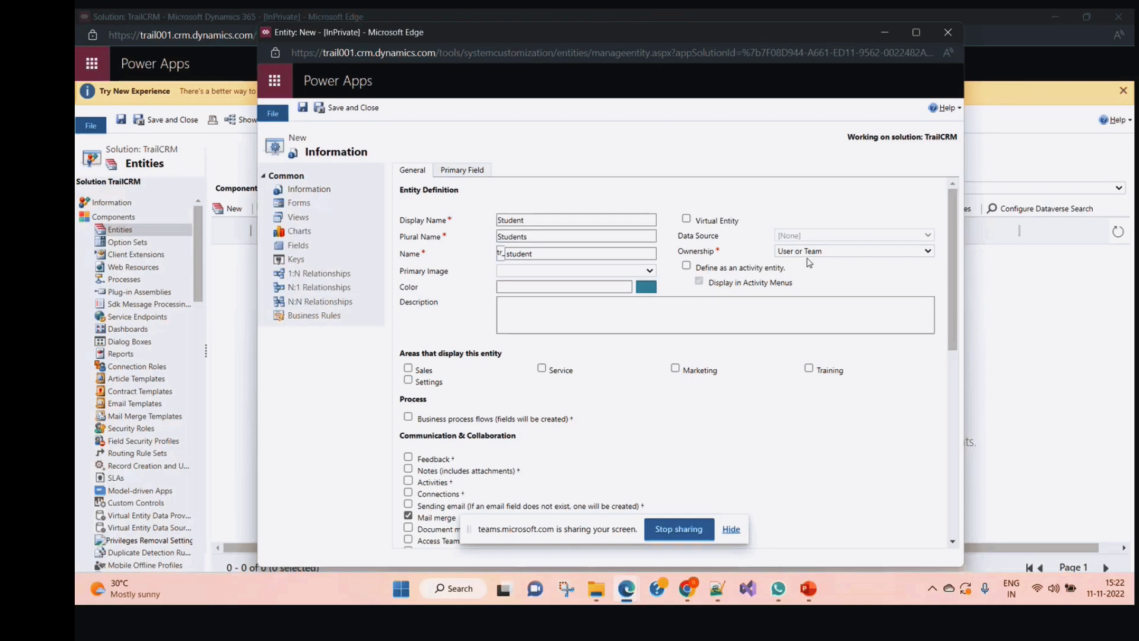
Keep ownership as User or Team and tick Sales as the display area
click(845, 252)
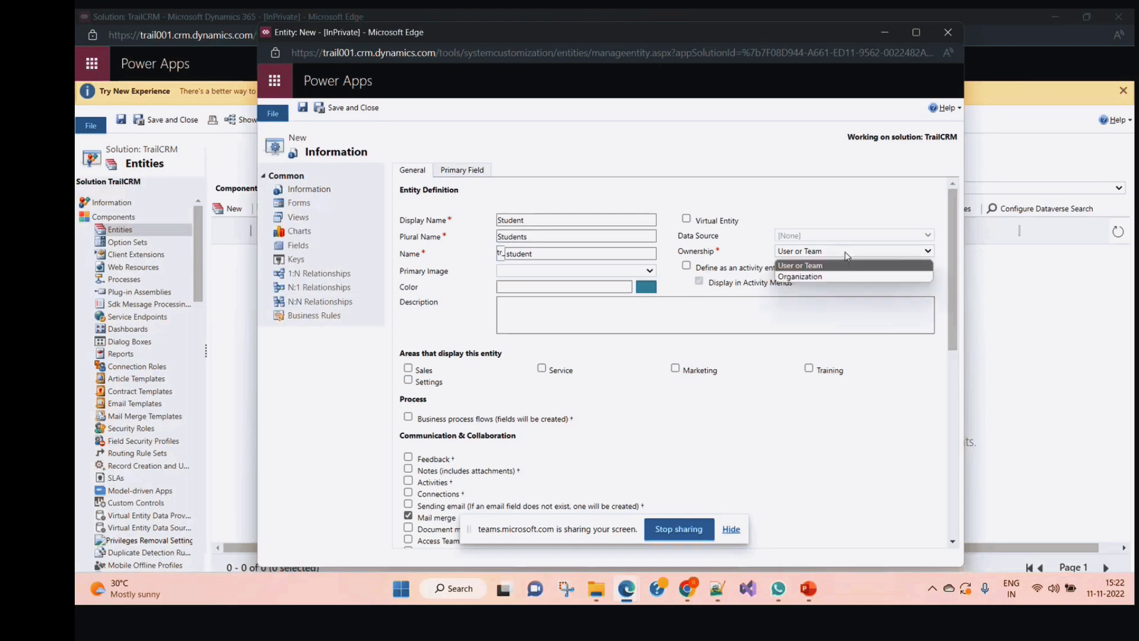
click(886, 287)
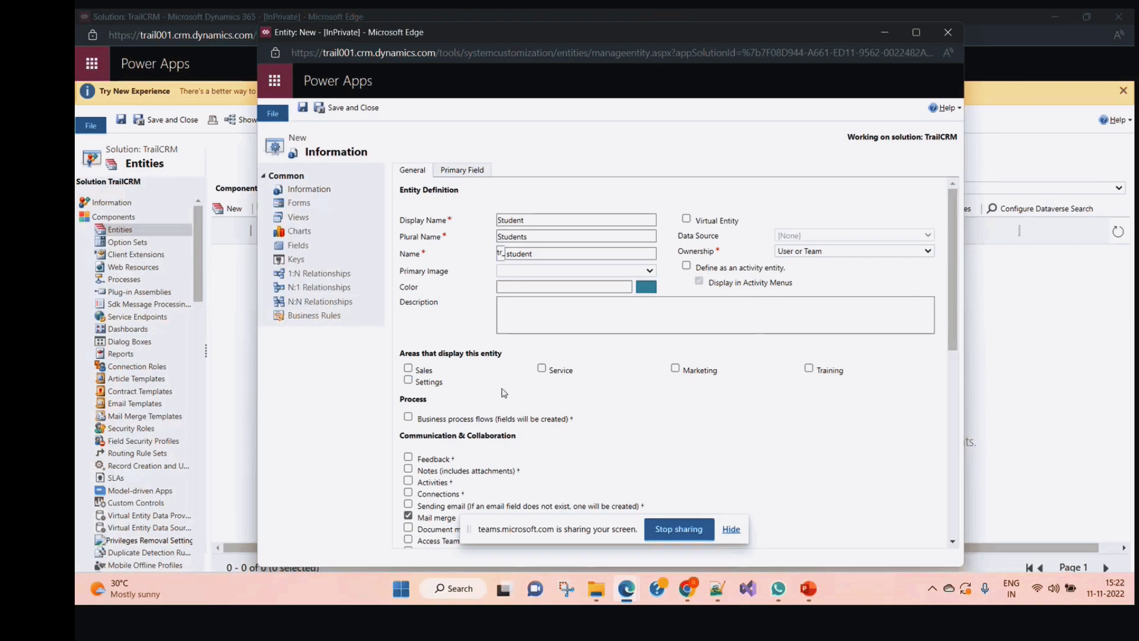
click(408, 368)
scroll(527, 366, down, 2)
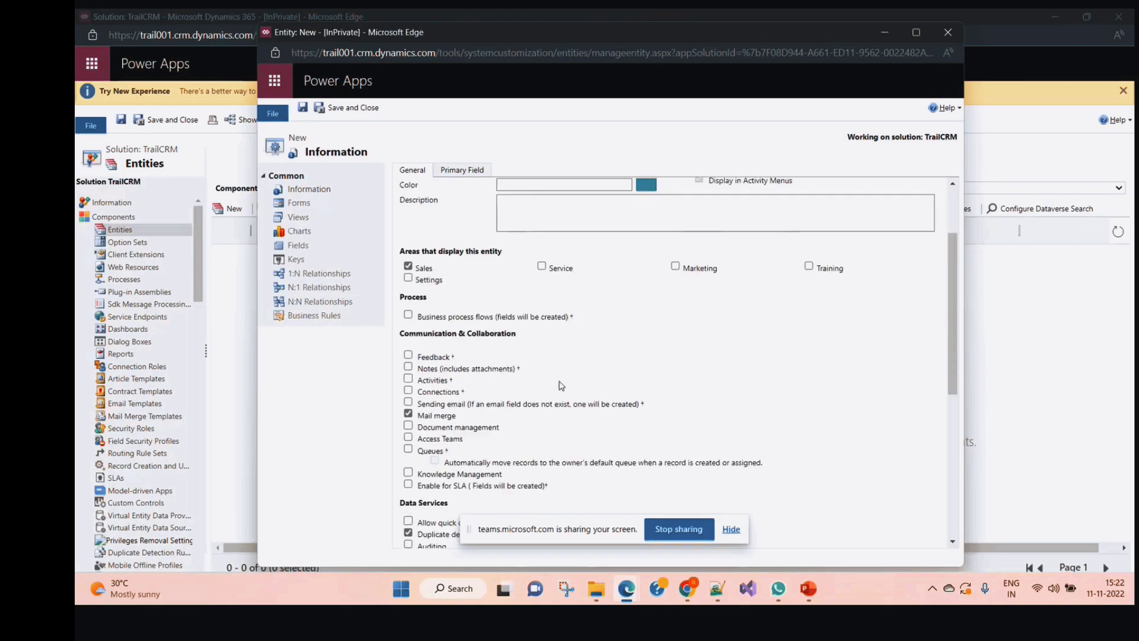
scroll(481, 321, down, 2)
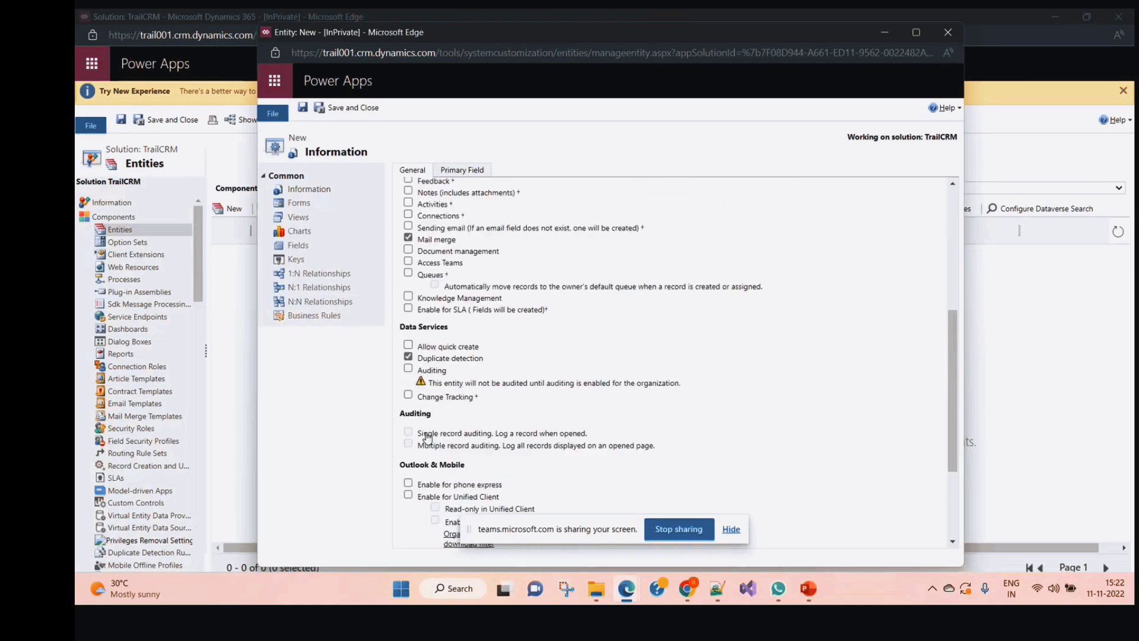
scroll(481, 322, up, 2)
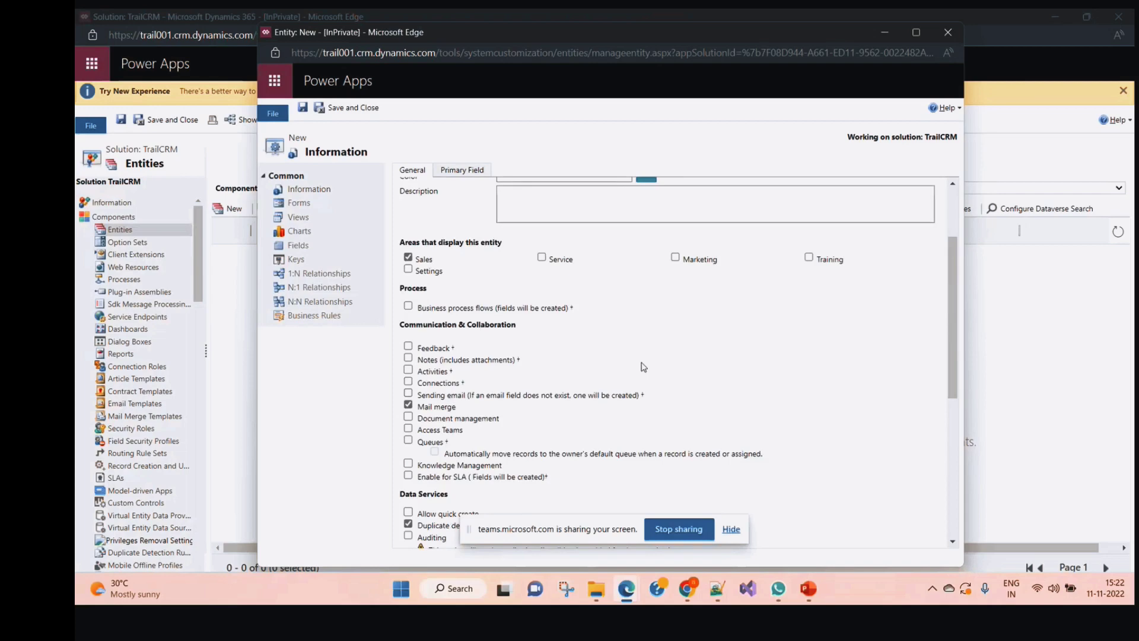
scroll(644, 366, up, 3)
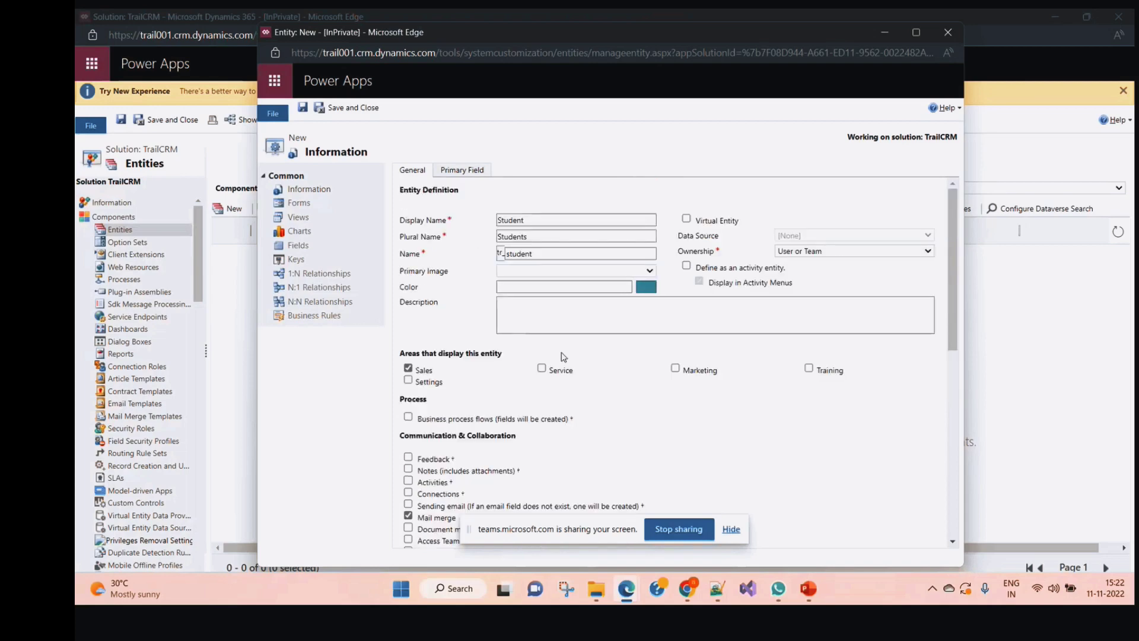
Save the Student entity, choosing Wait on each unresponsive-page prompt while it is created
click(302, 109)
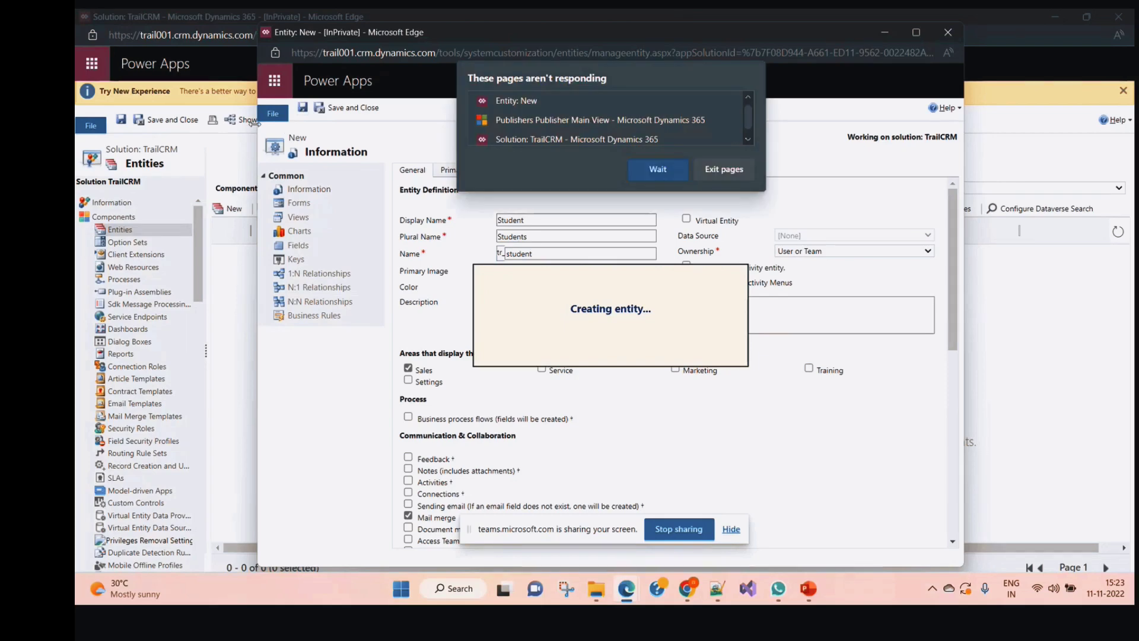
click(652, 168)
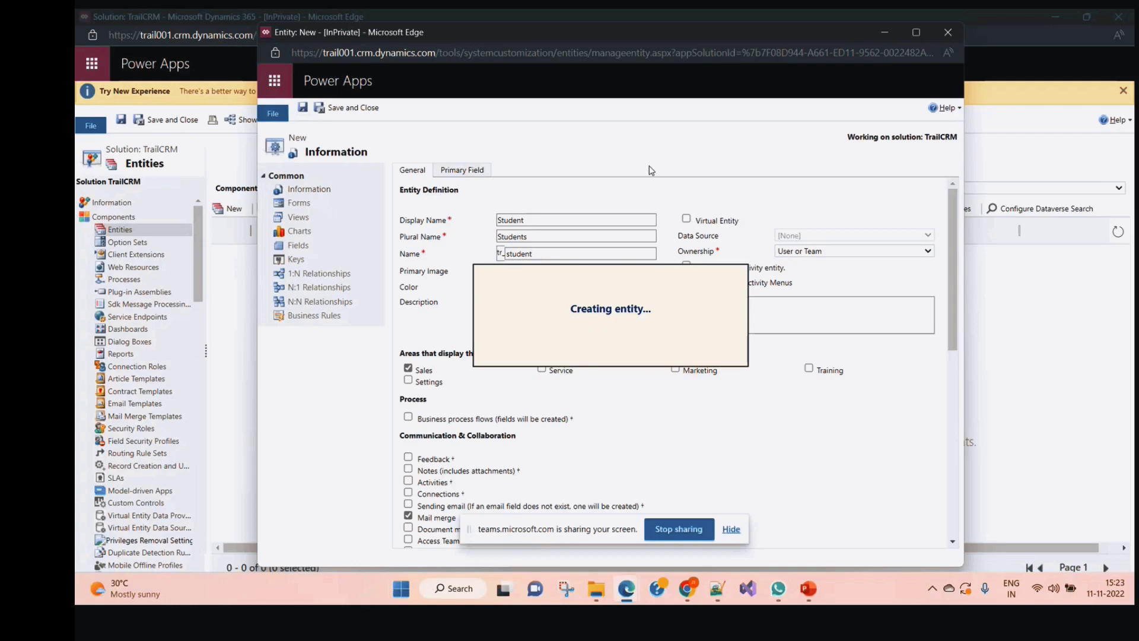
click(917, 32)
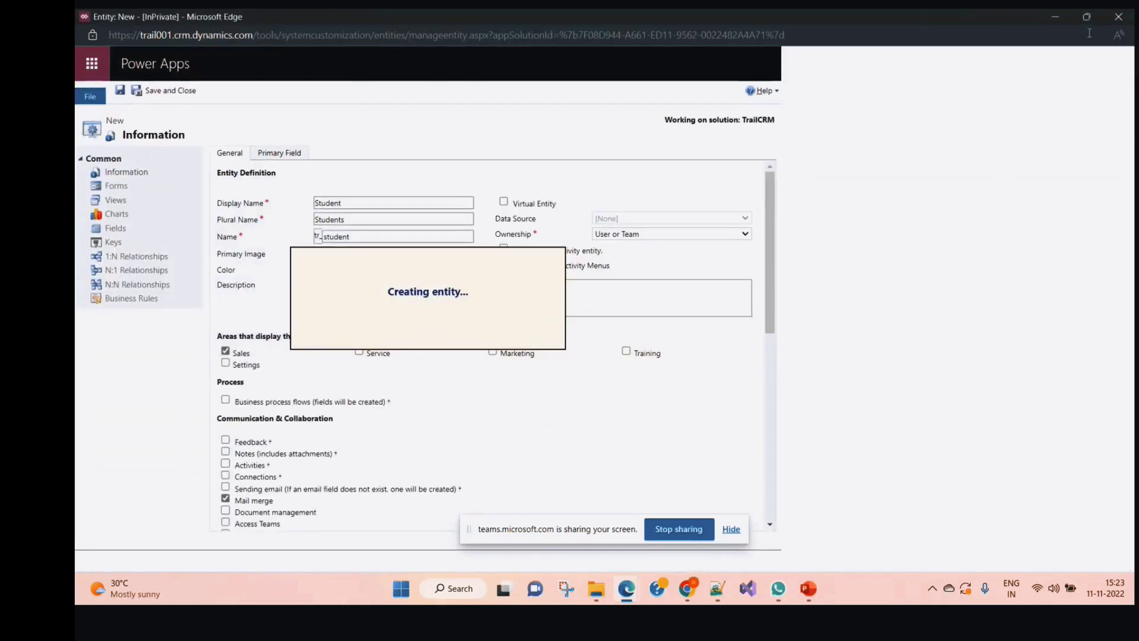
click(1083, 15)
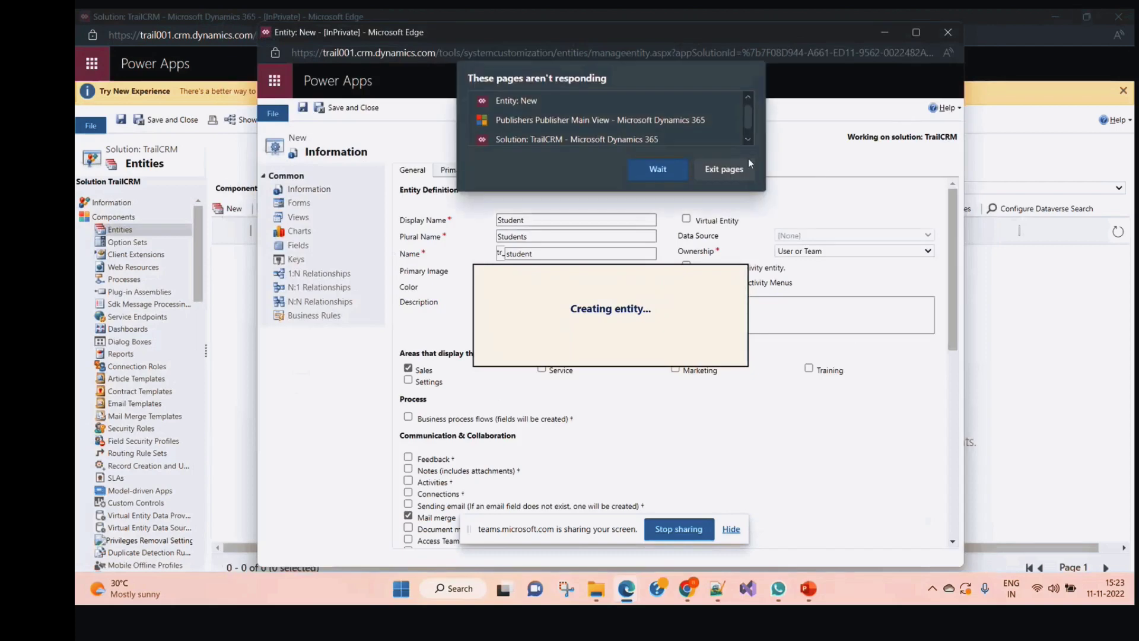
click(657, 169)
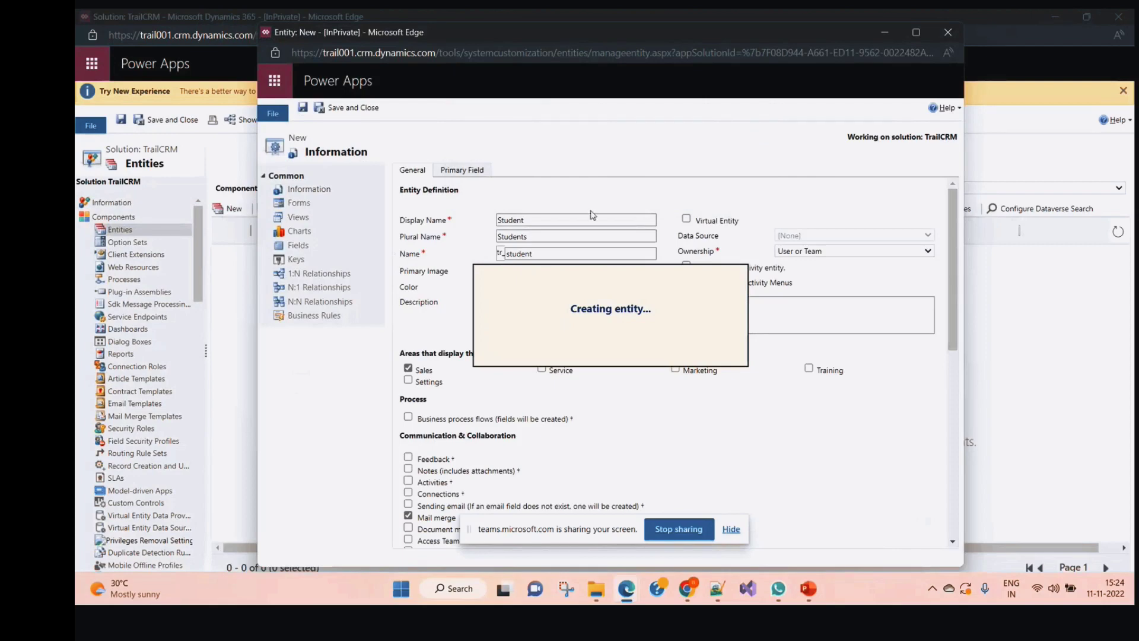
click(626, 590)
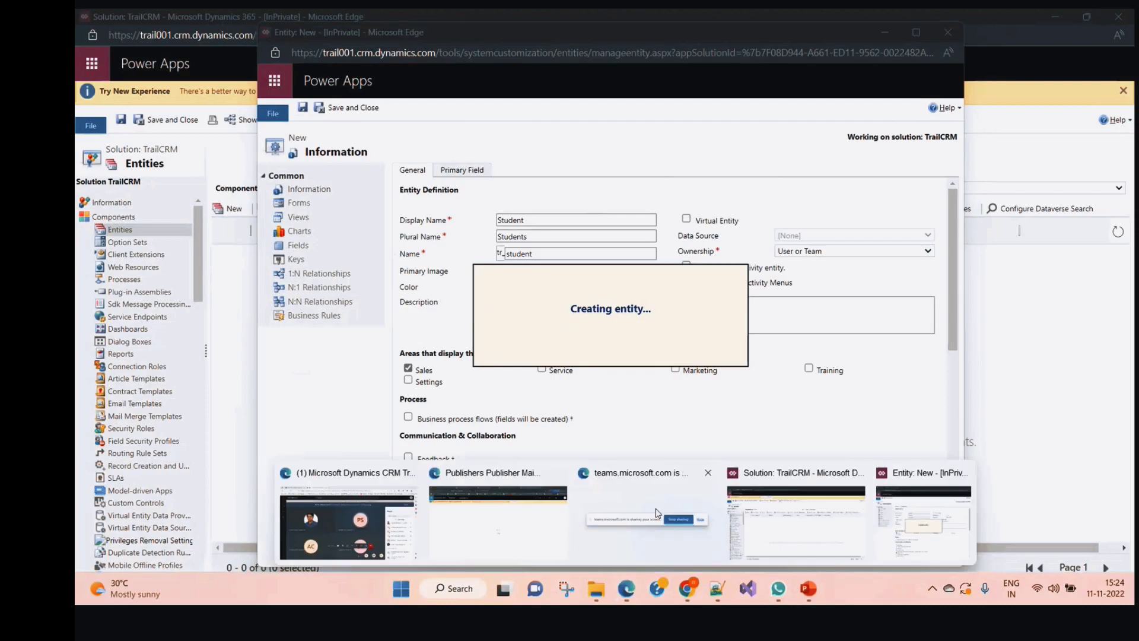
Switch browser tabs to the Microsoft 365 admin center and toggle Users to show Active users
click(508, 545)
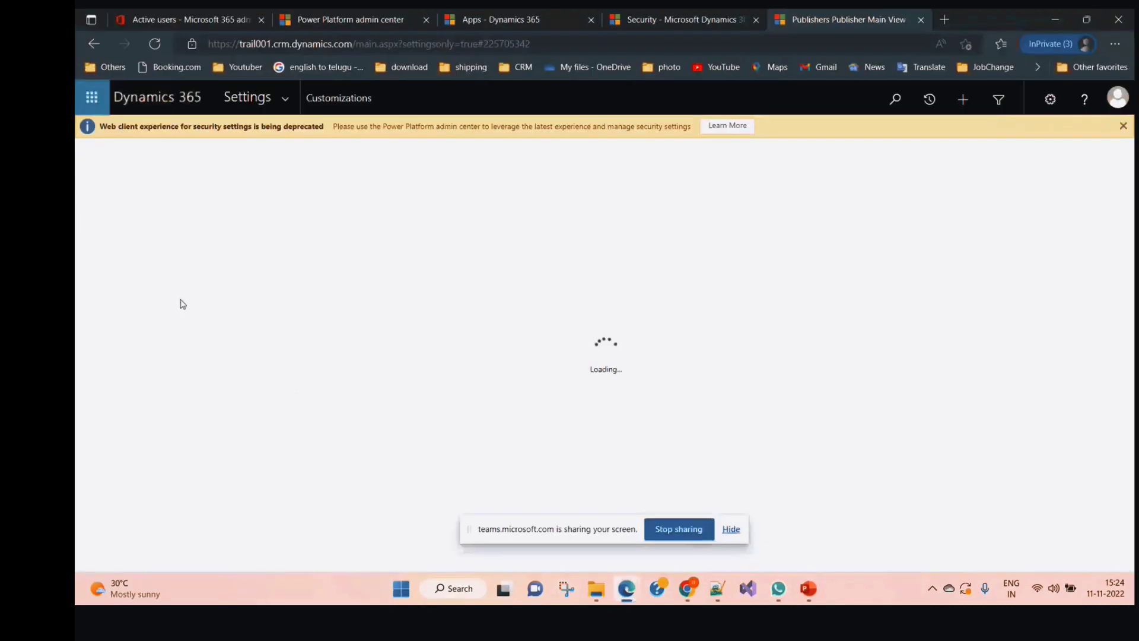
click(223, 12)
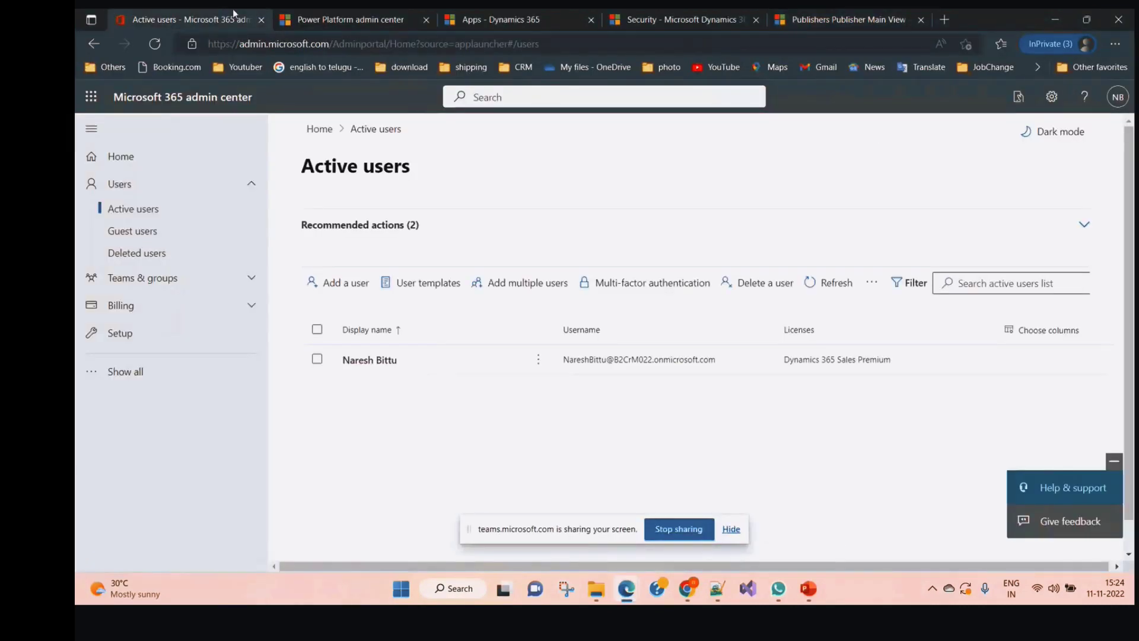
click(338, 14)
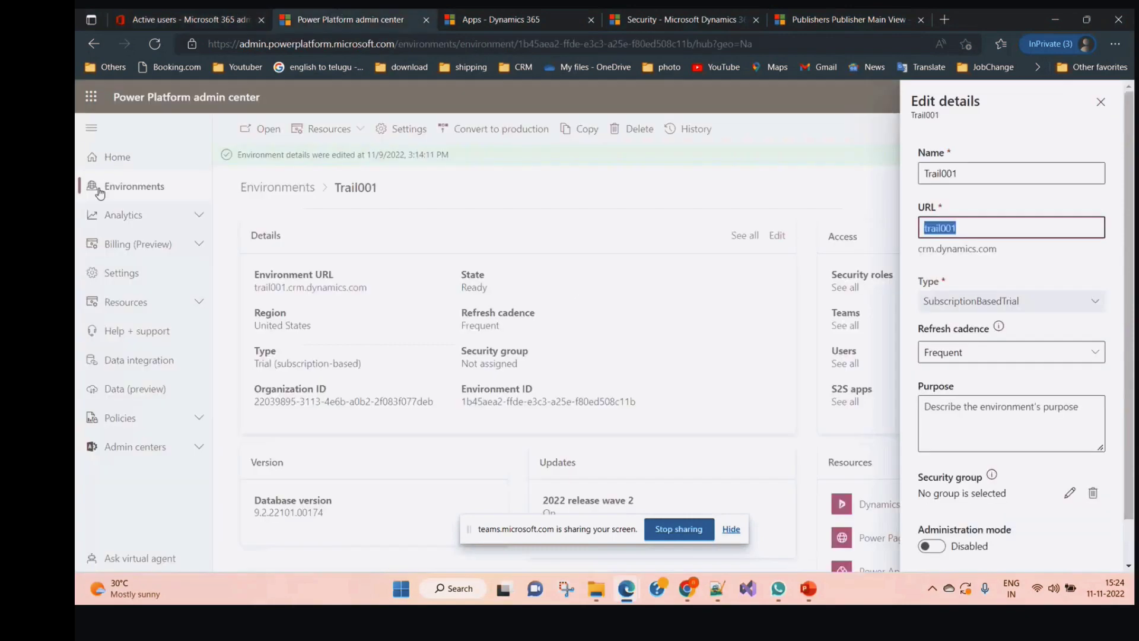
click(571, 11)
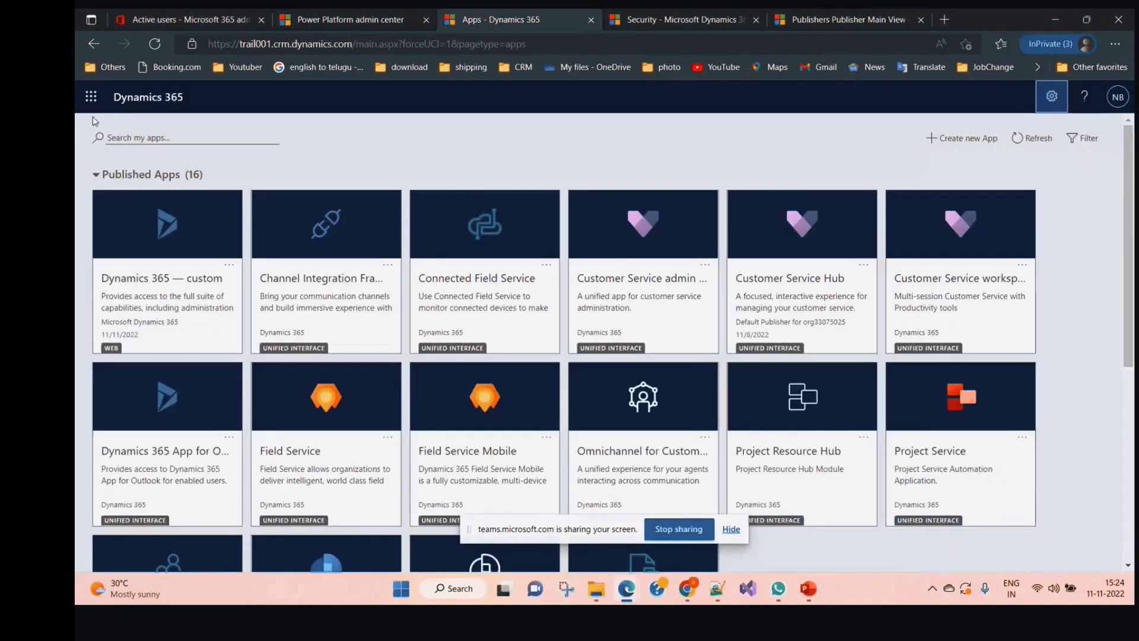
click(91, 96)
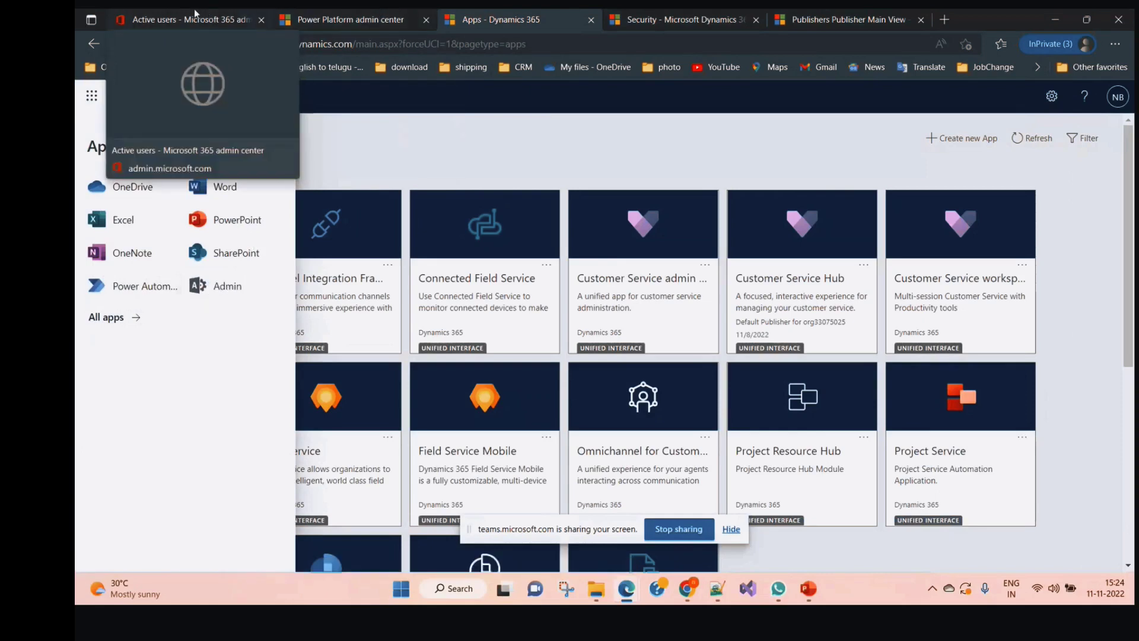
click(242, 13)
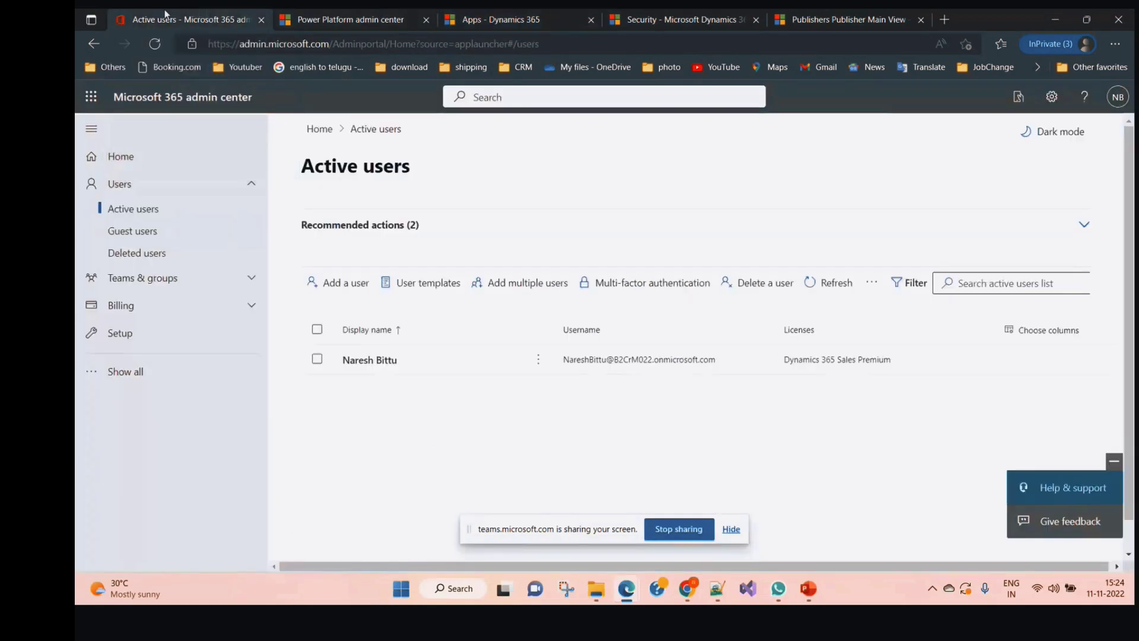
click(178, 187)
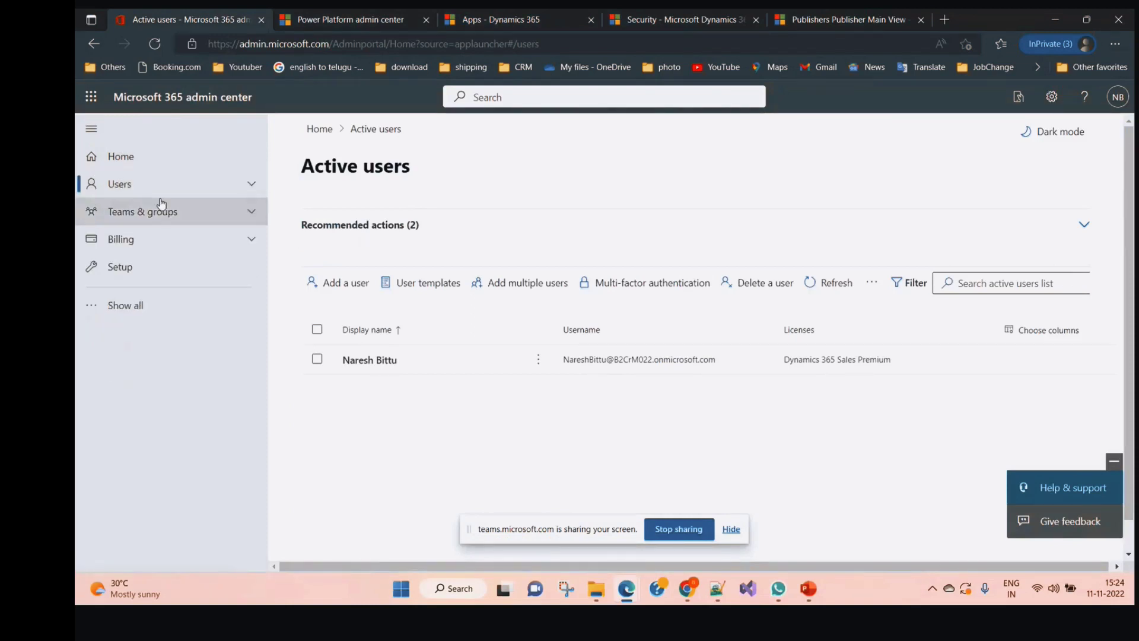
click(252, 186)
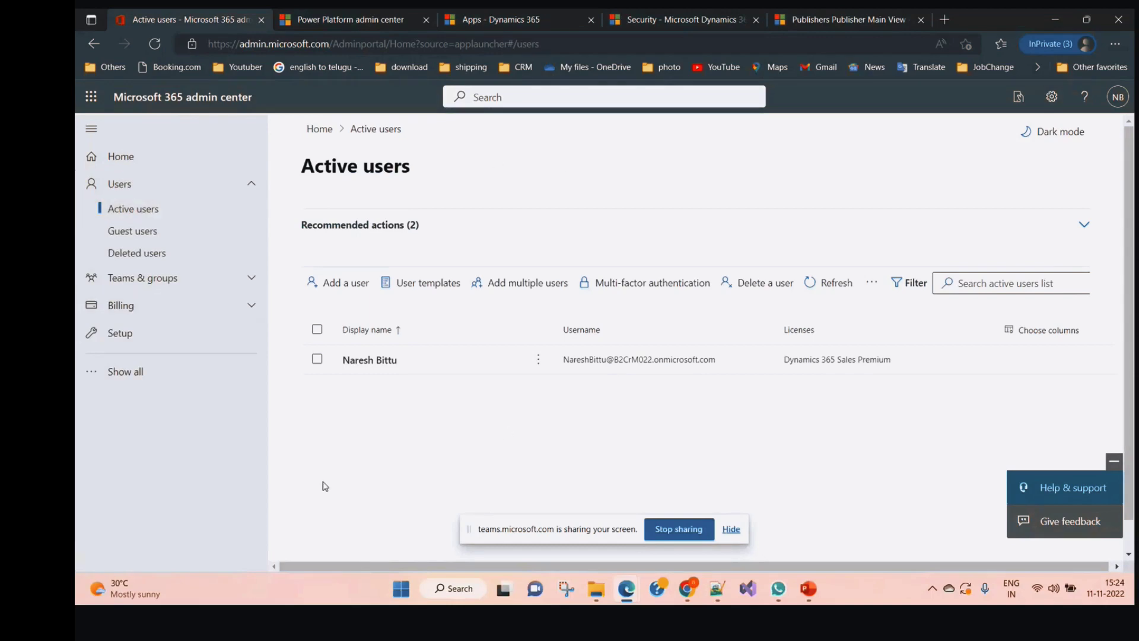
Start adding user Test User01, filling in first name, last name and a username
click(355, 289)
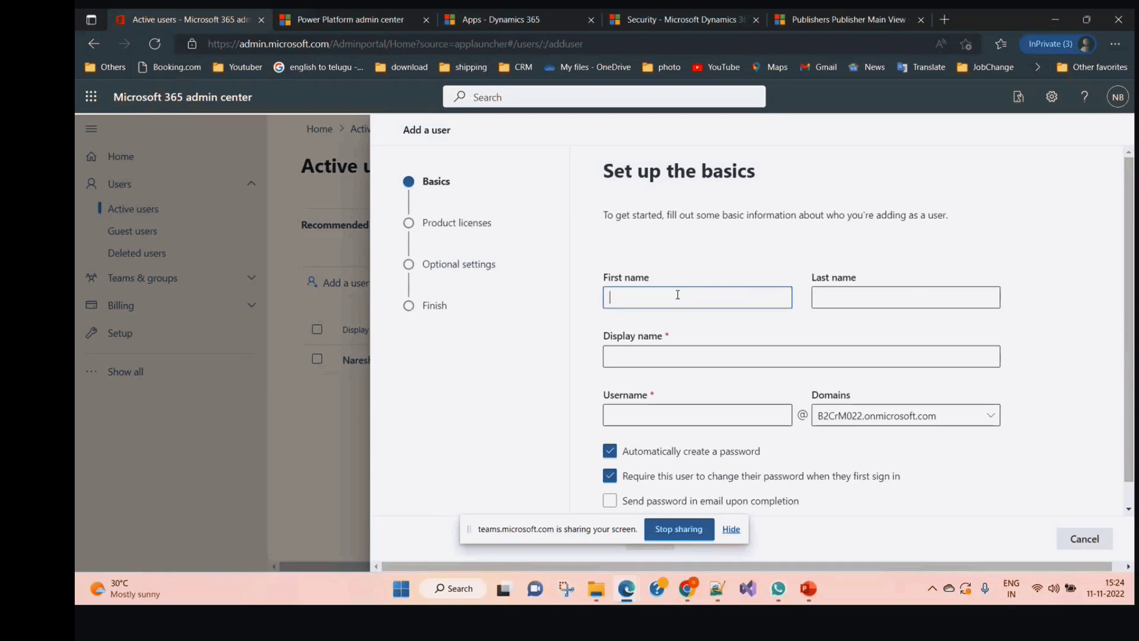
text(Test)
key(Tab)
text(User01)
click(682, 355)
click(664, 415)
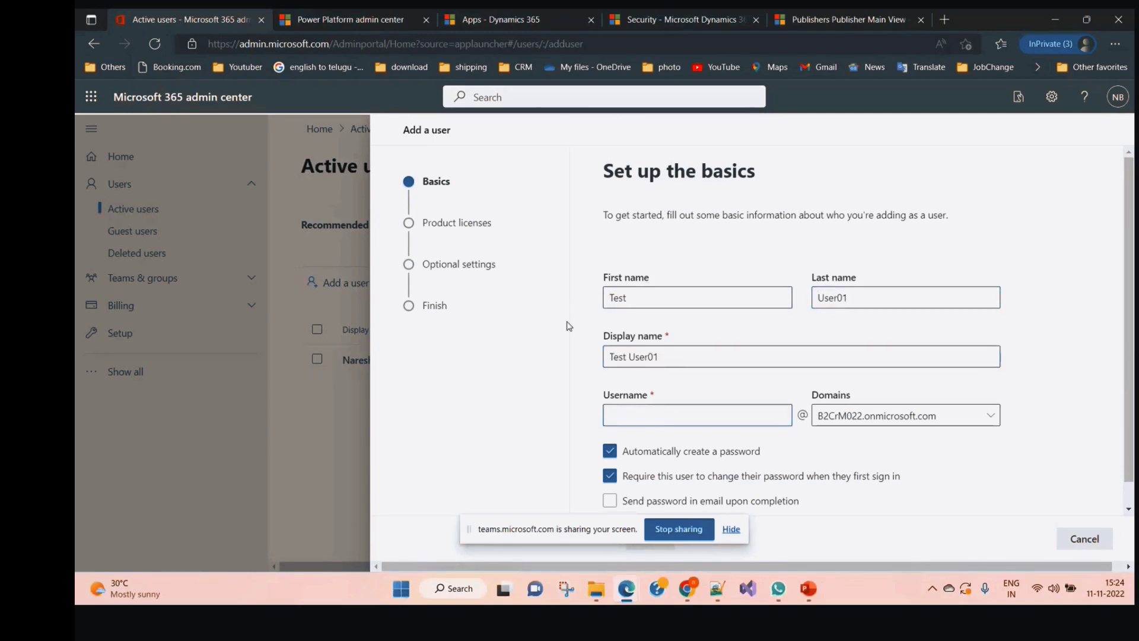
text(TU!)
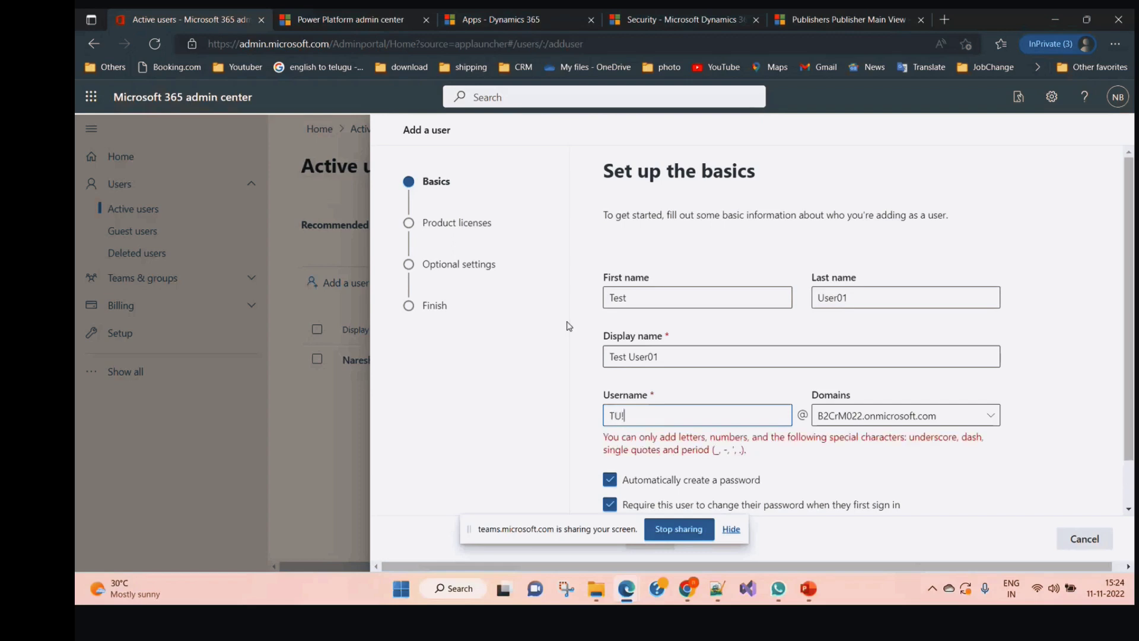
key(BackSpace)
text(1)
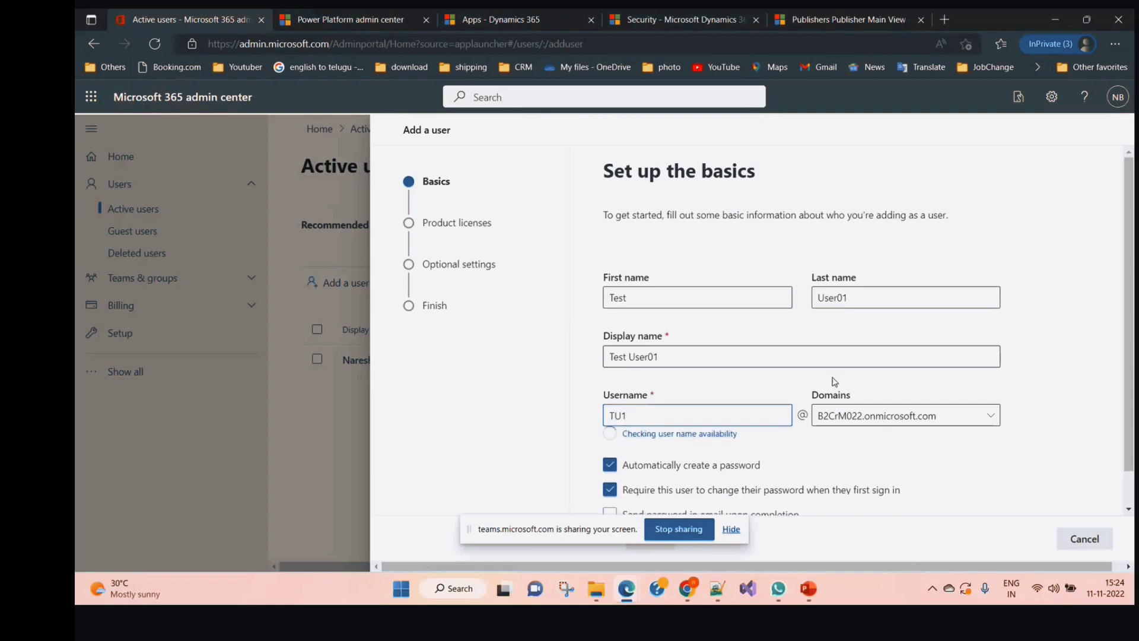
scroll(652, 392, down, 1)
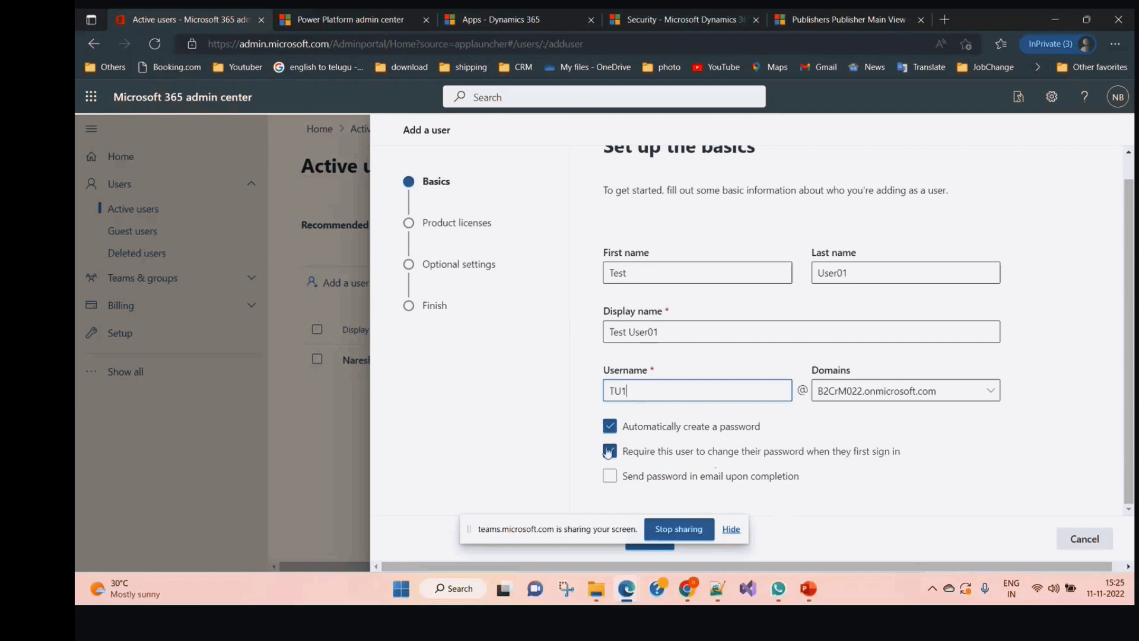
Set a custom password without forcing a change at first sign-in, then go to product licenses
click(610, 427)
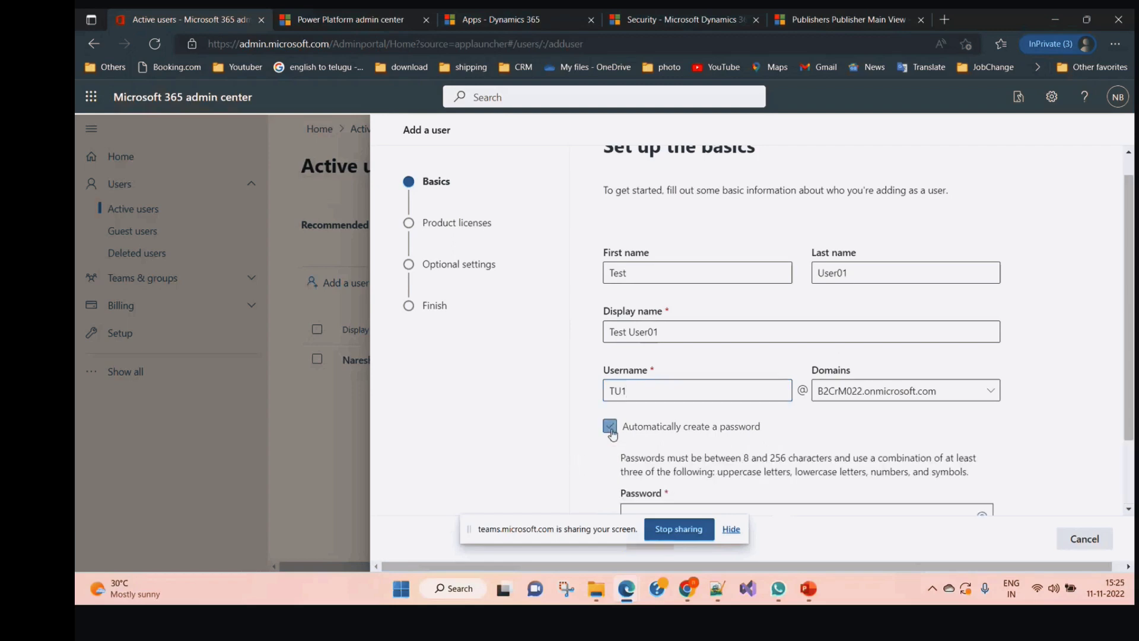
scroll(611, 451, down, 2)
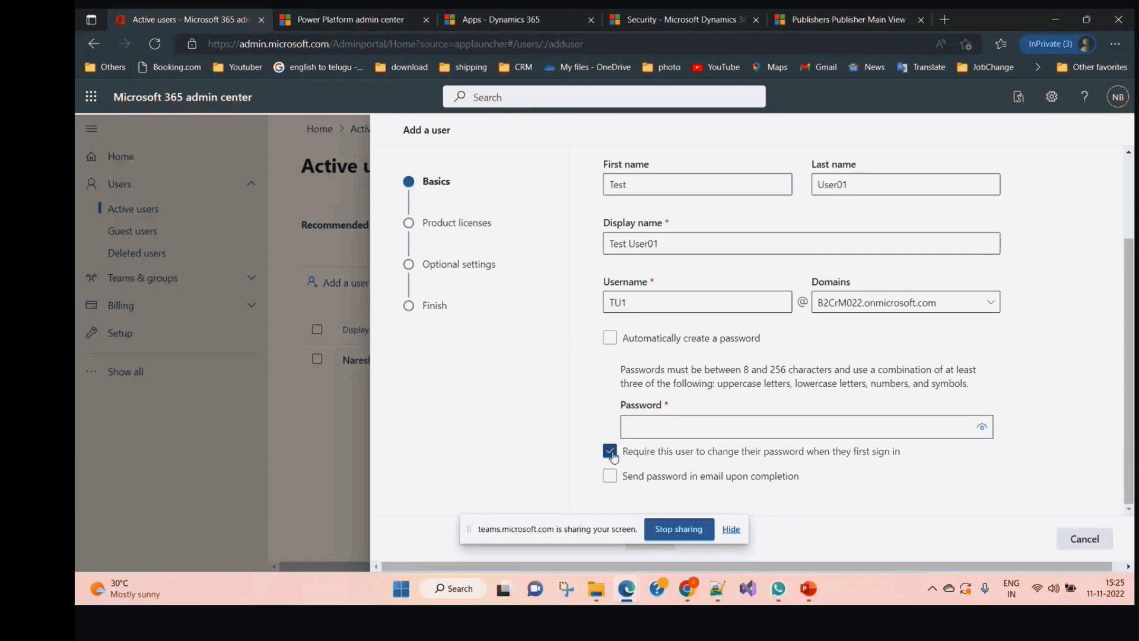
click(612, 455)
click(648, 427)
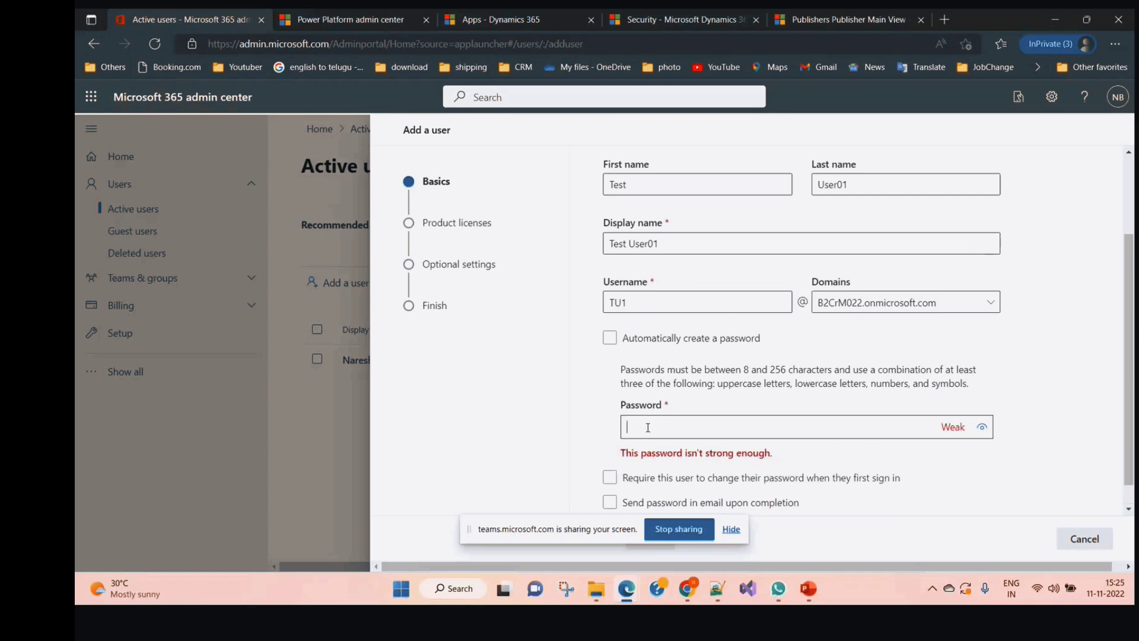
text(••••)
key(BackSpace)
key(BackSpace)
key(BackSpace)
key(BackSpace)
text(••••••••••)
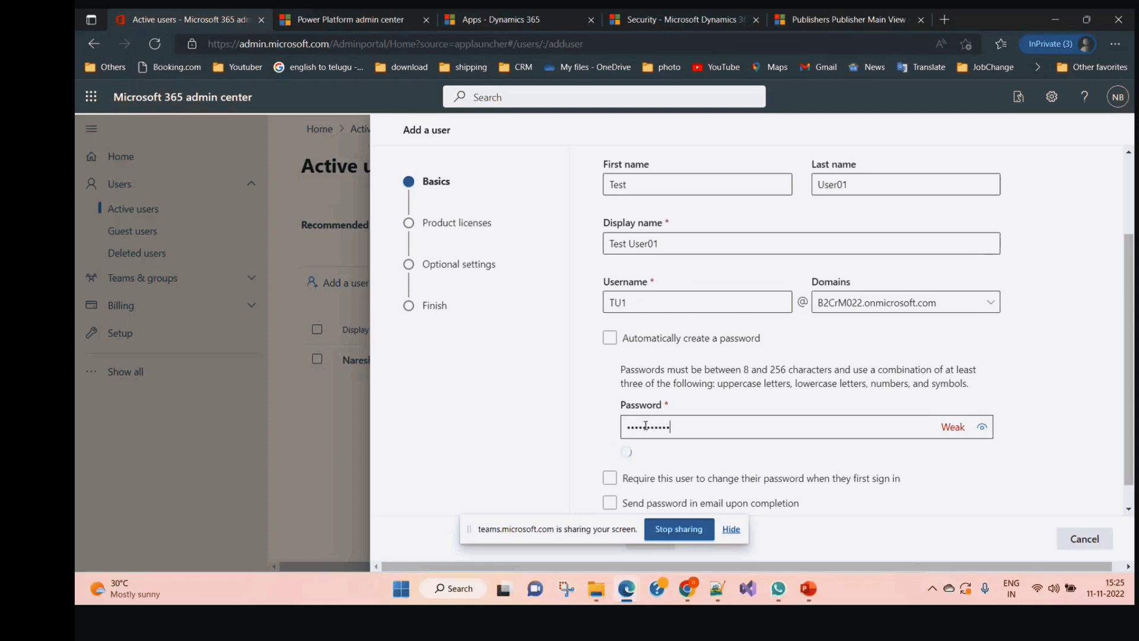
scroll(697, 475, down, 1)
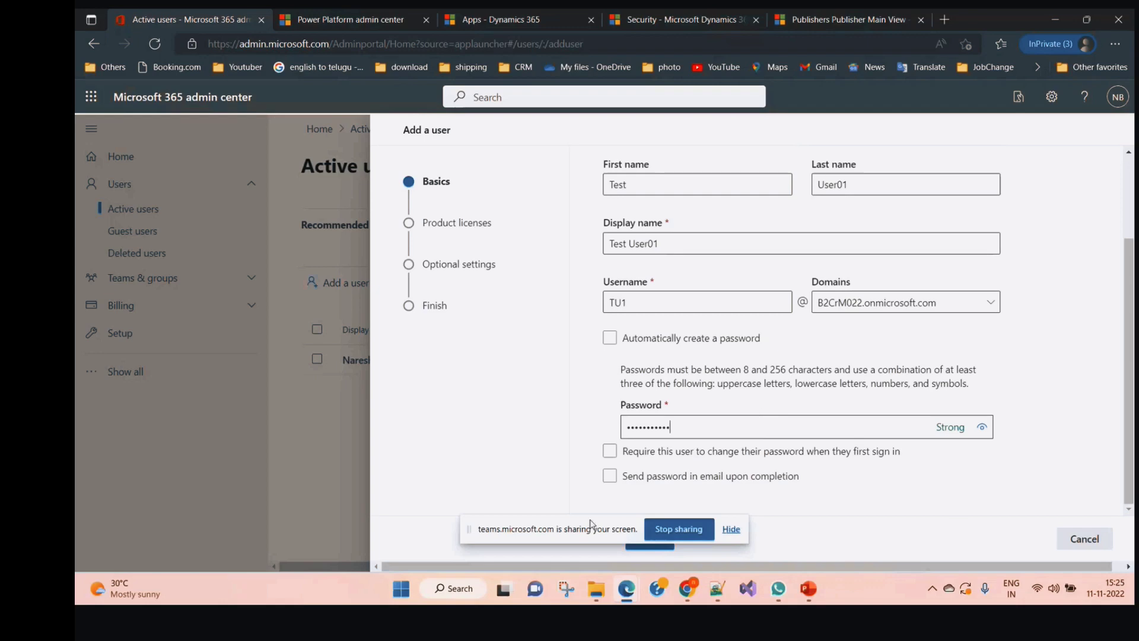
drag(590, 522, 260, 482)
click(650, 537)
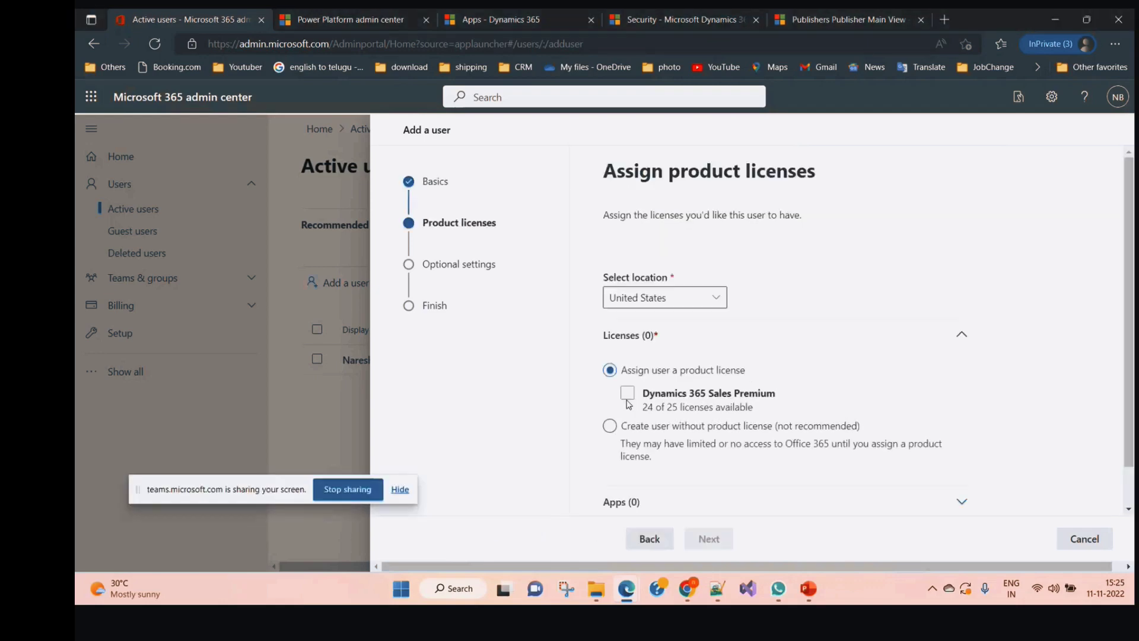
Assign the Dynamics 365 Sales Premium licence and set job title Student
click(627, 393)
scroll(741, 469, down, 1)
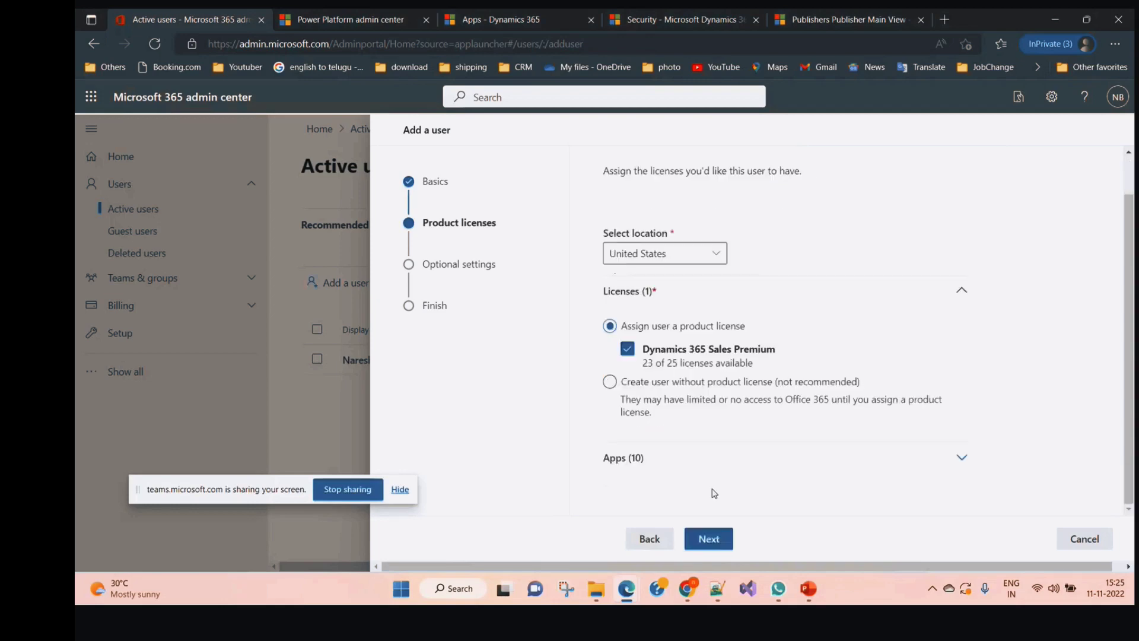
click(709, 539)
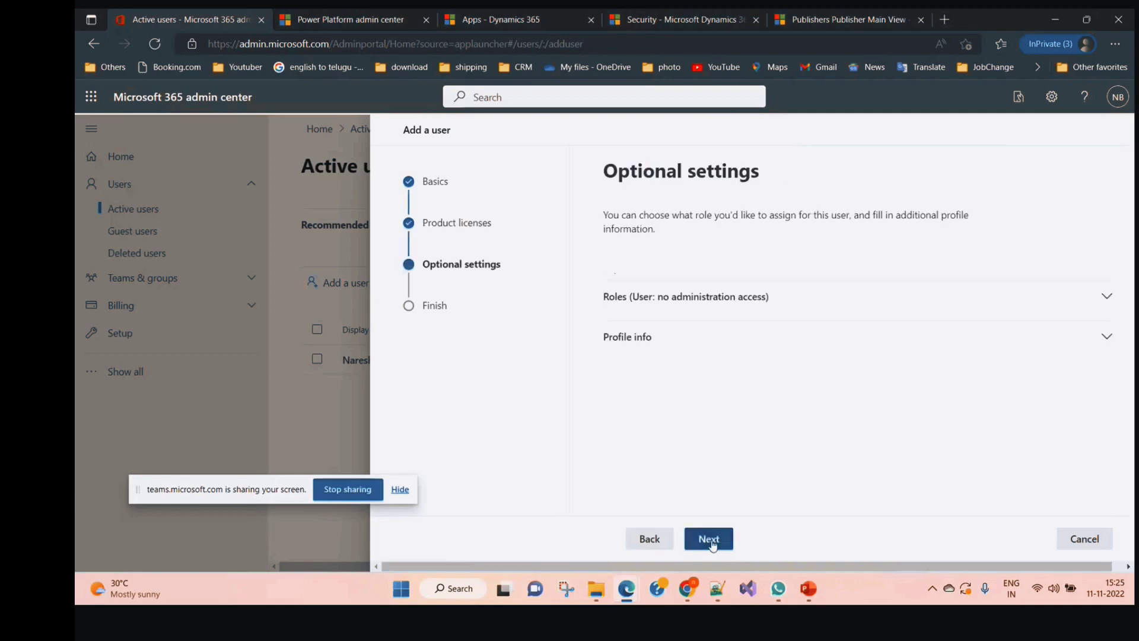
click(1098, 338)
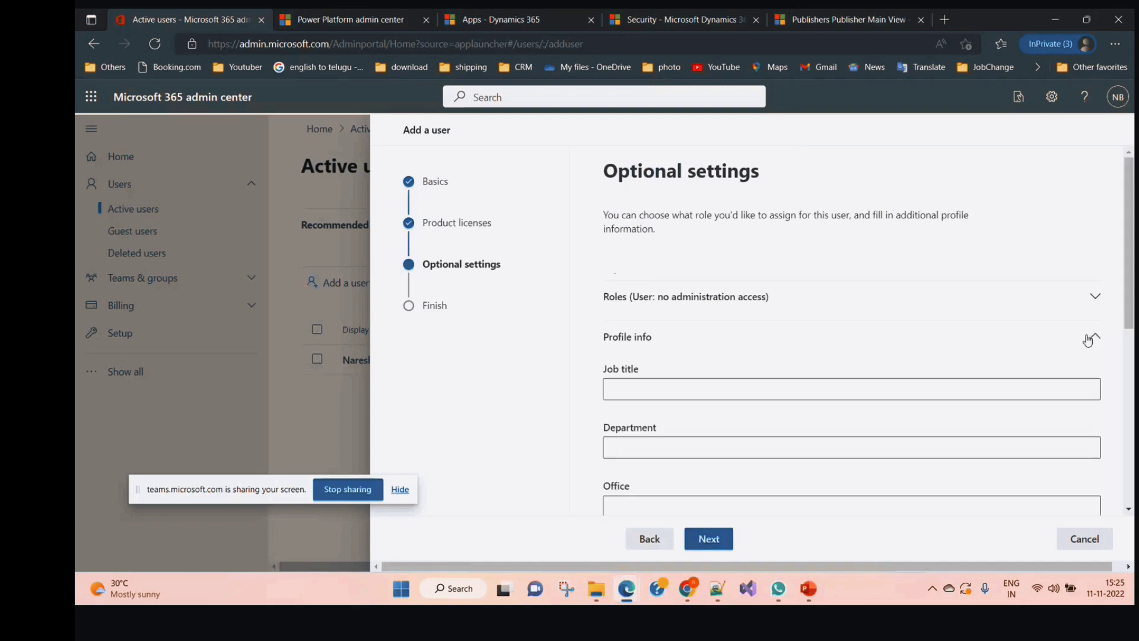
click(616, 386)
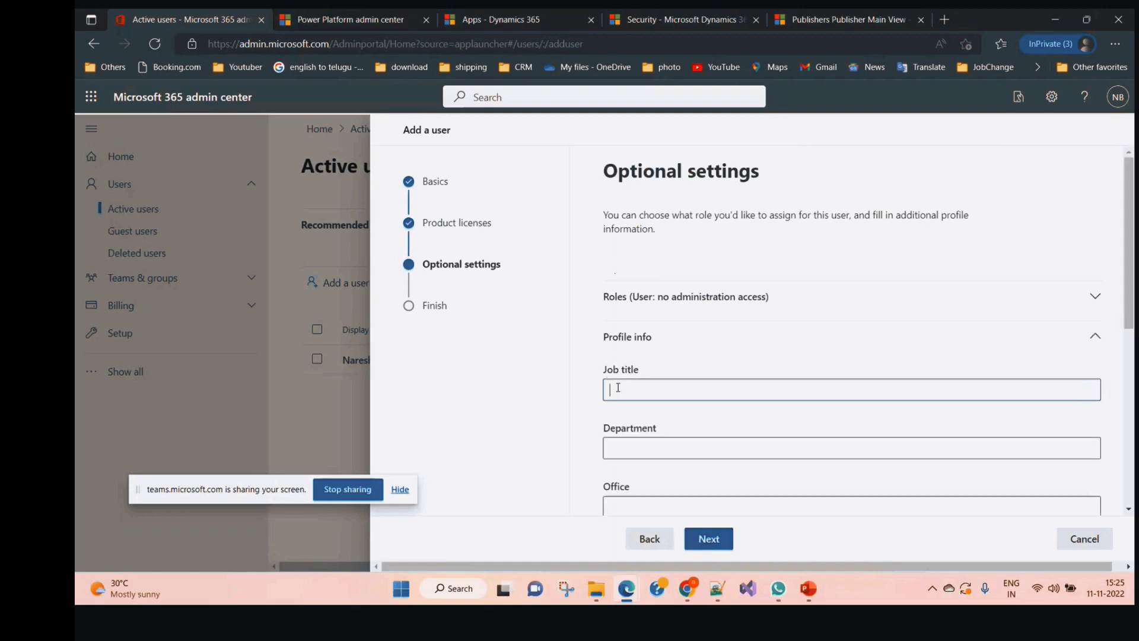
text(Student)
click(711, 538)
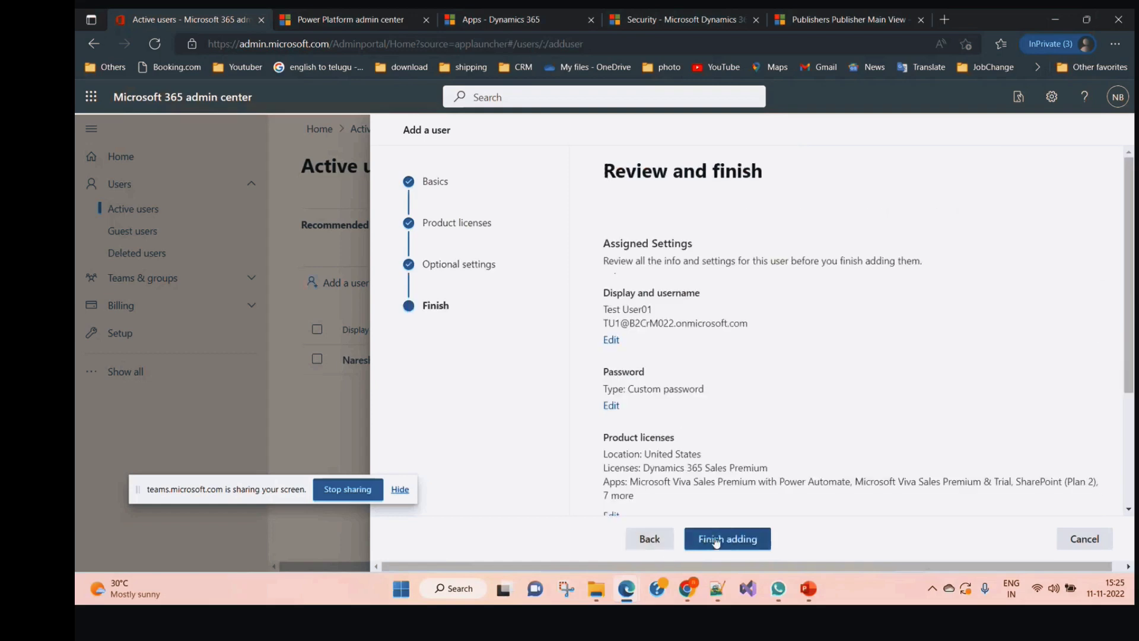
Copy the new user's sign-in name onto line 5 of the Notepad++ notes
double_click(747, 326)
drag(748, 325, 603, 323)
key(ctrl+c)
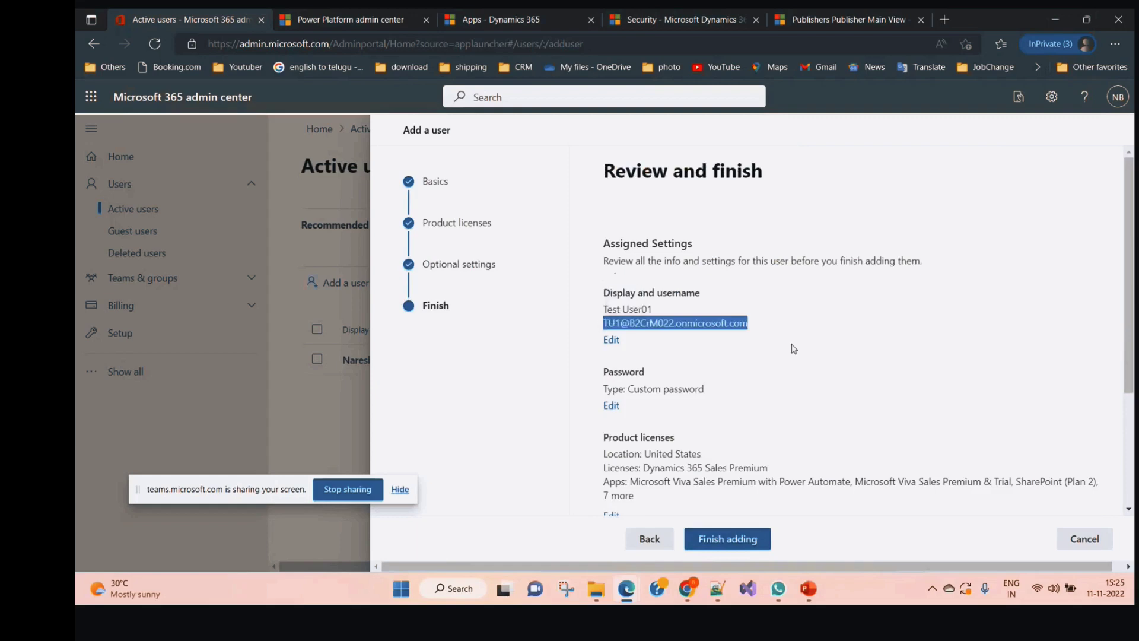
click(713, 598)
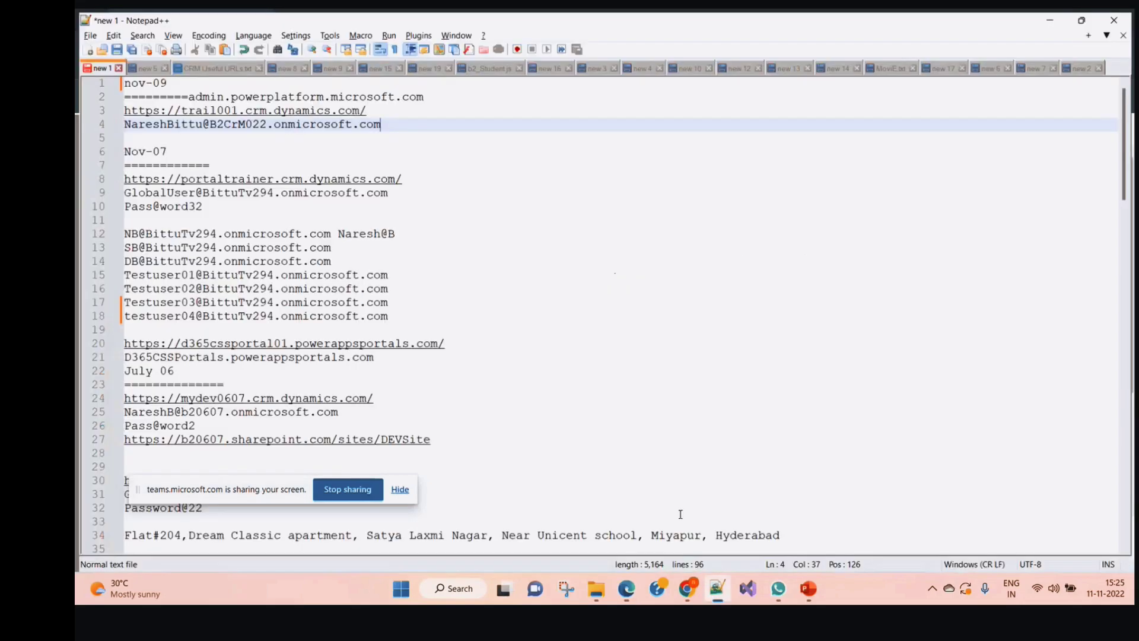
click(395, 122)
key(Return)
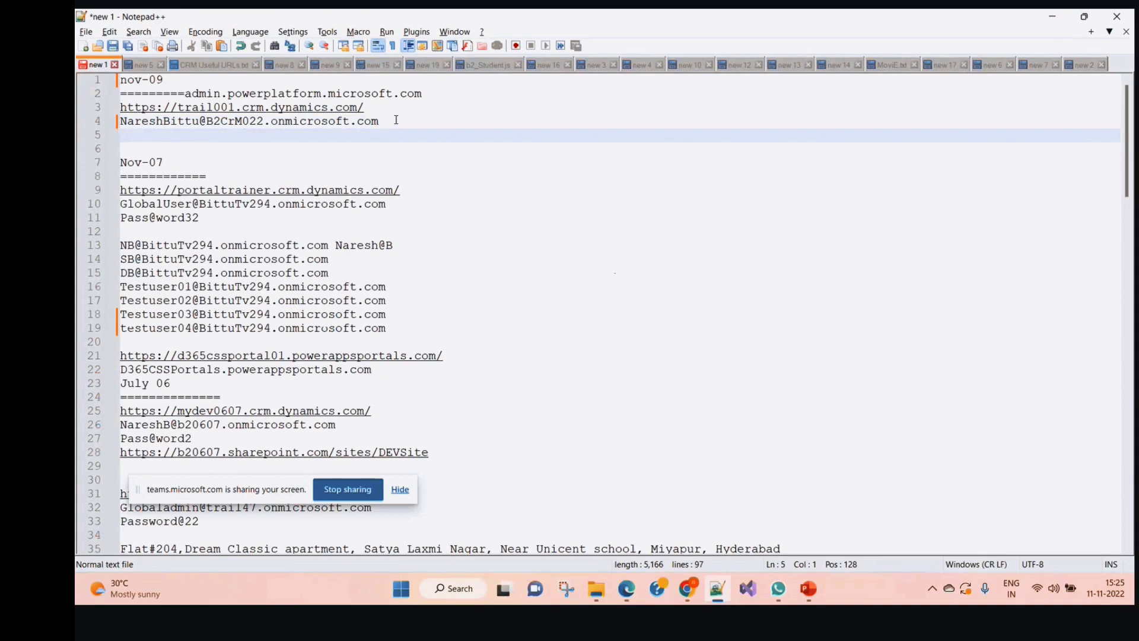
key(ctrl+v)
key(alt+Tab)
Finish creating the user account and close the add-user panel
scroll(753, 403, down, 3)
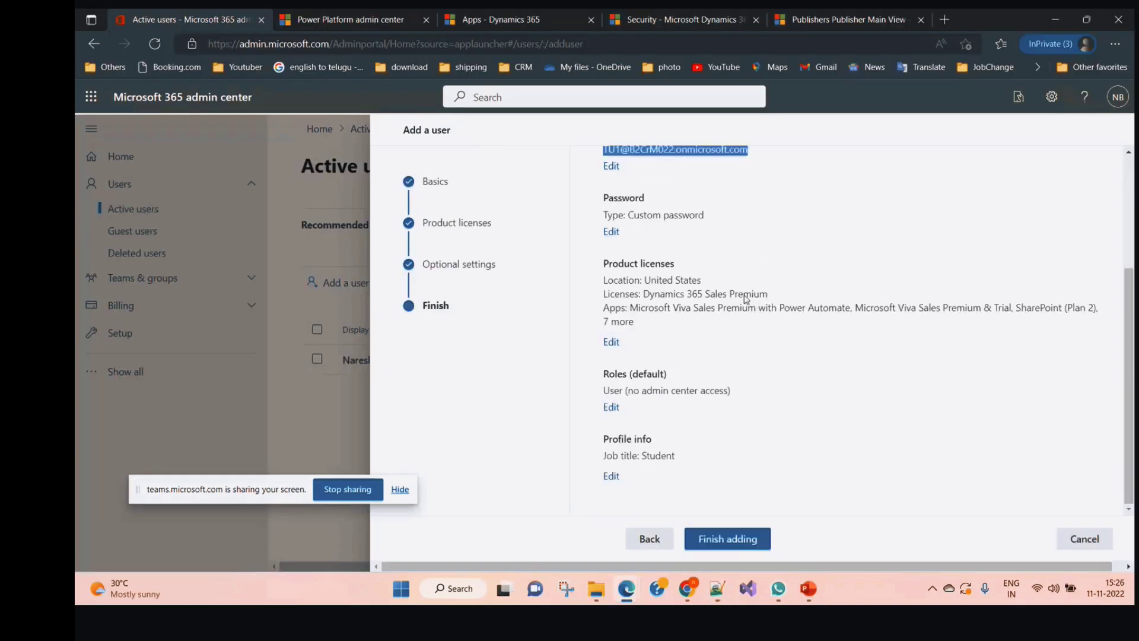
scroll(671, 402, up, 3)
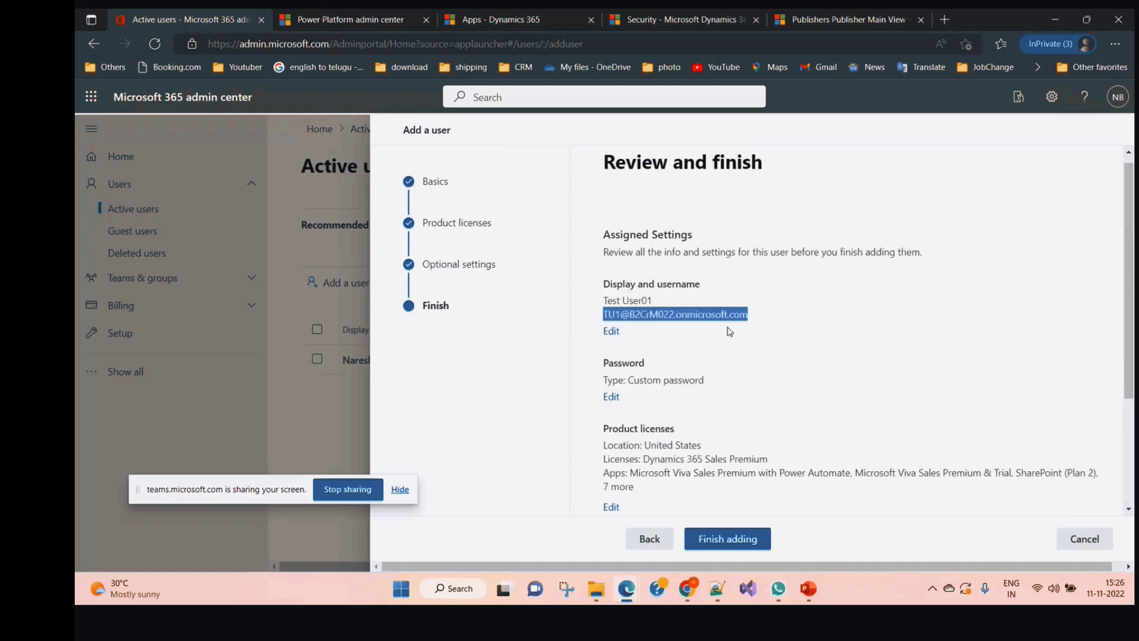
scroll(740, 445, down, 3)
click(728, 540)
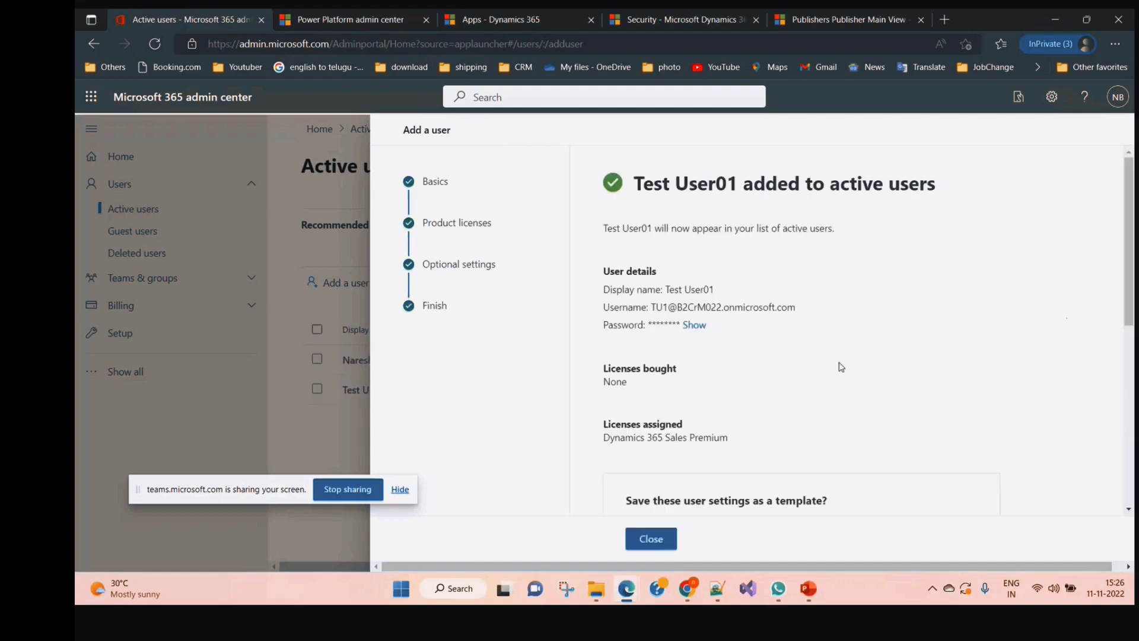
click(653, 538)
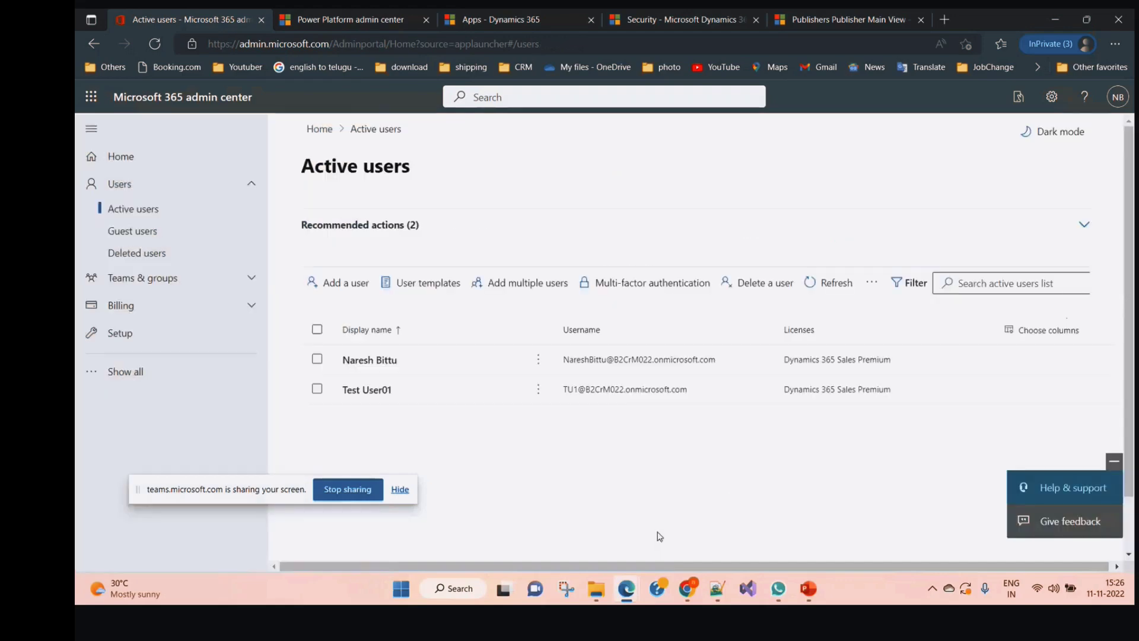
Enter a new user Tset User02 with username TU2 and a custom password changed at first sign-in
click(351, 290)
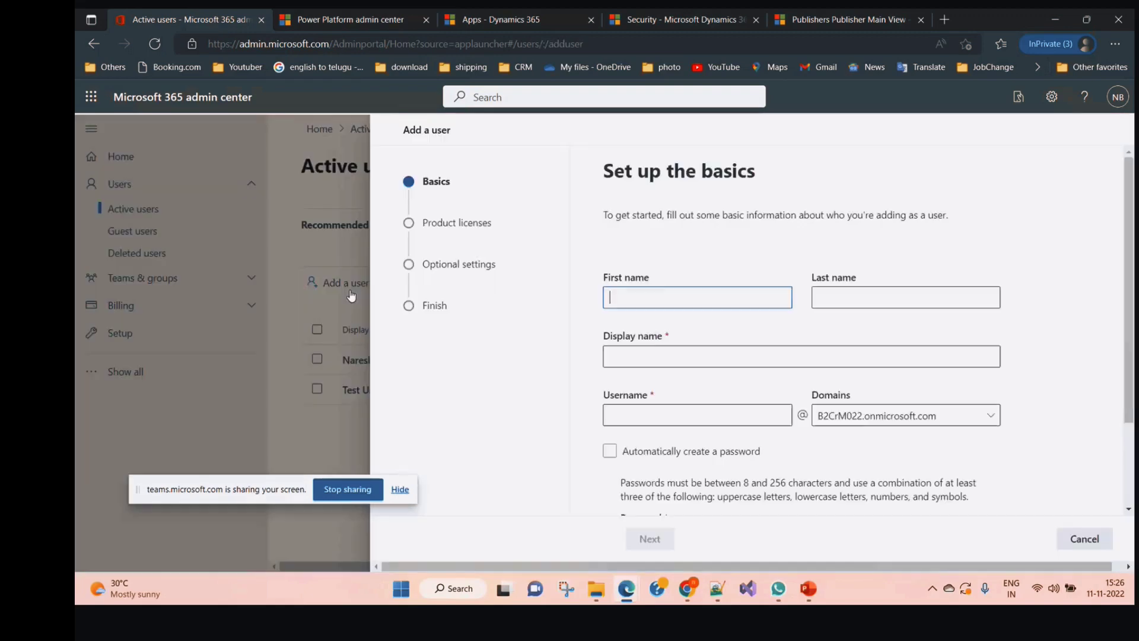
text(Ts)
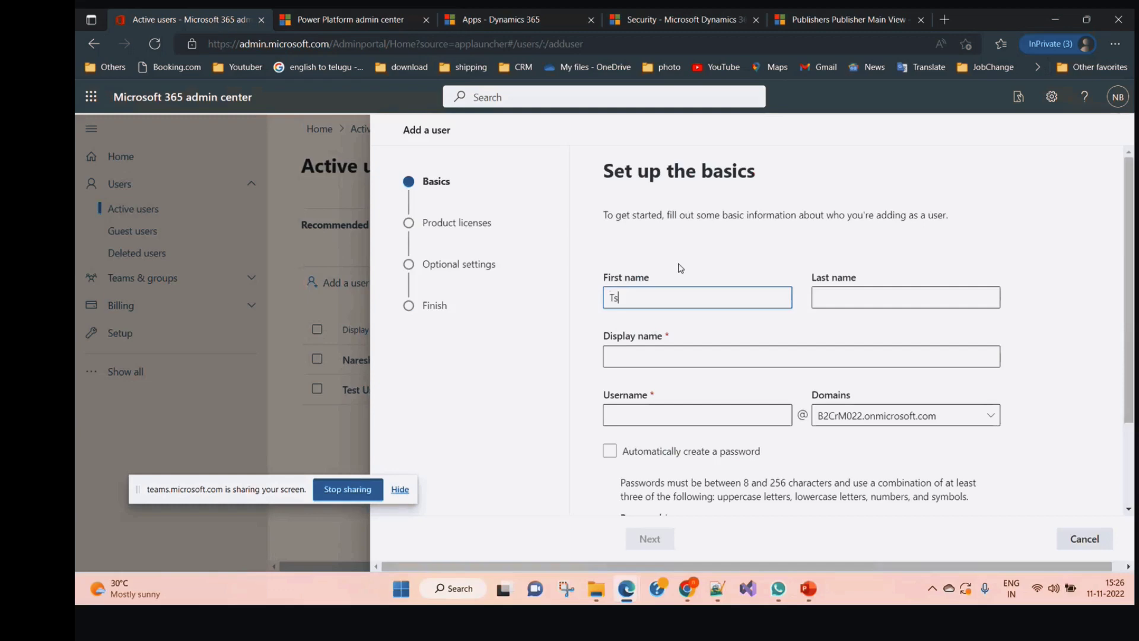
text(et)
key(Tab)
text(User02)
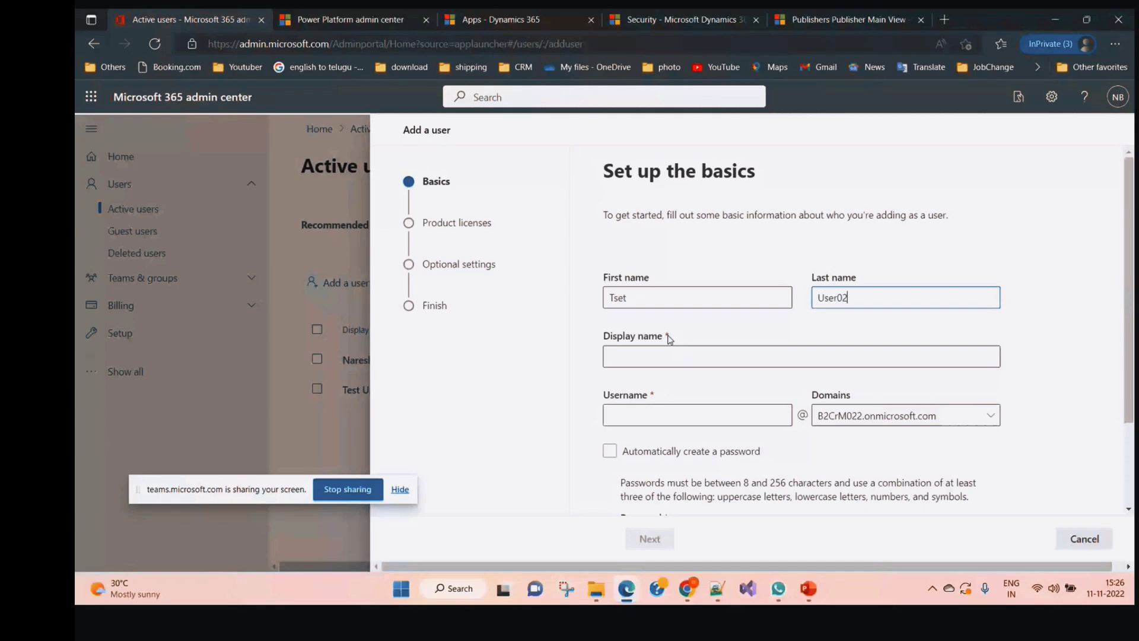
click(773, 406)
text(TU2)
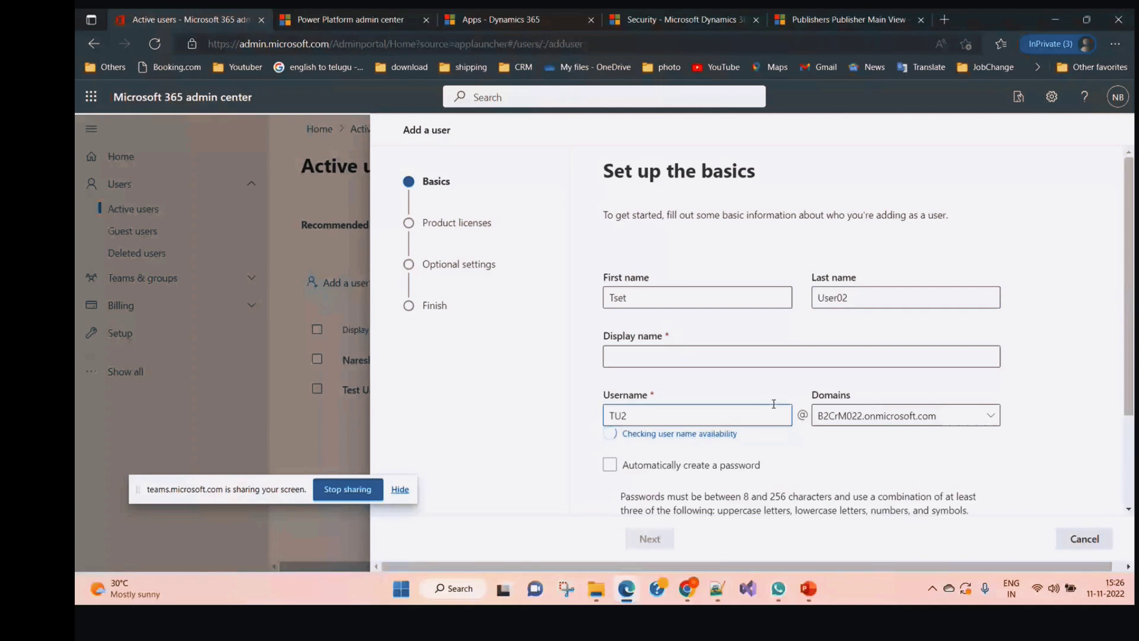
click(759, 353)
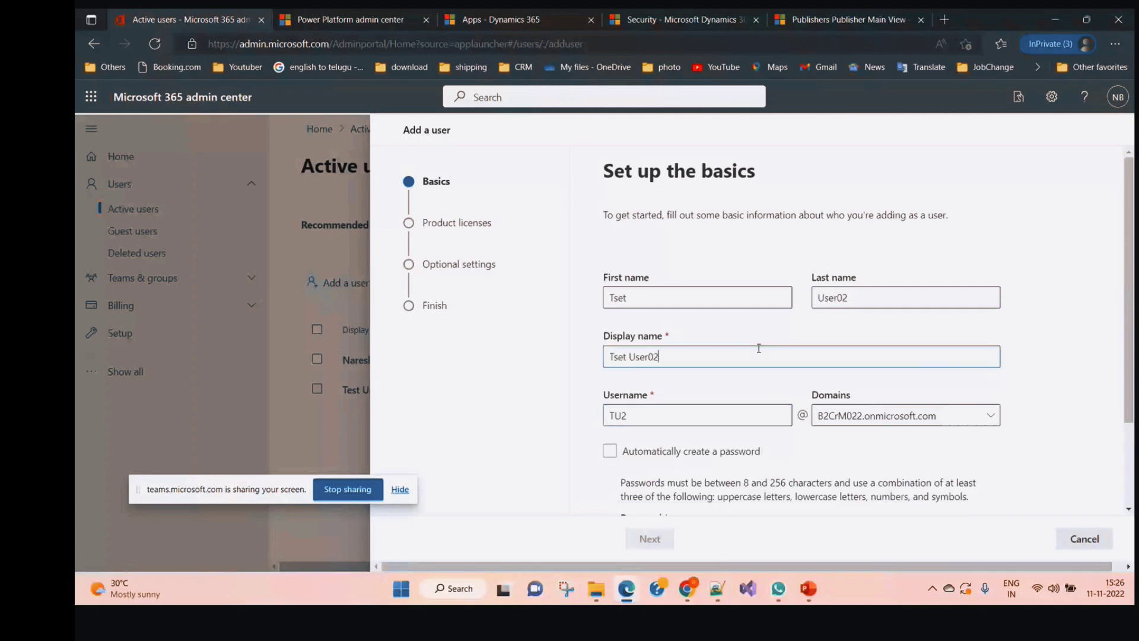
scroll(759, 348, down, 2)
click(758, 427)
text(••••)
text(•••••)
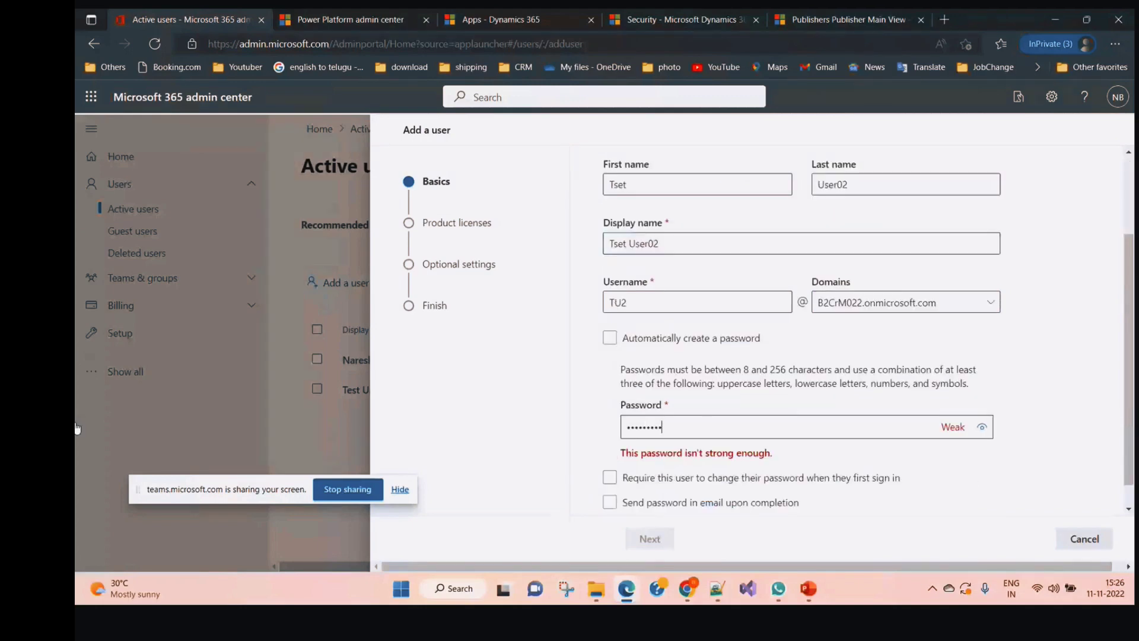
text(••)
click(712, 451)
Assign the Dynamics 365 Sales Premium licence, set job title Parent, and finish adding the user
click(649, 538)
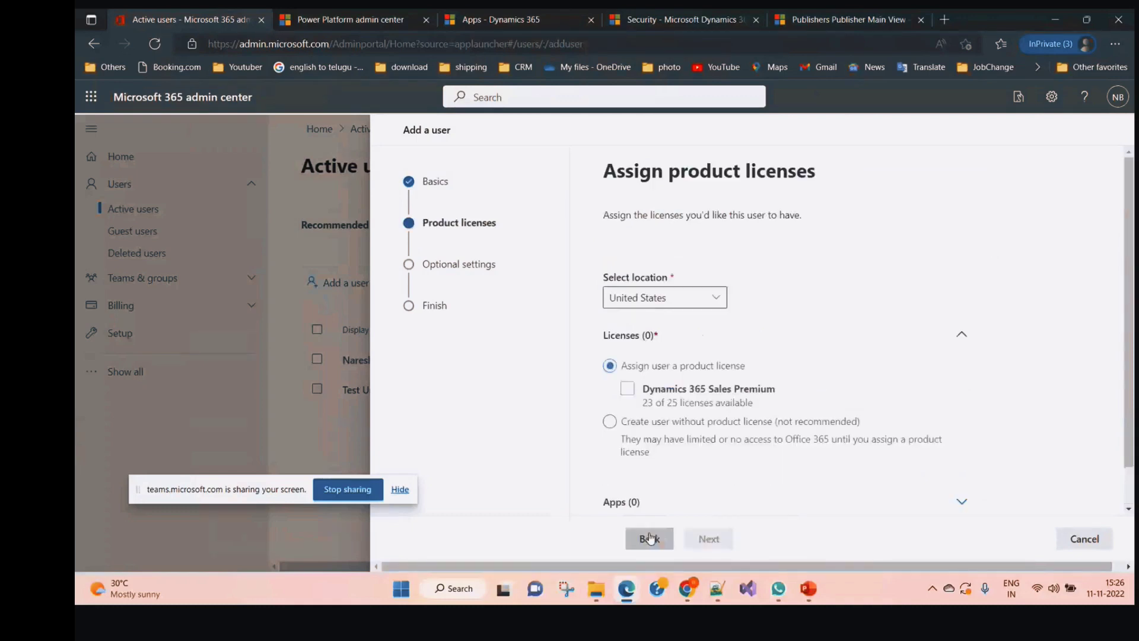
click(627, 393)
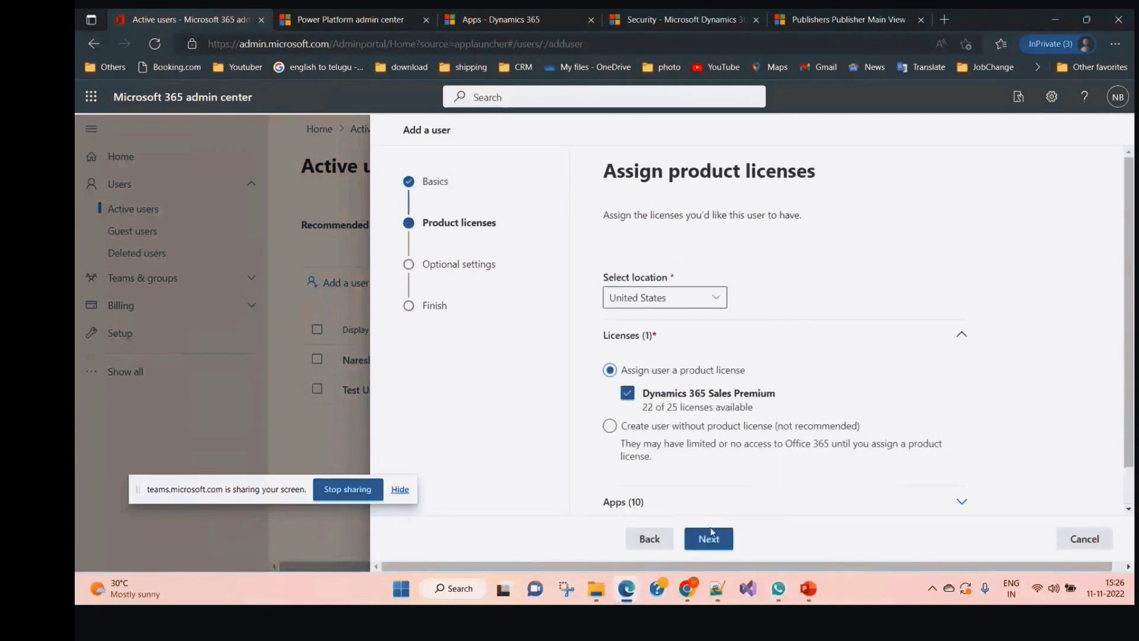
click(711, 536)
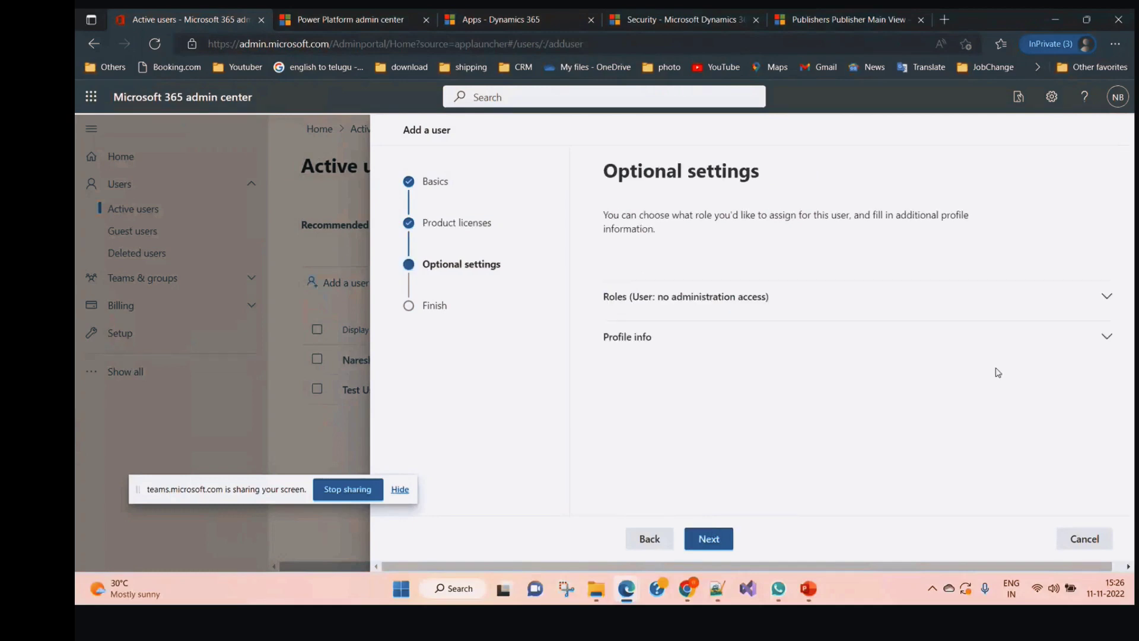
click(943, 338)
click(645, 388)
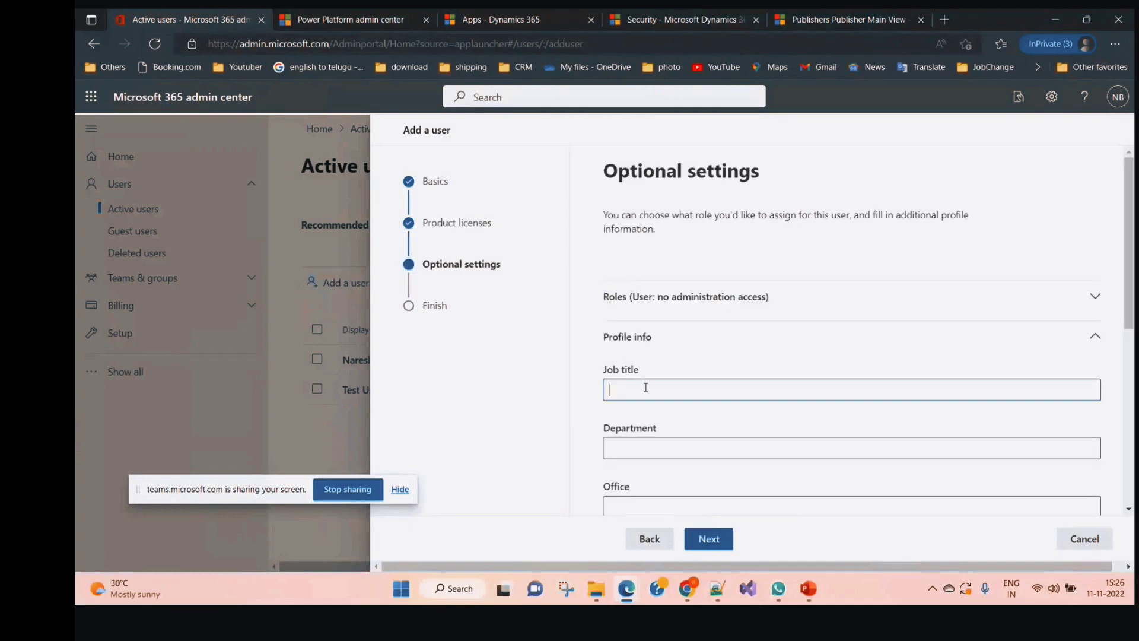
text(Parent)
scroll(718, 445, down, 2)
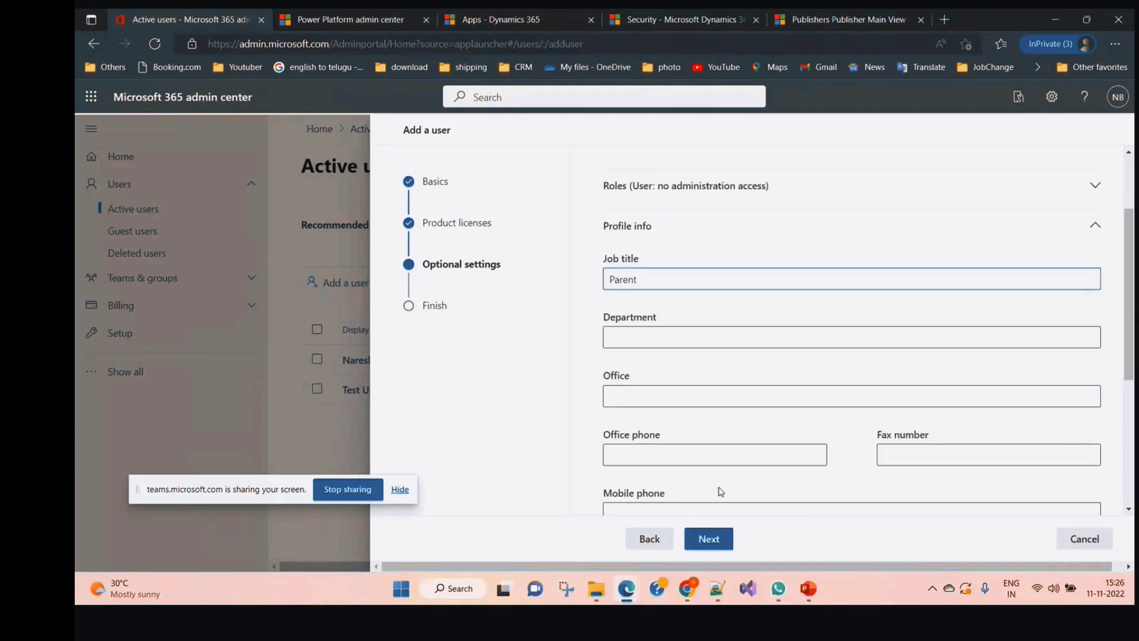
click(709, 538)
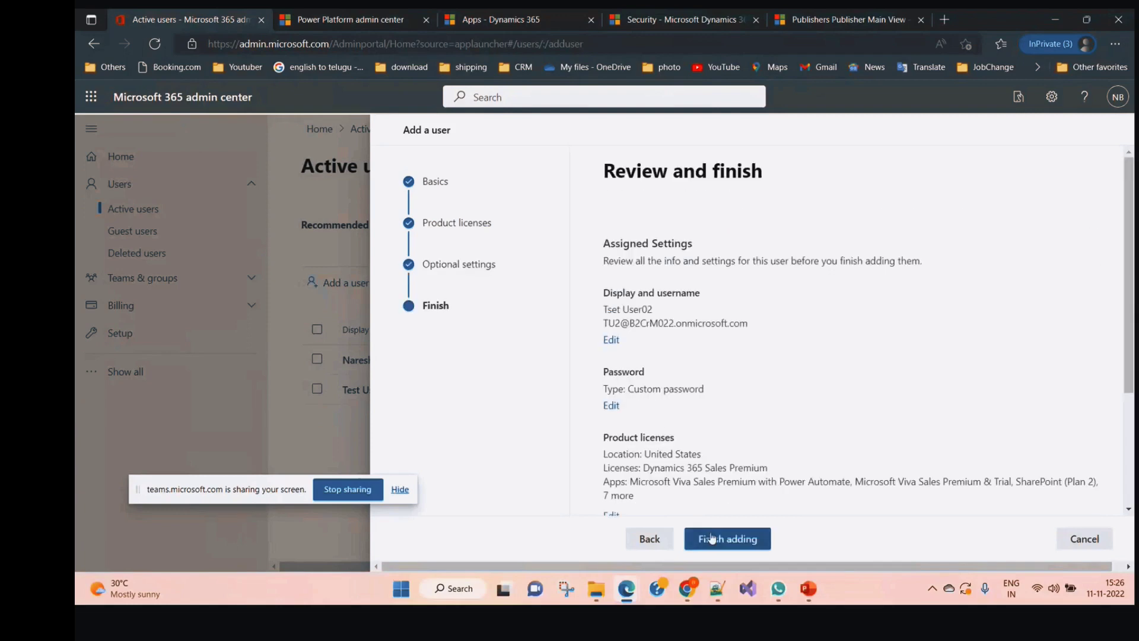
click(738, 541)
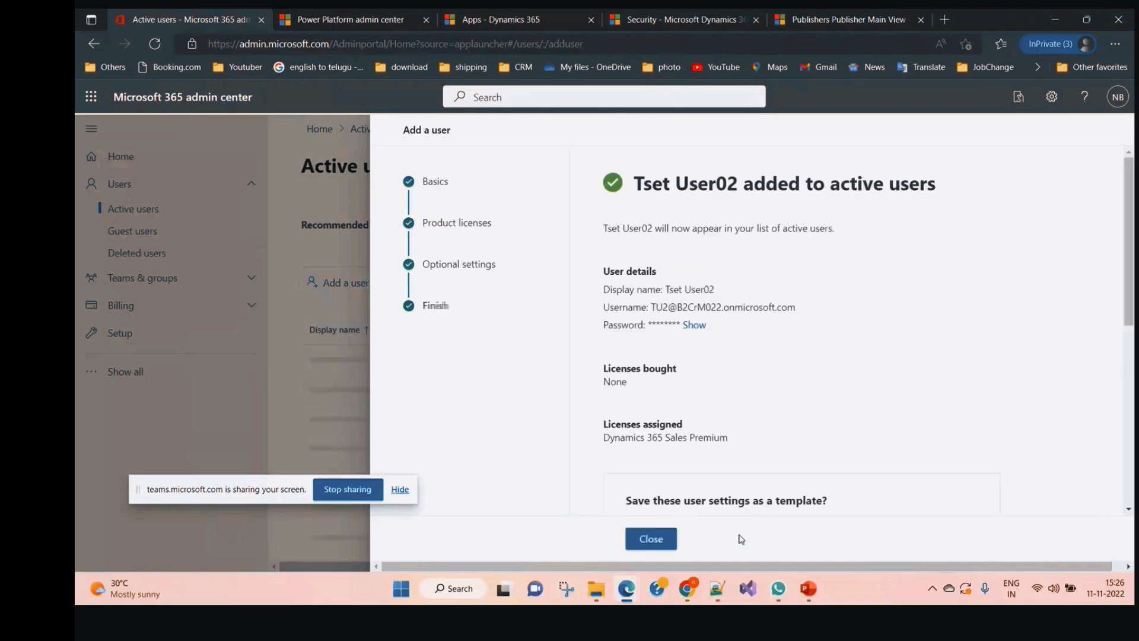
Enter a new user Test User03 with username TU3 and a custom password
click(651, 540)
click(333, 284)
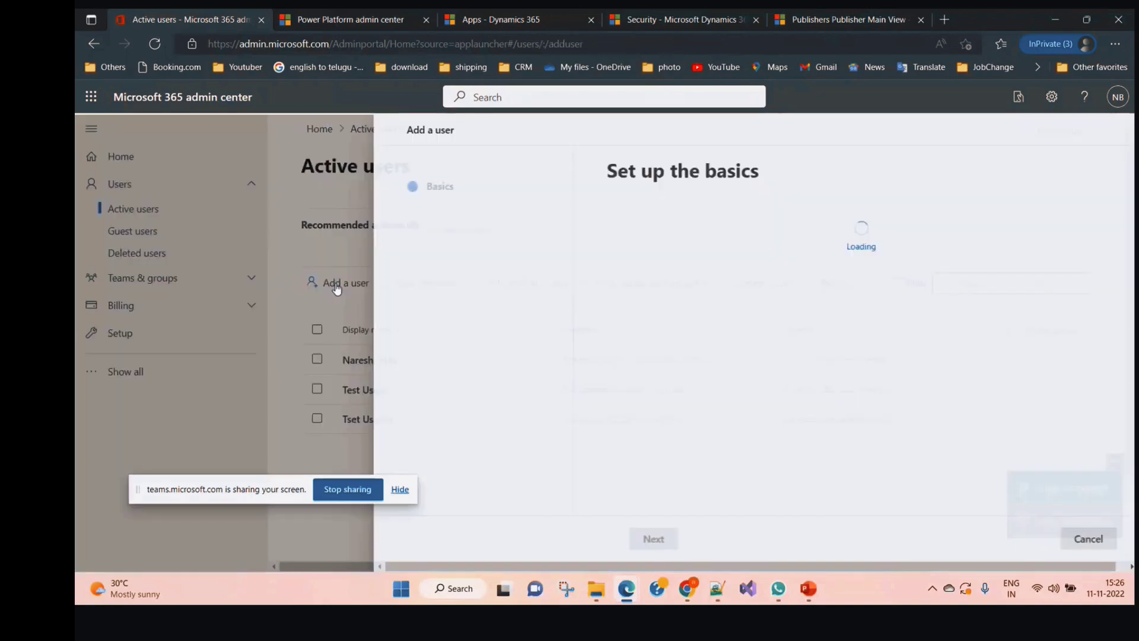
text(Test)
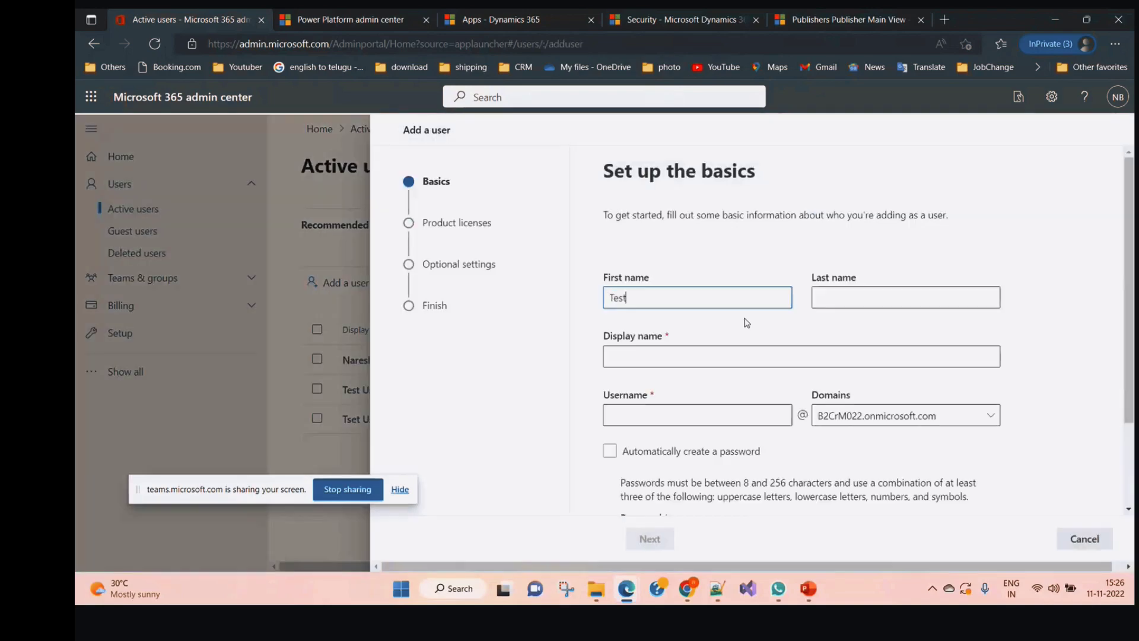
key(Tab)
text(User03)
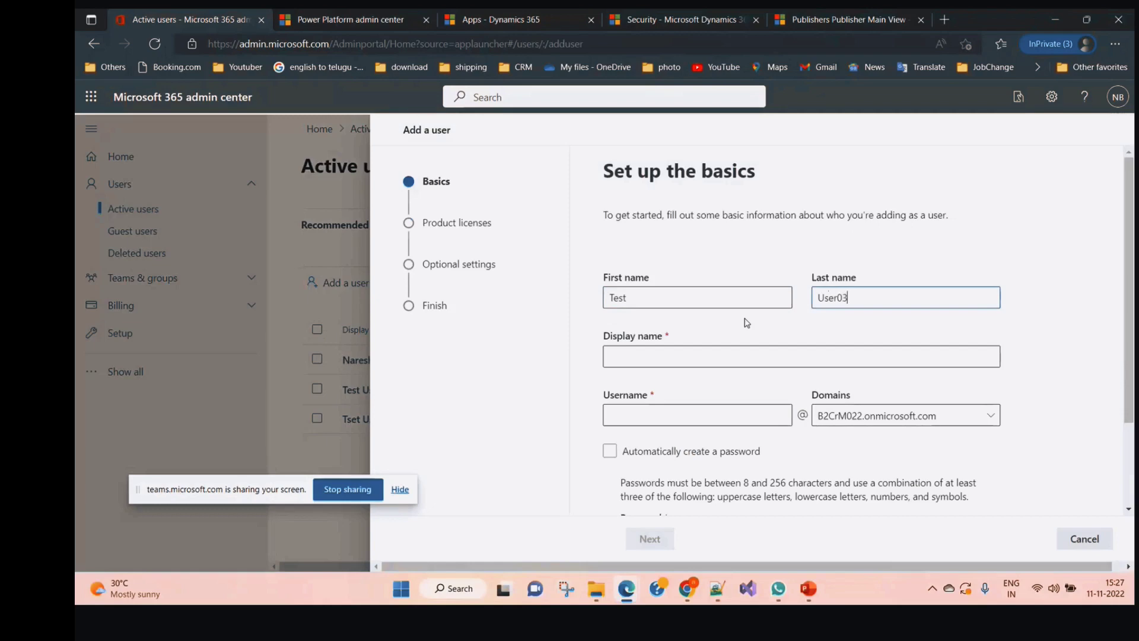
click(704, 353)
click(635, 416)
text(TU3)
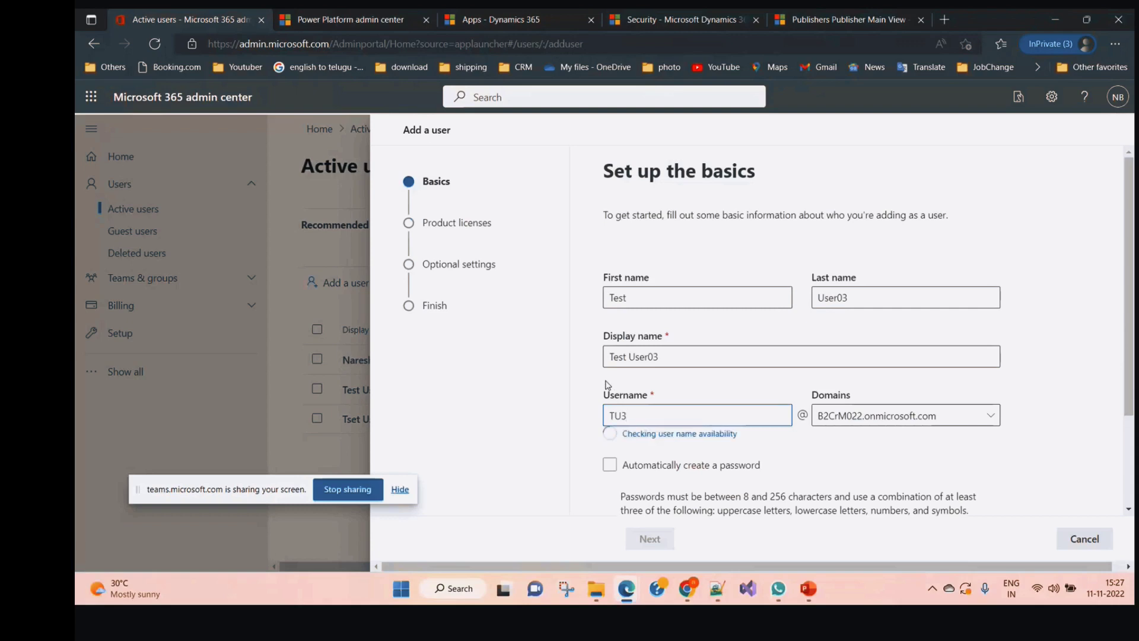
scroll(805, 435, down, 2)
click(694, 424)
text(Test)
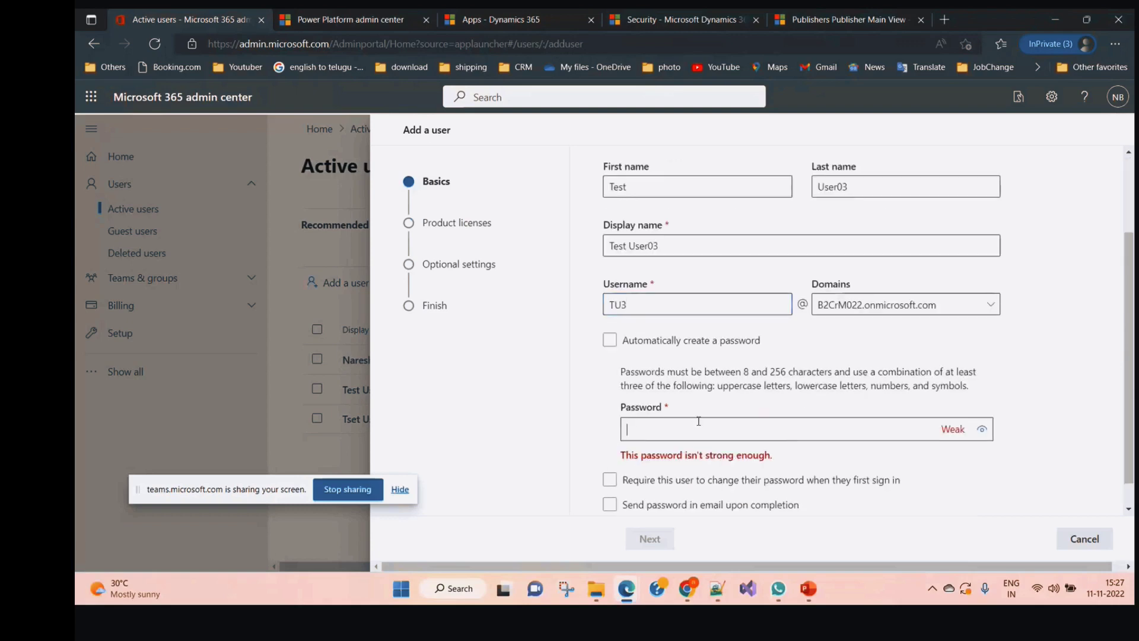
text(@••••••)
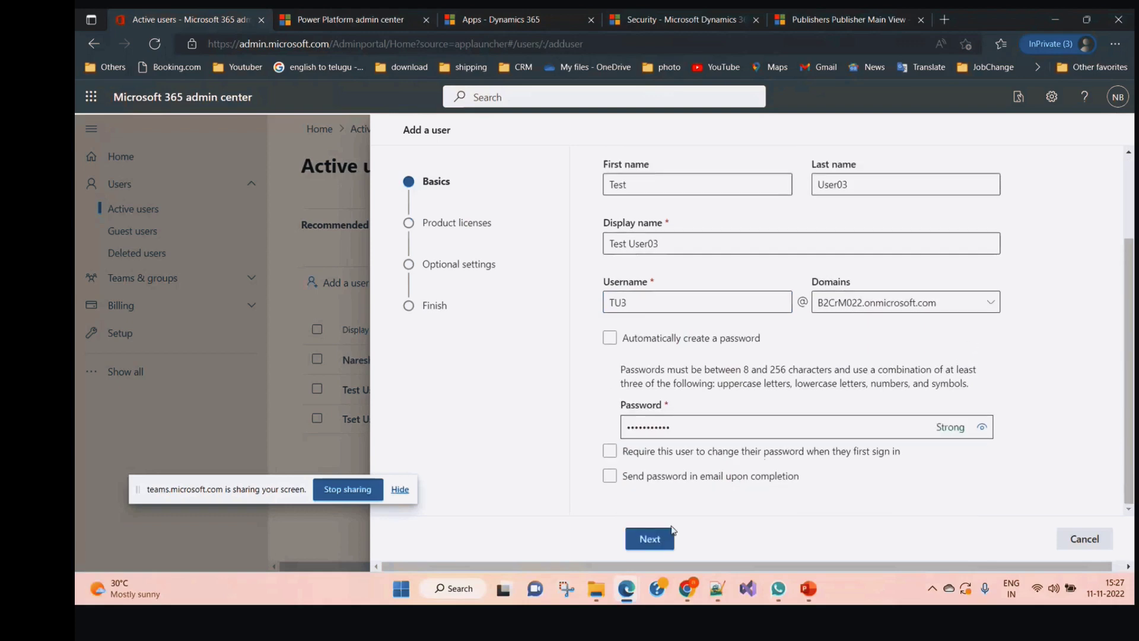
Assign Dynamics 365 Sales Premium, set job title Teacher, and finish adding the user
click(660, 539)
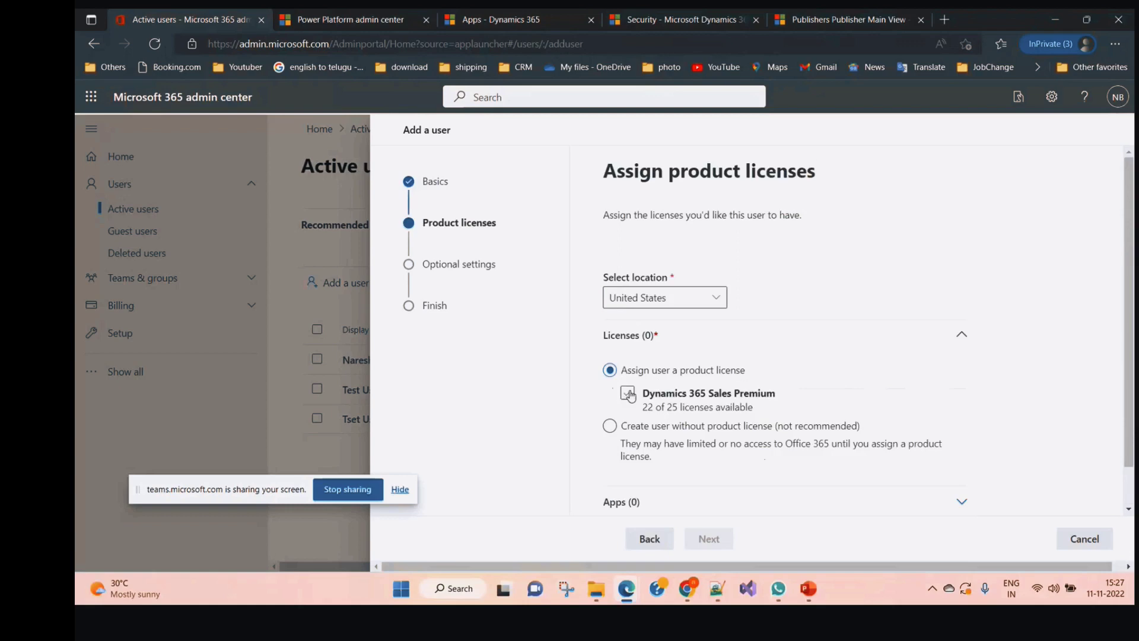
click(622, 392)
click(712, 538)
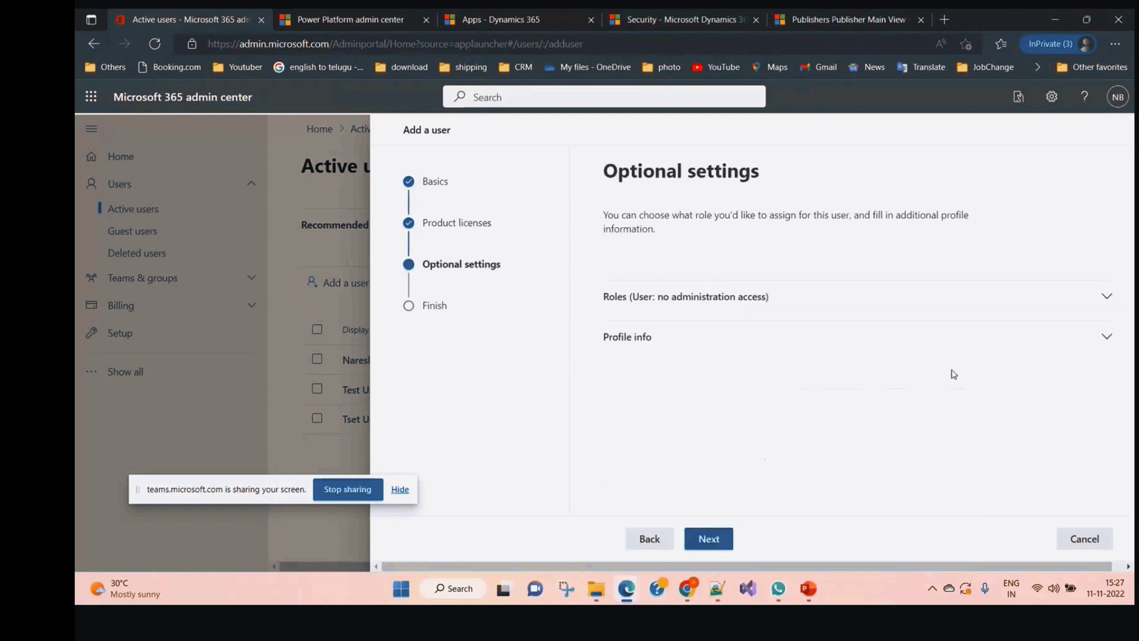
click(1105, 337)
click(707, 392)
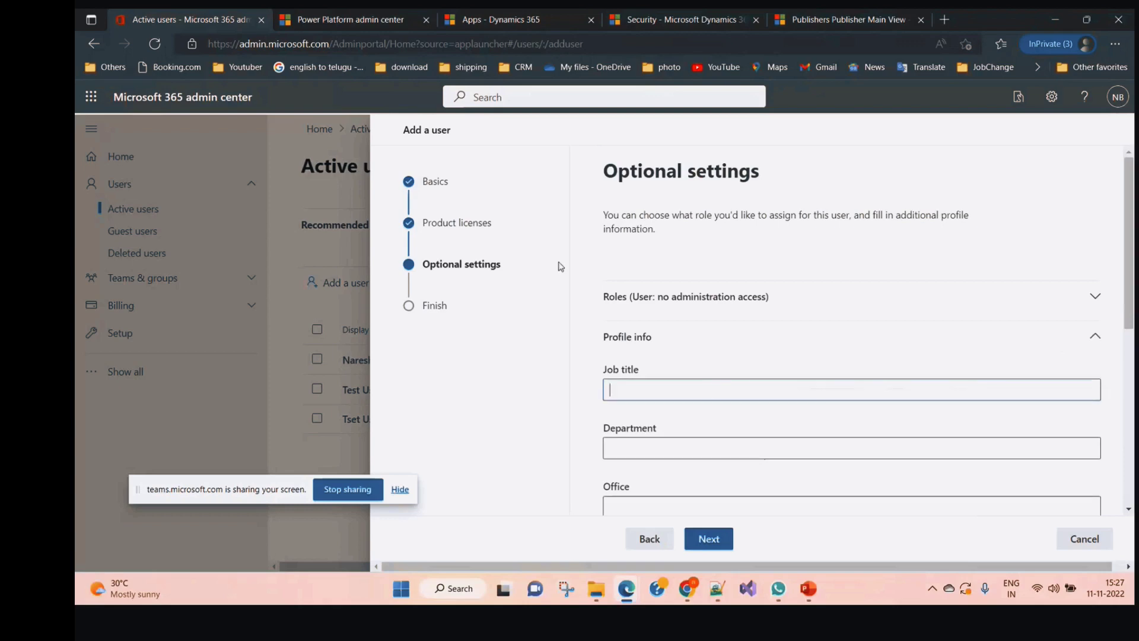
text(Teacher)
click(708, 538)
click(734, 541)
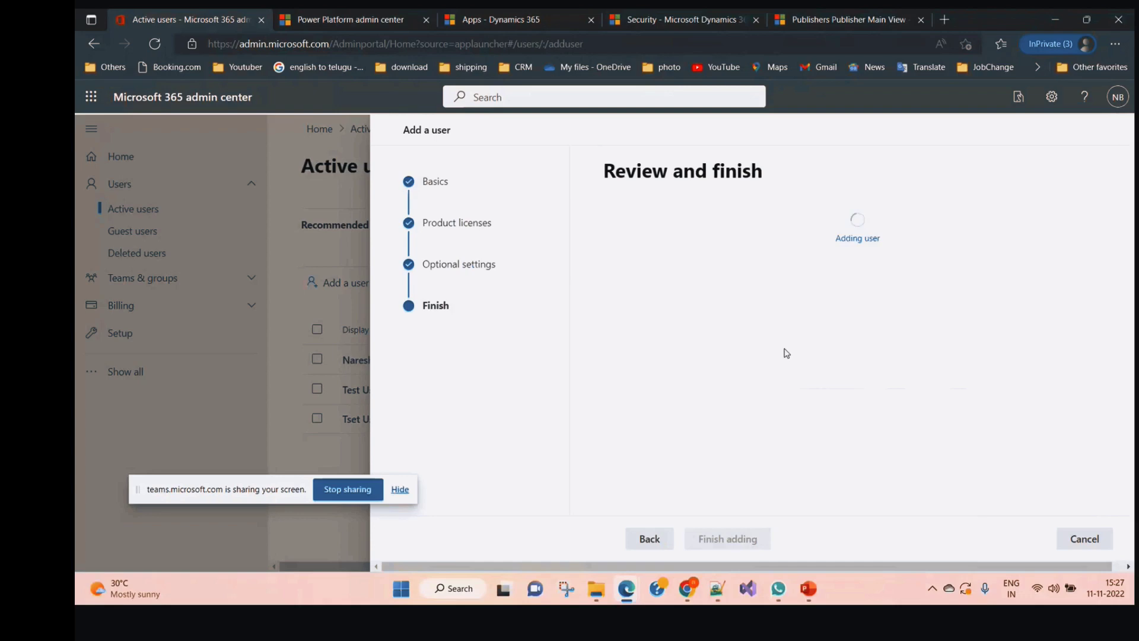
scroll(656, 497, down, 3)
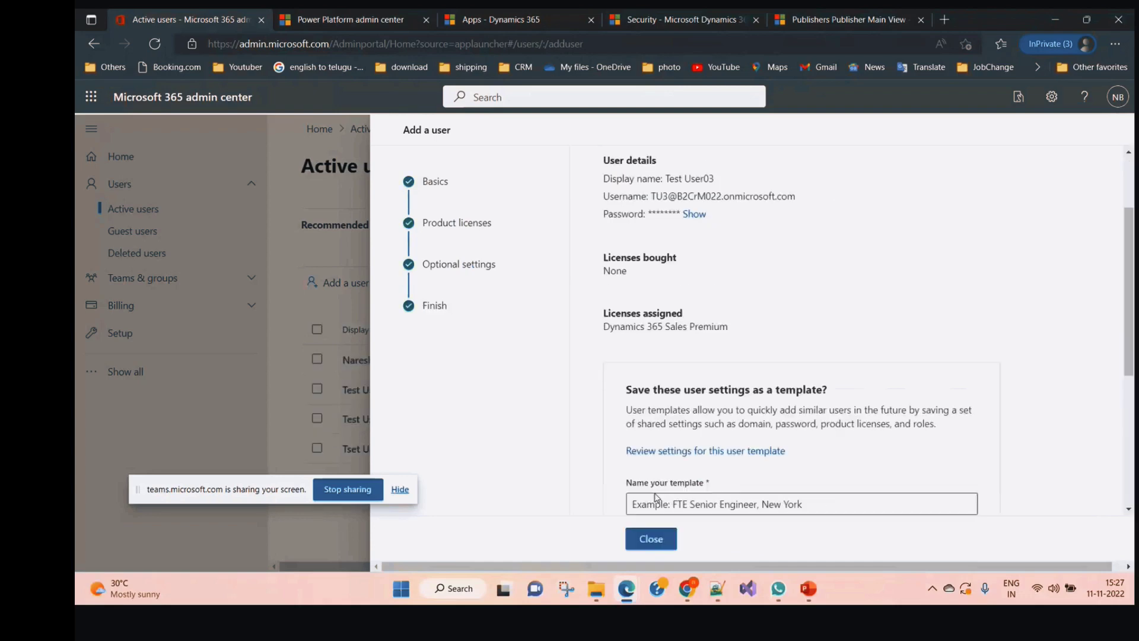
click(657, 542)
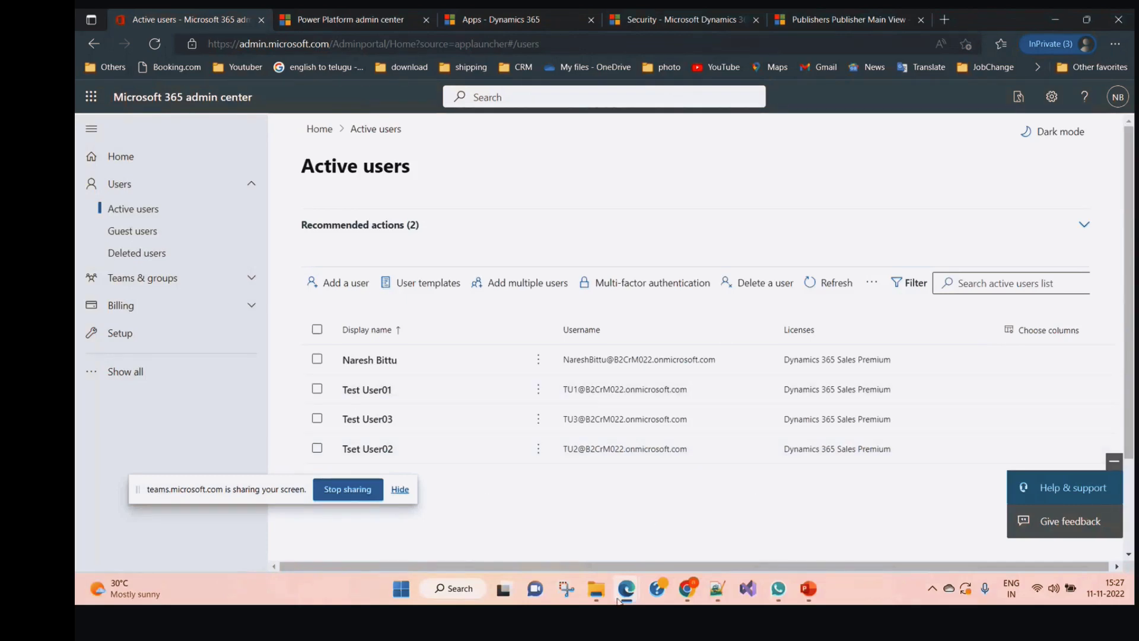
Start a new Student field with display name Age
mouse_move(618, 601)
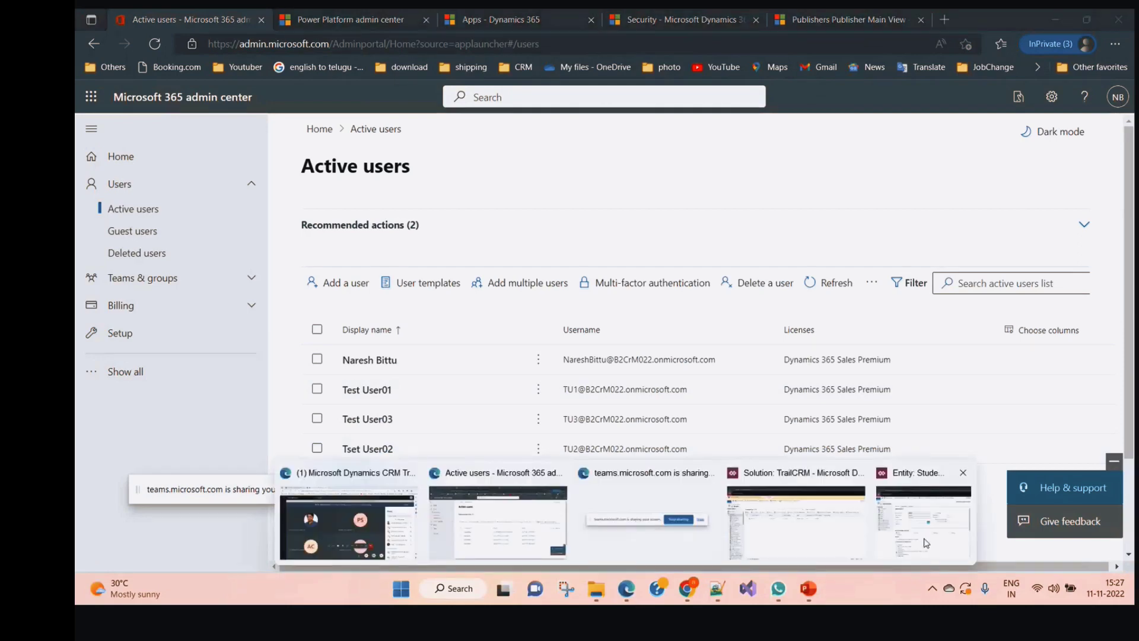
click(918, 516)
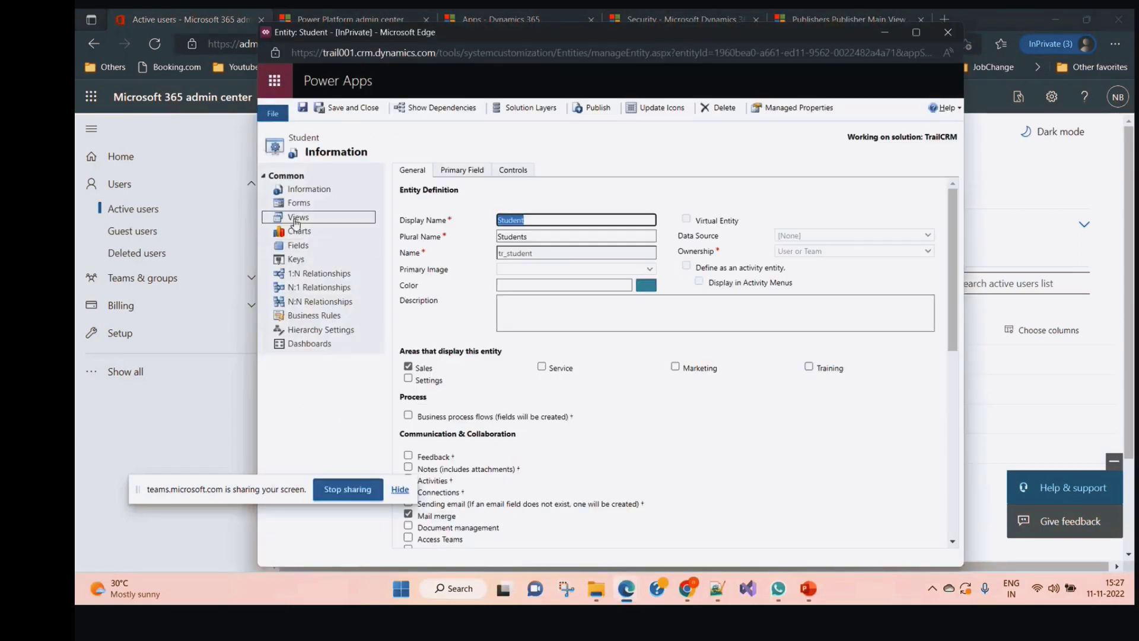
click(298, 246)
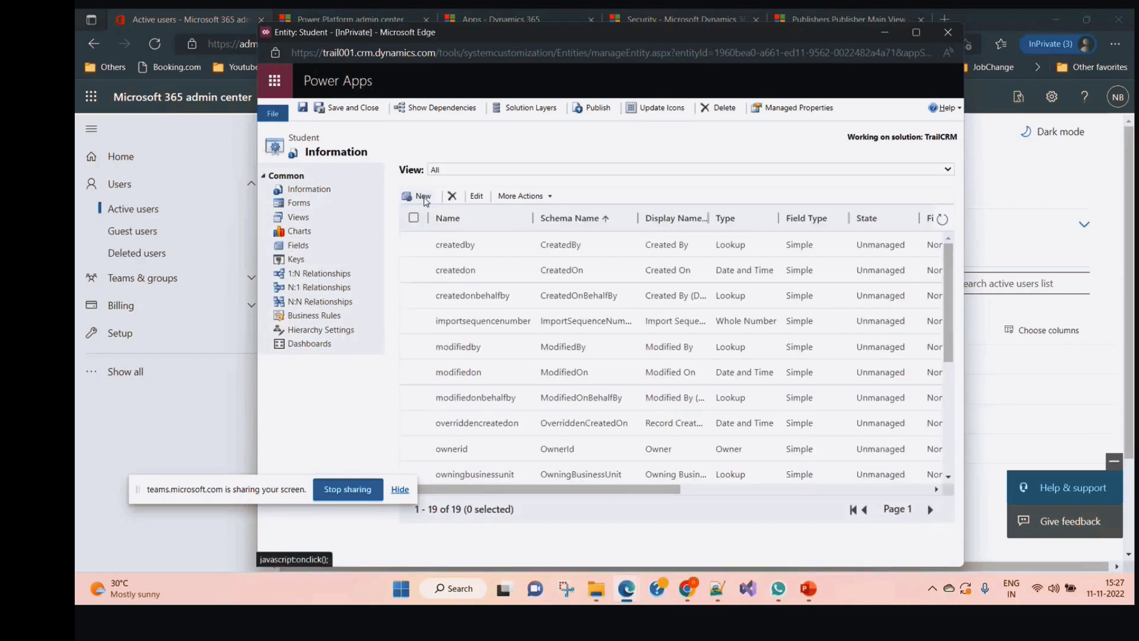
click(419, 200)
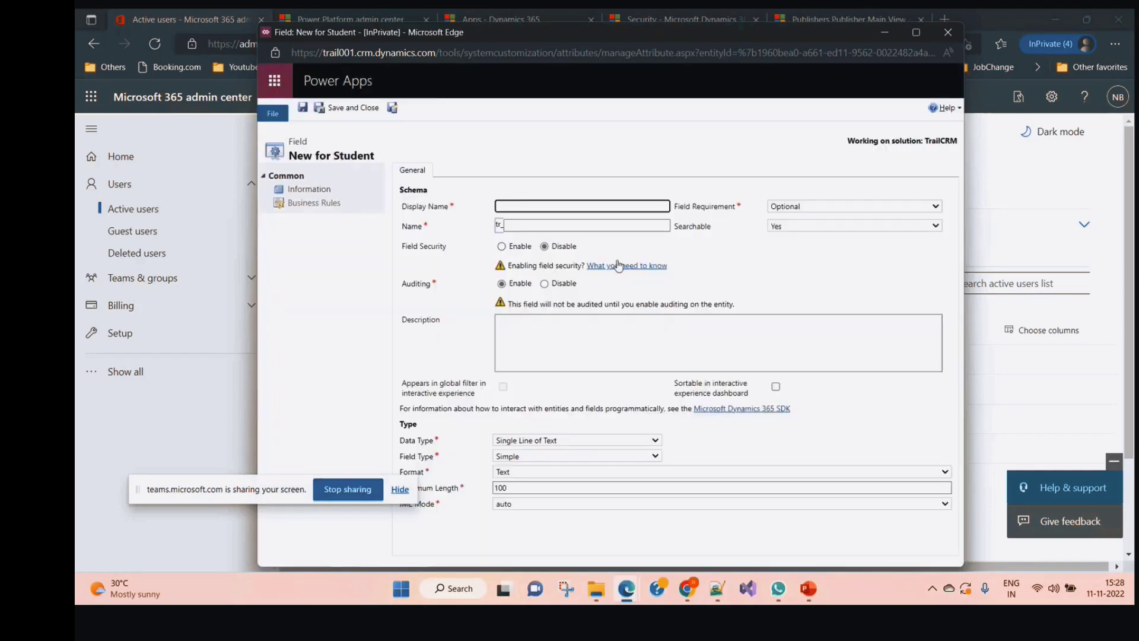
text(Age)
key(Tab)
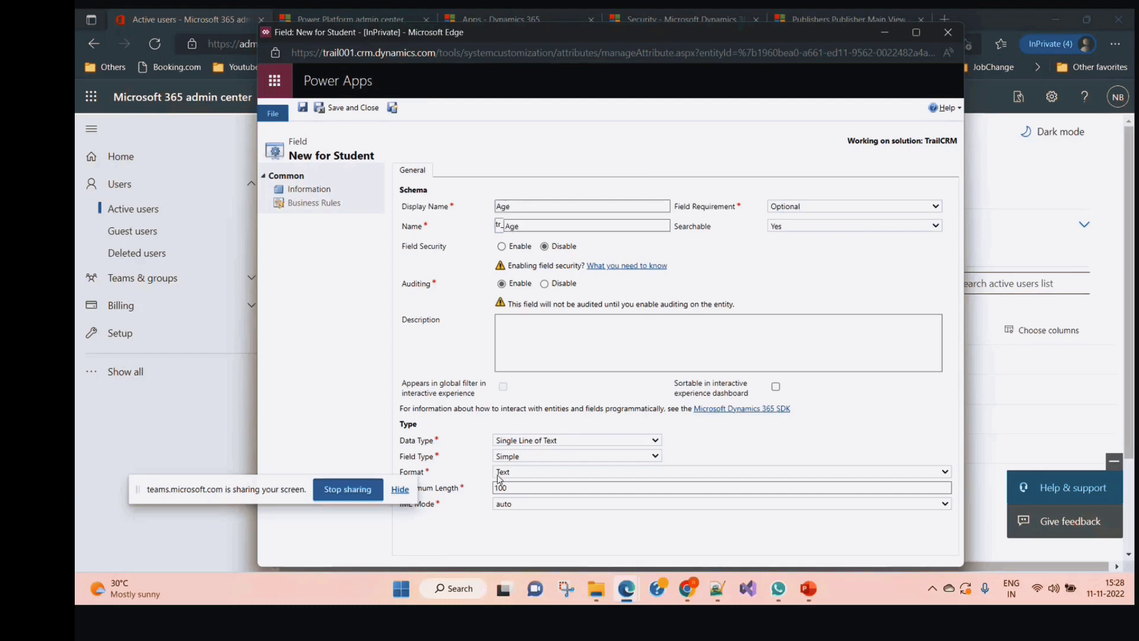
Make Age a Whole Number with minimum 0 and maximum 100, then save and publish it
click(587, 442)
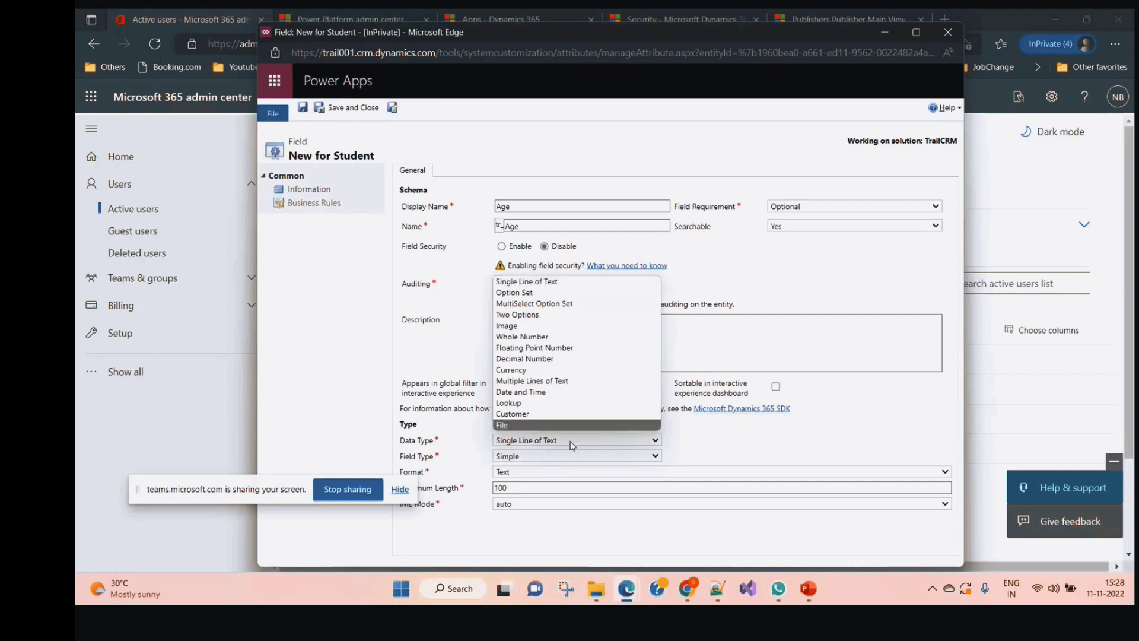
click(564, 337)
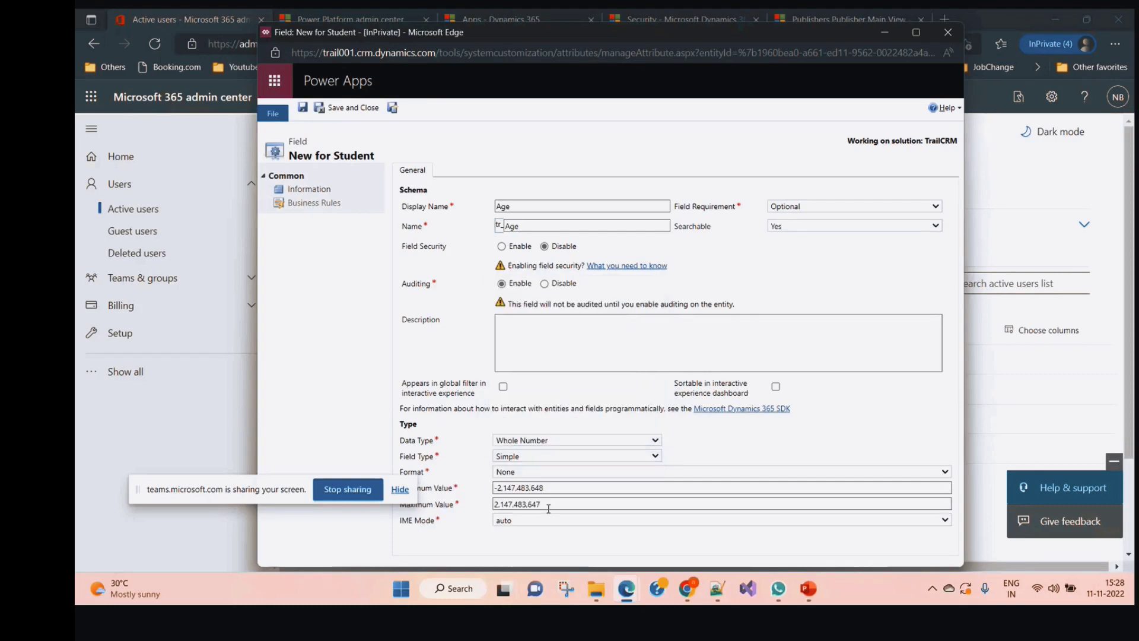
drag(543, 487, 466, 491)
text(0)
drag(549, 504, 470, 506)
text(100)
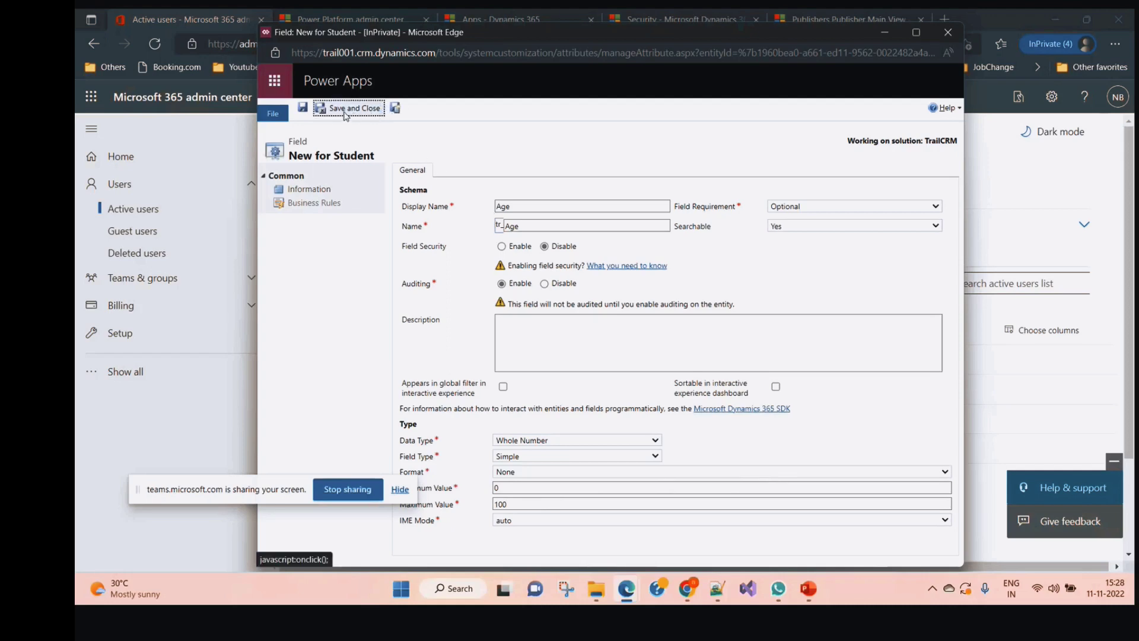
click(393, 109)
click(393, 109)
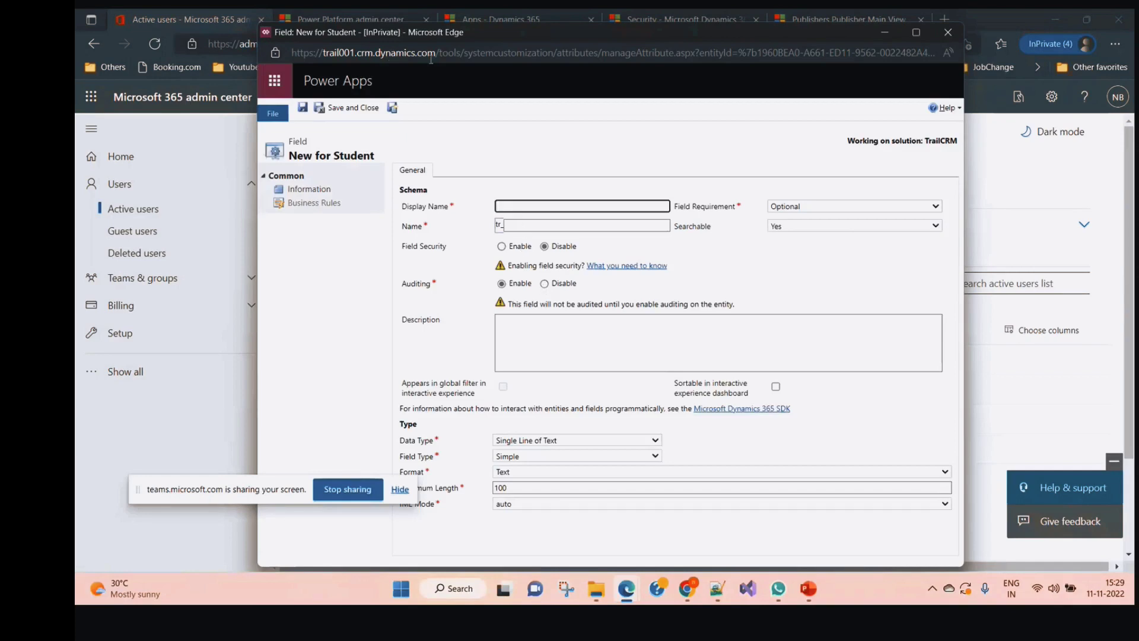
click(947, 32)
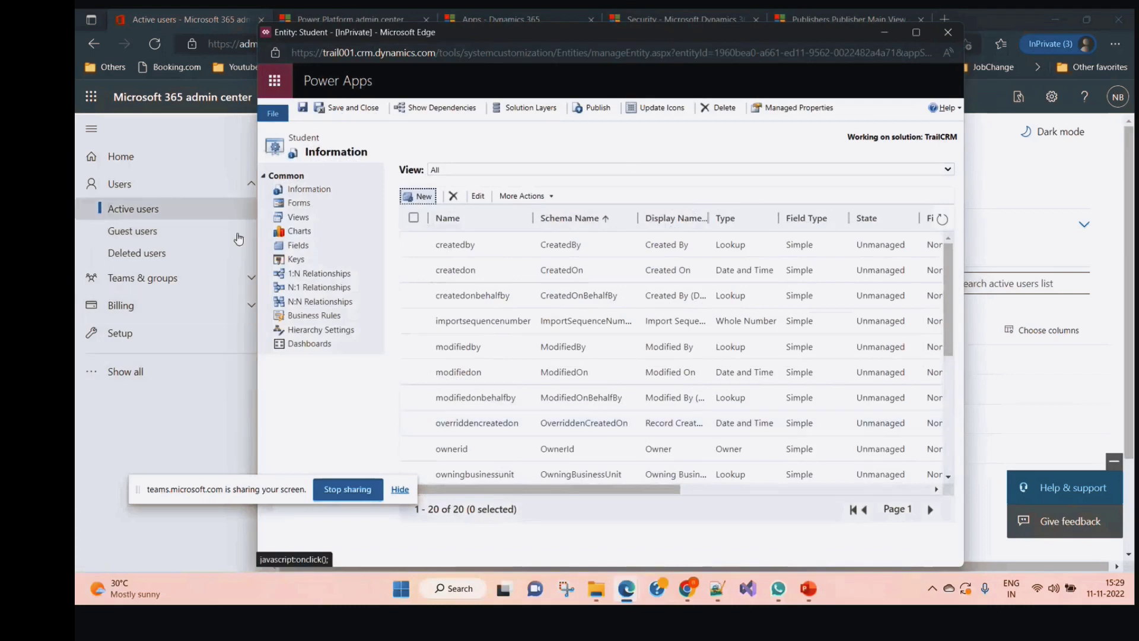
In the TrailCRM solution window, start a new option set under Option Sets
click(885, 32)
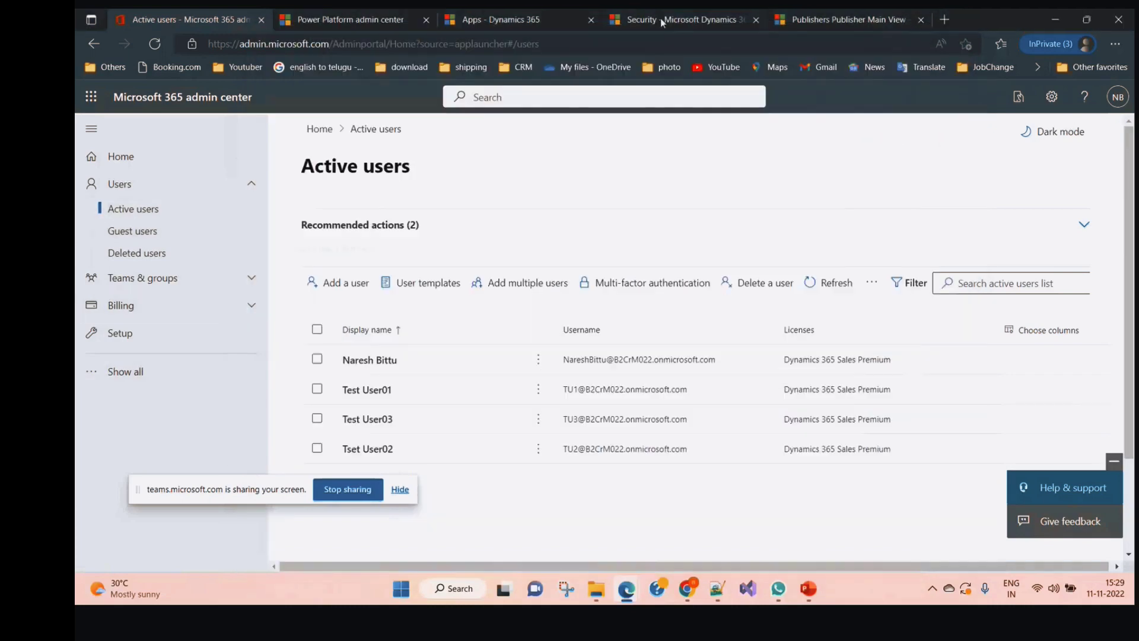
click(657, 11)
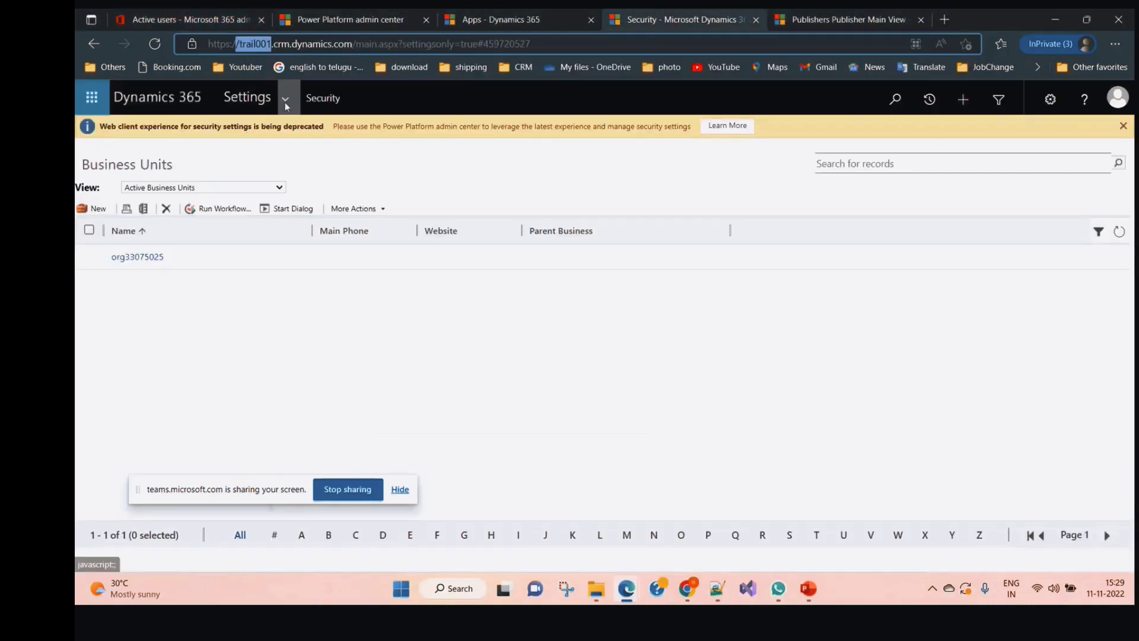
click(285, 101)
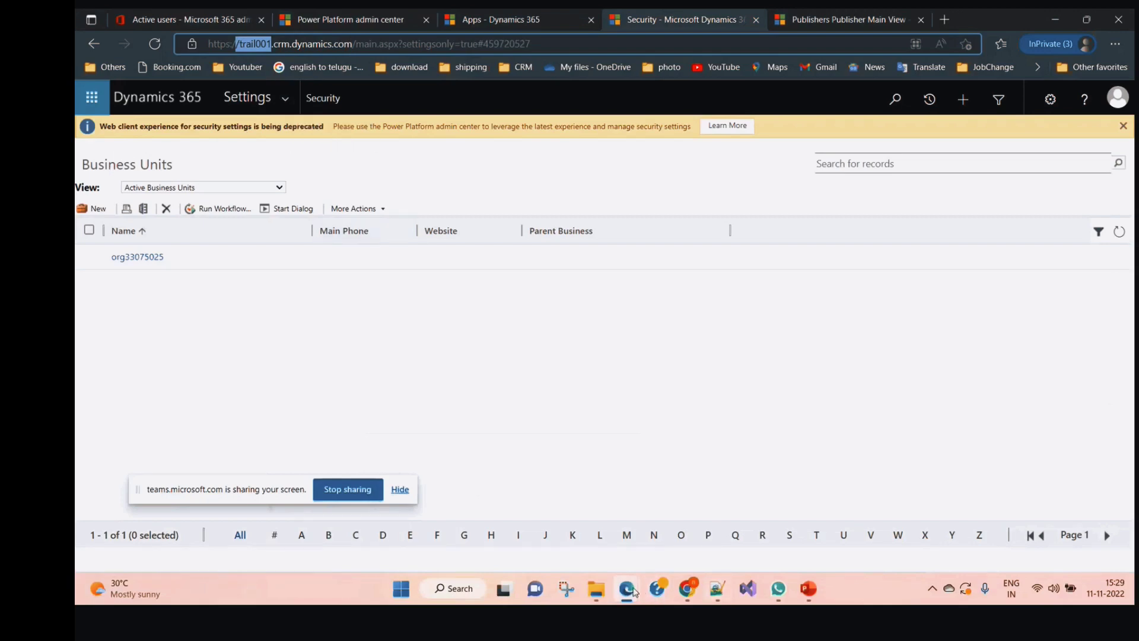
click(627, 589)
click(759, 534)
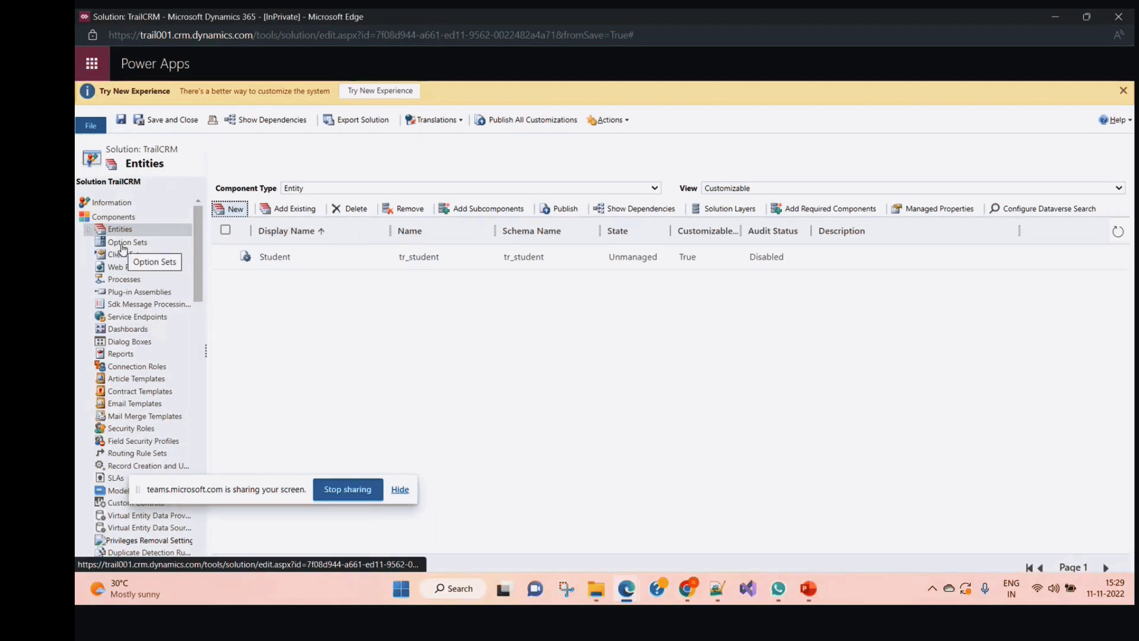
click(123, 244)
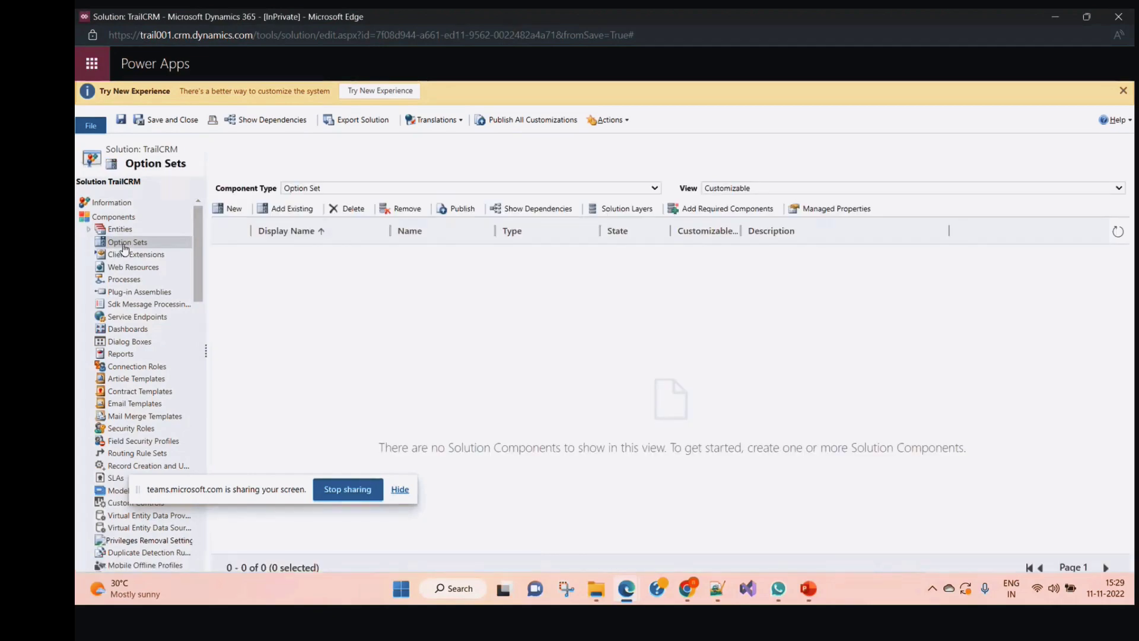
click(232, 213)
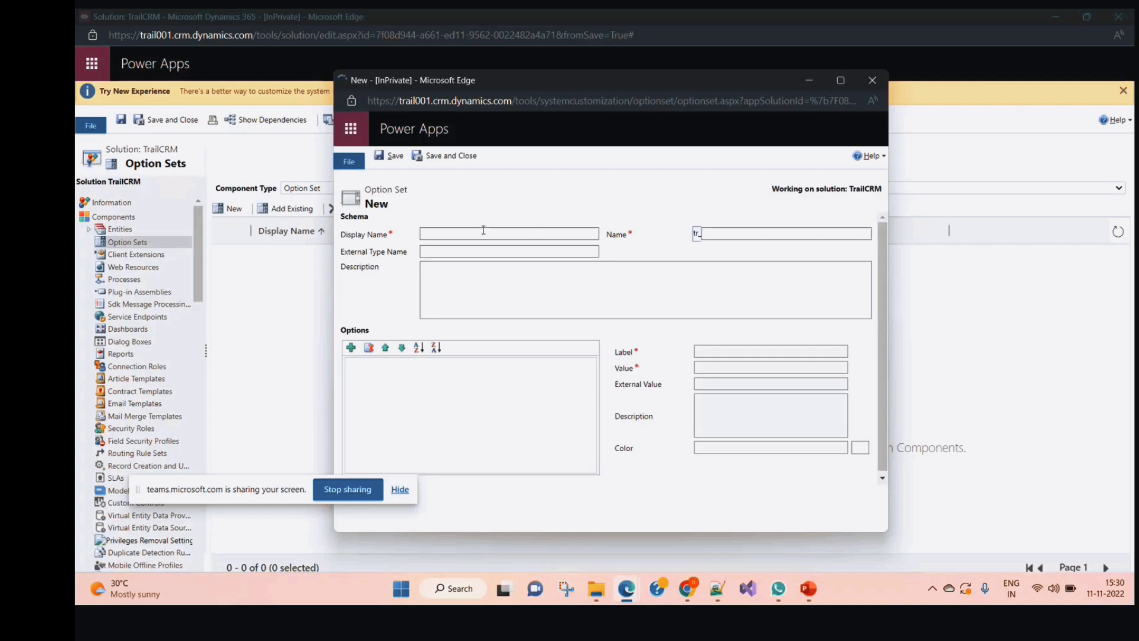
Name the option set Gender, add options Male and FeMale, and save and close it
click(483, 231)
text(Gen)
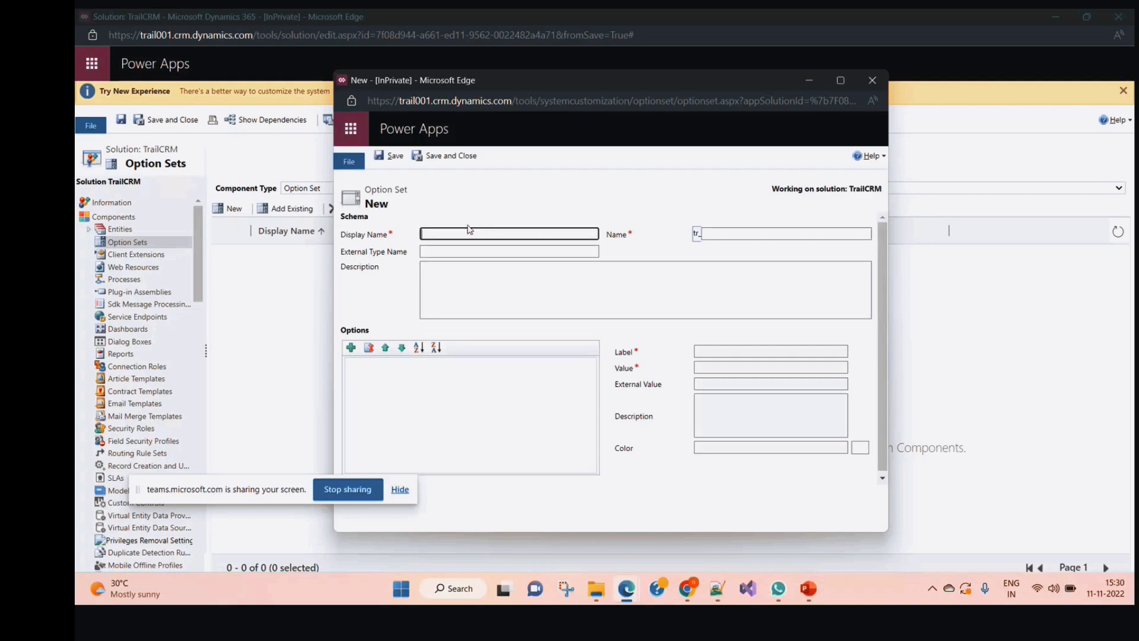
text(der)
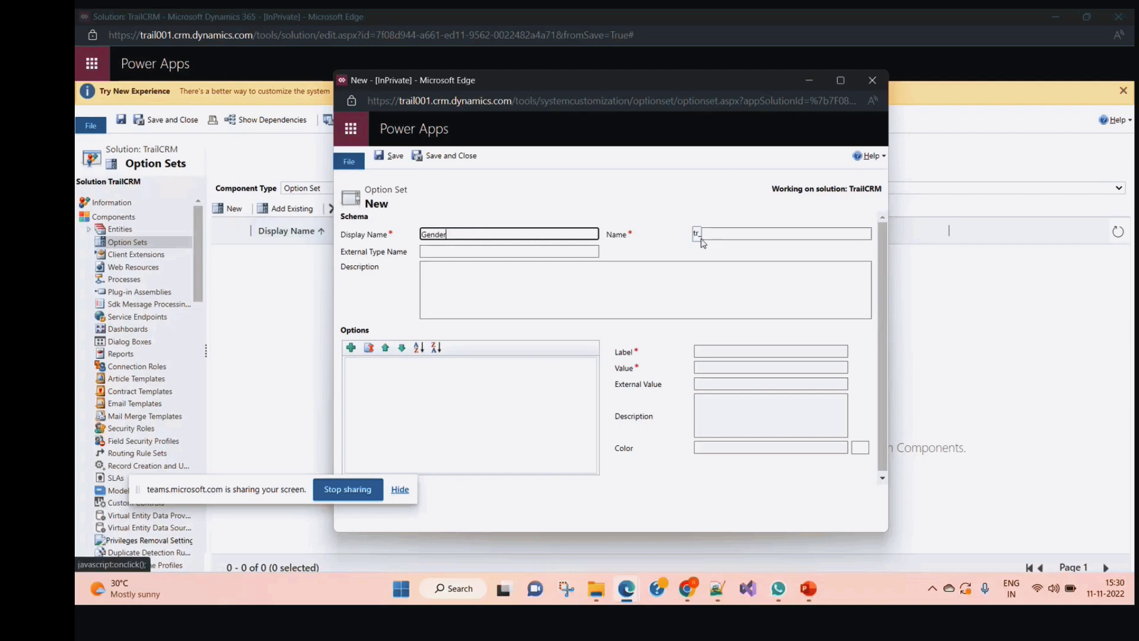
click(685, 248)
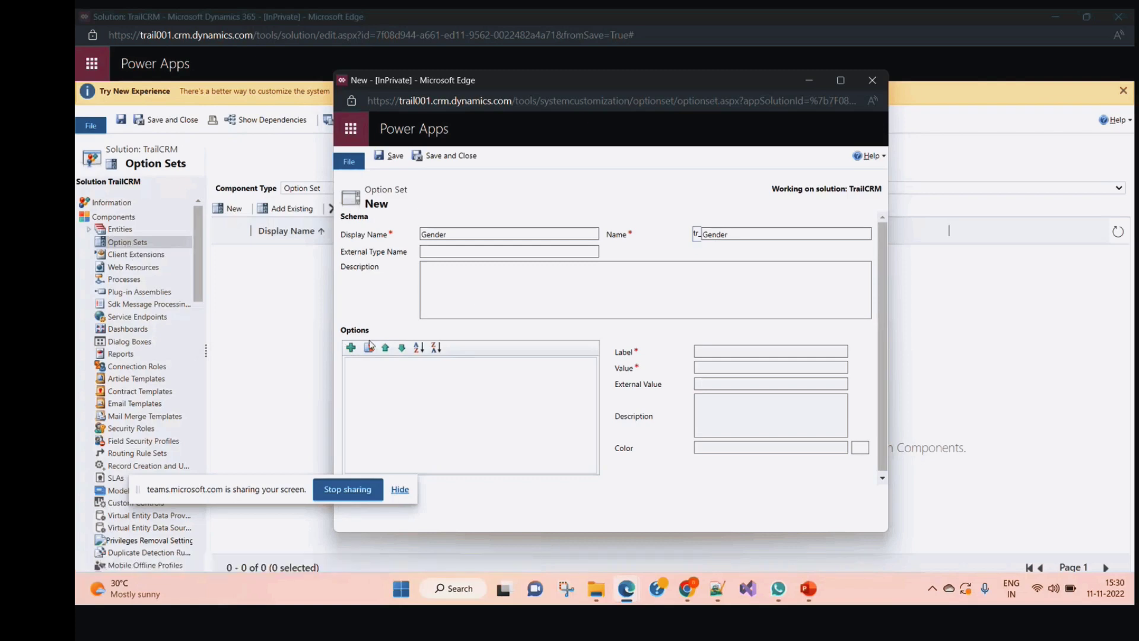
click(351, 347)
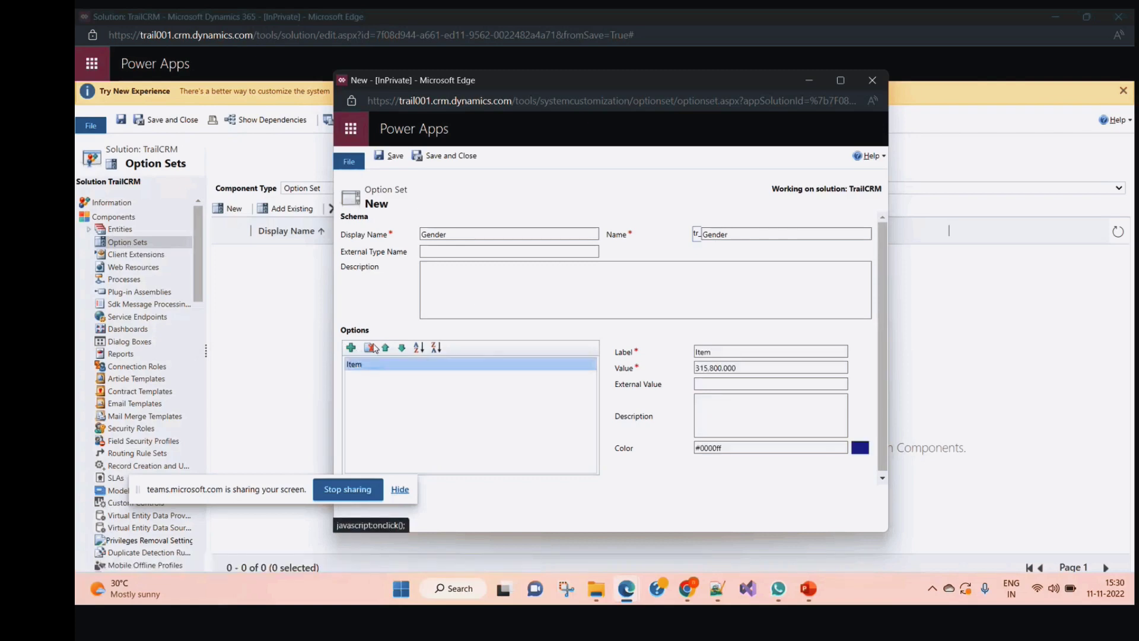
double_click(756, 353)
text(Male)
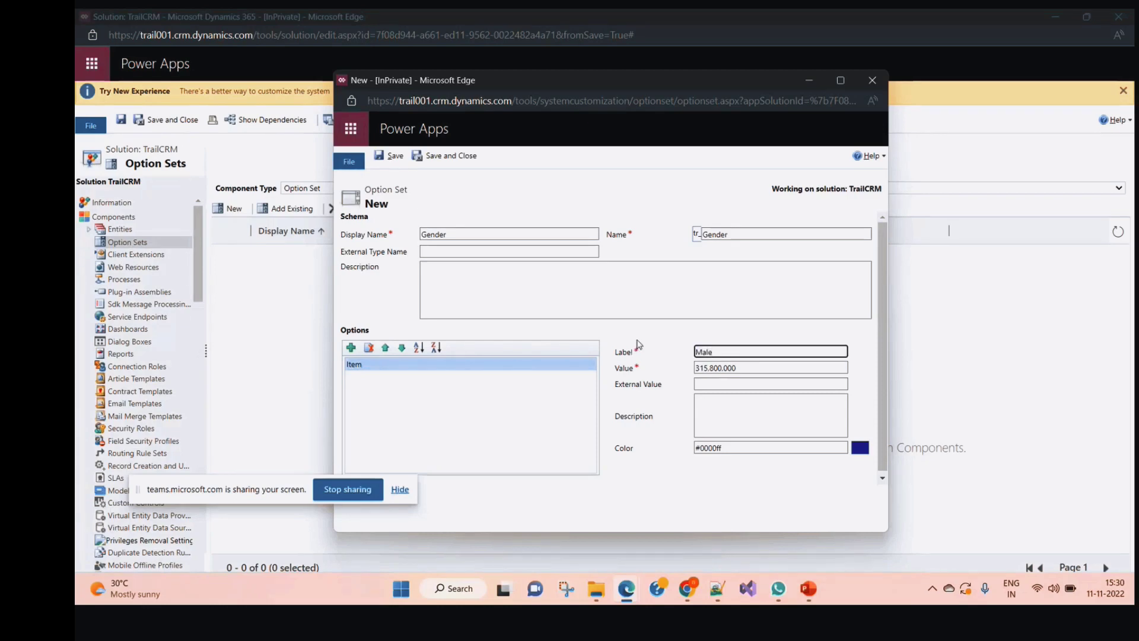
click(350, 348)
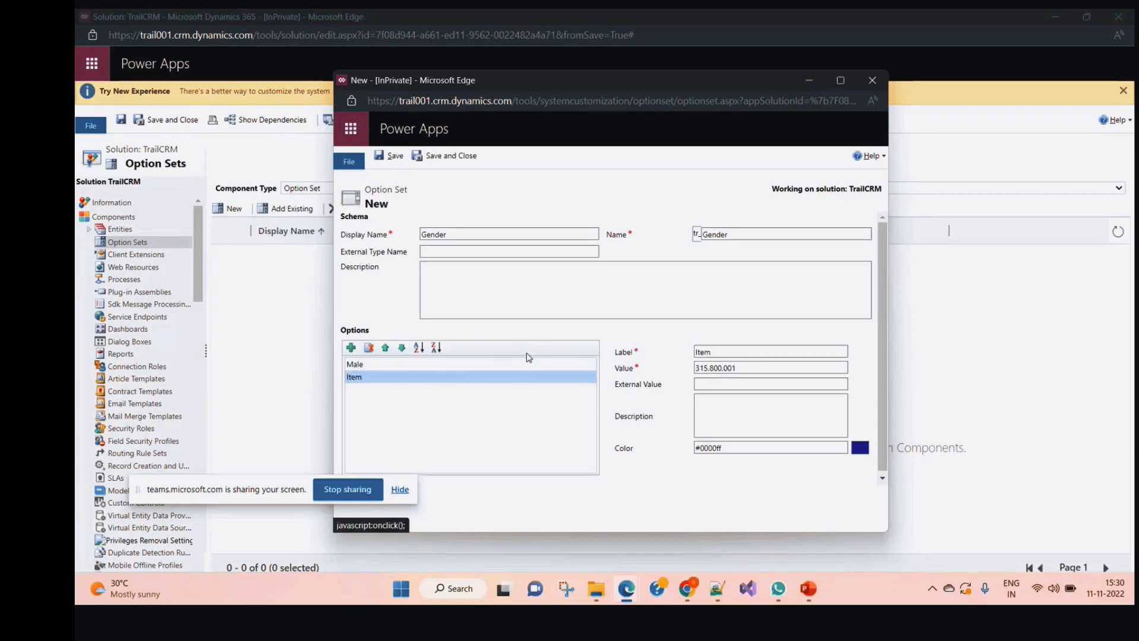
text(FeMale)
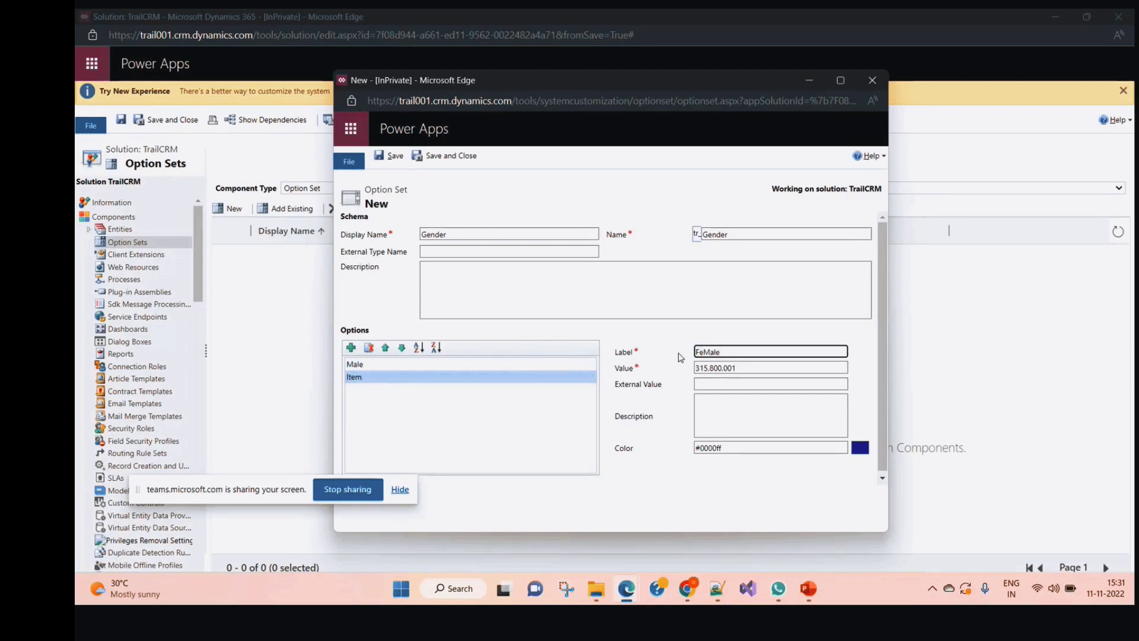
click(484, 349)
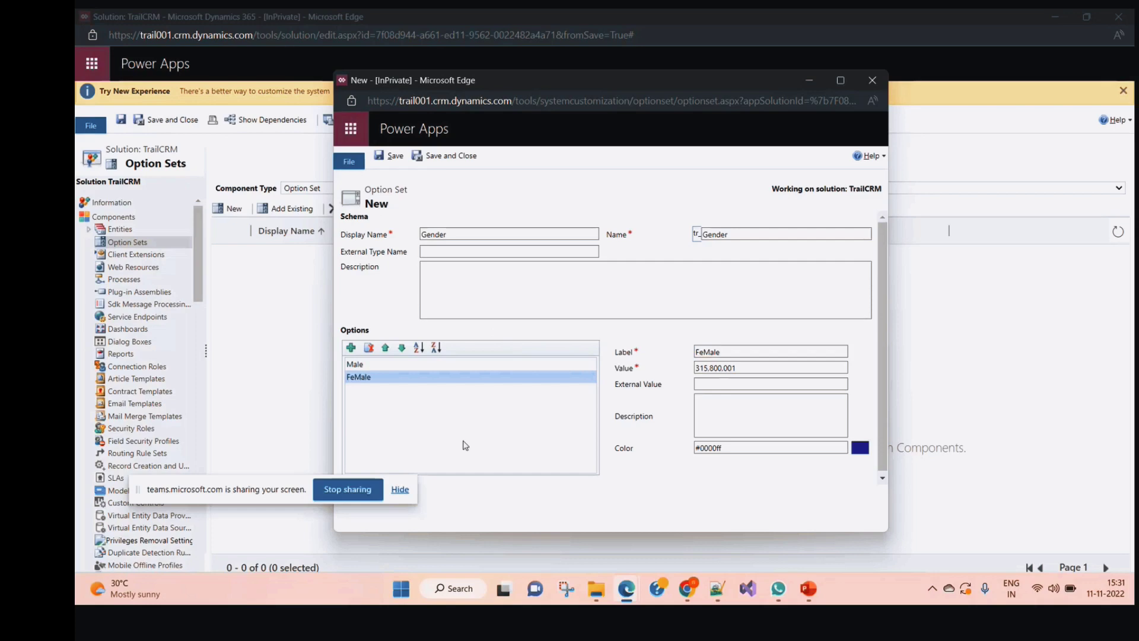
click(449, 156)
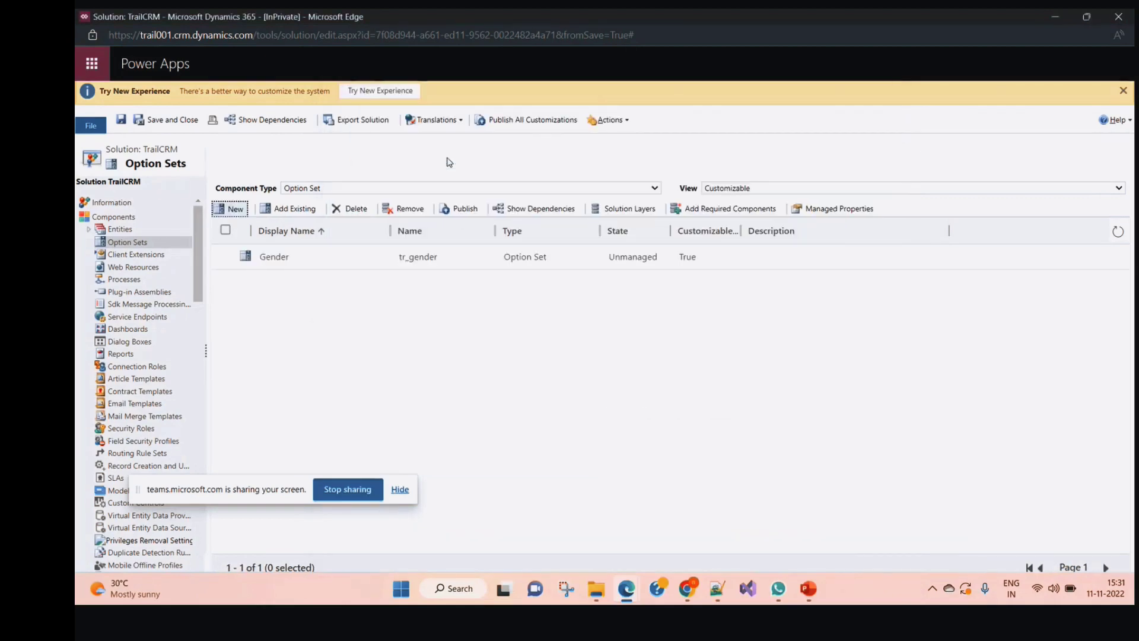
click(626, 588)
Start a new Student field named Gender with Option Set data type
click(898, 534)
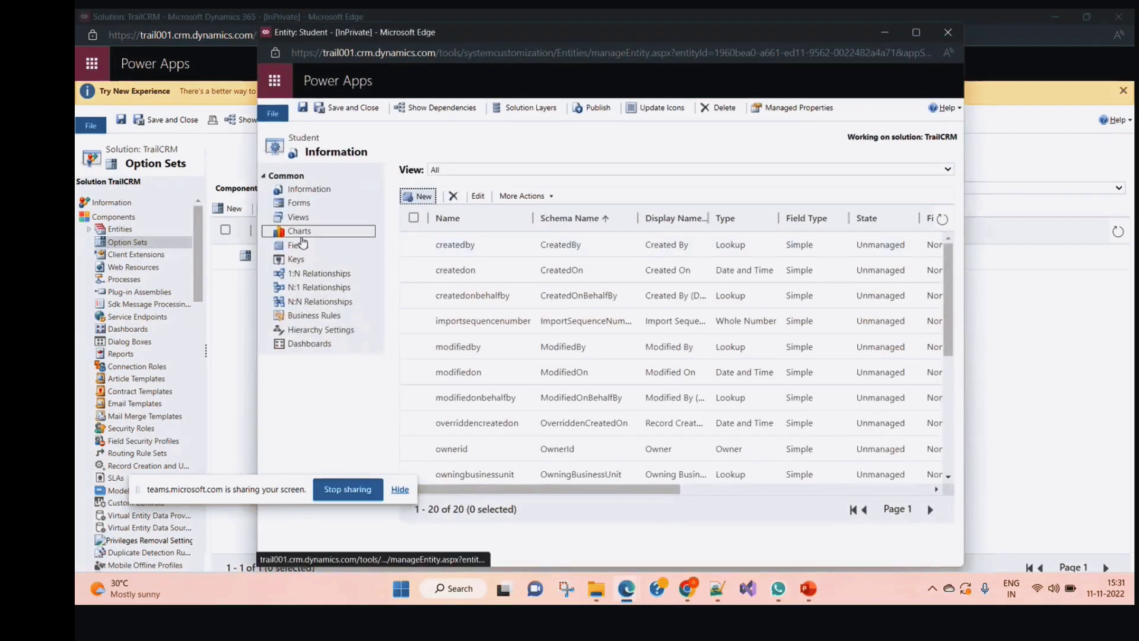
click(423, 196)
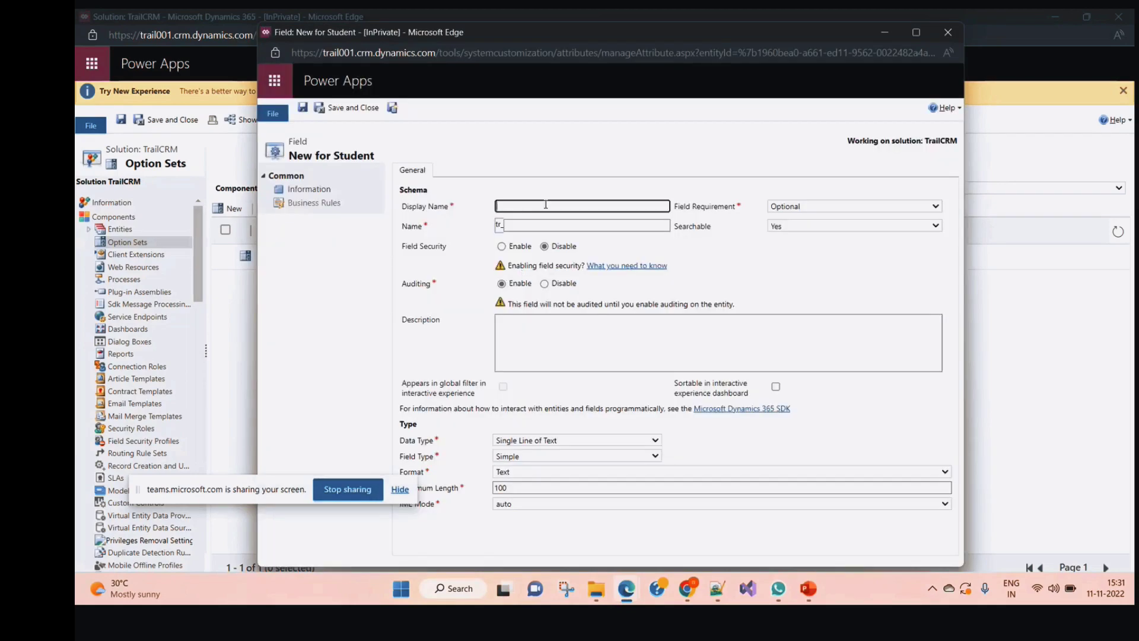
text(Gender)
click(568, 439)
click(530, 293)
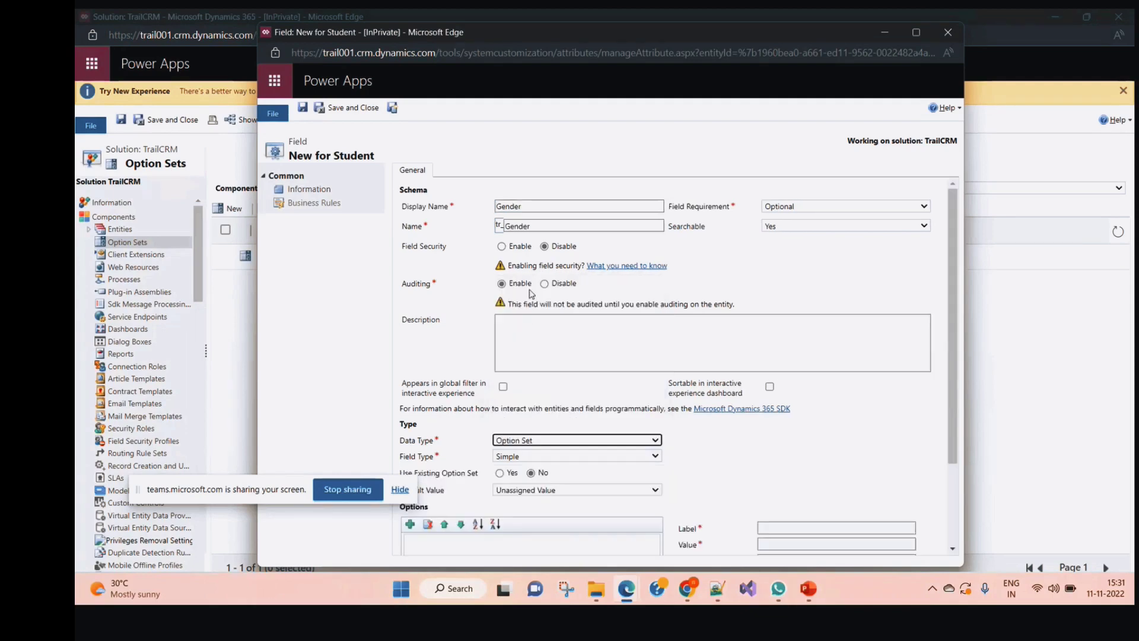
scroll(536, 488, down, 1)
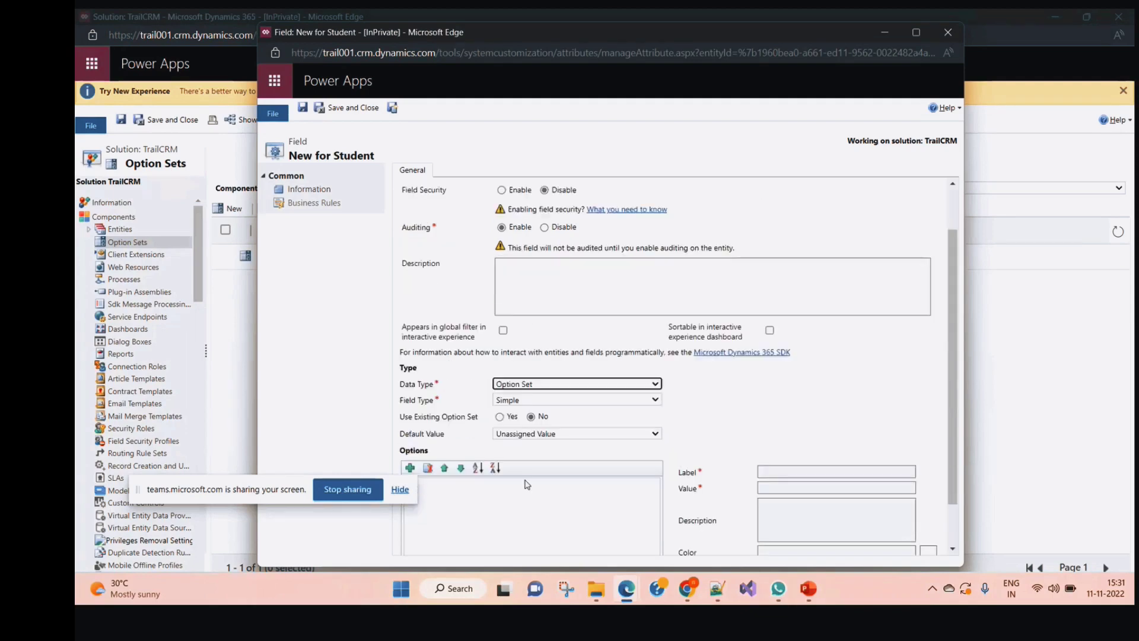
scroll(473, 451, down, 1)
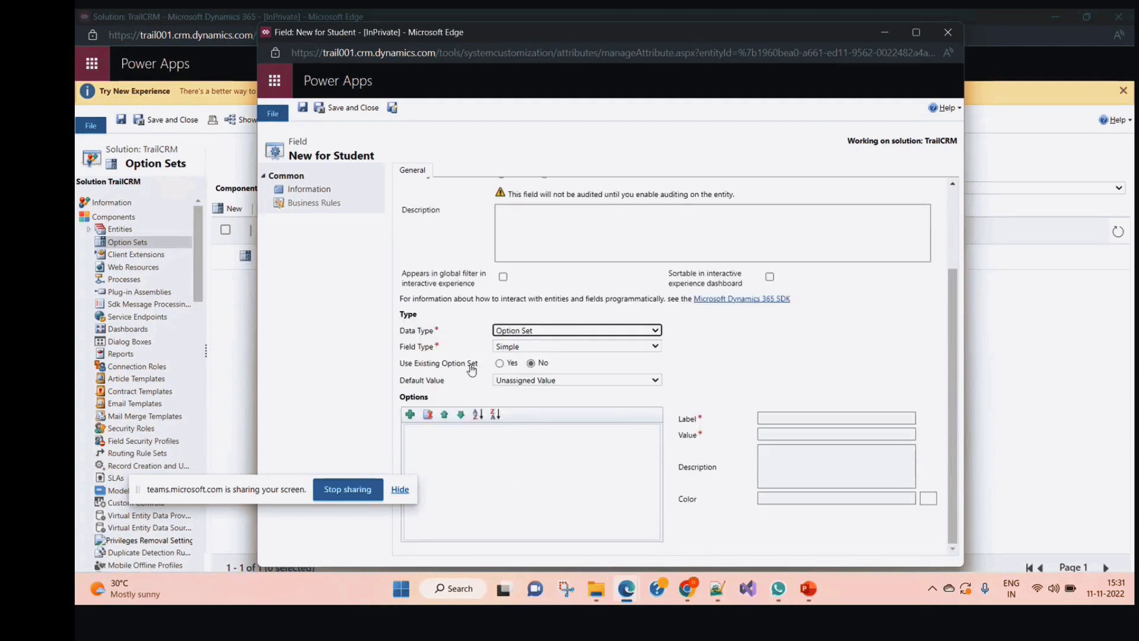
Link the field to the existing Gender option set, review its values, then save and close
click(500, 364)
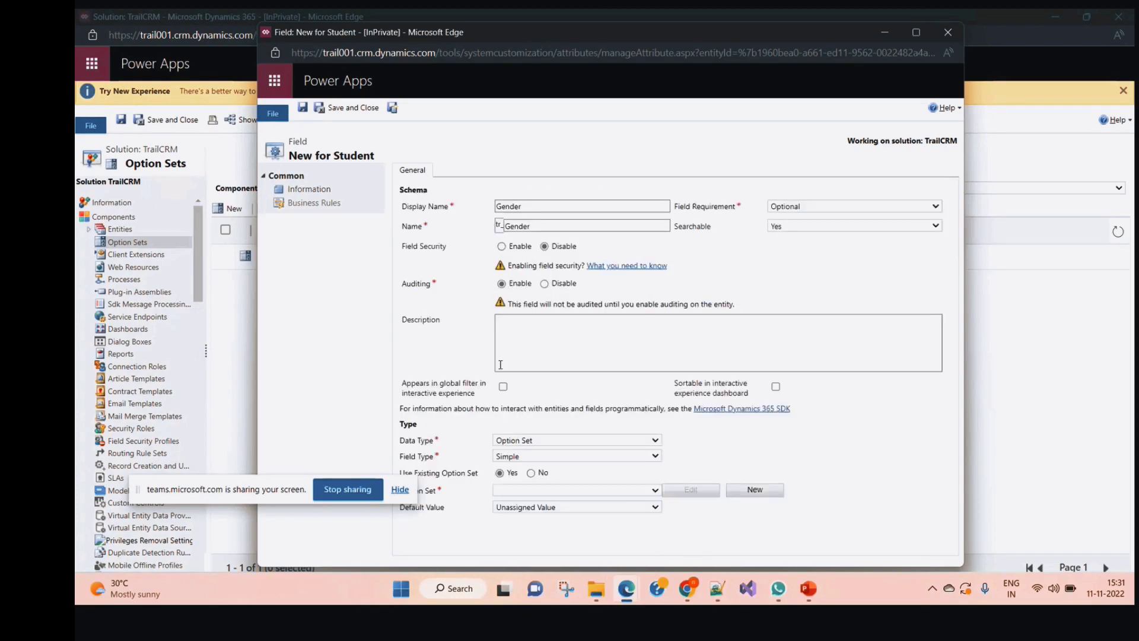
click(655, 490)
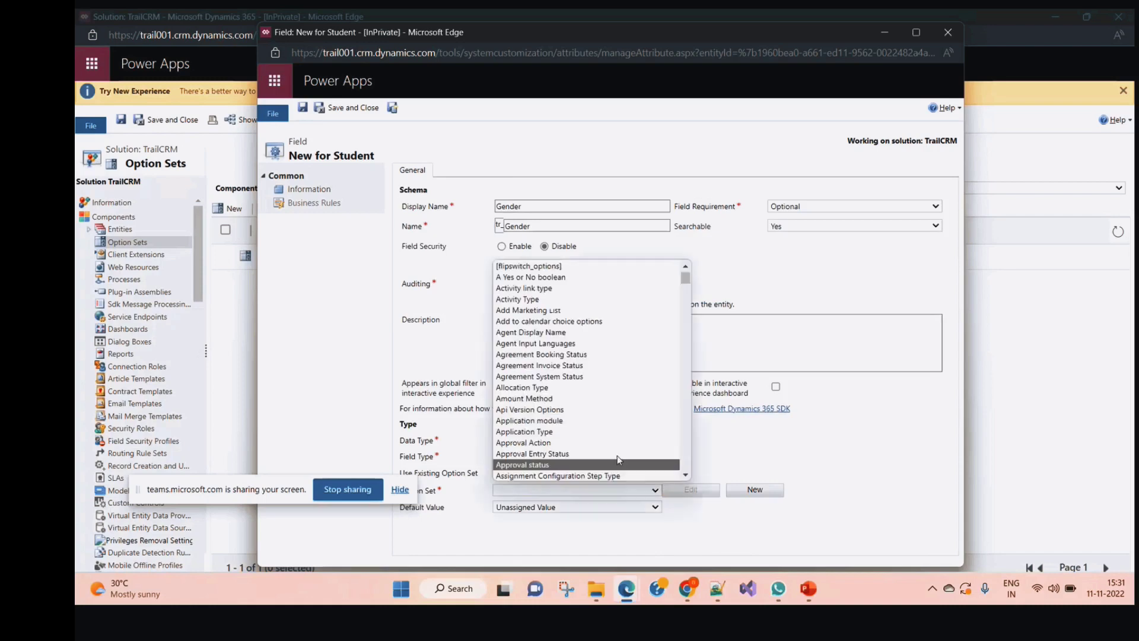
key(g)
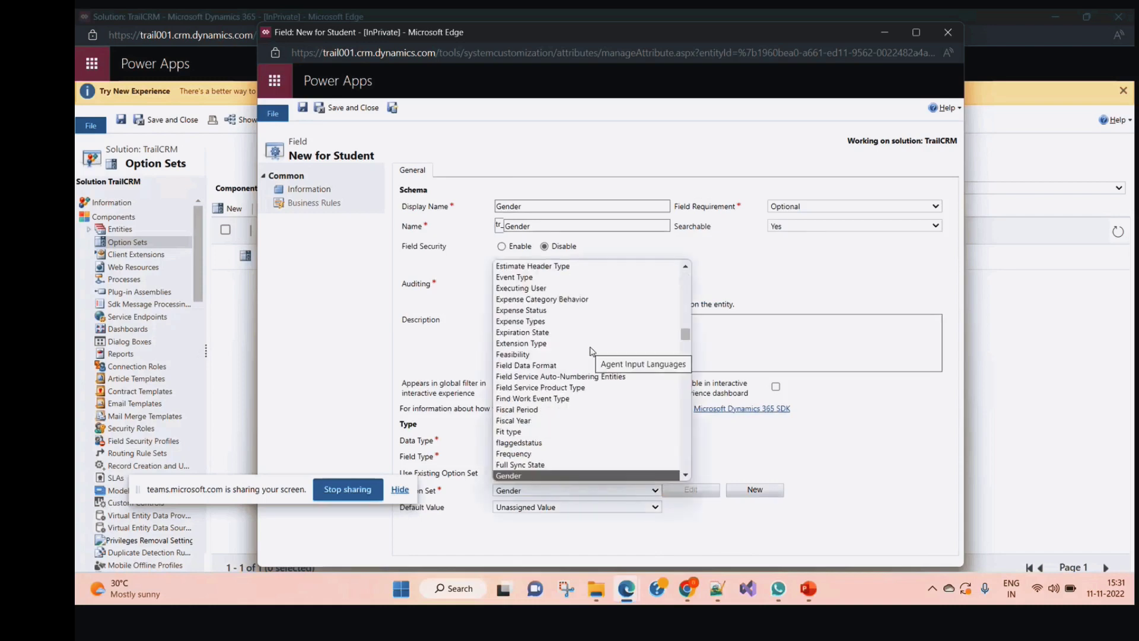
click(555, 475)
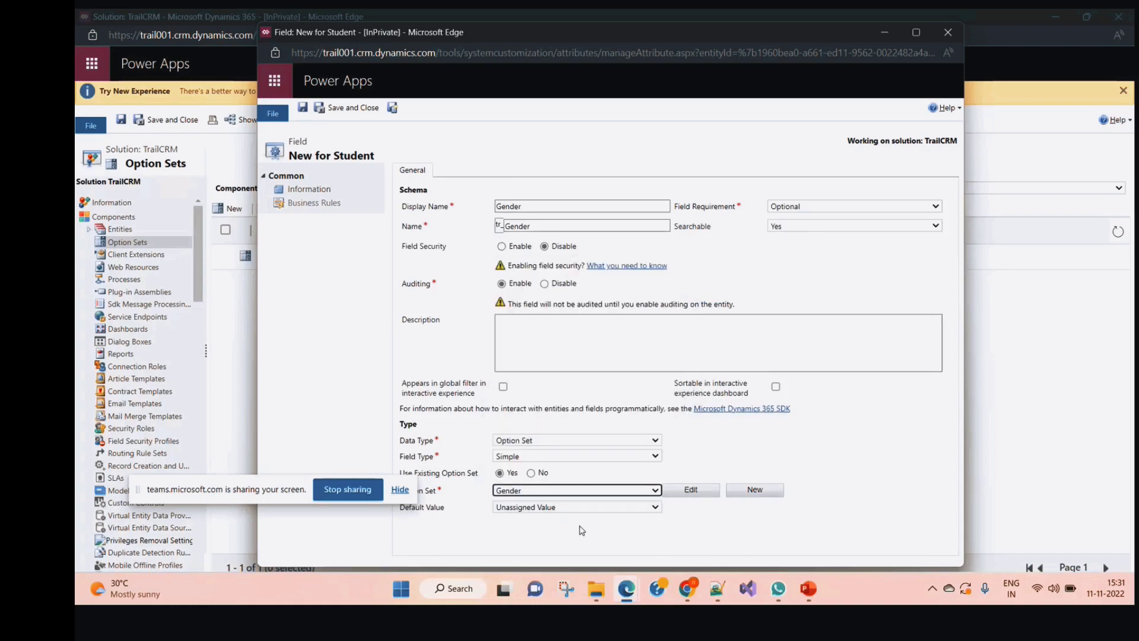
click(690, 489)
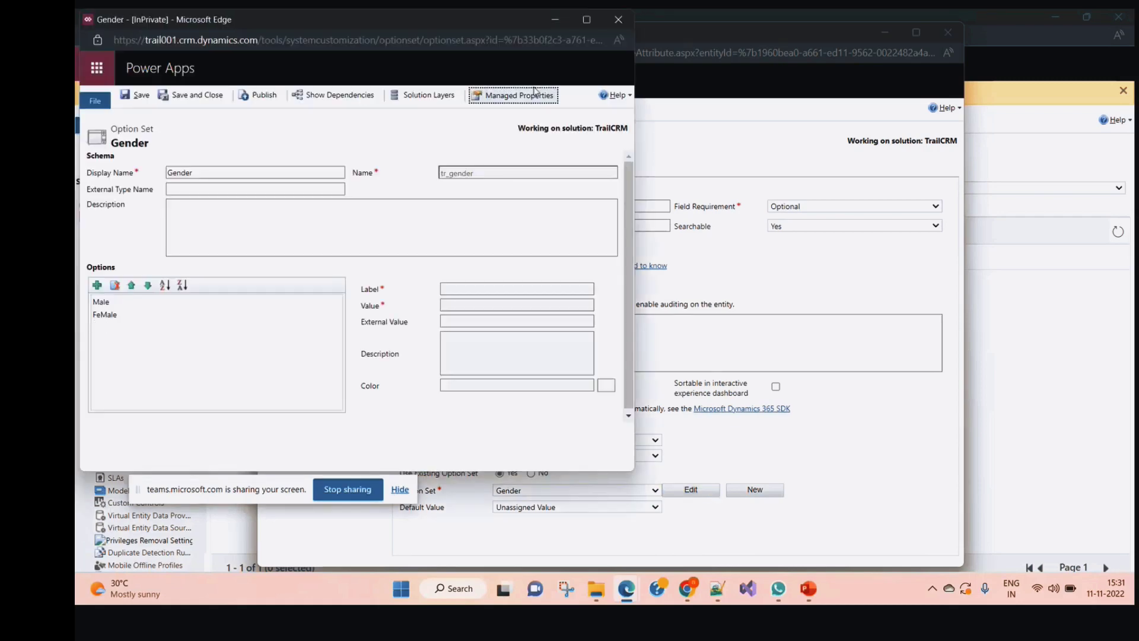
click(616, 21)
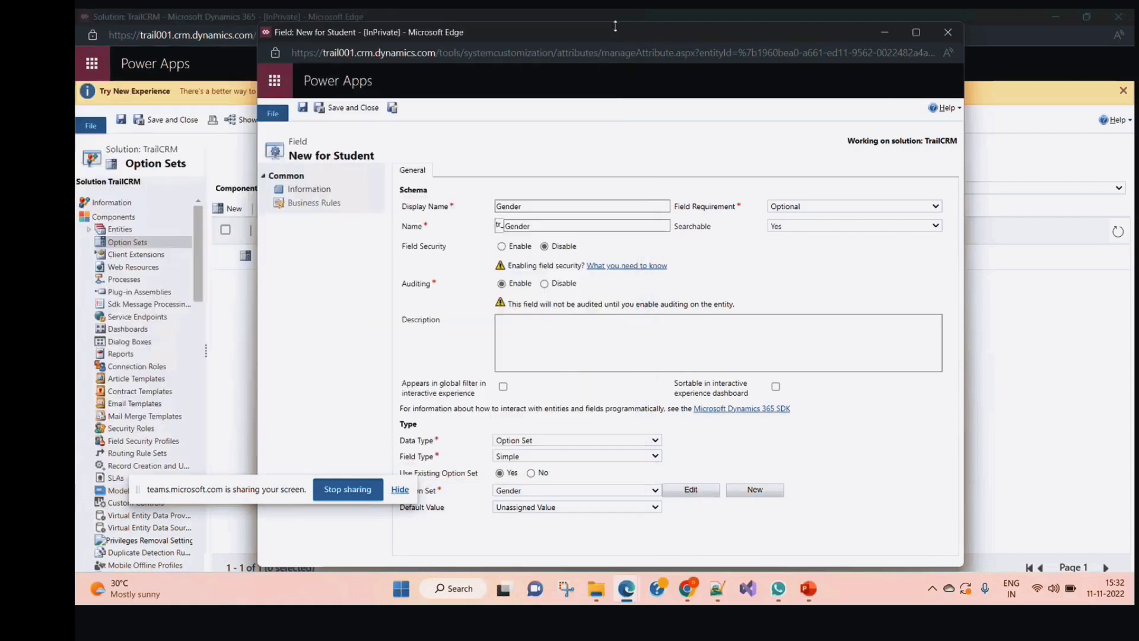
click(359, 114)
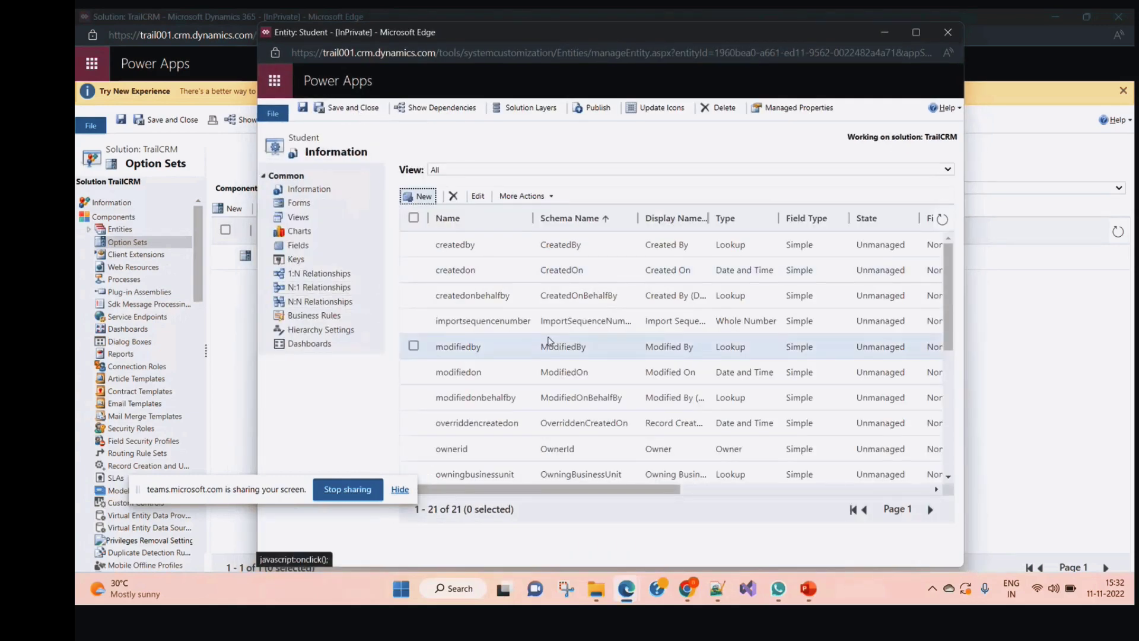
Create a Student field DOB of type Date and Time (Date Only) and save it
click(426, 196)
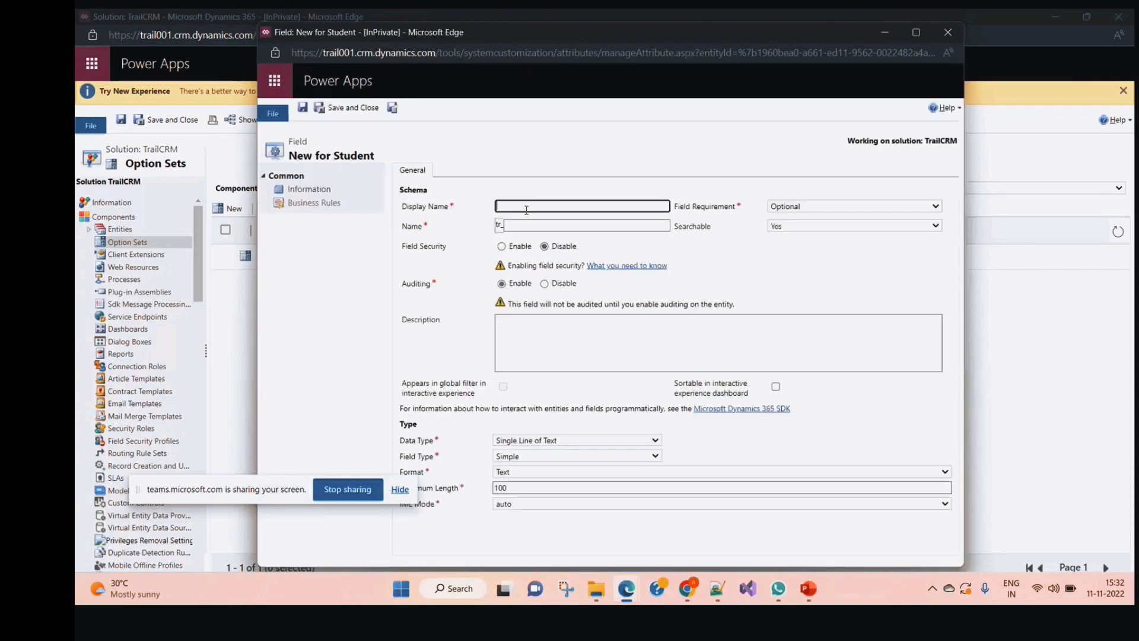
text(DOB)
click(616, 379)
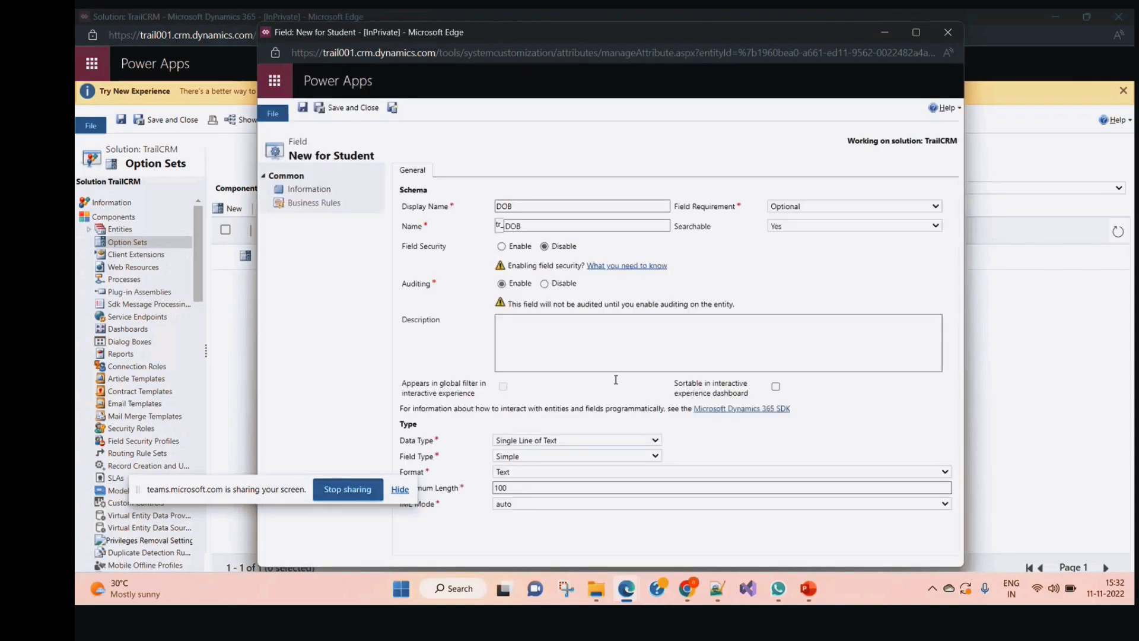
click(577, 440)
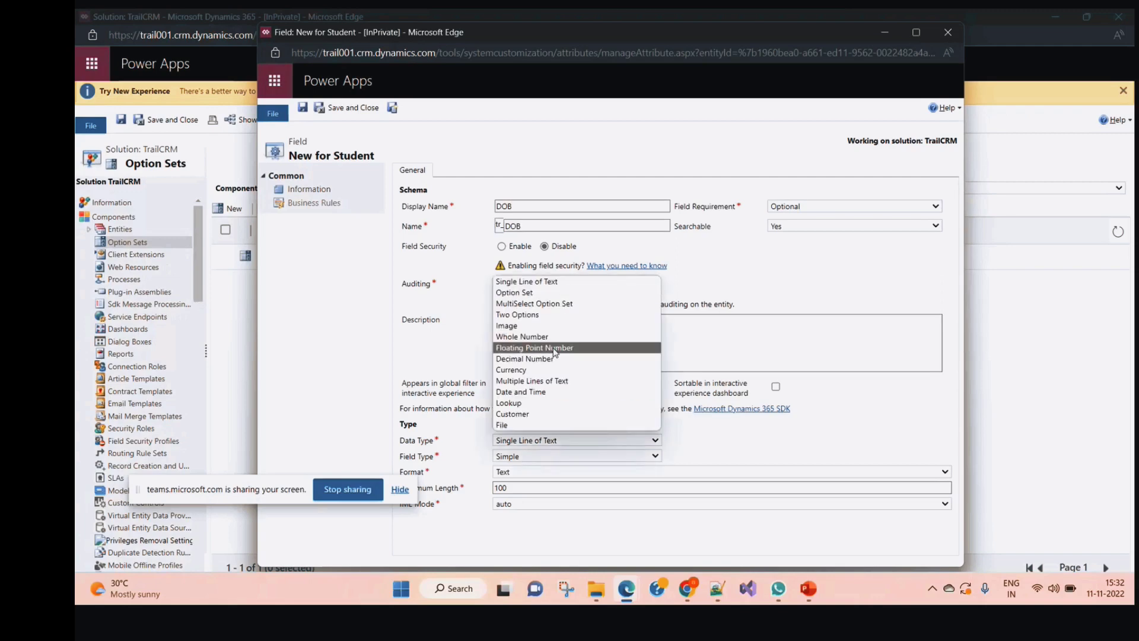
click(543, 392)
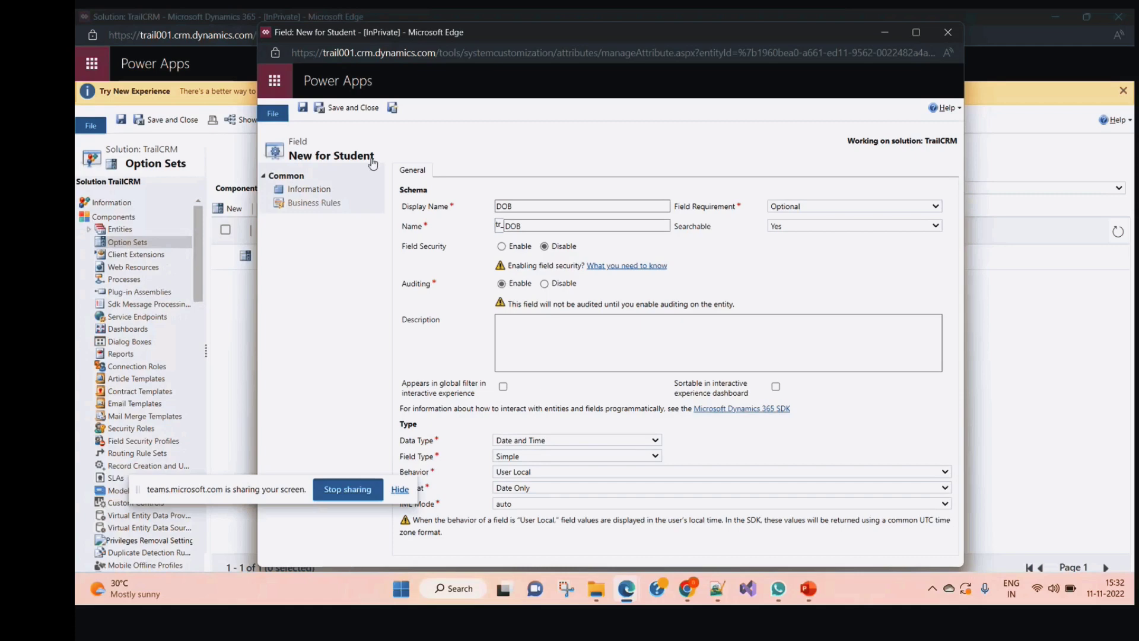
click(360, 110)
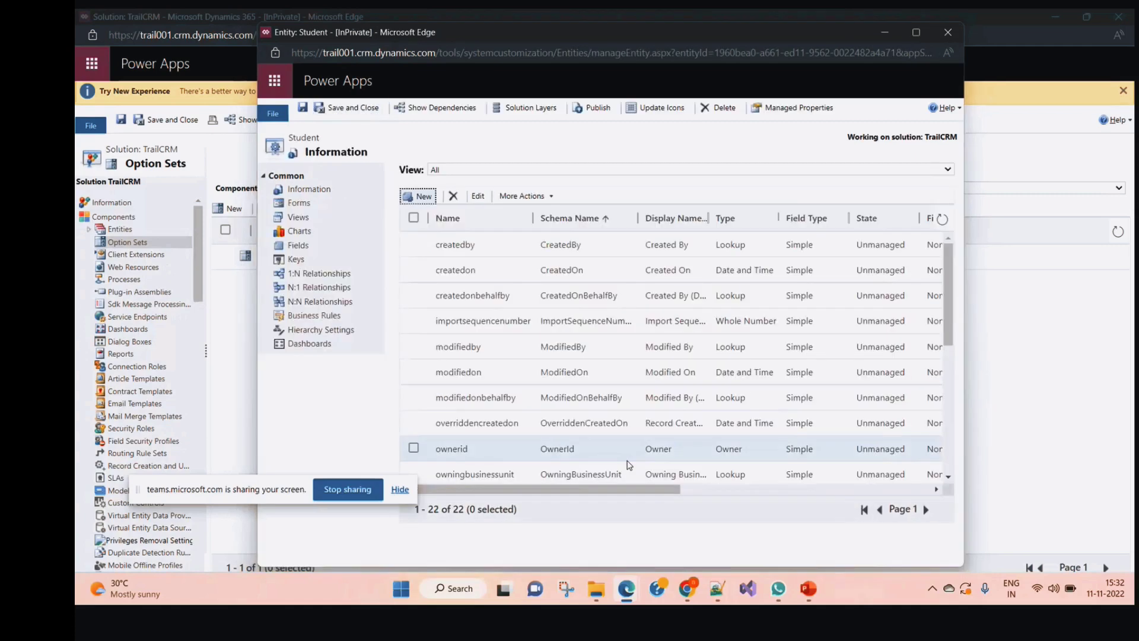
Open the Student main Information form full screen with Field Explorer filtered to Custom Fields
click(315, 208)
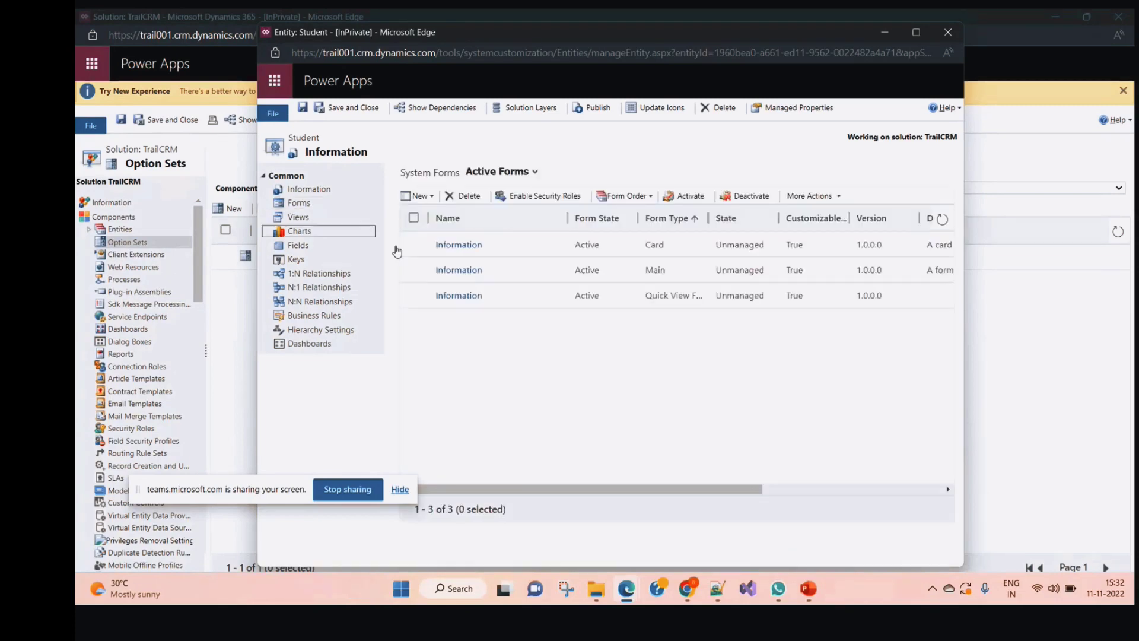
click(473, 271)
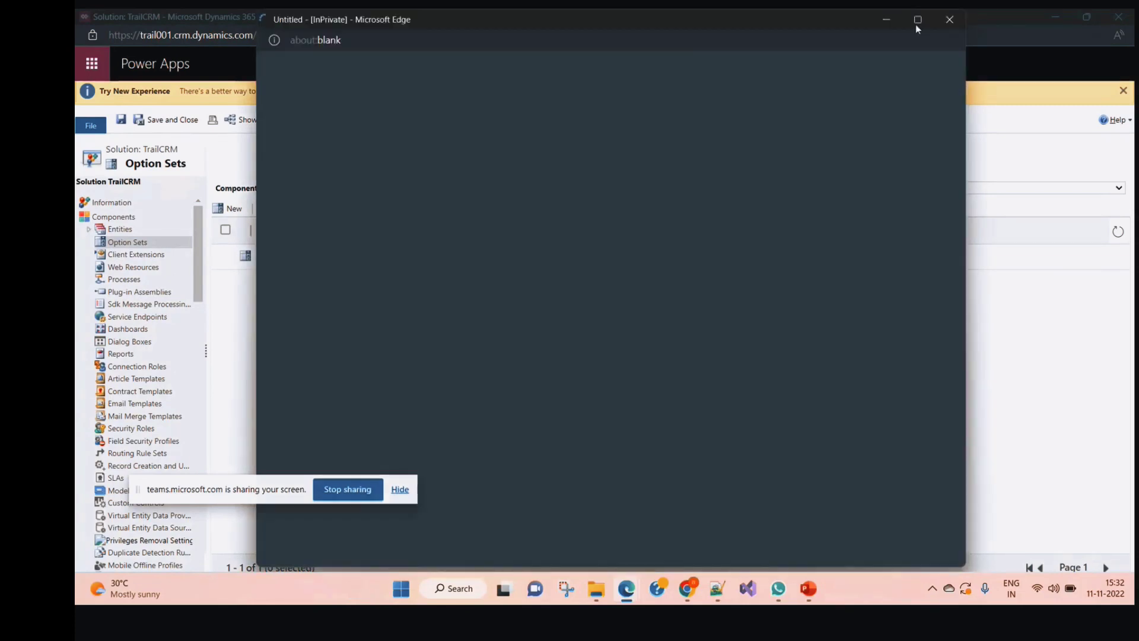
click(916, 23)
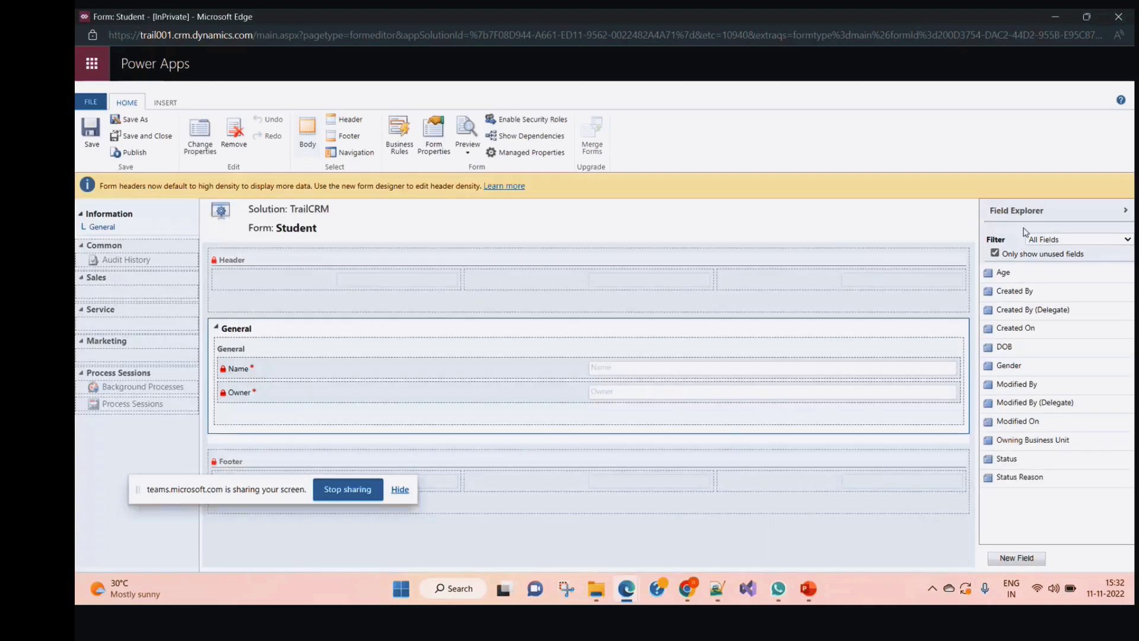
click(1087, 241)
click(1062, 268)
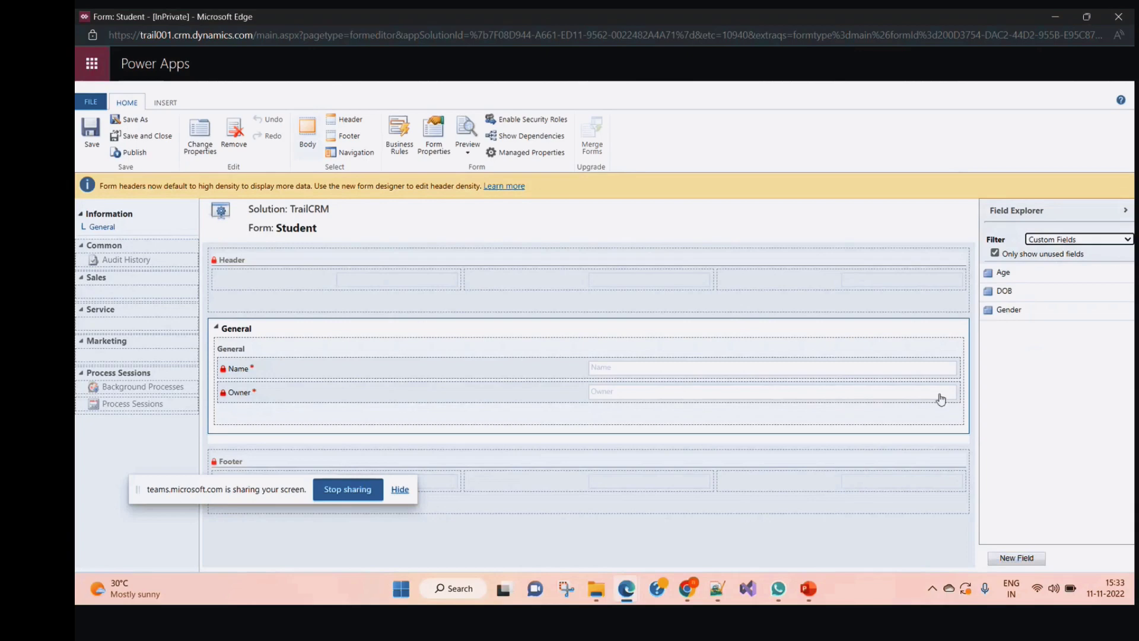
Add Age, DOB and Gender to the General section, ordered below Name
click(299, 367)
drag(1003, 274, 279, 387)
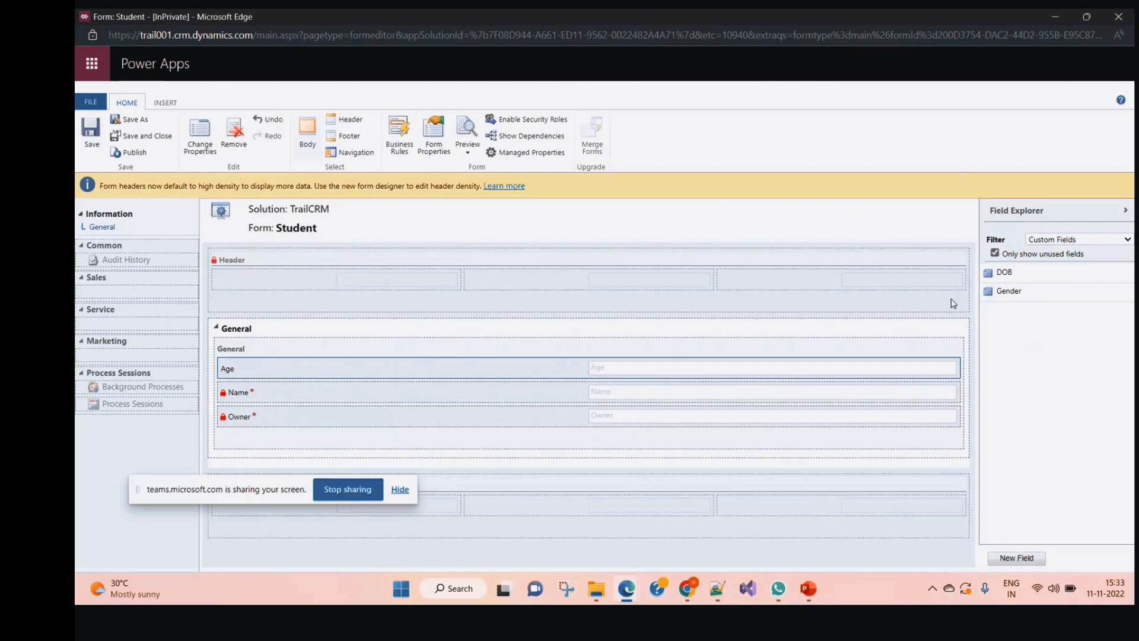
drag(1005, 272, 261, 392)
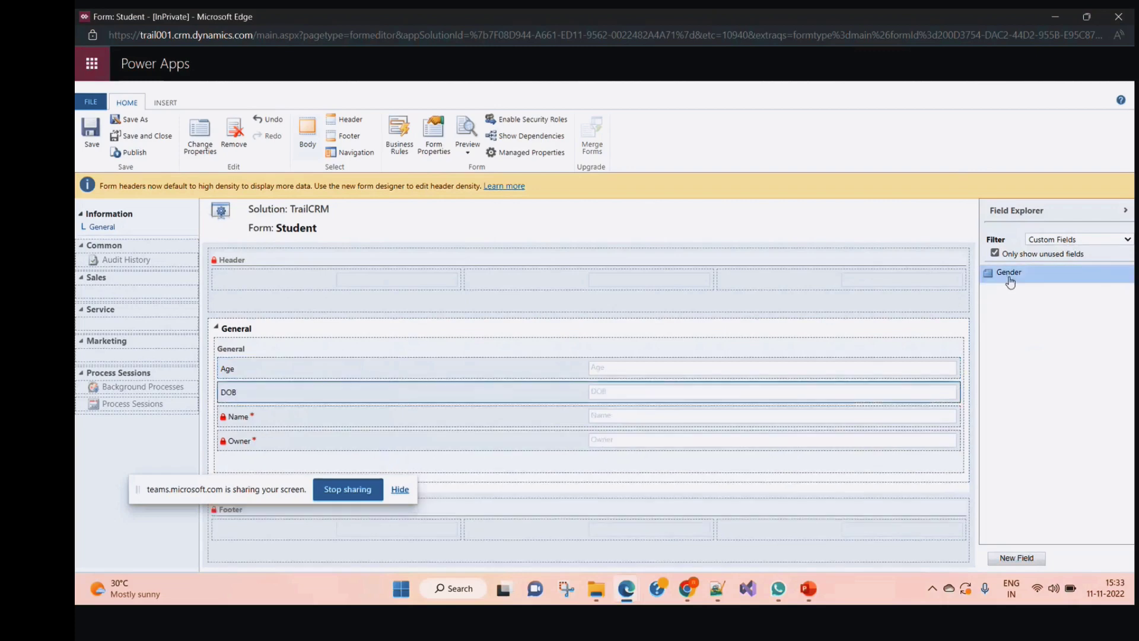
drag(1010, 282, 265, 370)
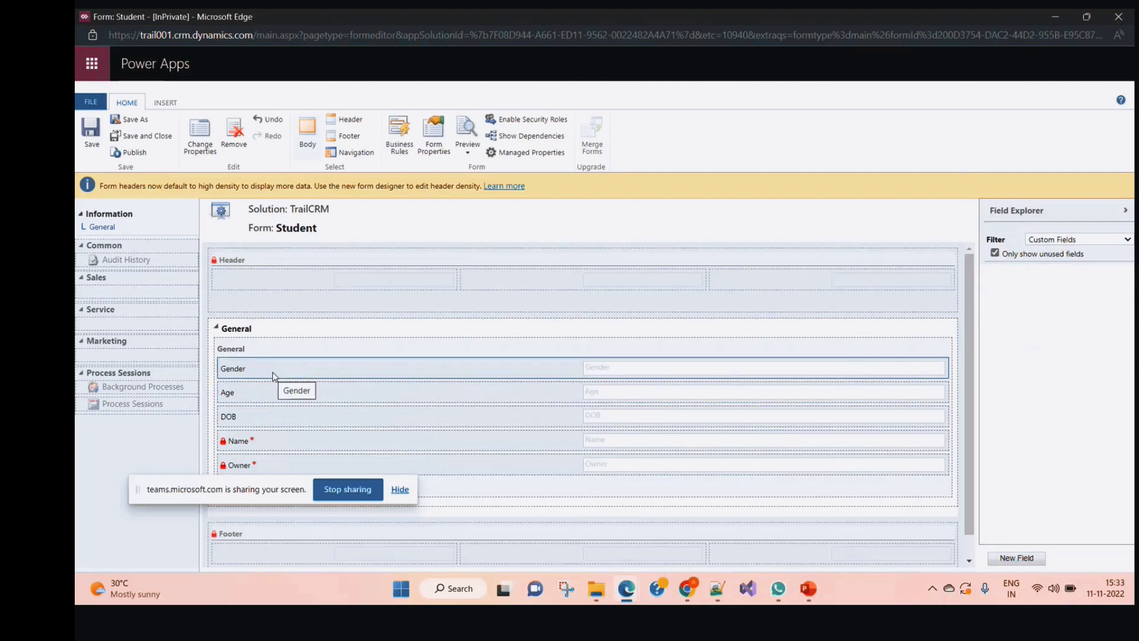
key(ctrl+z)
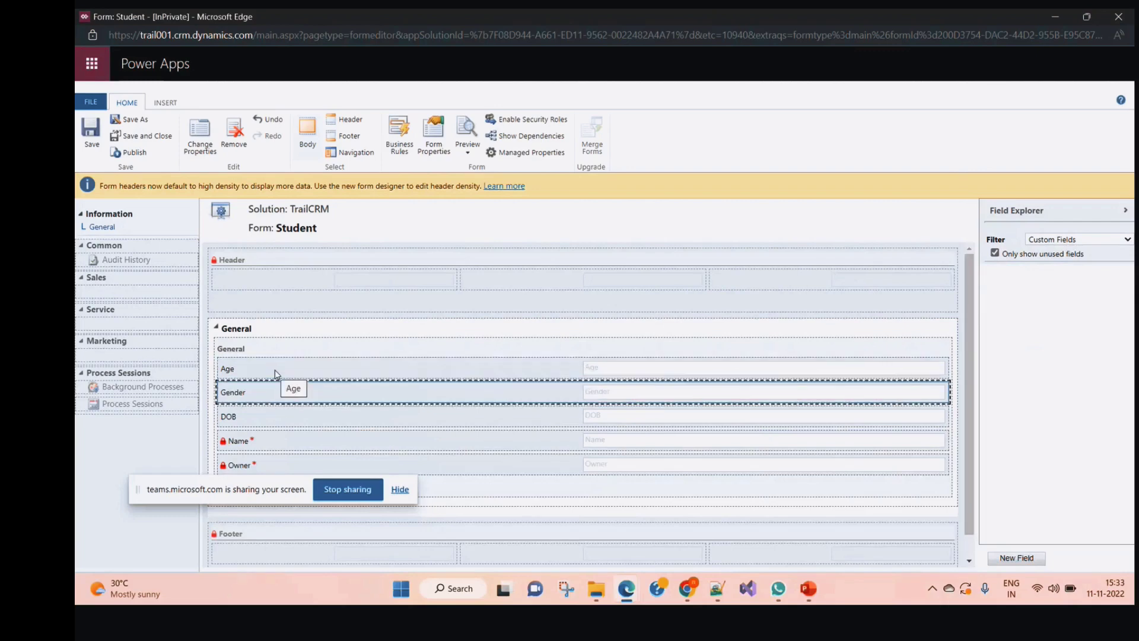
key(ctrl+y)
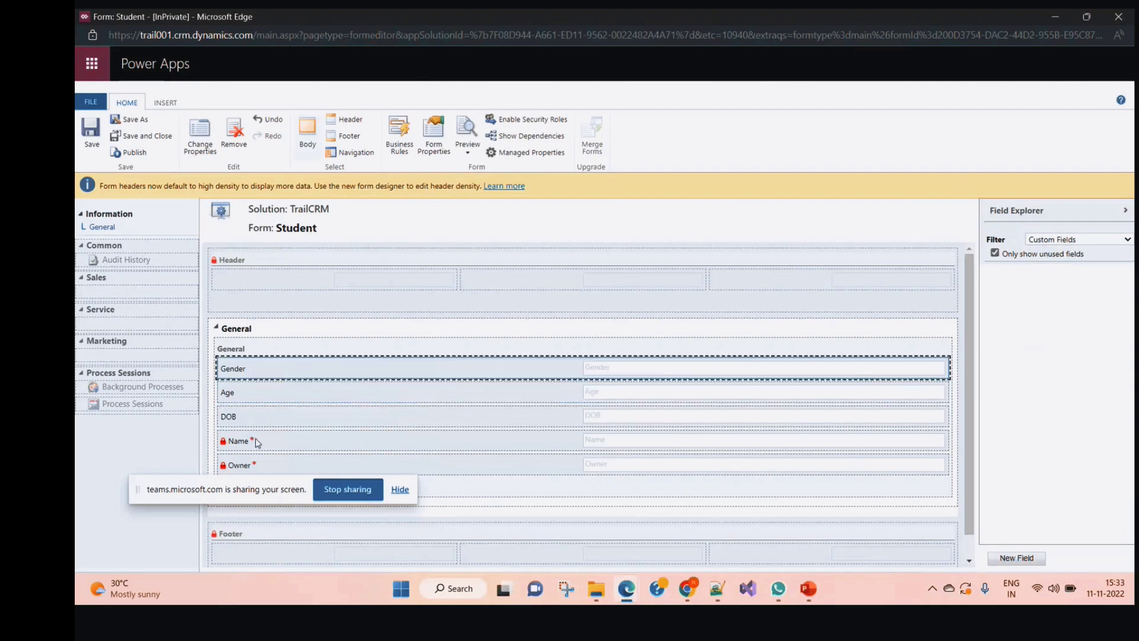
click(256, 442)
key(Up)
key(Up)
key(Up)
click(257, 423)
key(Up)
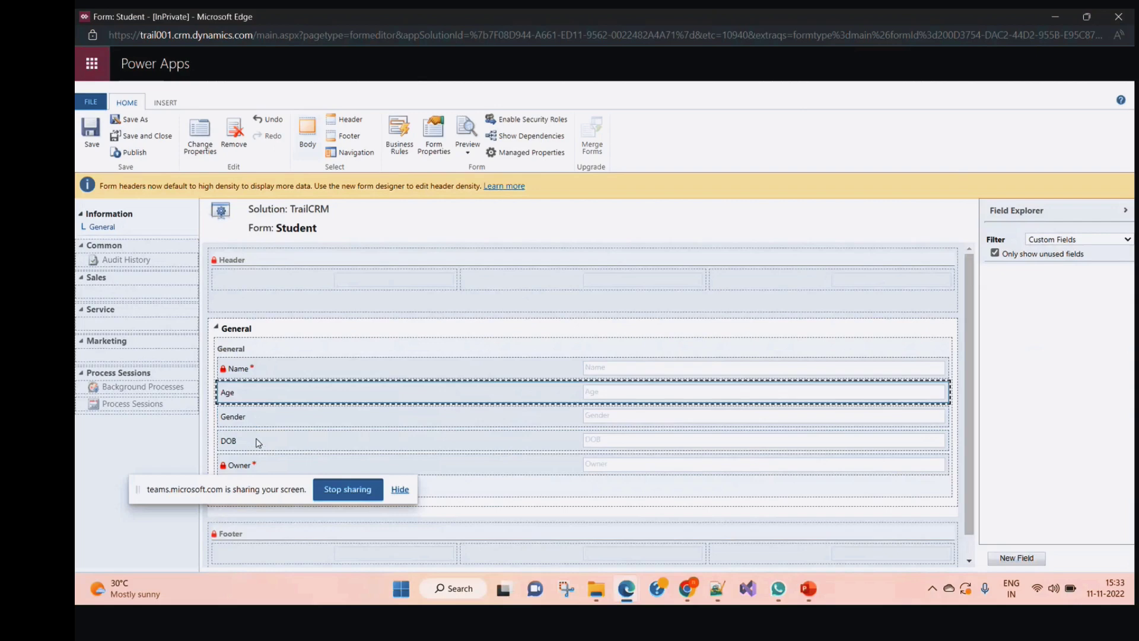
Save and publish the Student form, then bring the Security window forward
click(91, 127)
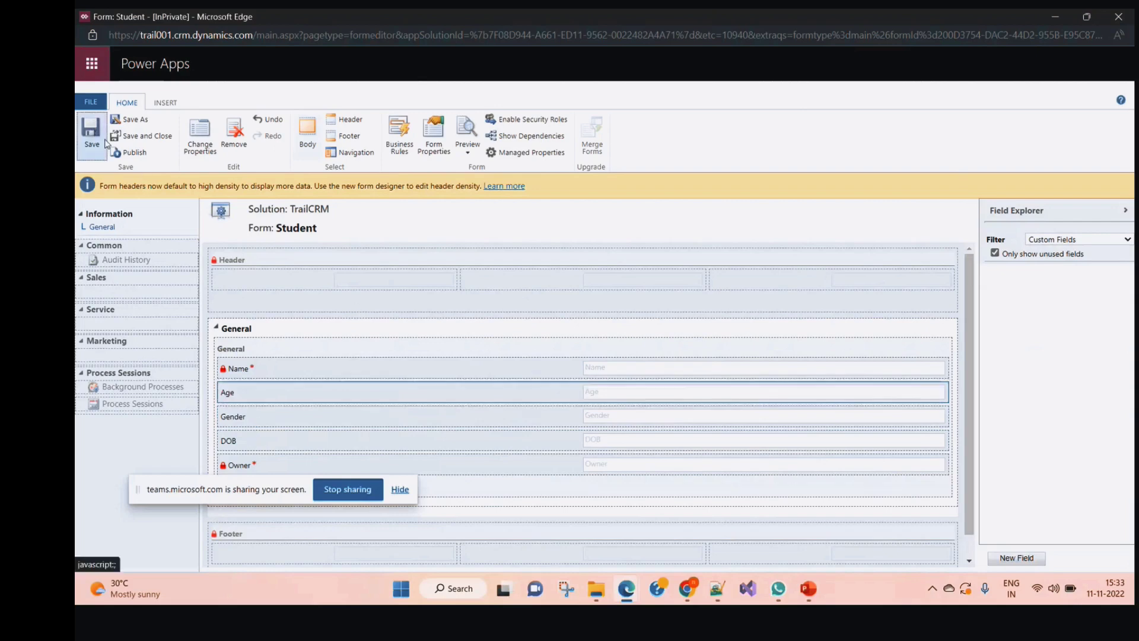
click(132, 156)
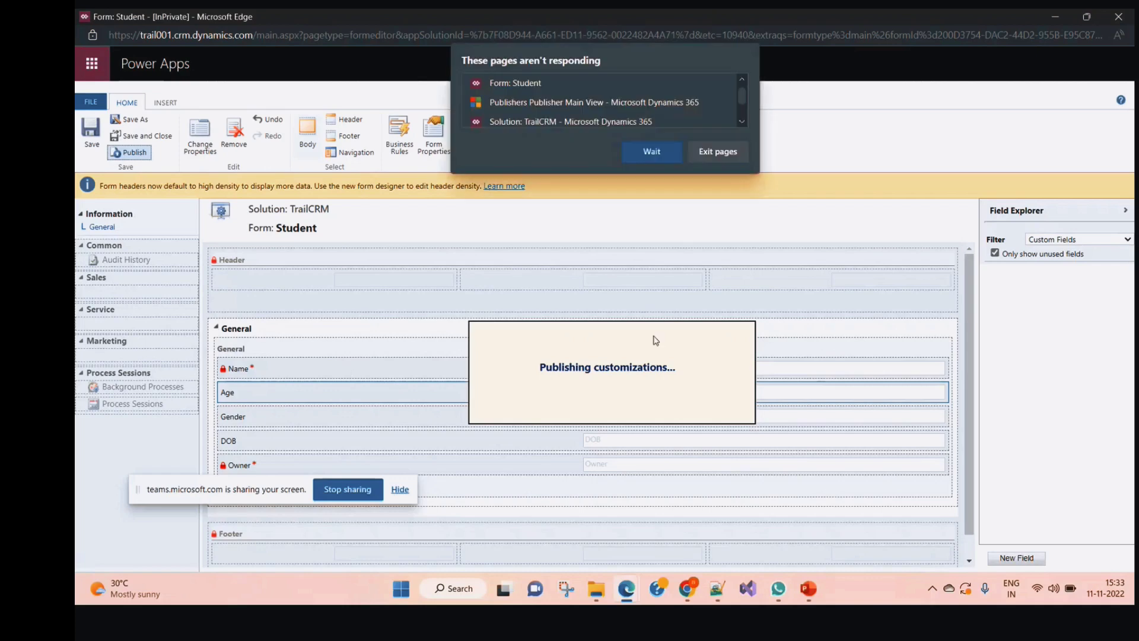
click(621, 591)
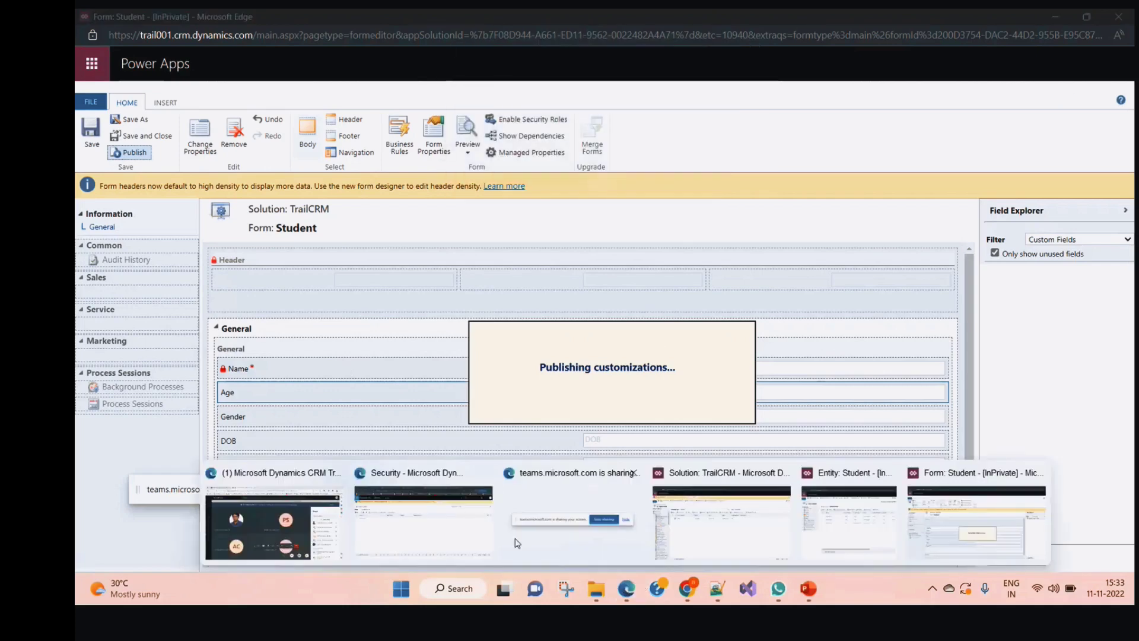
click(358, 538)
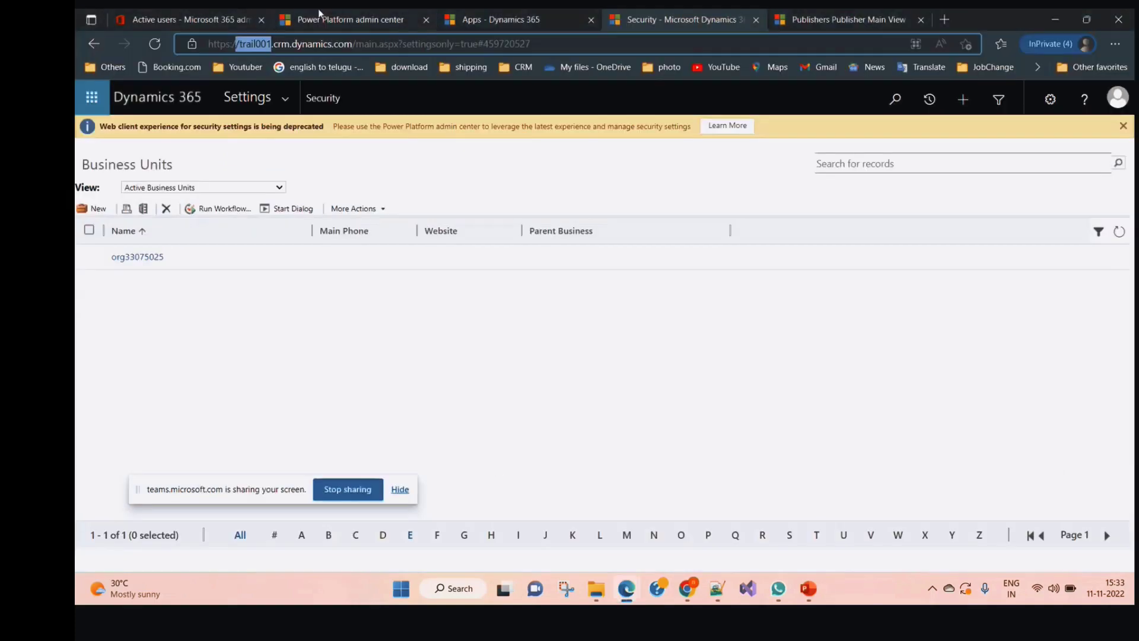
Launch the Dynamics 365 — custom app from the apps list and go to Accounts
click(352, 13)
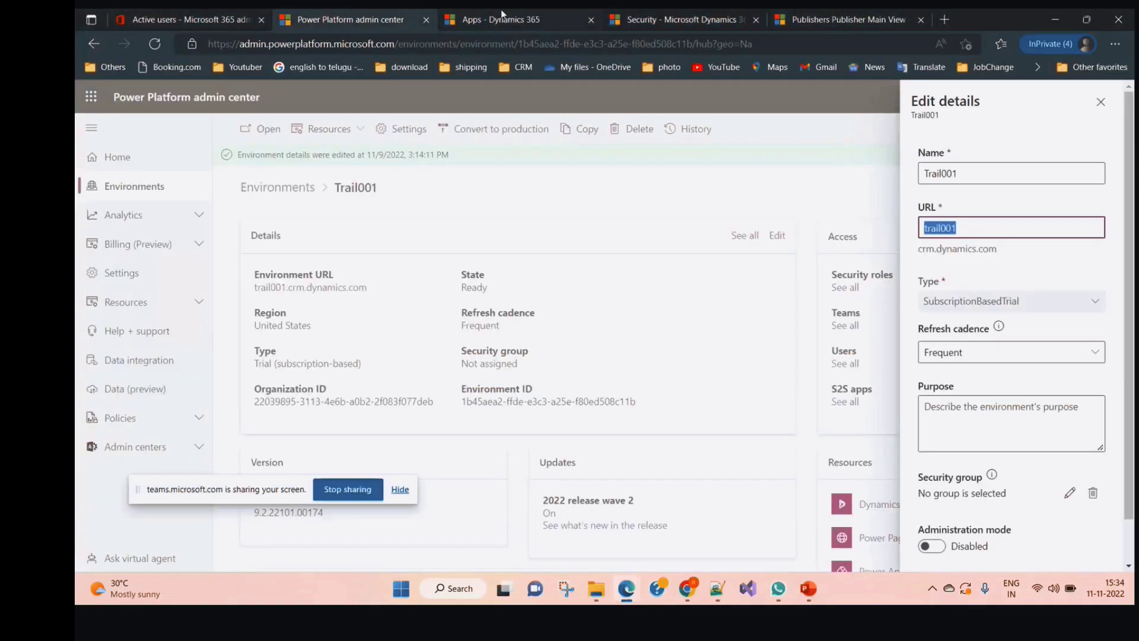
click(501, 13)
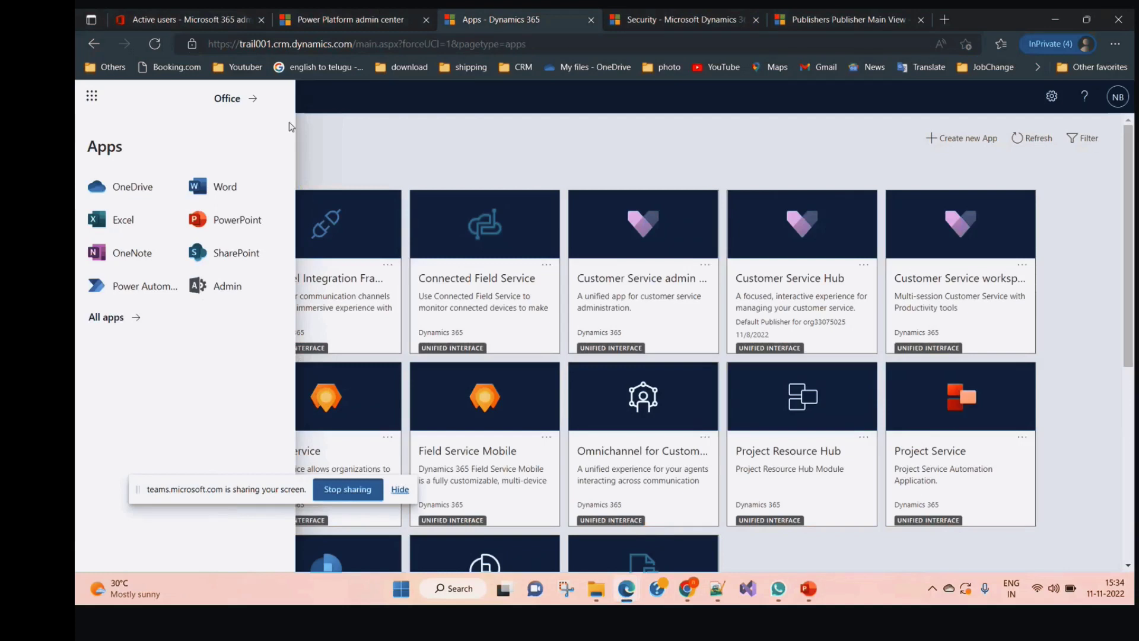
click(97, 102)
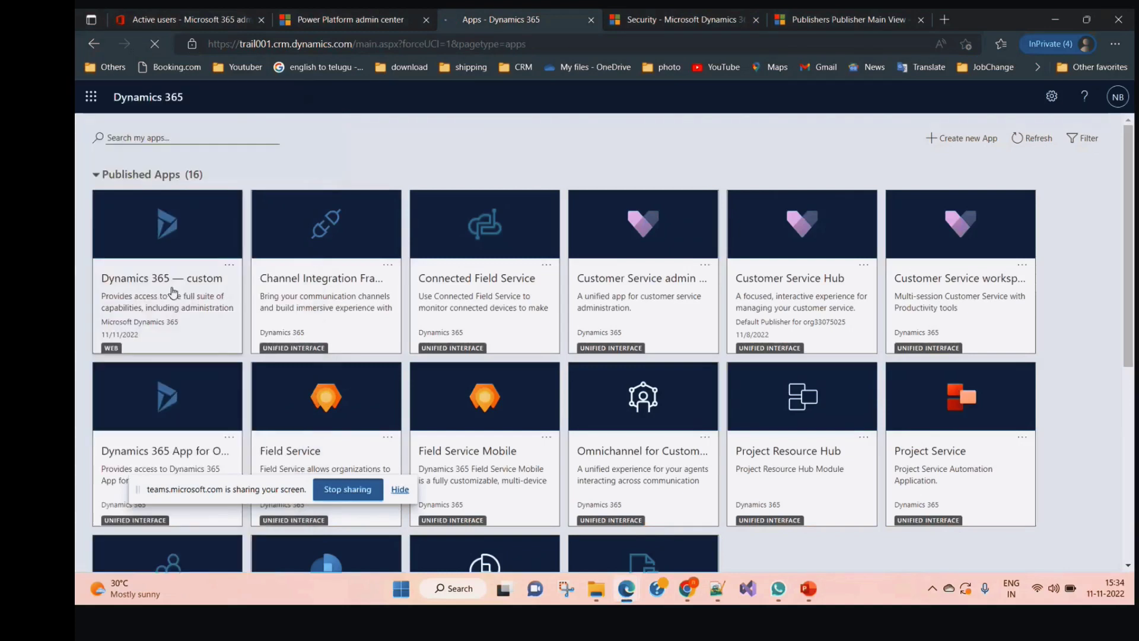
click(173, 291)
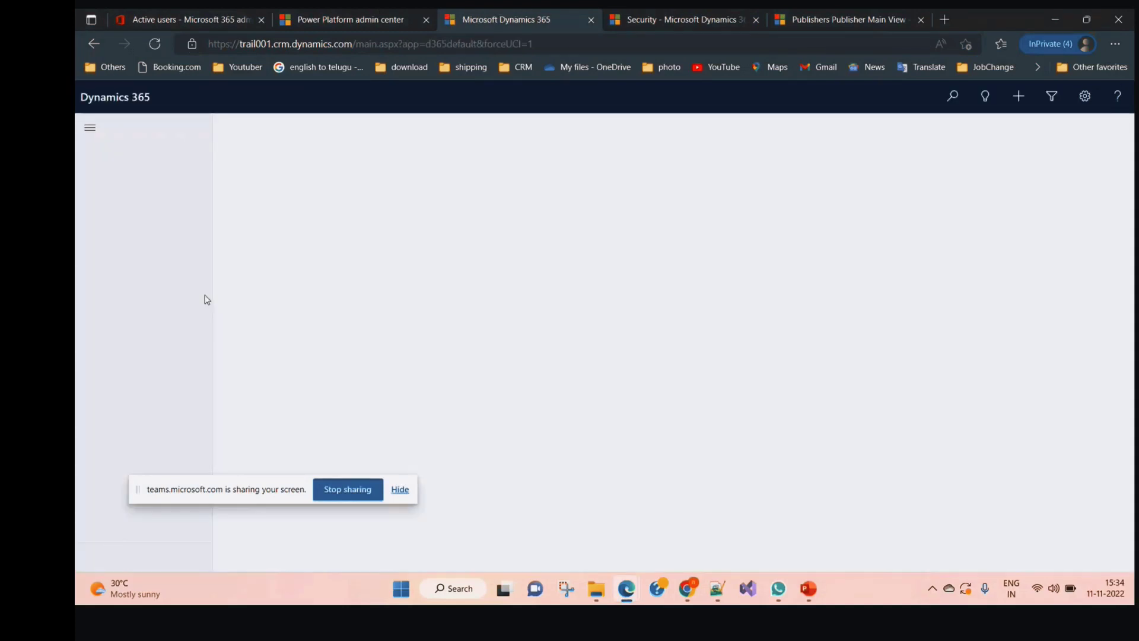
click(127, 347)
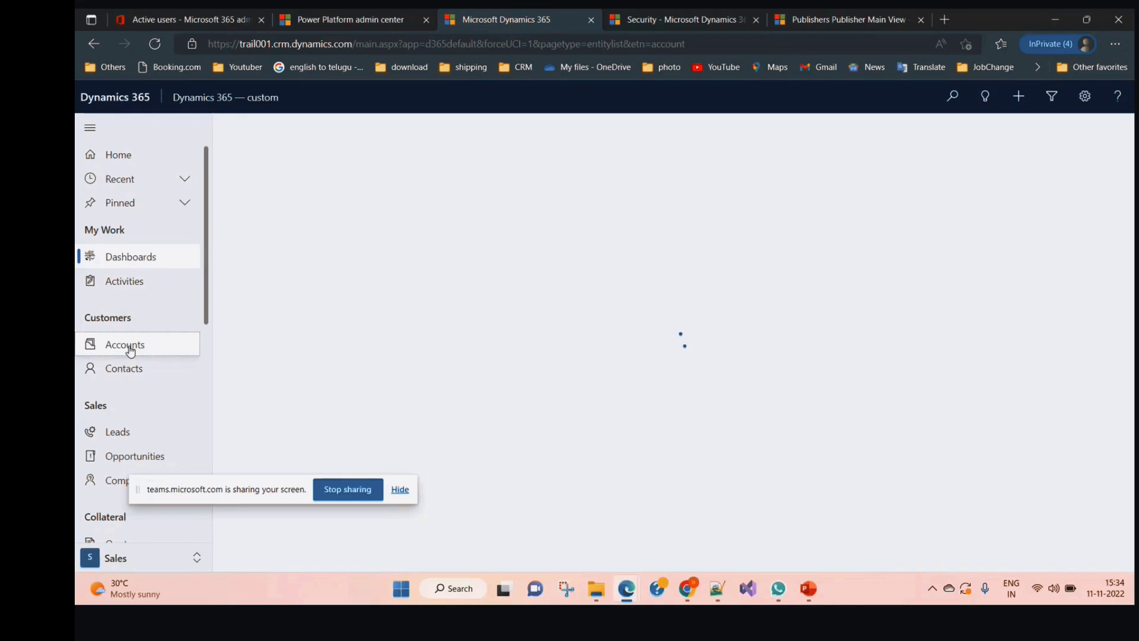
Switch between Accounts and Contacts in the custom app until My Active Accounts loads with 0 records
drag(128, 346, 130, 345)
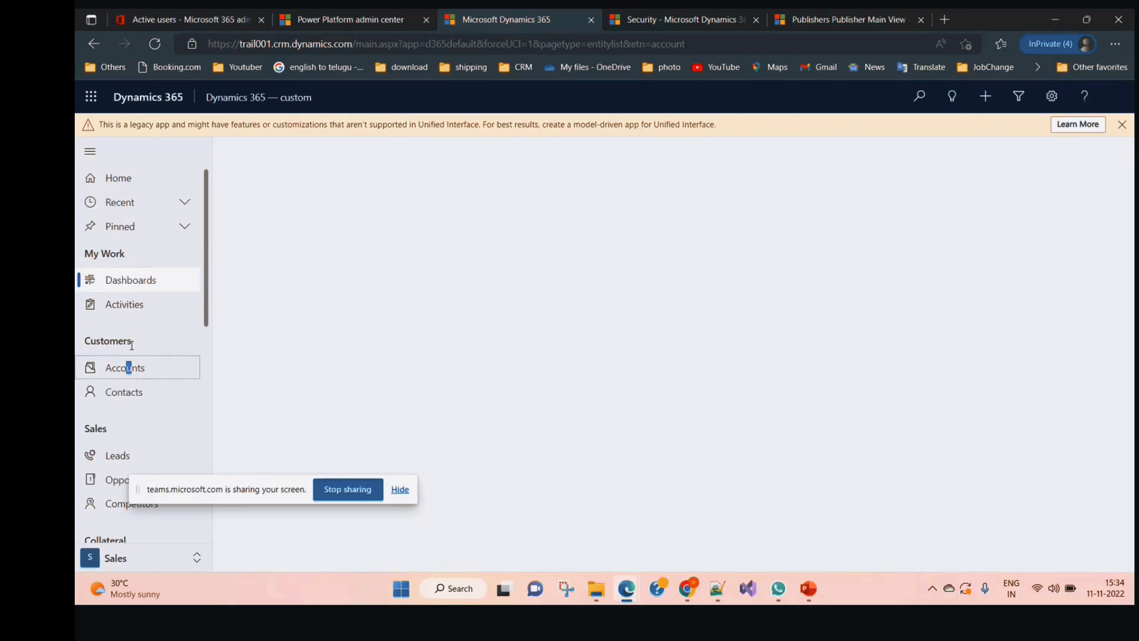
click(126, 371)
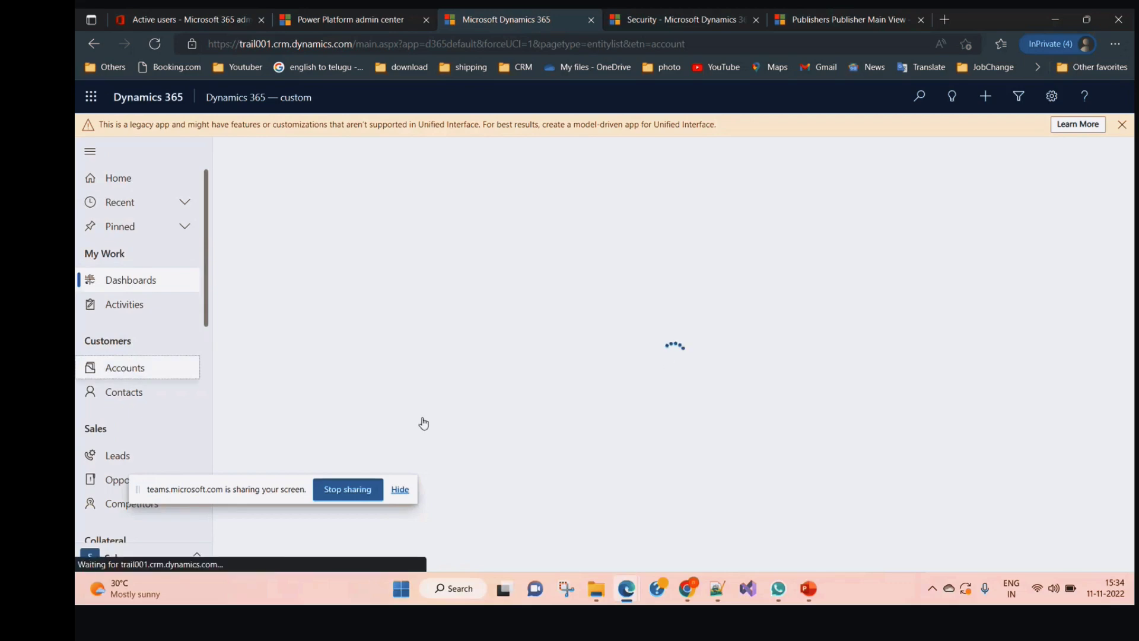
mouse_move(626, 588)
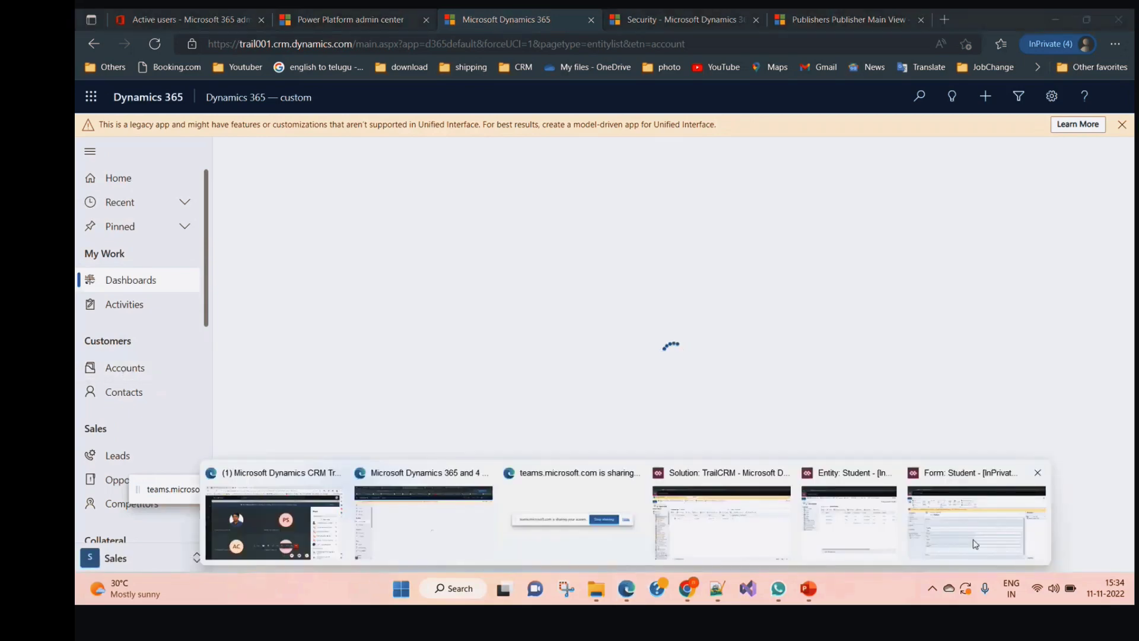
click(975, 544)
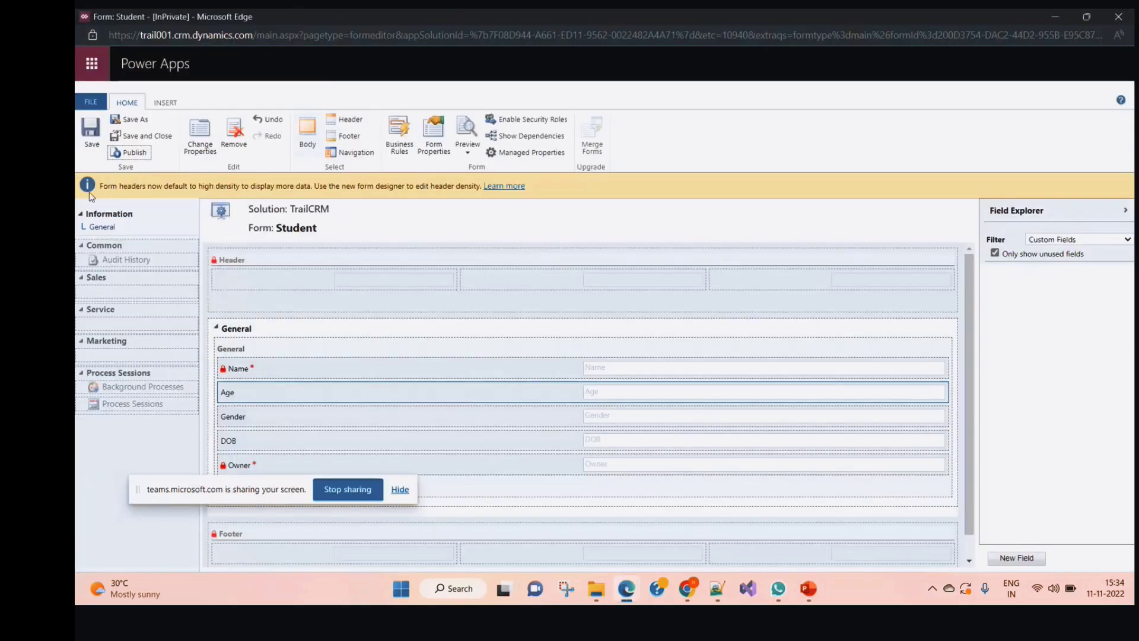
click(1067, 15)
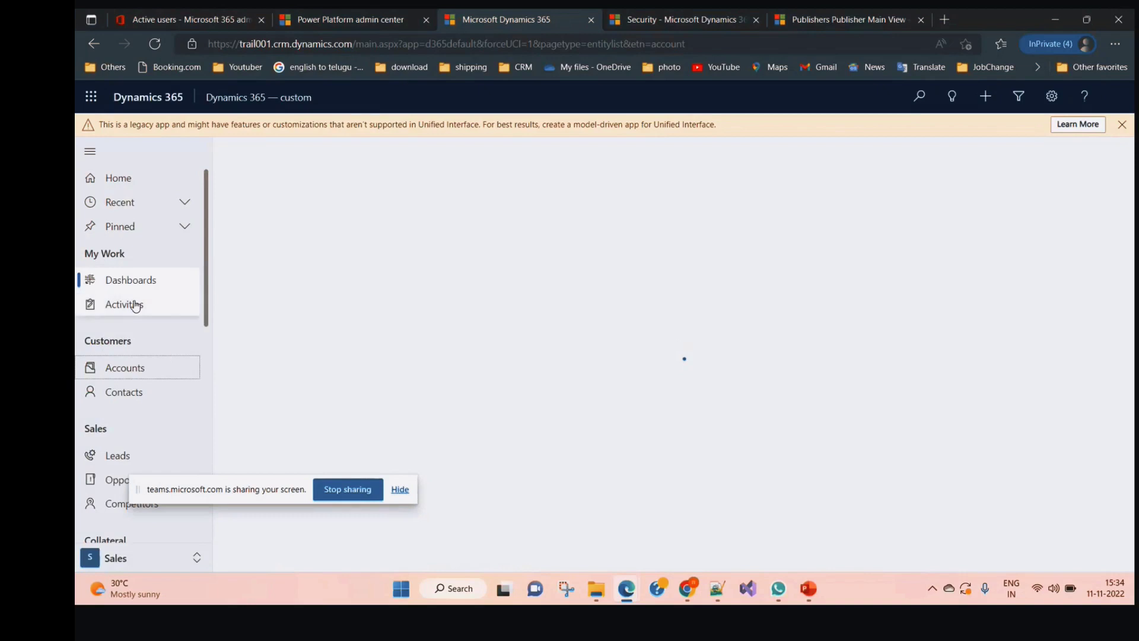
click(145, 369)
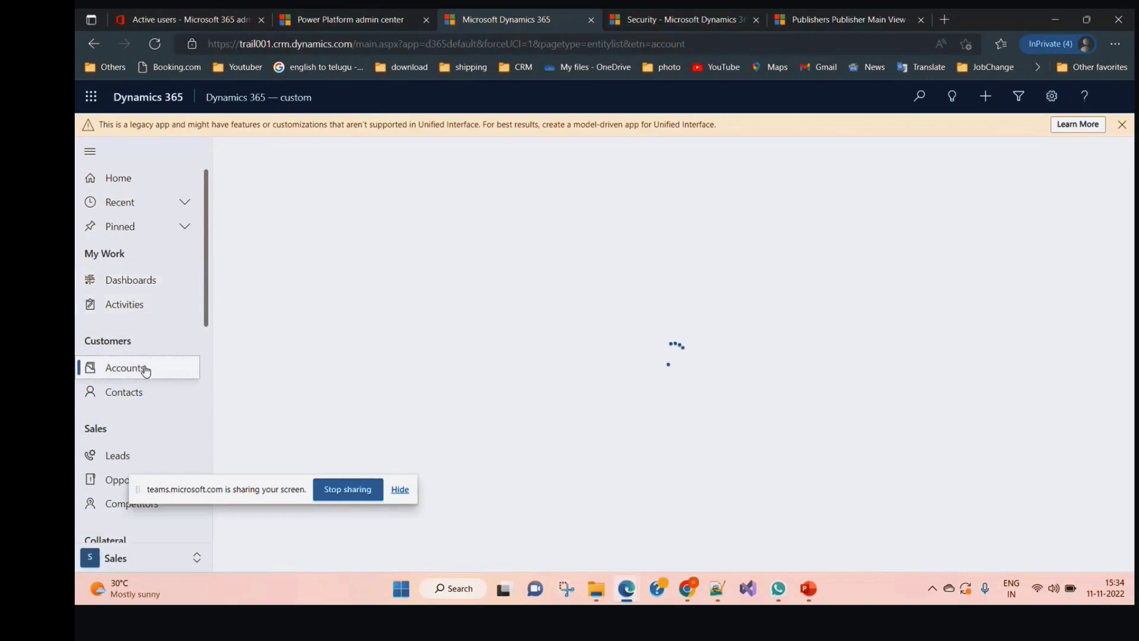
click(142, 394)
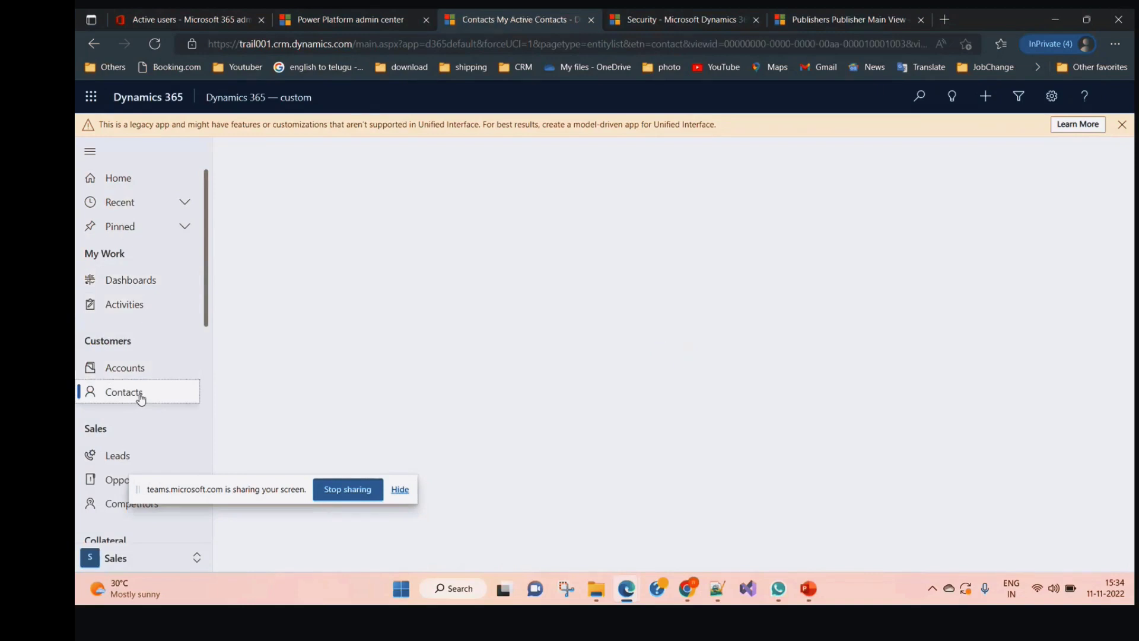
click(139, 371)
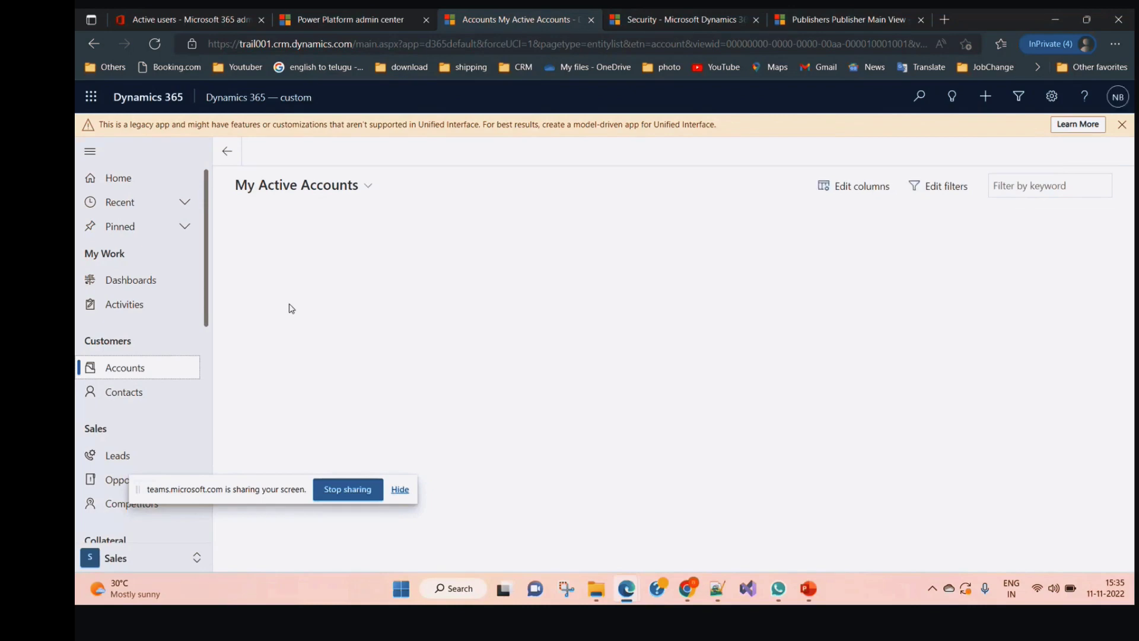
click(121, 370)
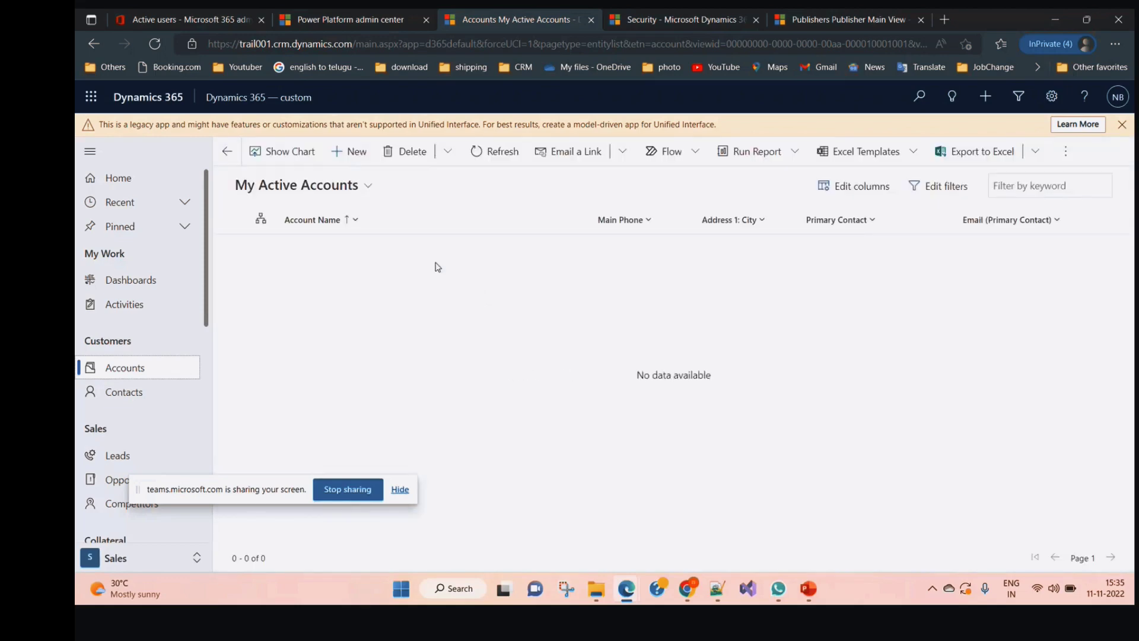
Switch to the All Accounts view and open the A. Datum account record
click(368, 186)
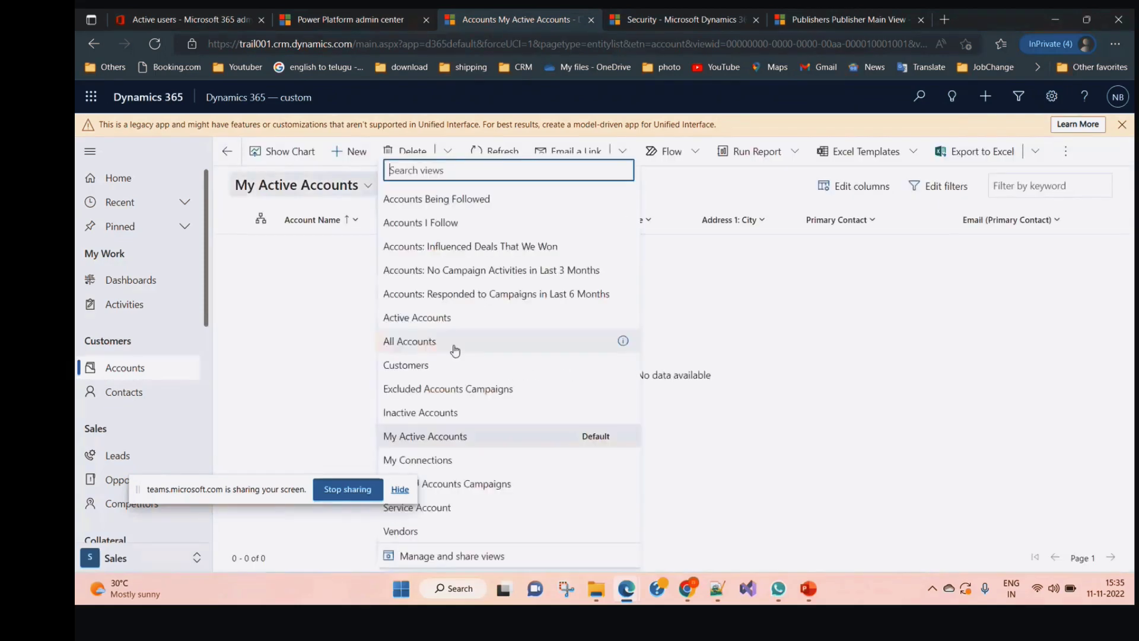
click(453, 344)
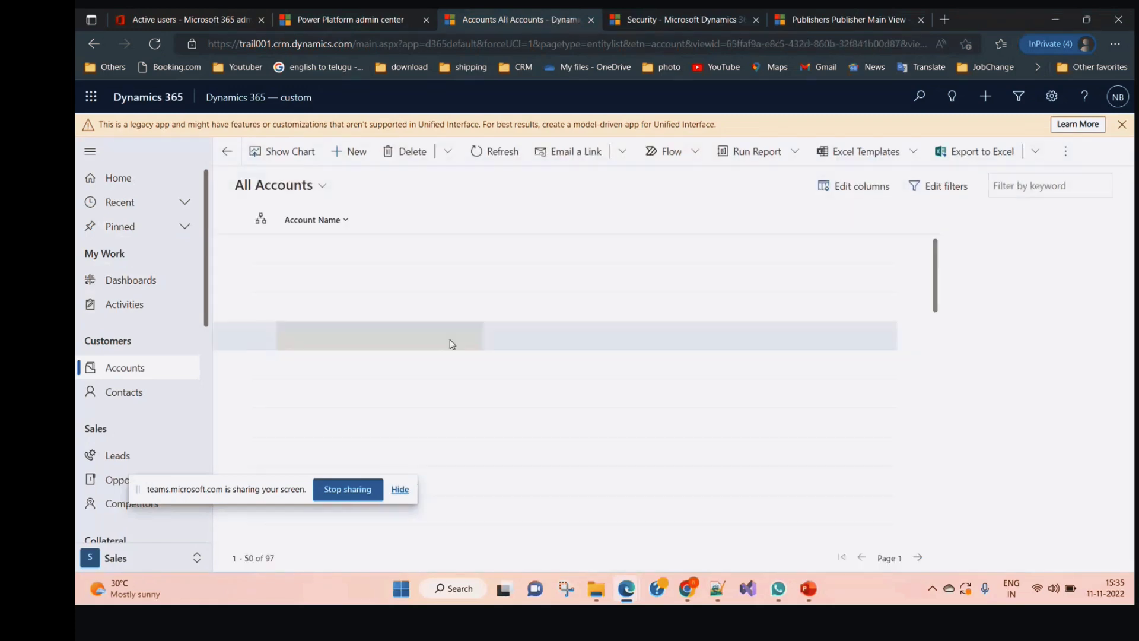
click(303, 279)
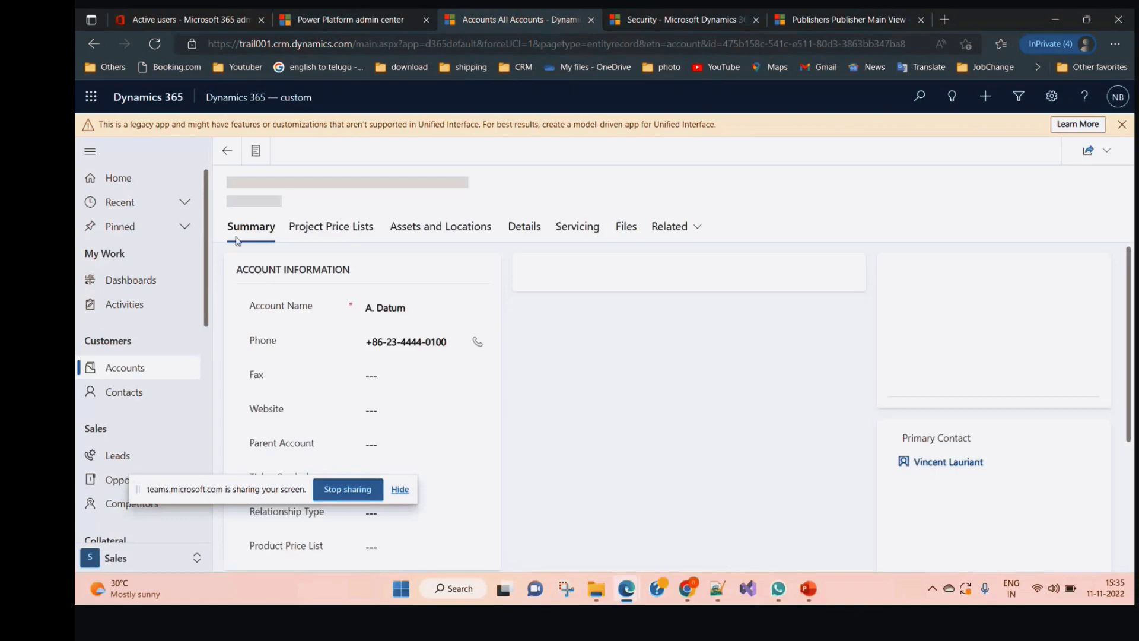
Browse A. Datum's Project Price Lists, Assets and Locations, Details and Servicing sections, then scroll its Summary
click(340, 231)
click(442, 228)
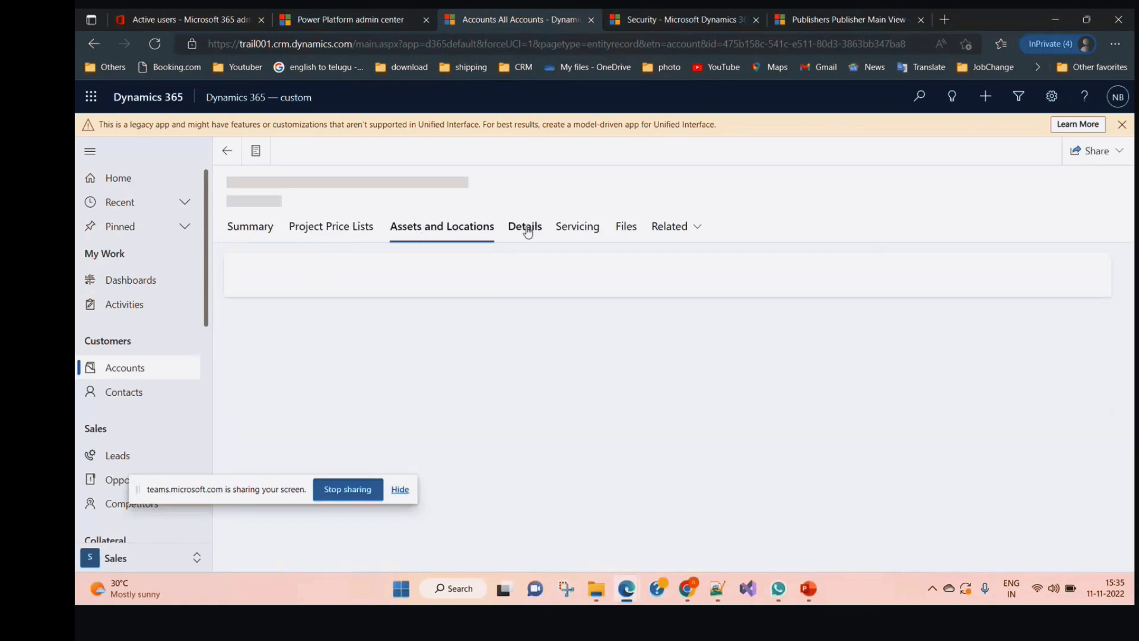
click(528, 231)
click(579, 226)
click(261, 227)
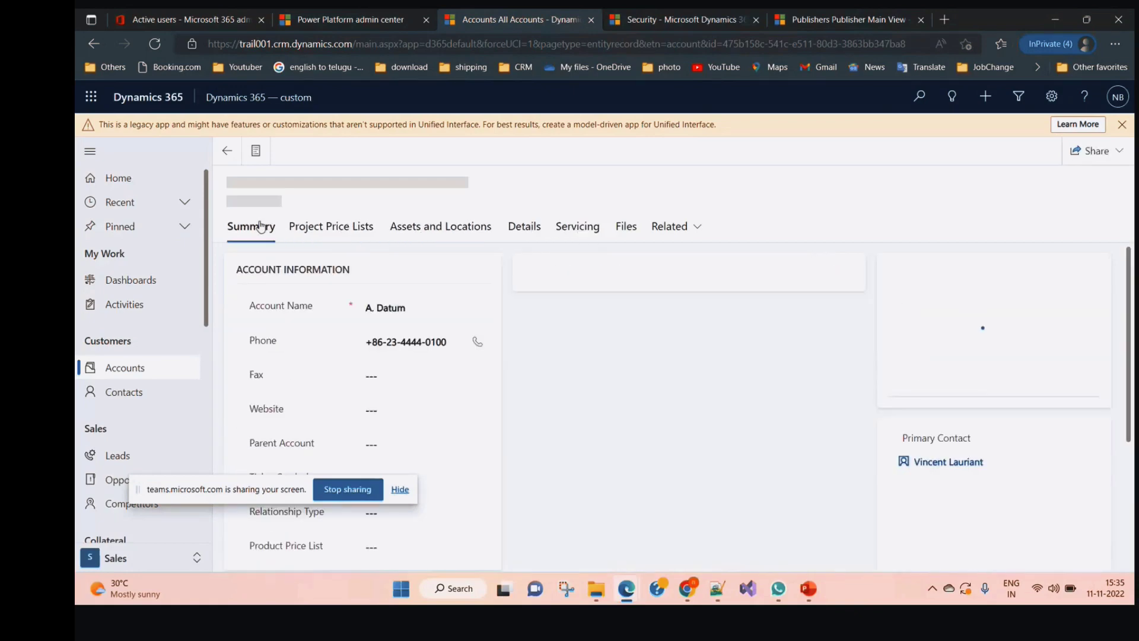
scroll(497, 368, down, 1)
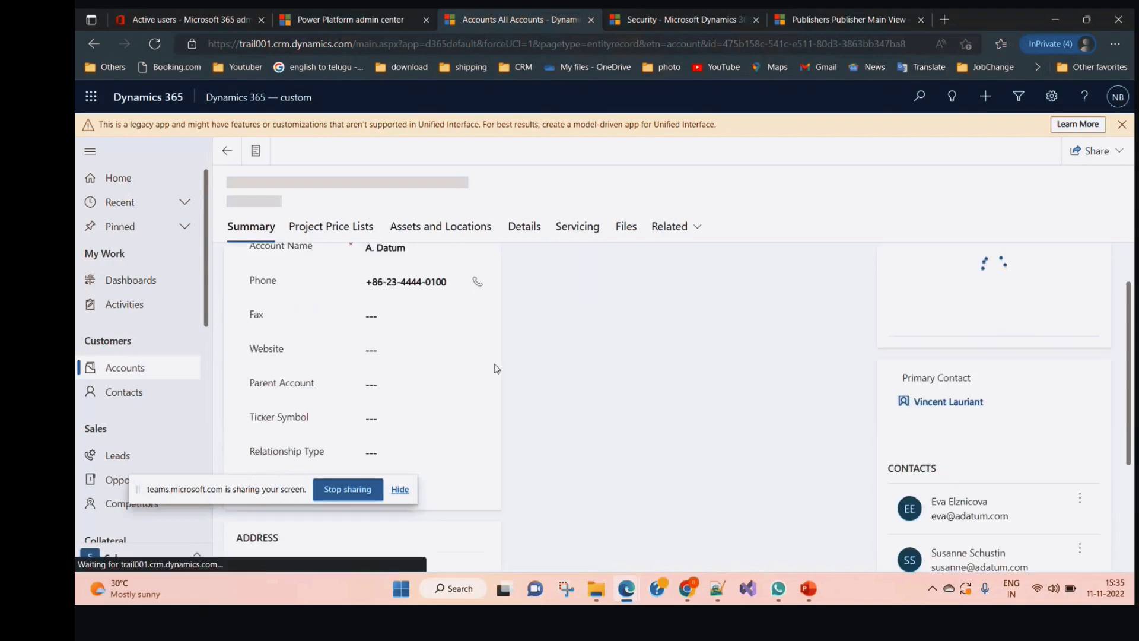
scroll(495, 369, down, 2)
scroll(280, 387, down, 1)
scroll(274, 383, up, 2)
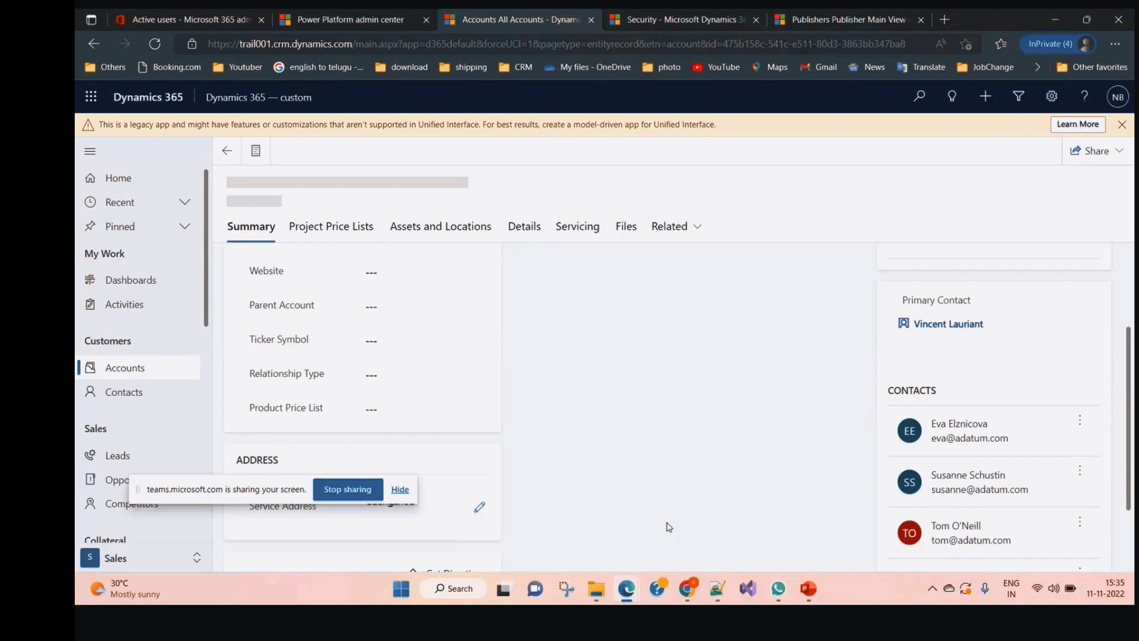
Return to the Student form editor and show its INSERT options
mouse_move(626, 588)
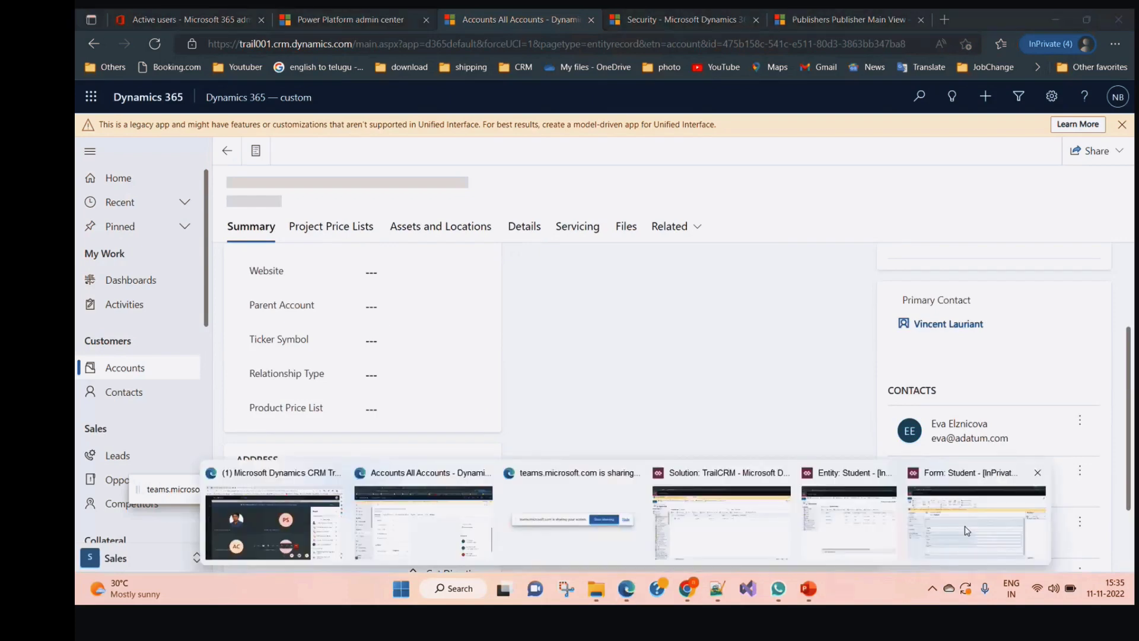
click(966, 530)
click(166, 102)
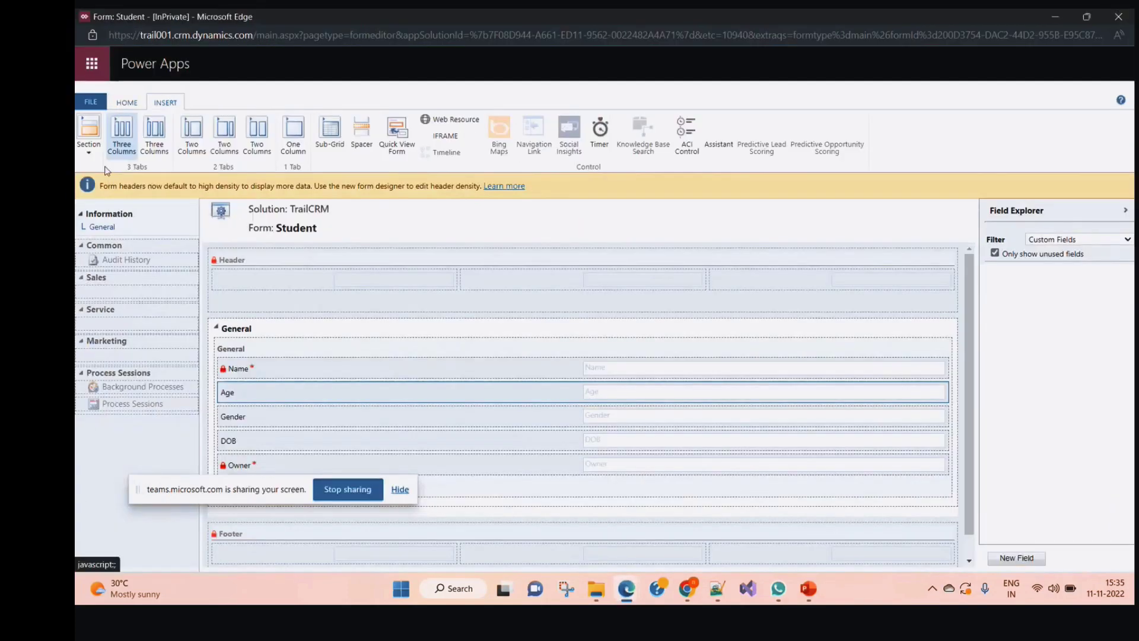
Check the Section layout choices, then close the Form: Student editor window
click(89, 151)
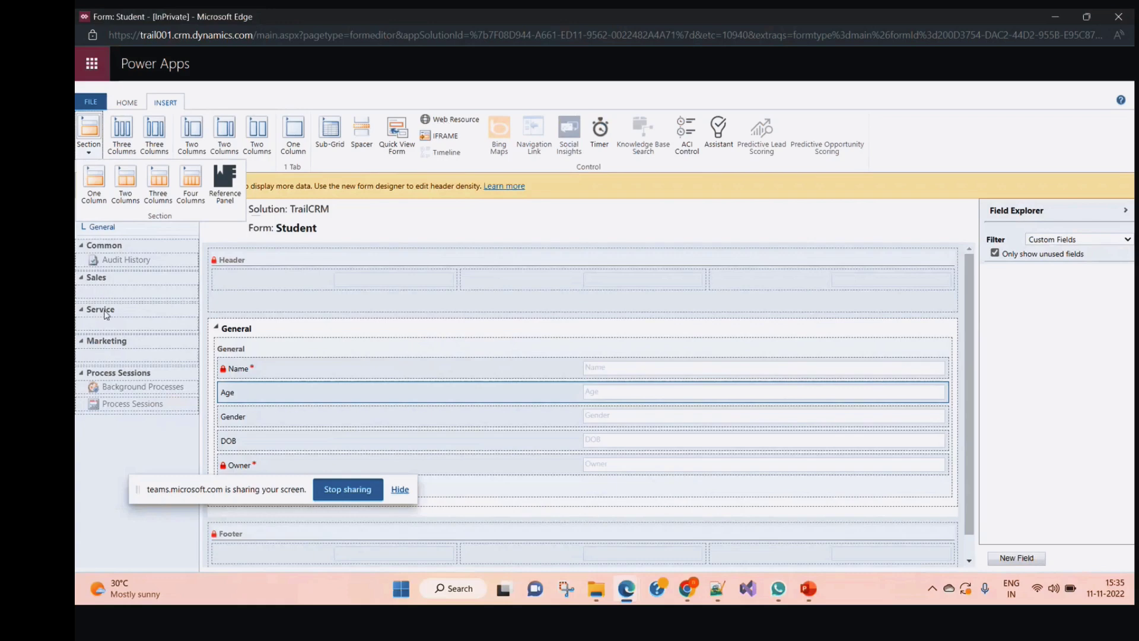
click(1121, 15)
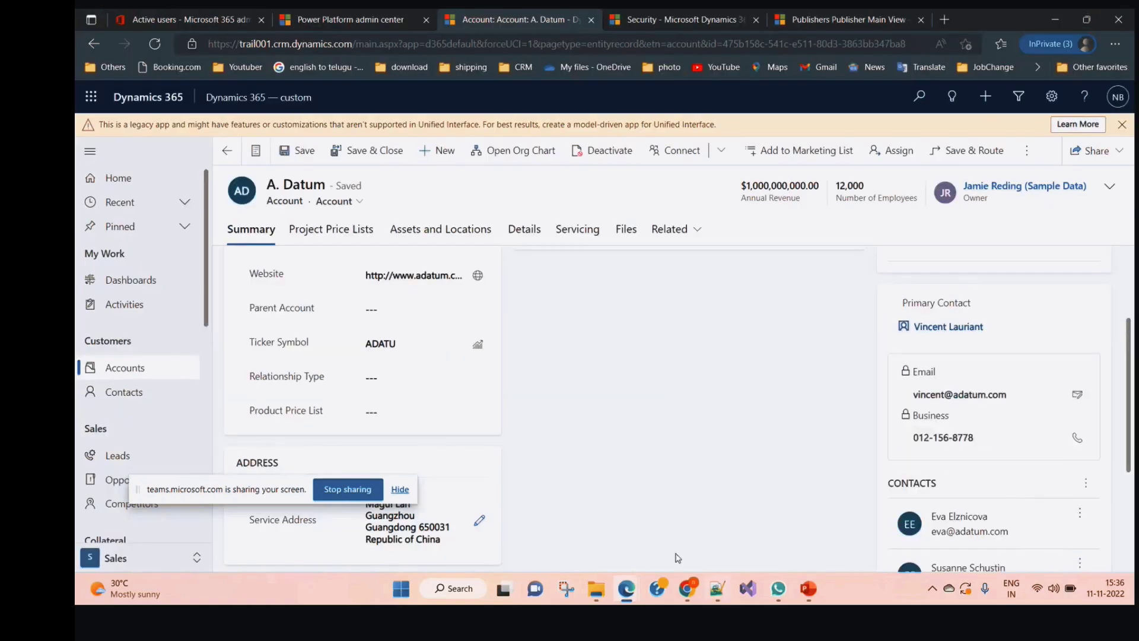
Refocus the A. Datum account page, scroll the sitemap, and open then dismiss the area switcher
mouse_move(626, 588)
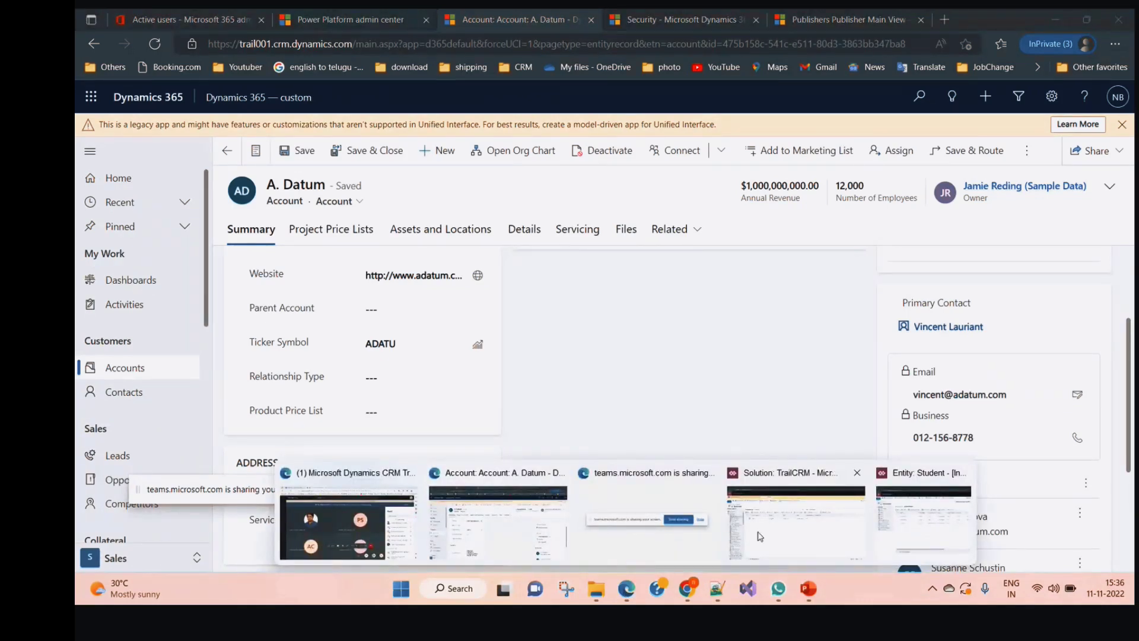
click(481, 527)
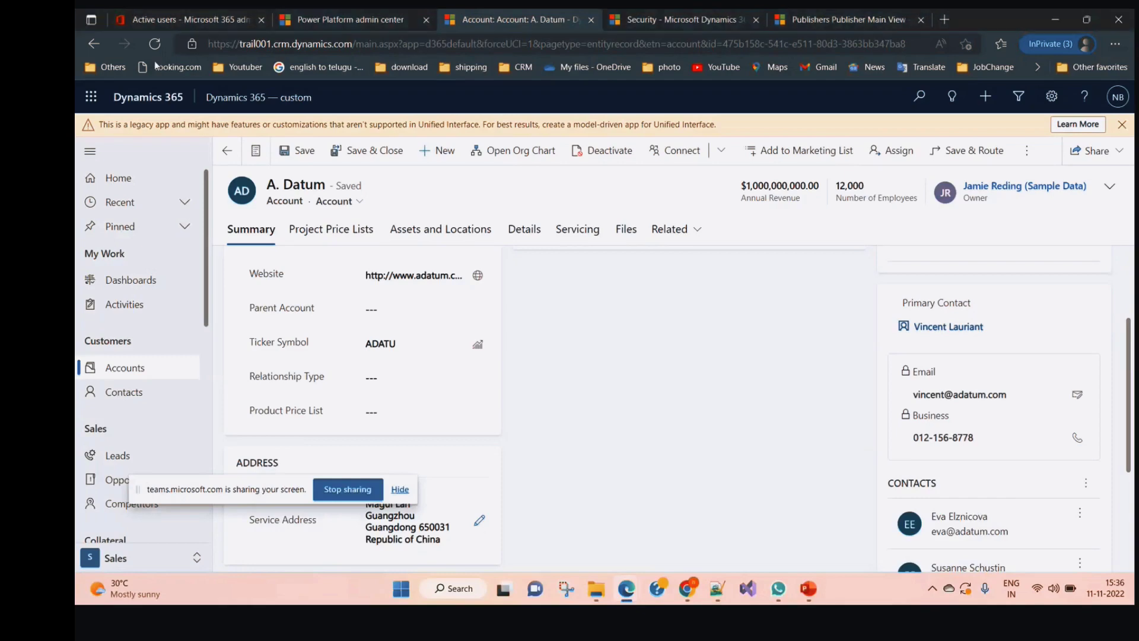
scroll(113, 457, down, 1)
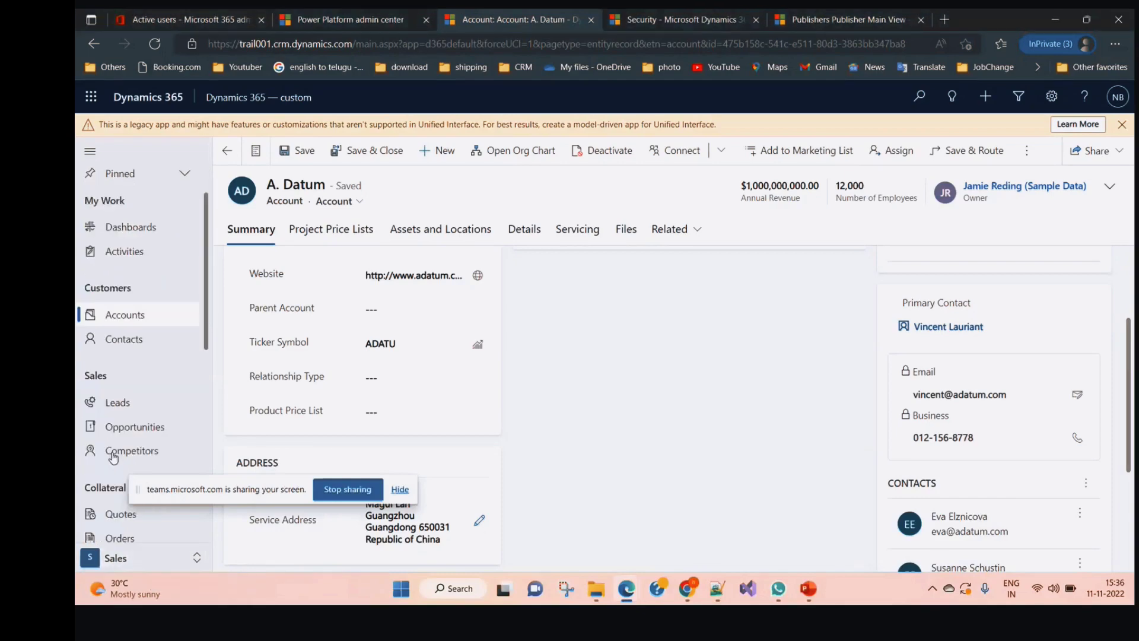
scroll(113, 457, down, 5)
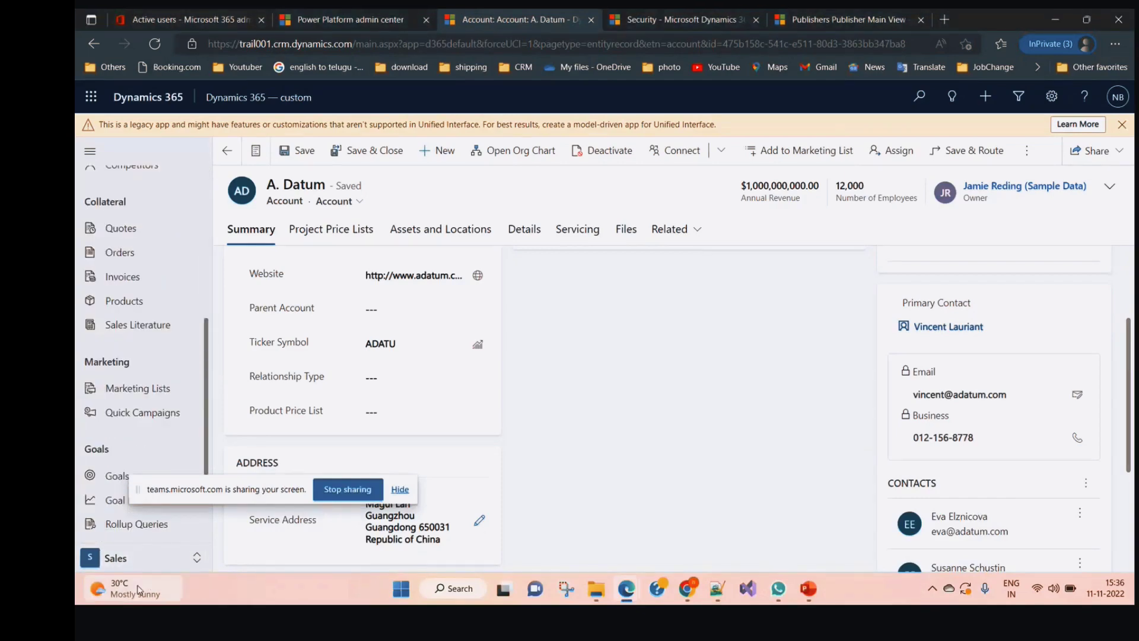
scroll(122, 562, down, 3)
click(123, 561)
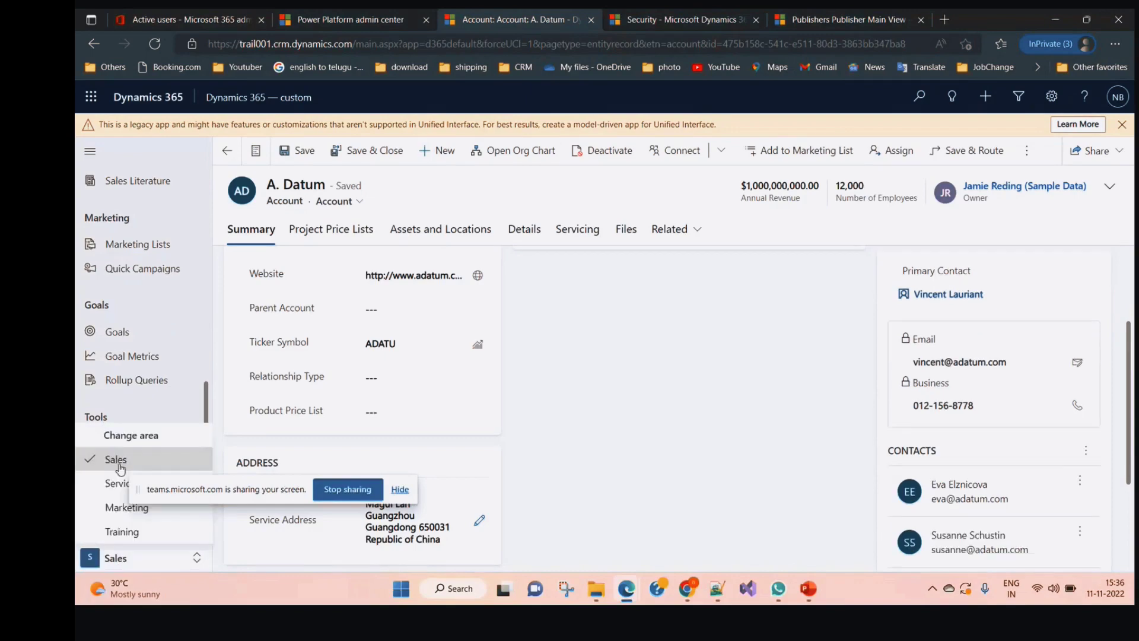
click(117, 461)
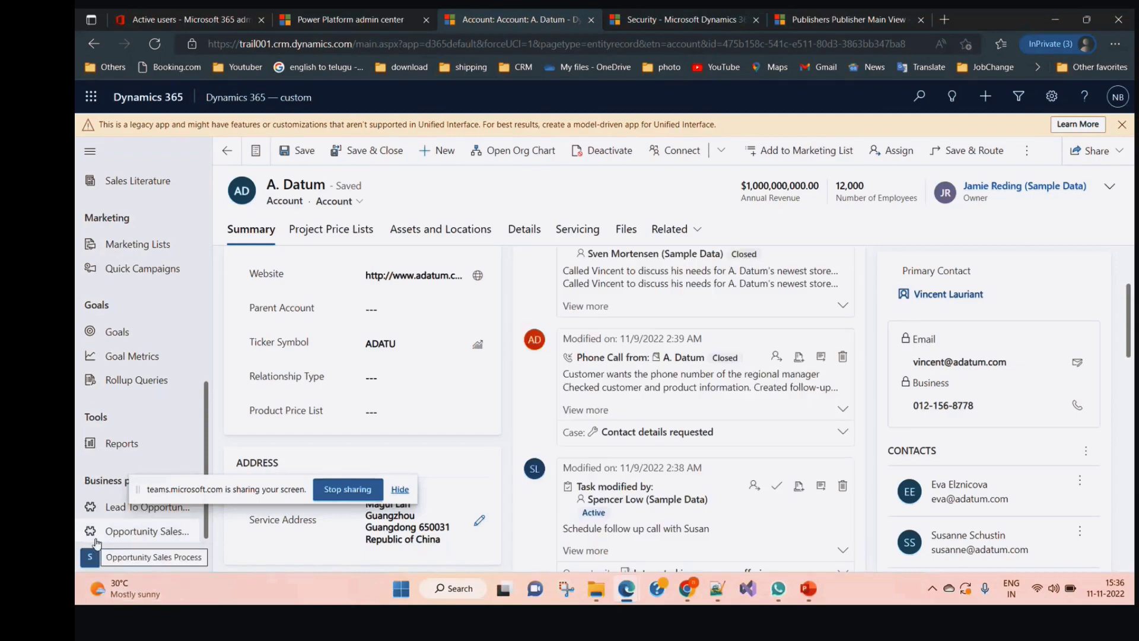
Reload the A. Datum account page from the browser address bar
click(416, 39)
key(Return)
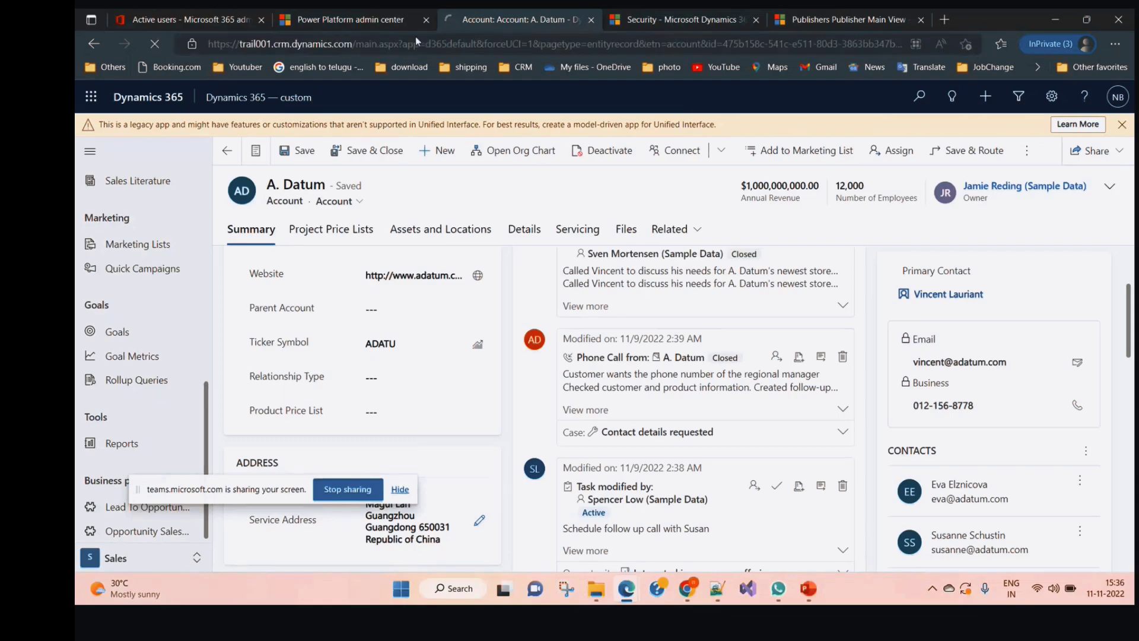
drag(240, 490, 971, 470)
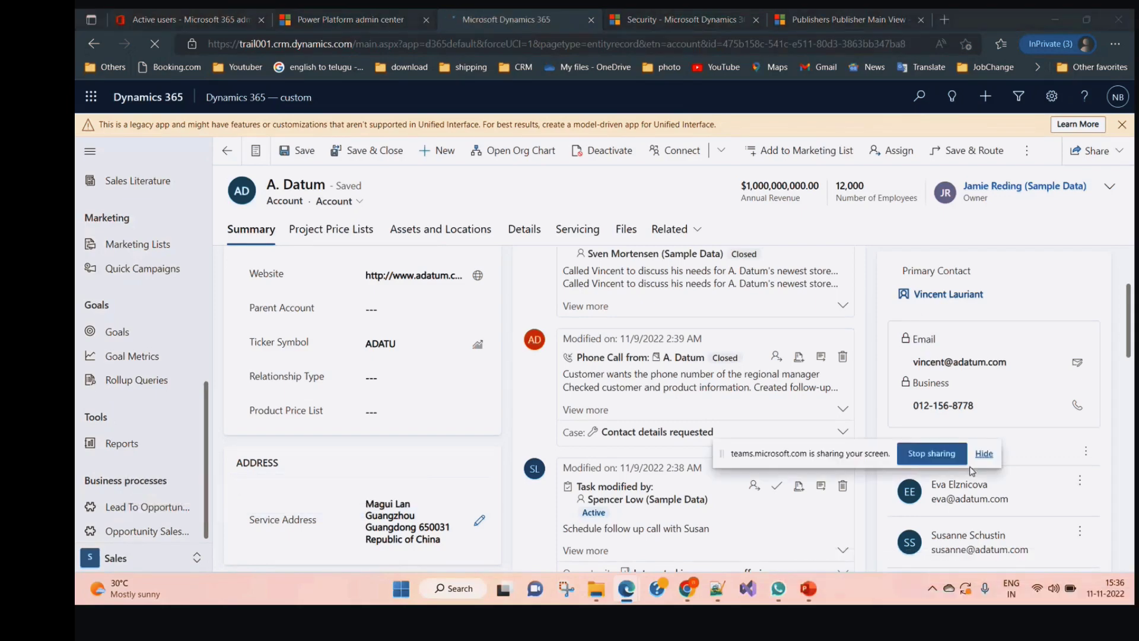
click(984, 454)
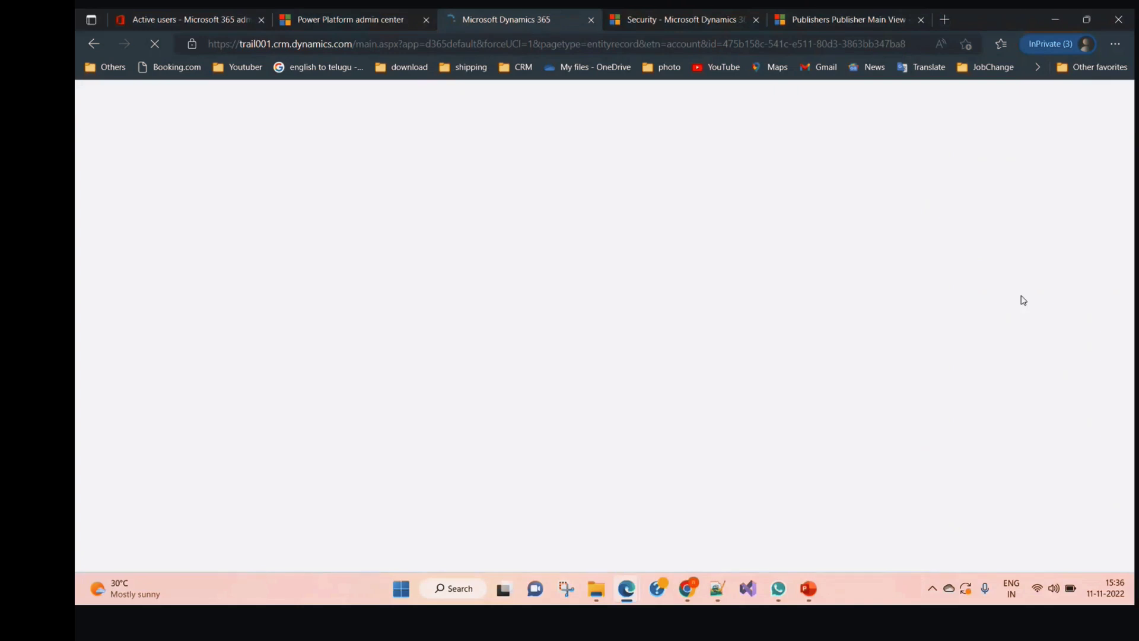
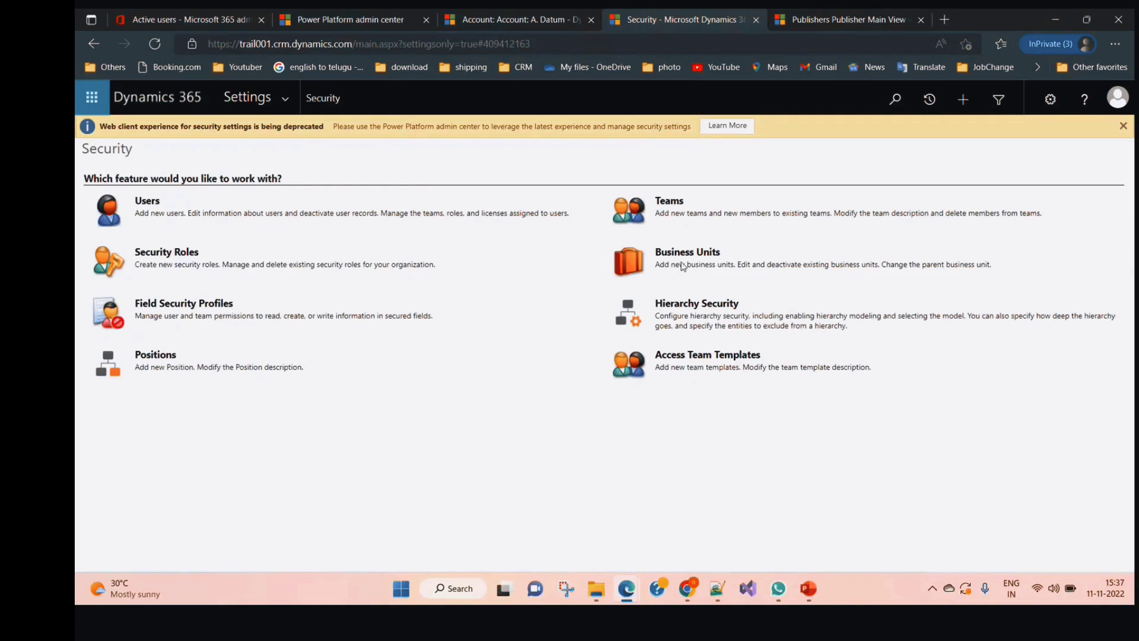
Show the Security Roles list filtered to the TrailBU business unit
click(165, 251)
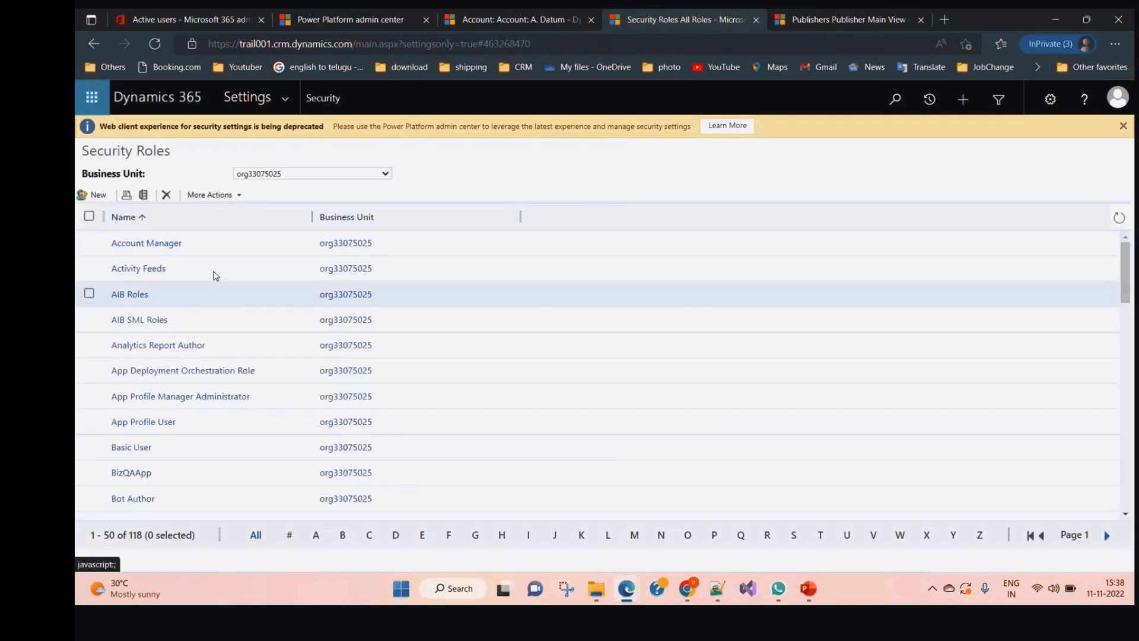
click(287, 178)
click(275, 197)
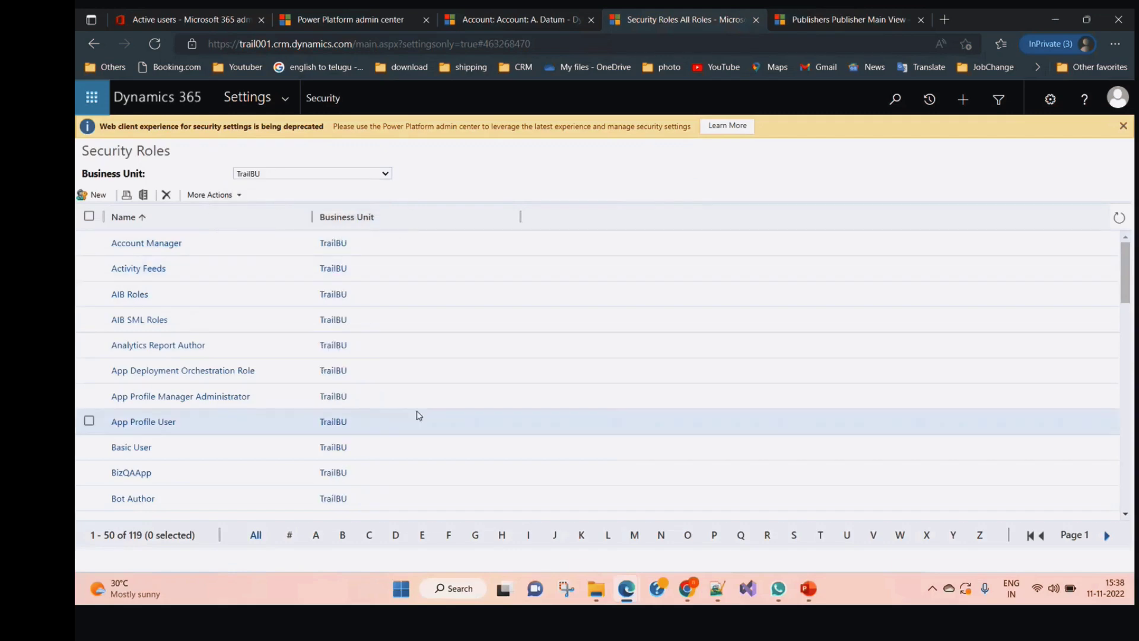
Copy the Account Manager role as a new role named ReadAll
click(89, 242)
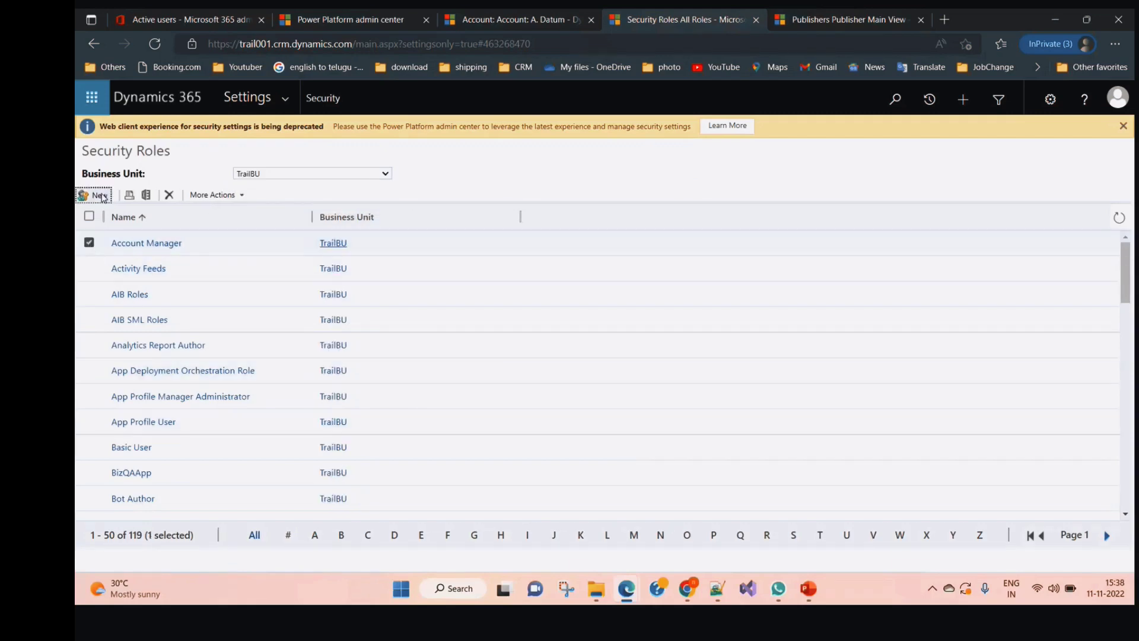
click(240, 195)
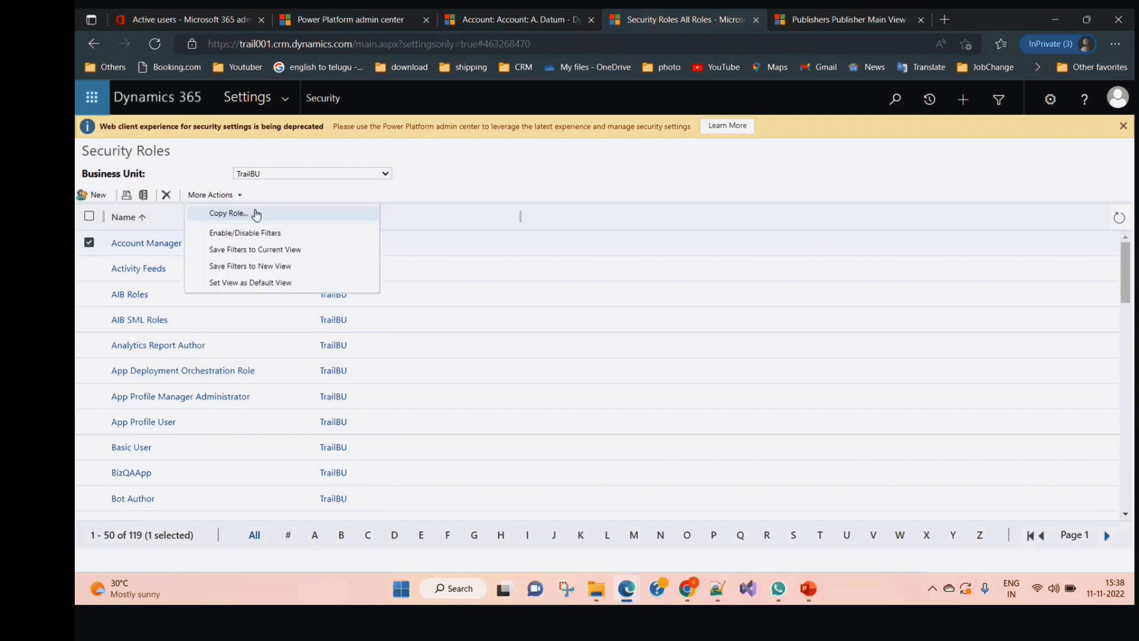
click(256, 213)
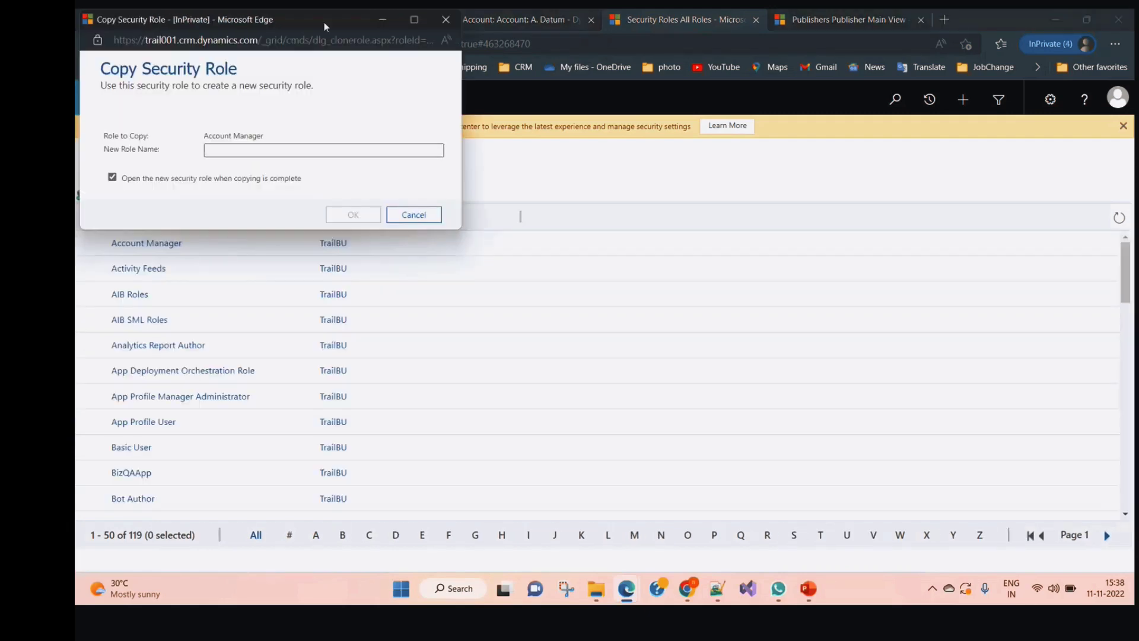
drag(324, 22, 483, 83)
click(391, 209)
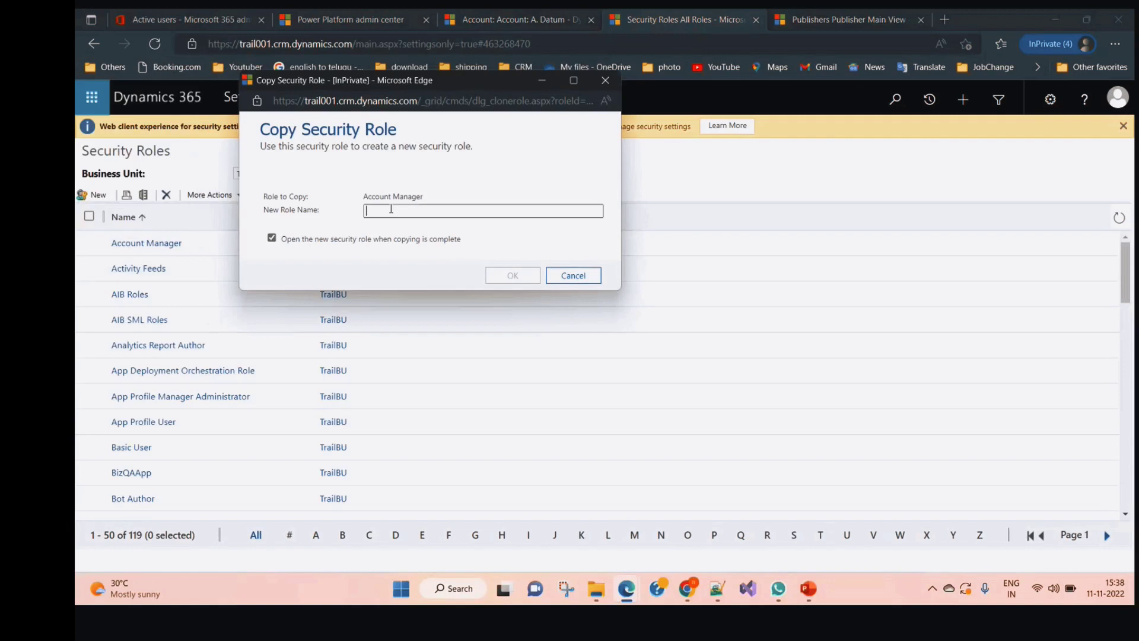
text(Read)
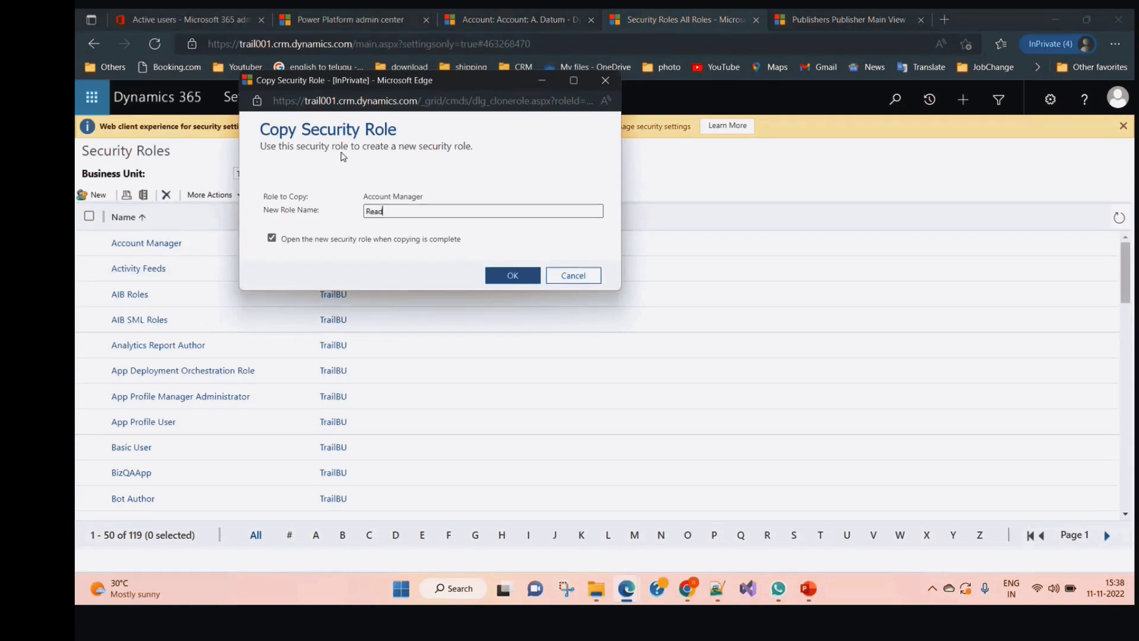
text(All)
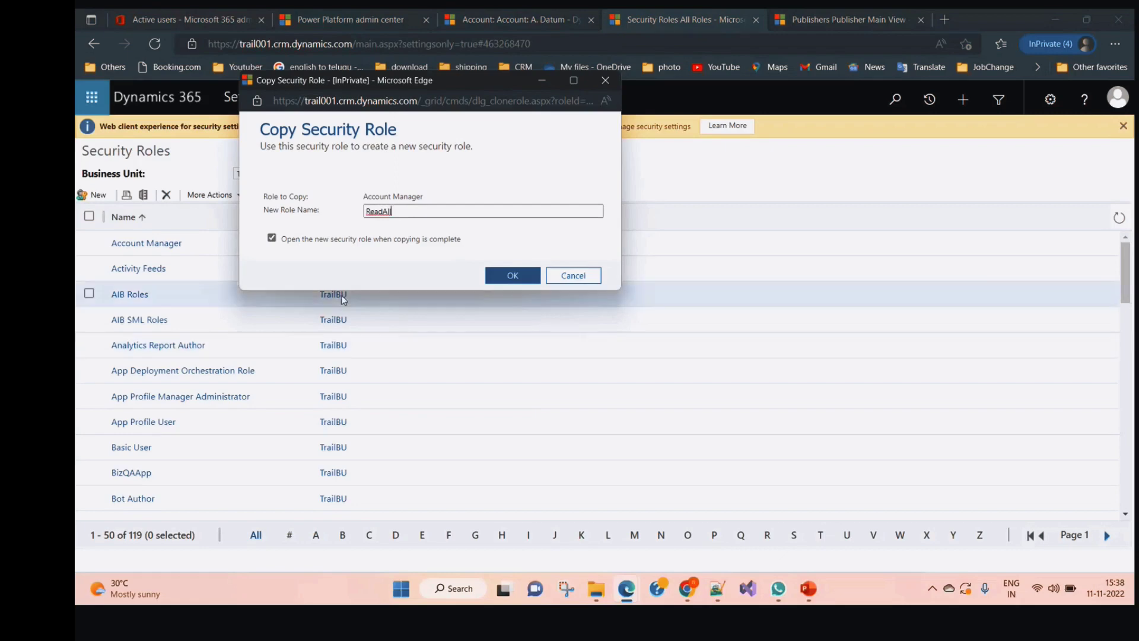
click(518, 275)
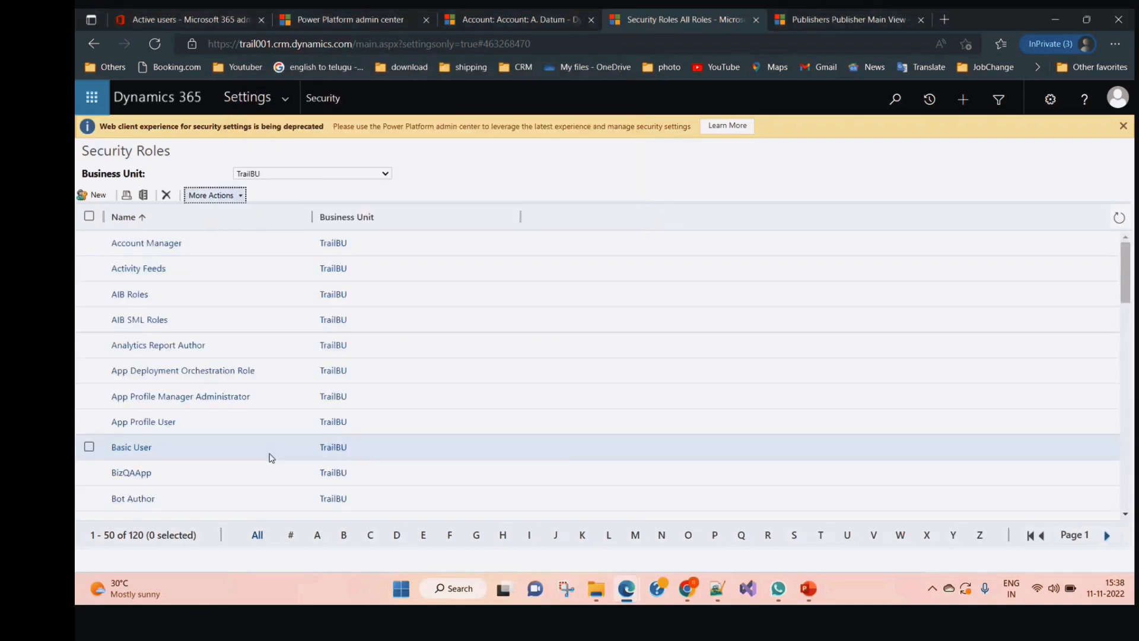
In ReadAll's Custom Entities privileges, set Student Read to User level and save the role
scroll(534, 498, down, 3)
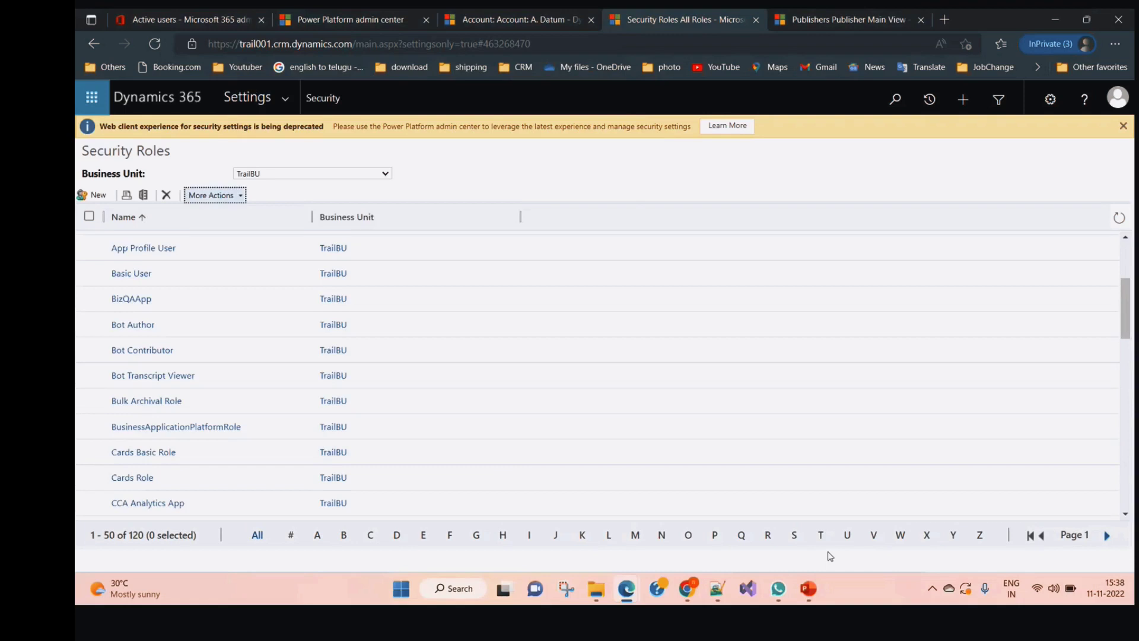
click(768, 534)
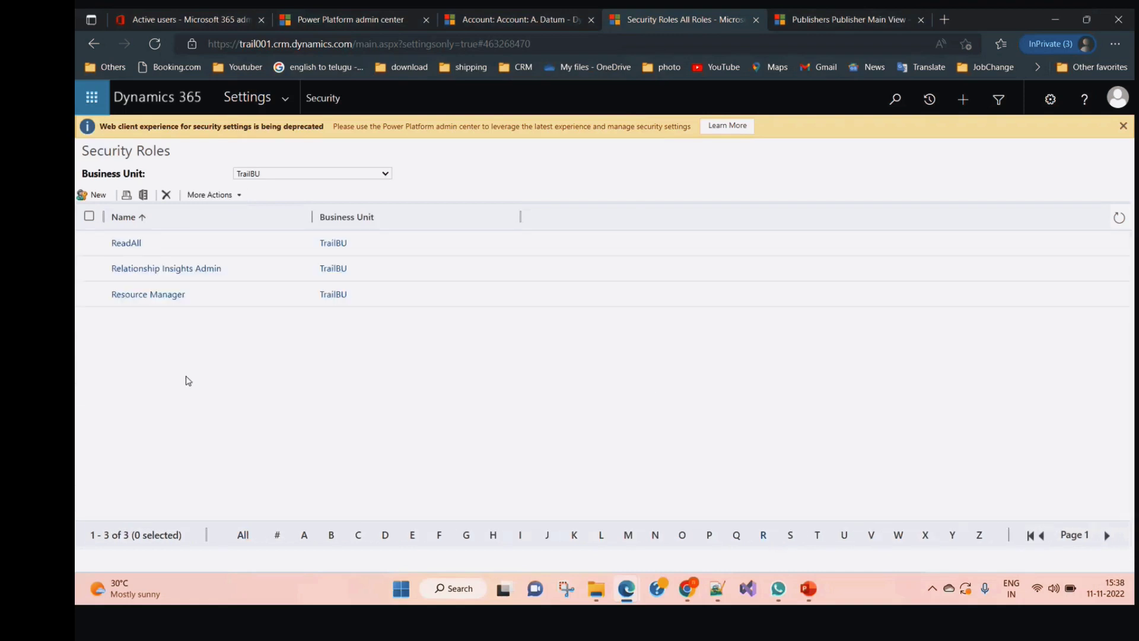
click(134, 243)
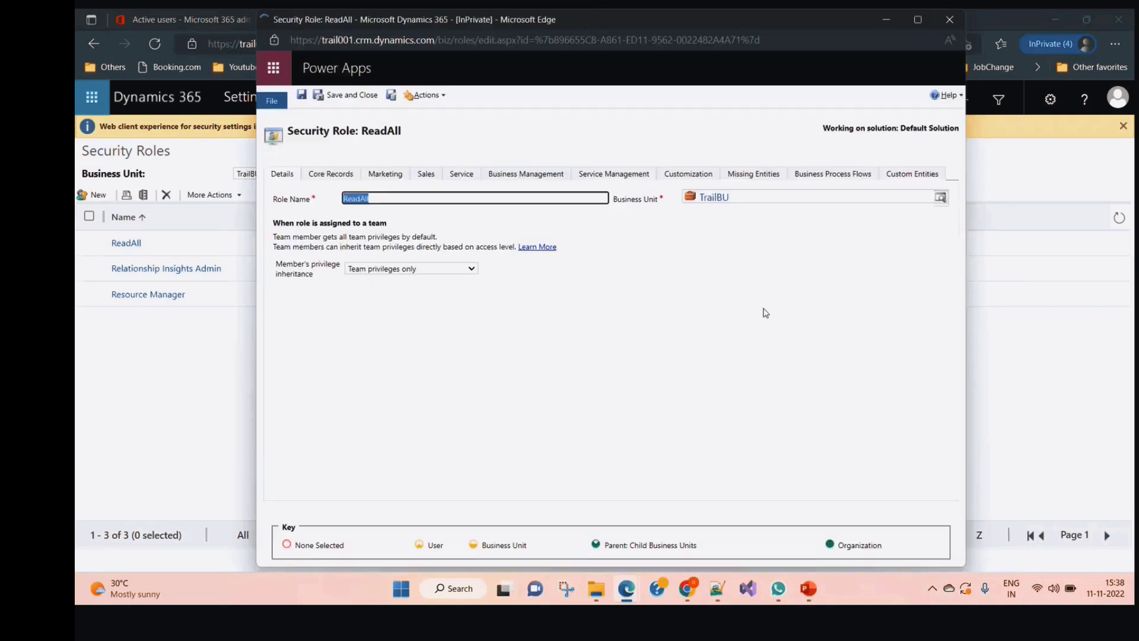
click(917, 175)
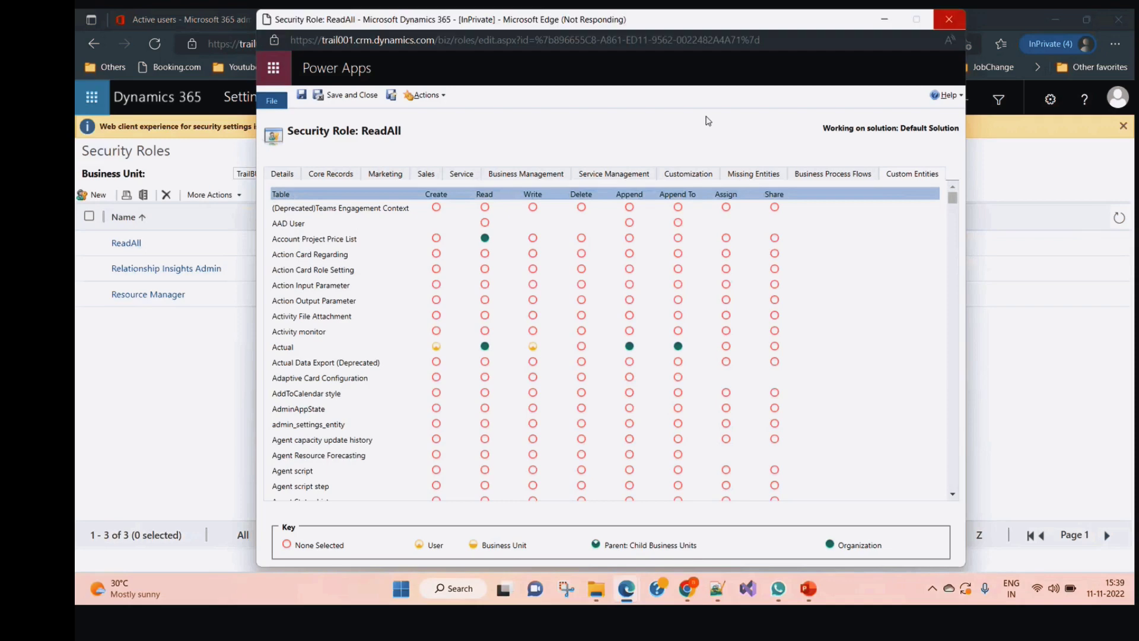
key(ctrl+f)
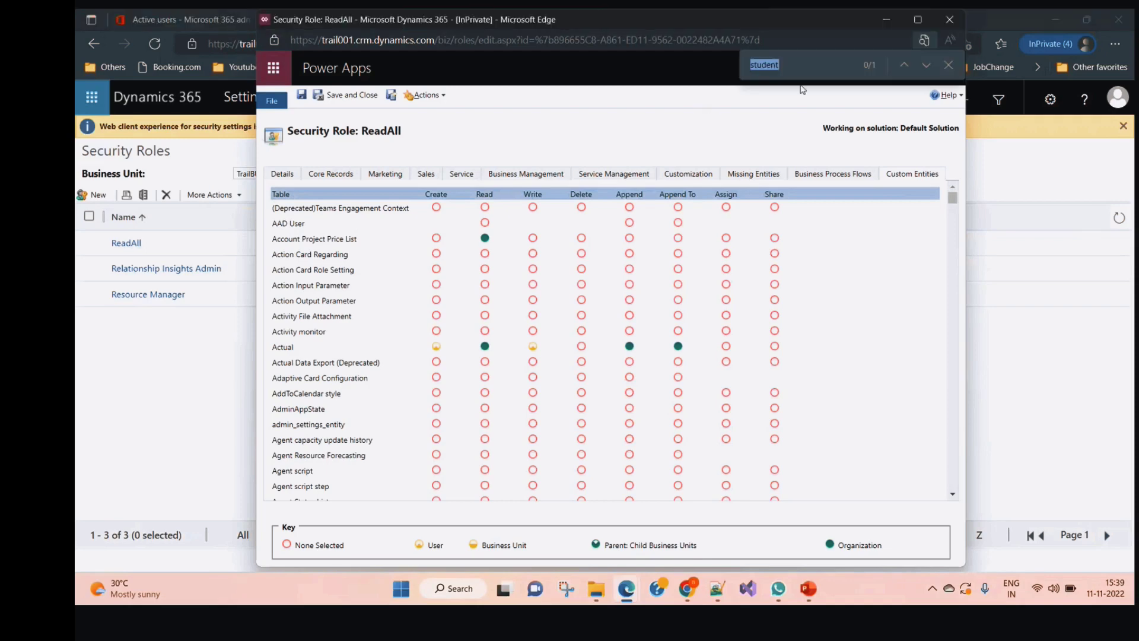
key(Return)
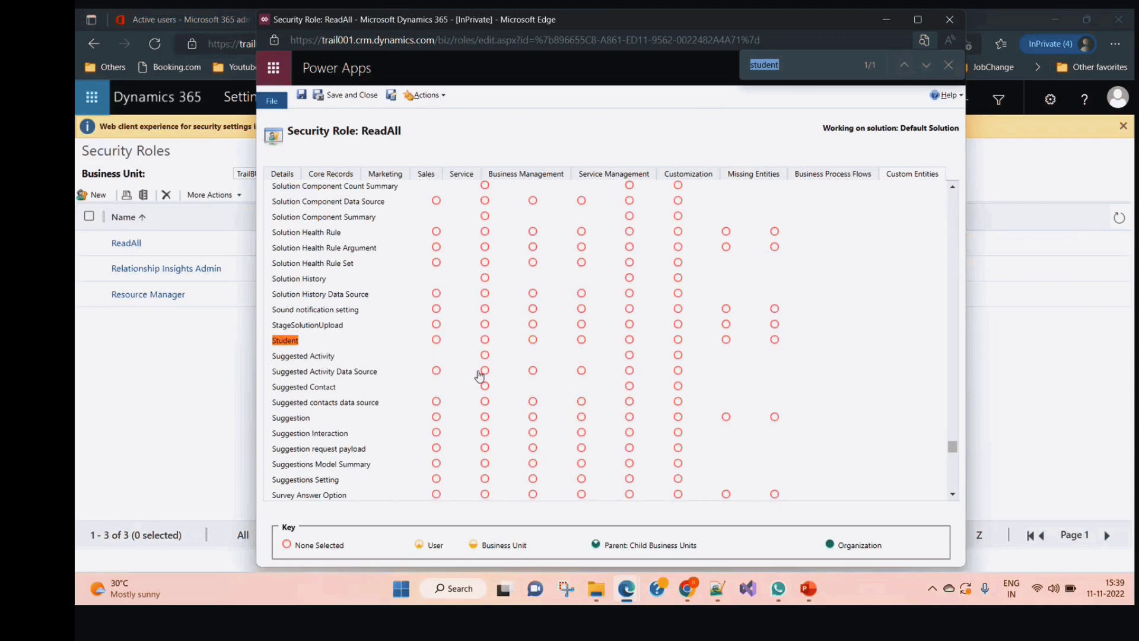
click(484, 340)
click(351, 96)
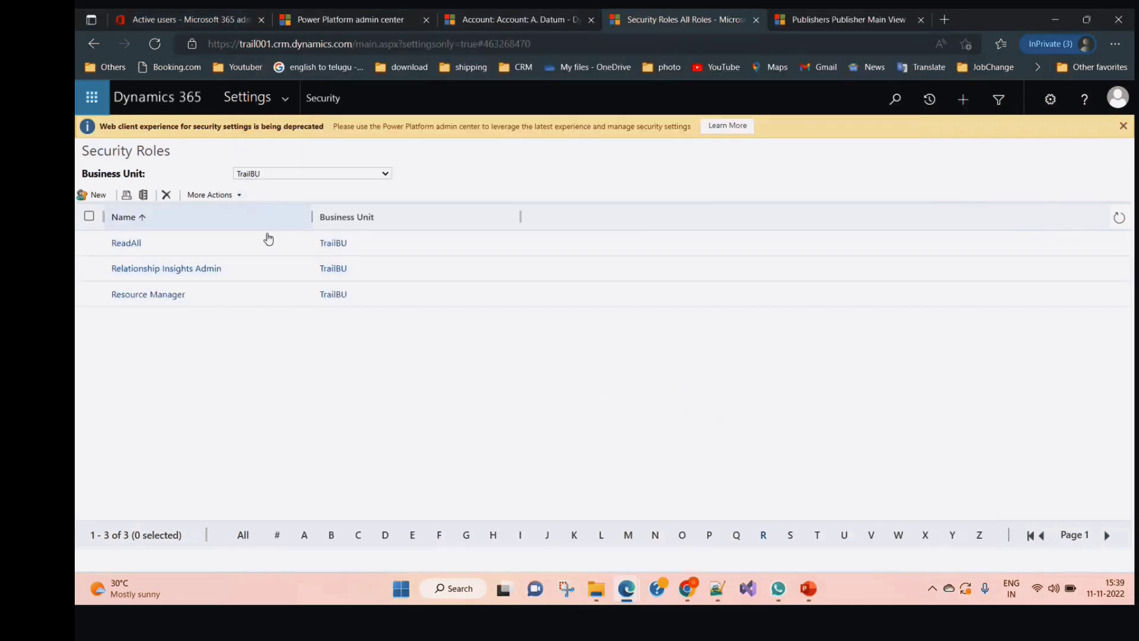
Copy ReadAll as ParentRole, dismiss the pop-up warning, and filter to roles starting with P
click(89, 243)
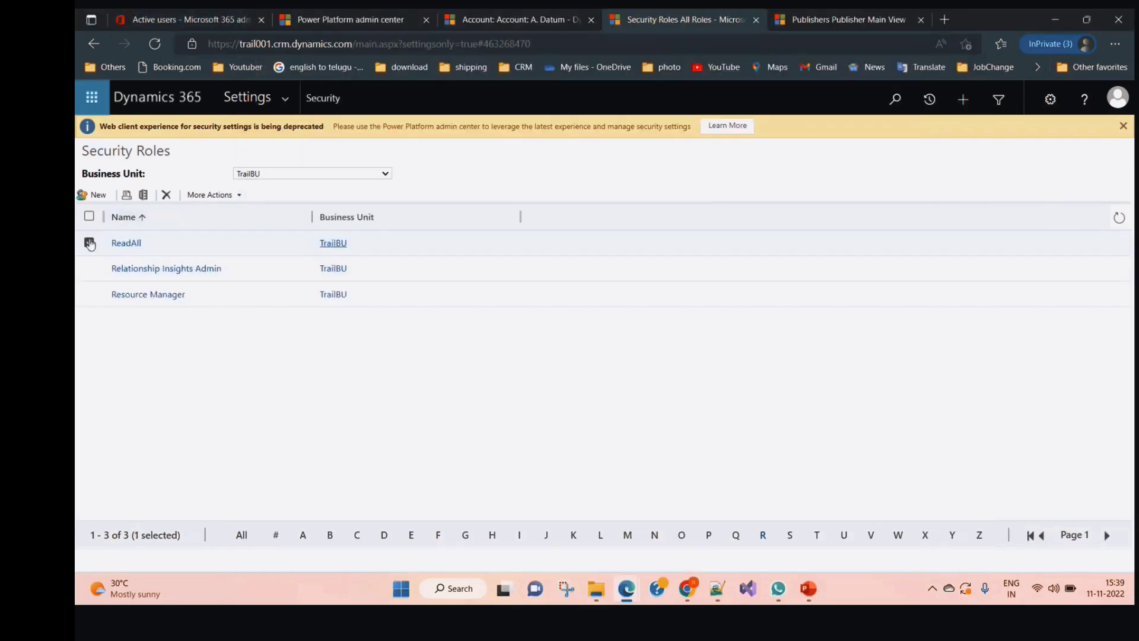
click(240, 196)
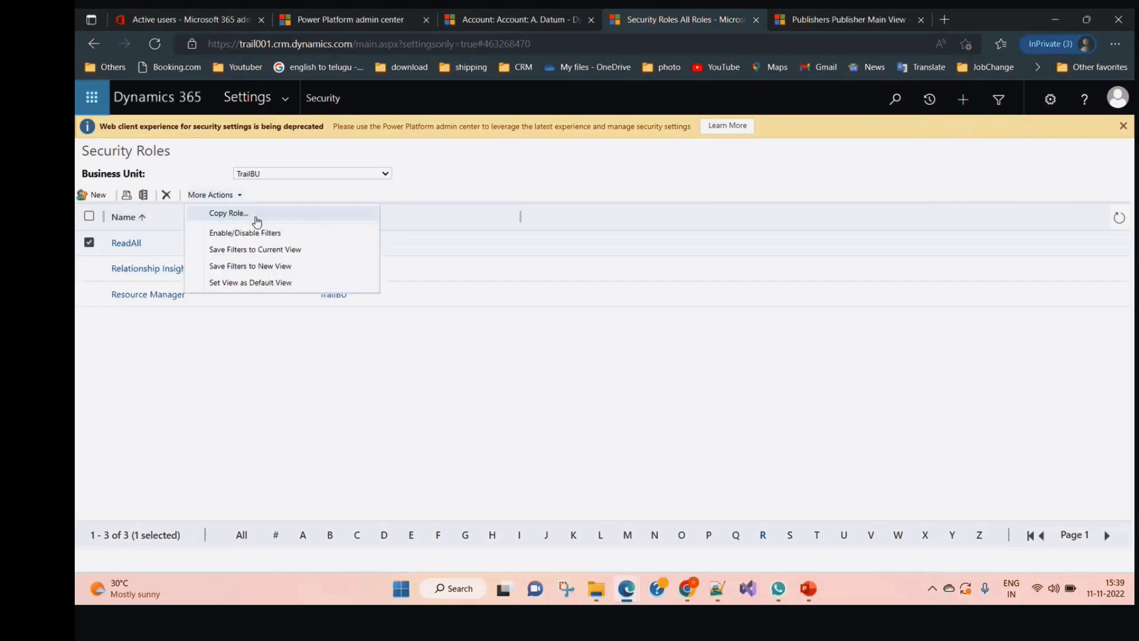
click(254, 217)
click(267, 151)
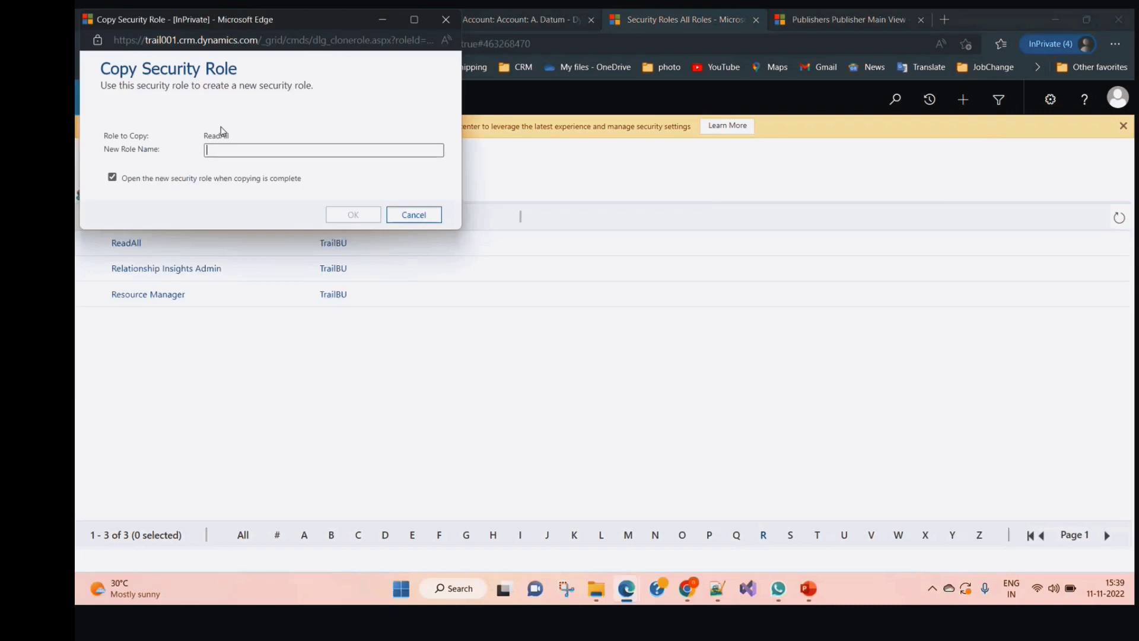
text(Paren)
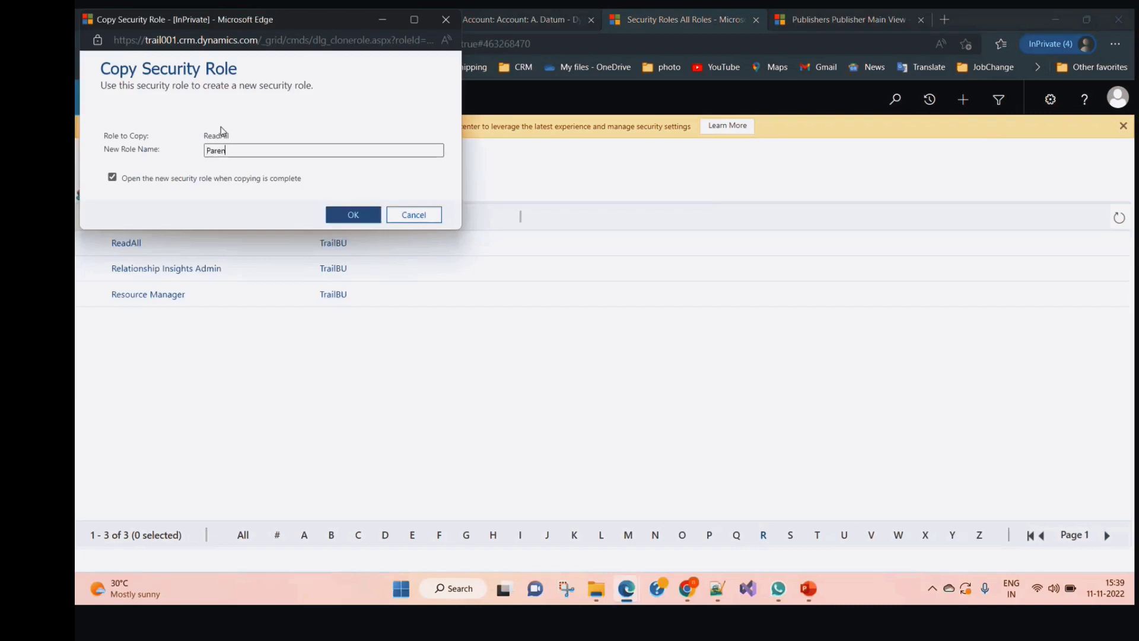
text(tRole)
click(365, 221)
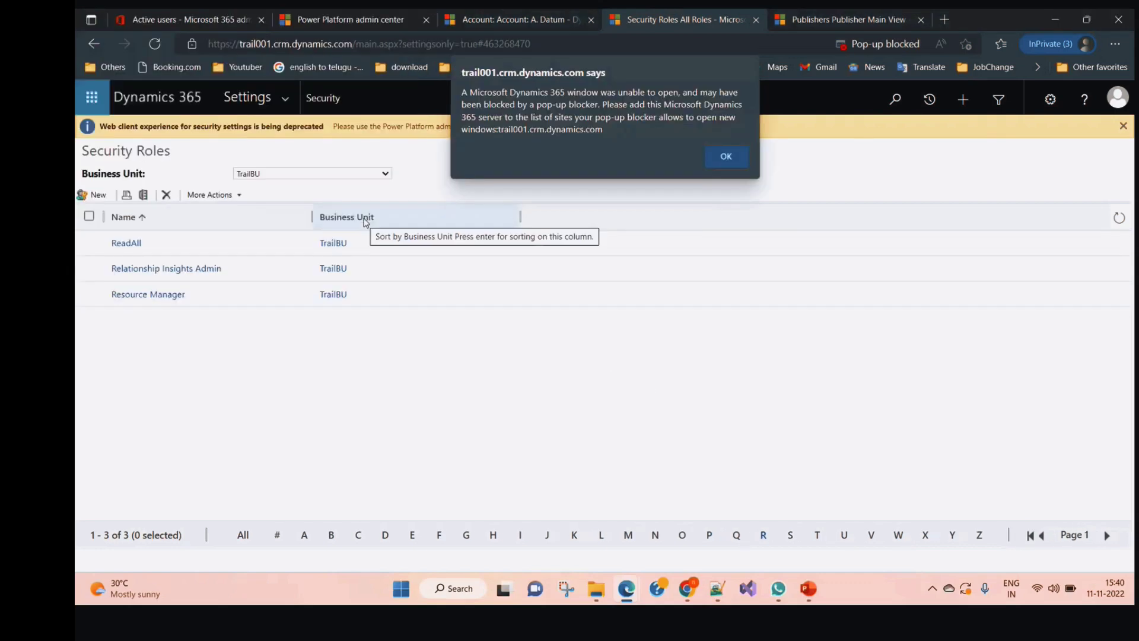
click(723, 159)
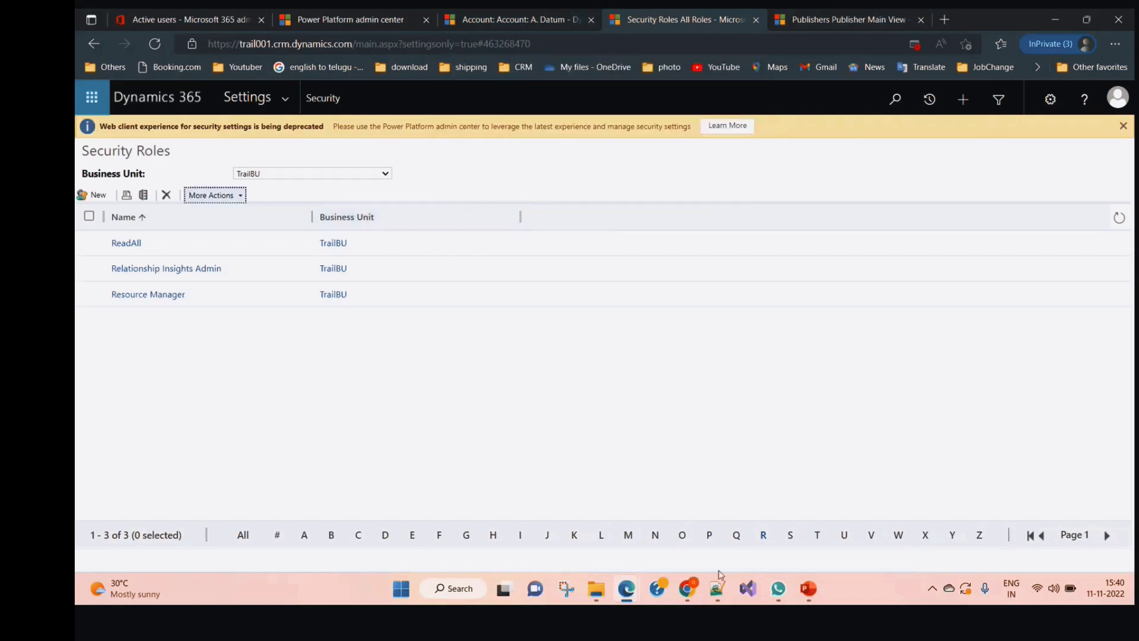
click(817, 535)
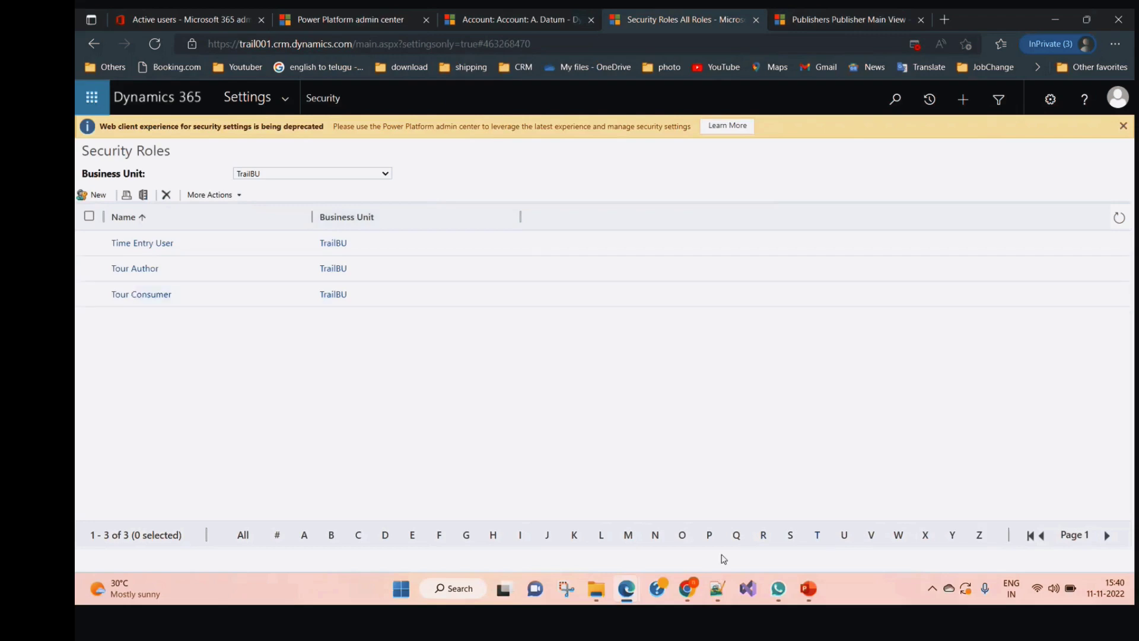
click(709, 535)
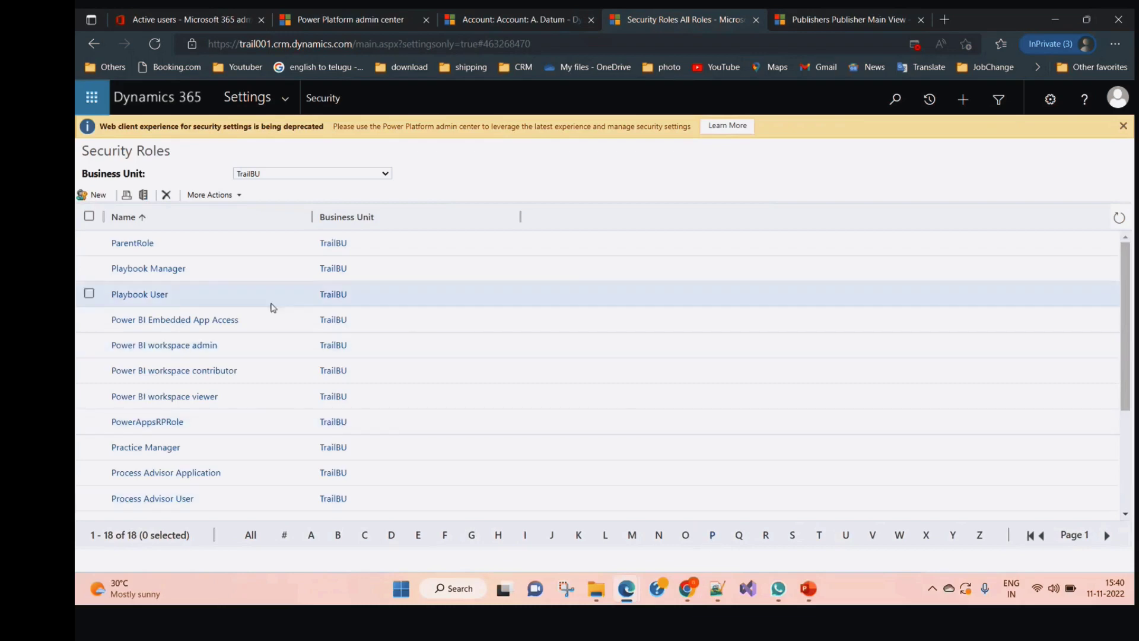
Give ParentRole User-level Write on the Student table alongside Read, then save and close it
click(123, 245)
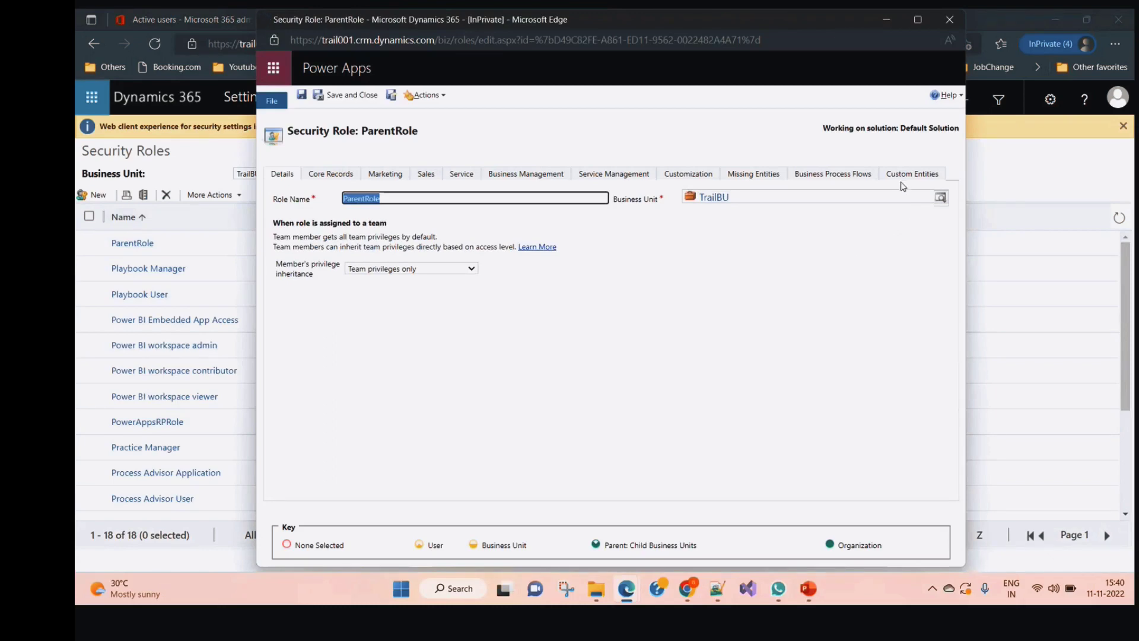
click(909, 176)
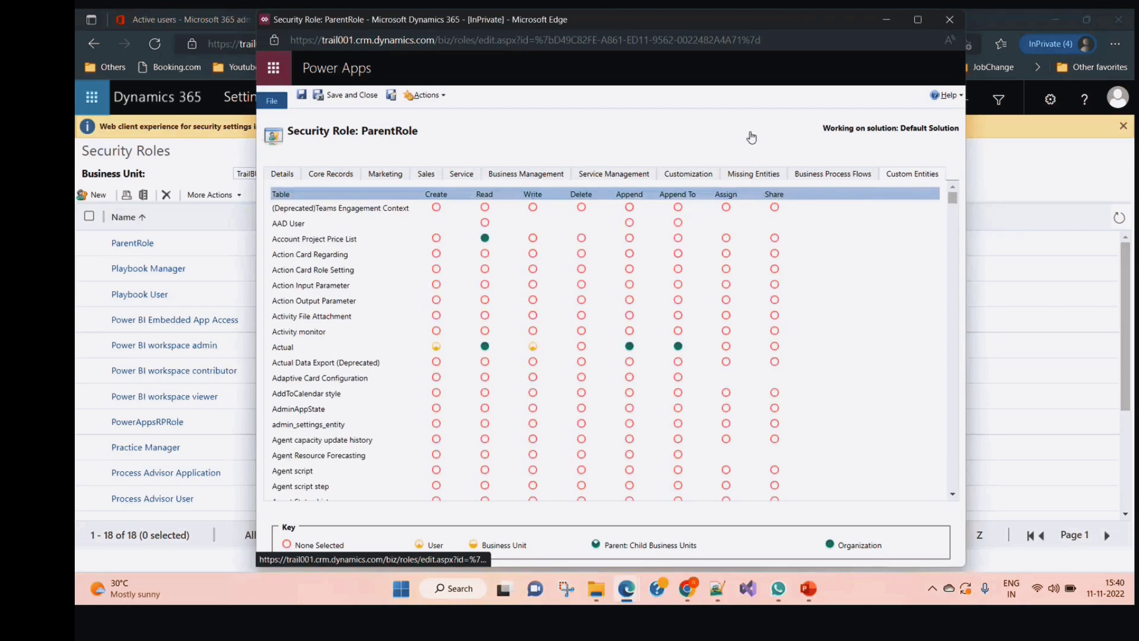
key(ctrl+f)
text(stu)
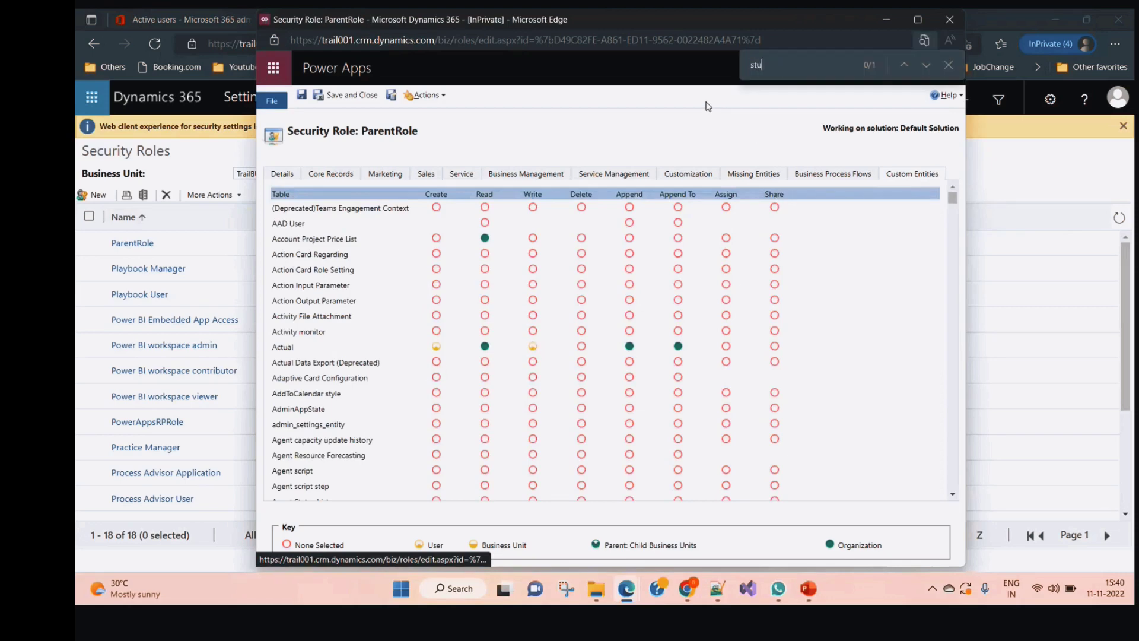
text(de)
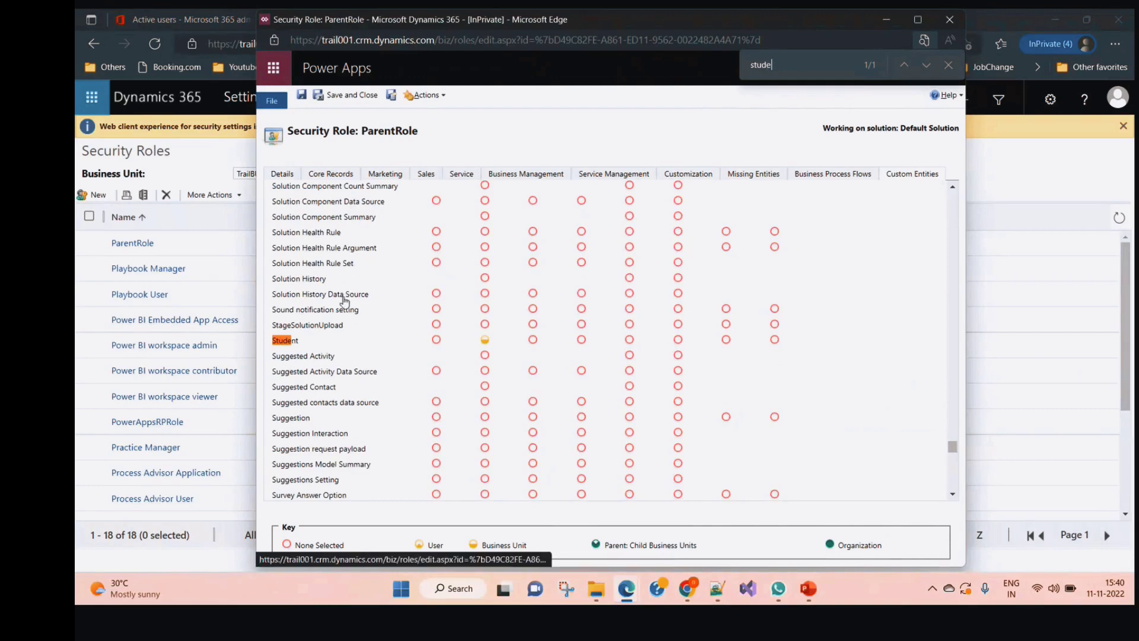
click(437, 340)
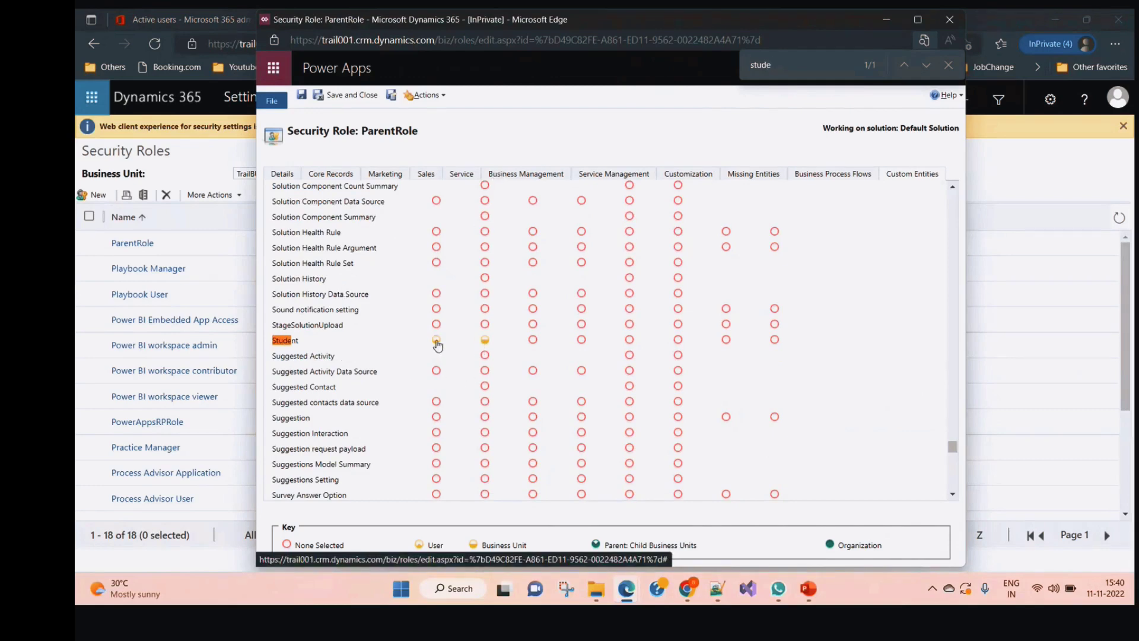
click(436, 340)
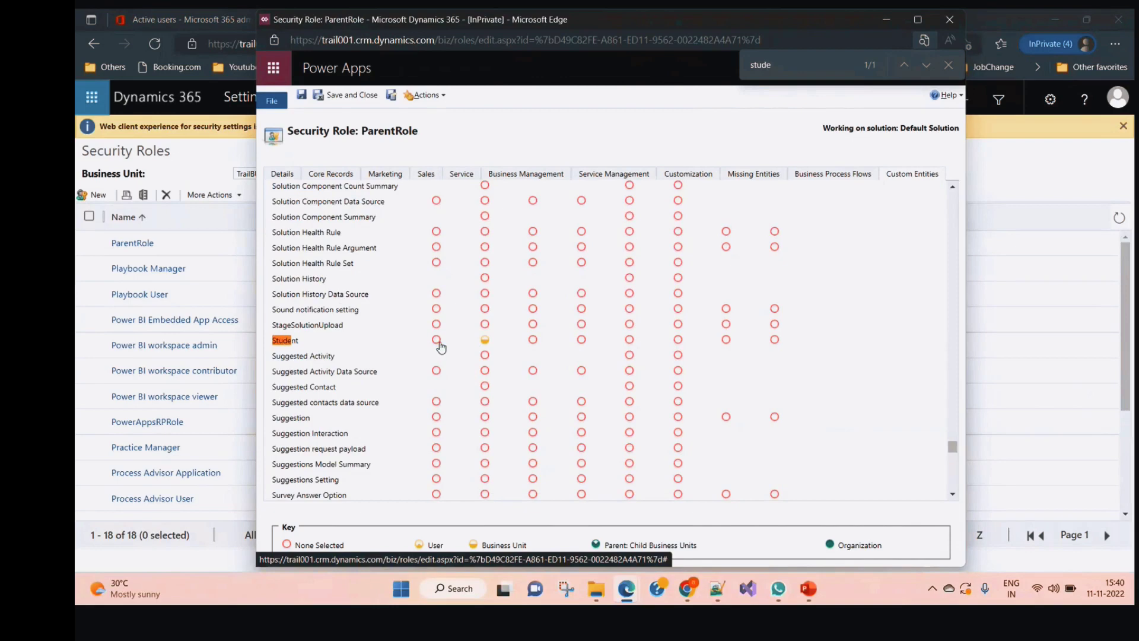
click(534, 341)
click(353, 97)
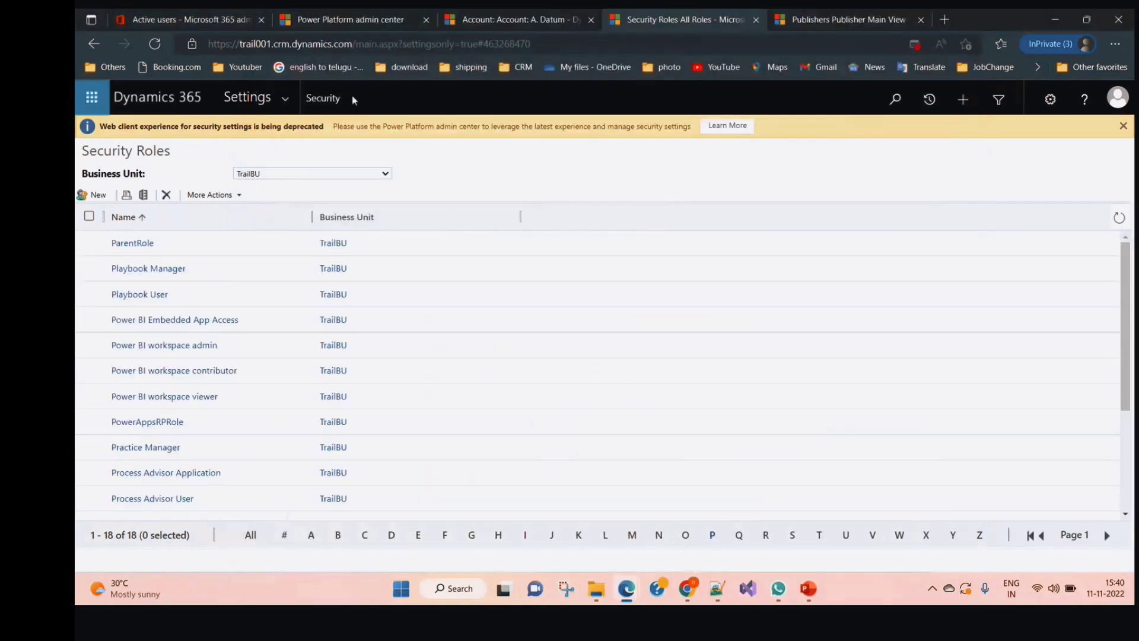
Copy ParentRole as TeacherRole and filter the list to roles starting with T
click(90, 244)
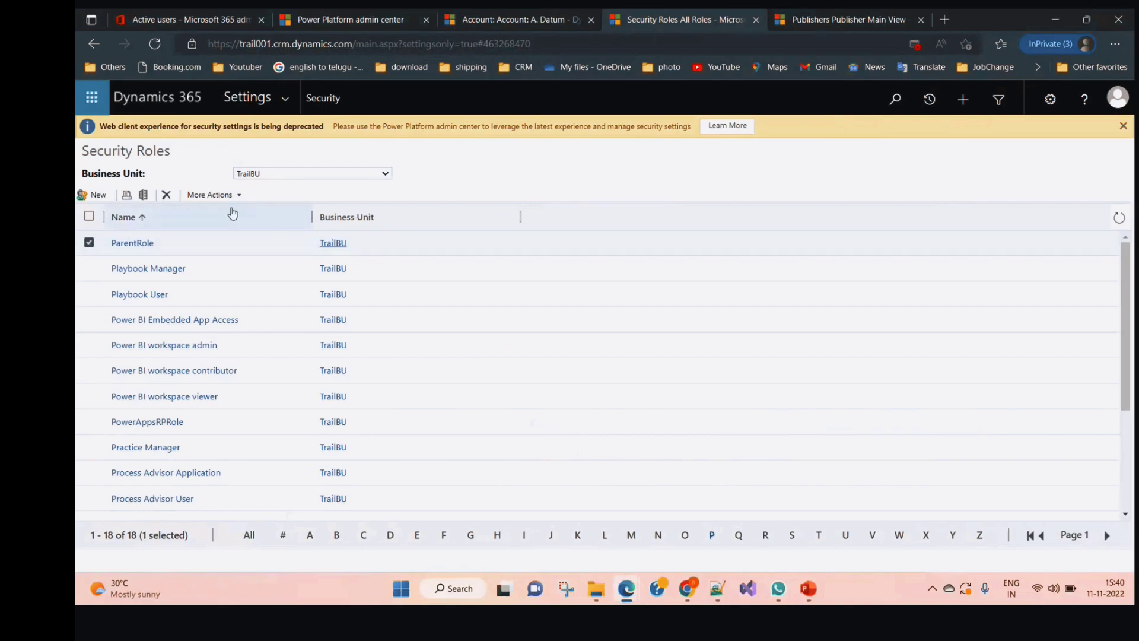
click(239, 195)
click(245, 216)
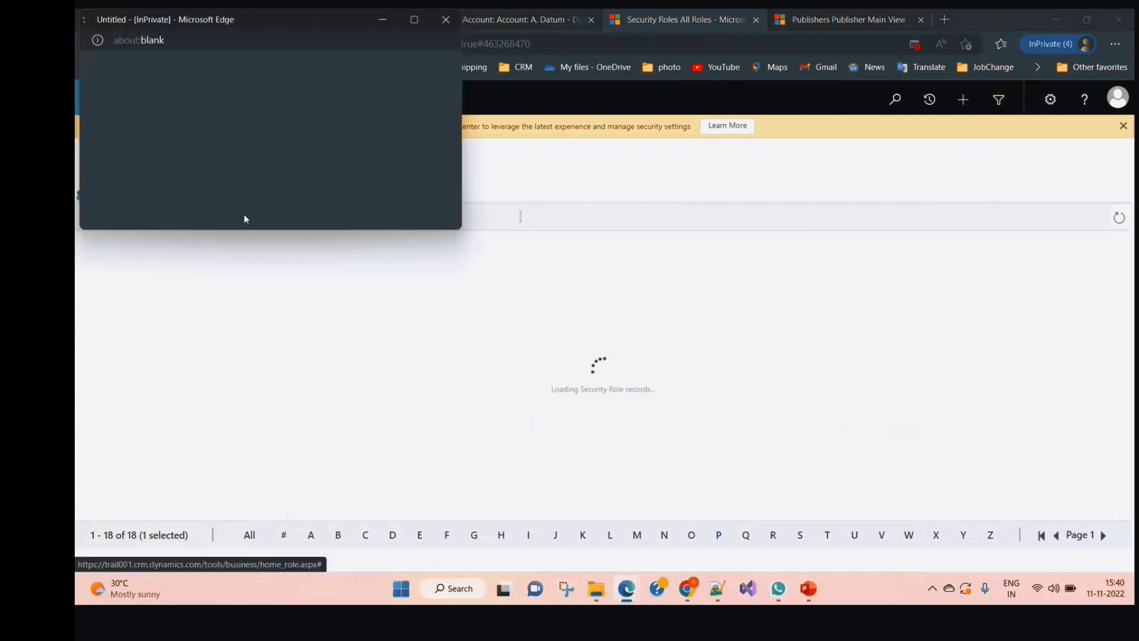
text(T)
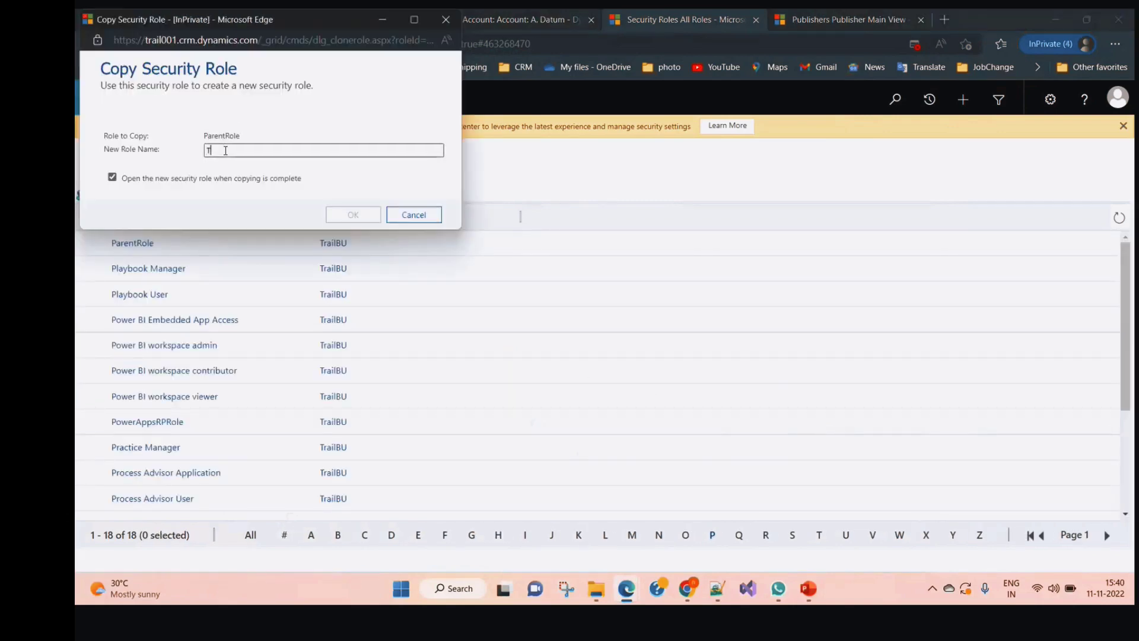
text(eacherRole)
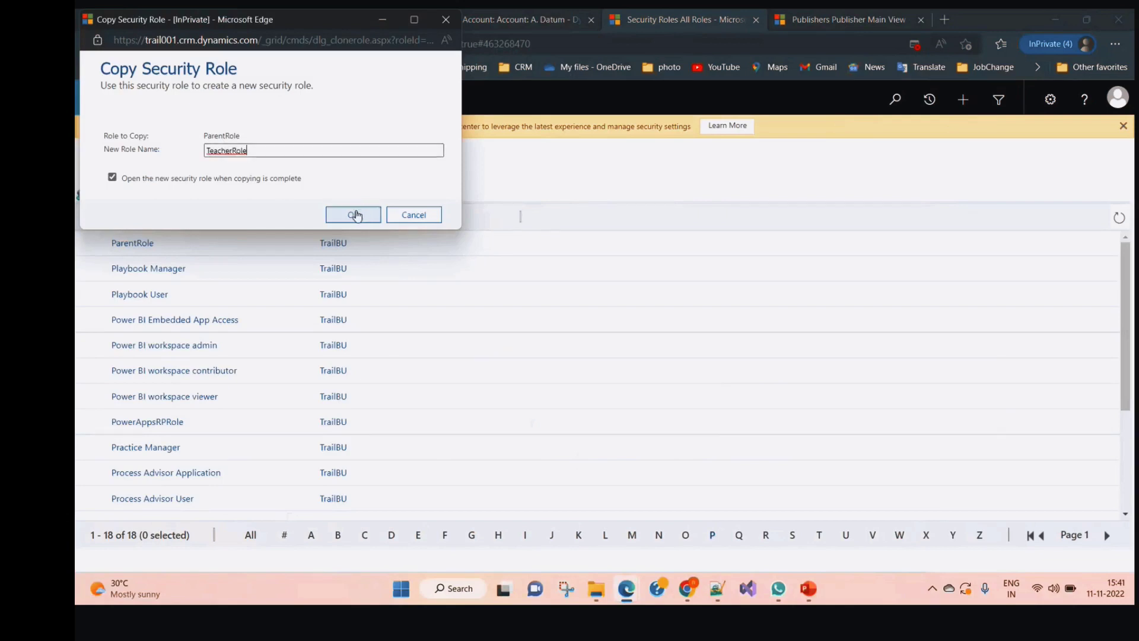
click(357, 215)
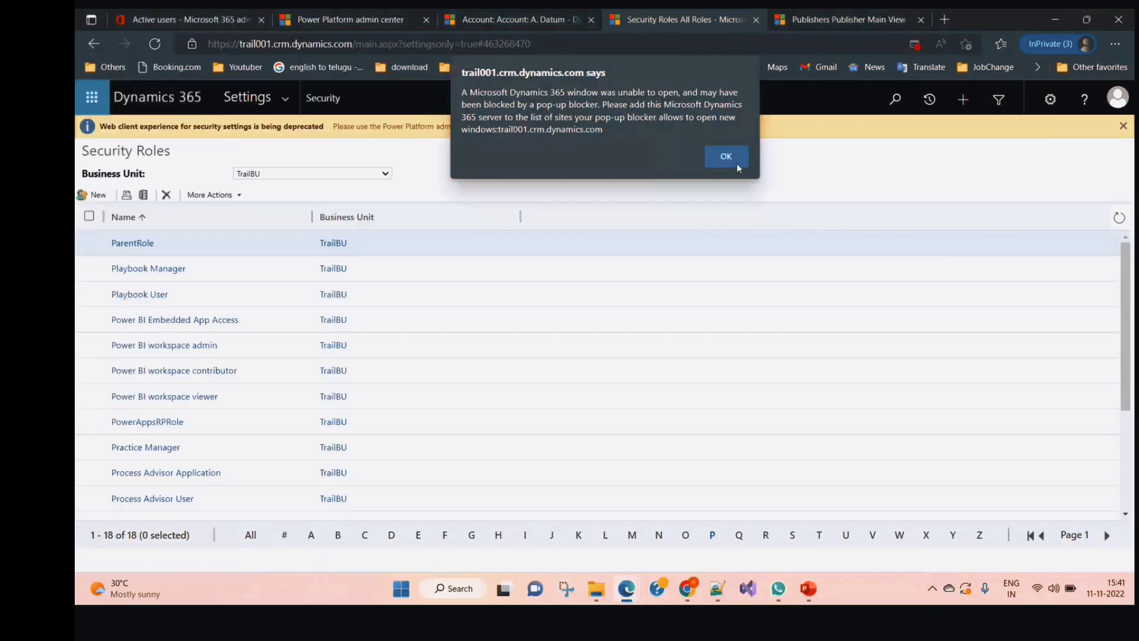
click(736, 166)
click(822, 537)
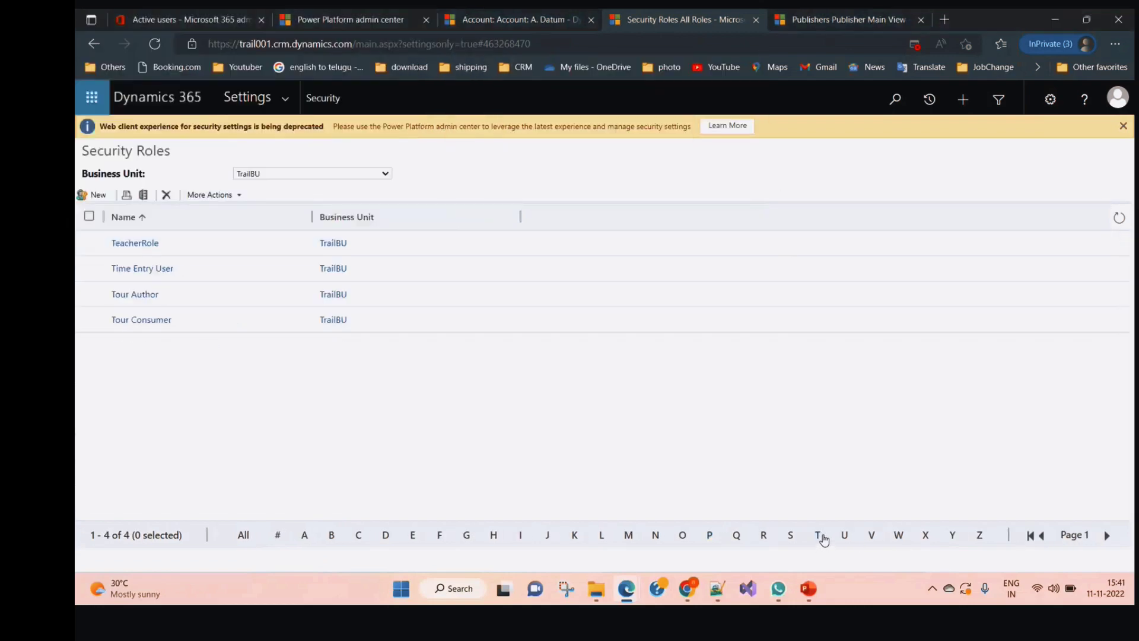
Open TeacherRole and locate the Student row among the Custom Entities privileges
click(138, 242)
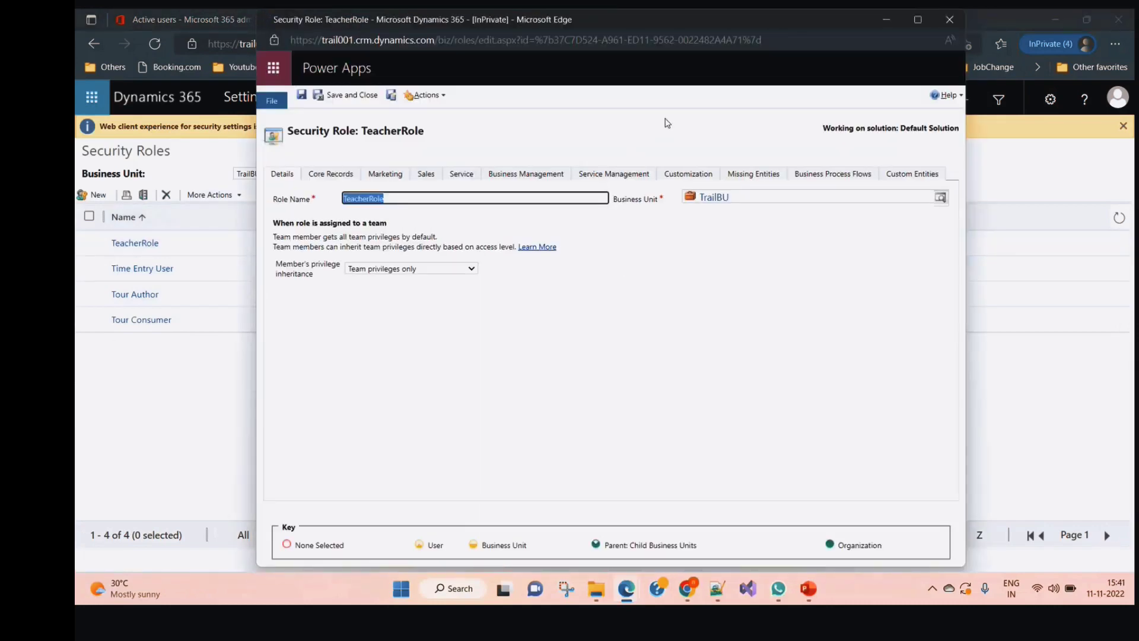
click(667, 115)
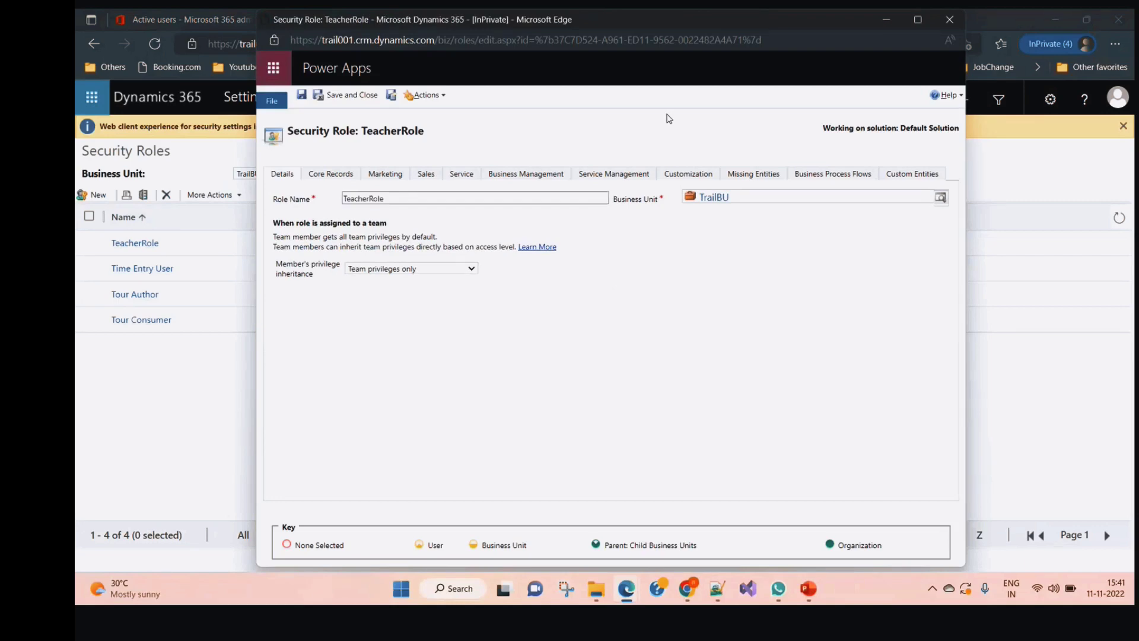
key(ctrl+f)
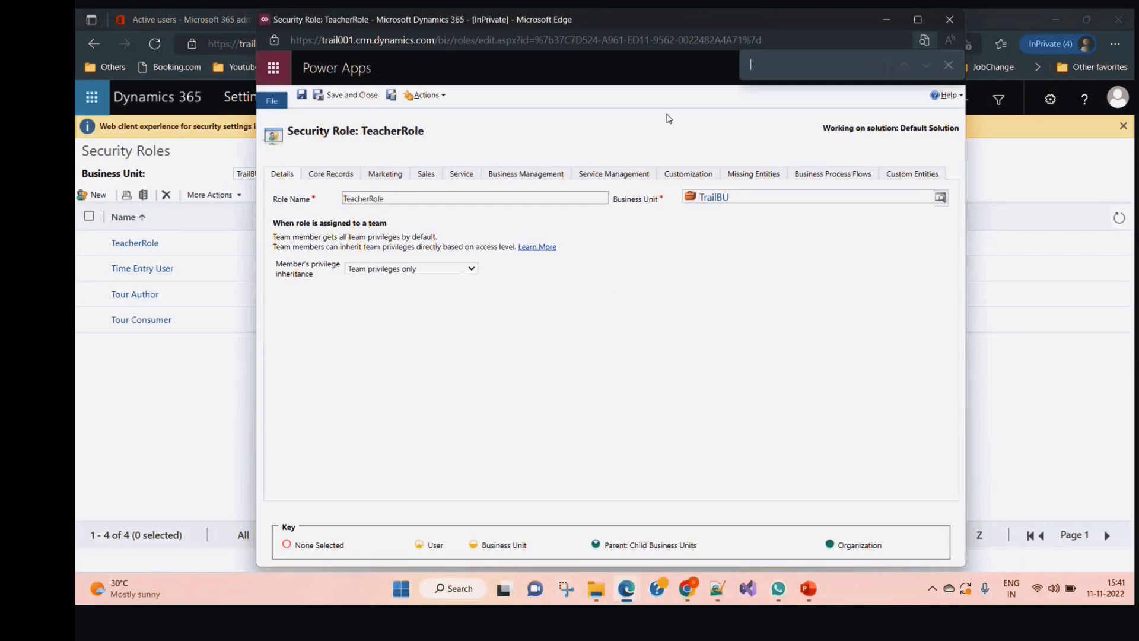
text(student)
click(912, 177)
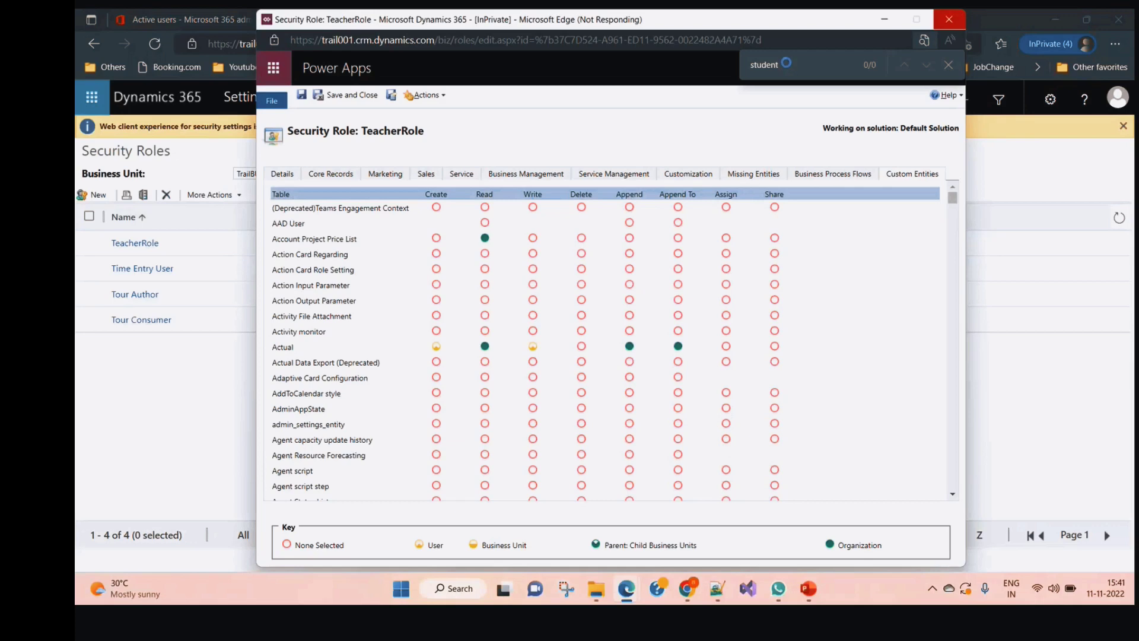
double_click(787, 64)
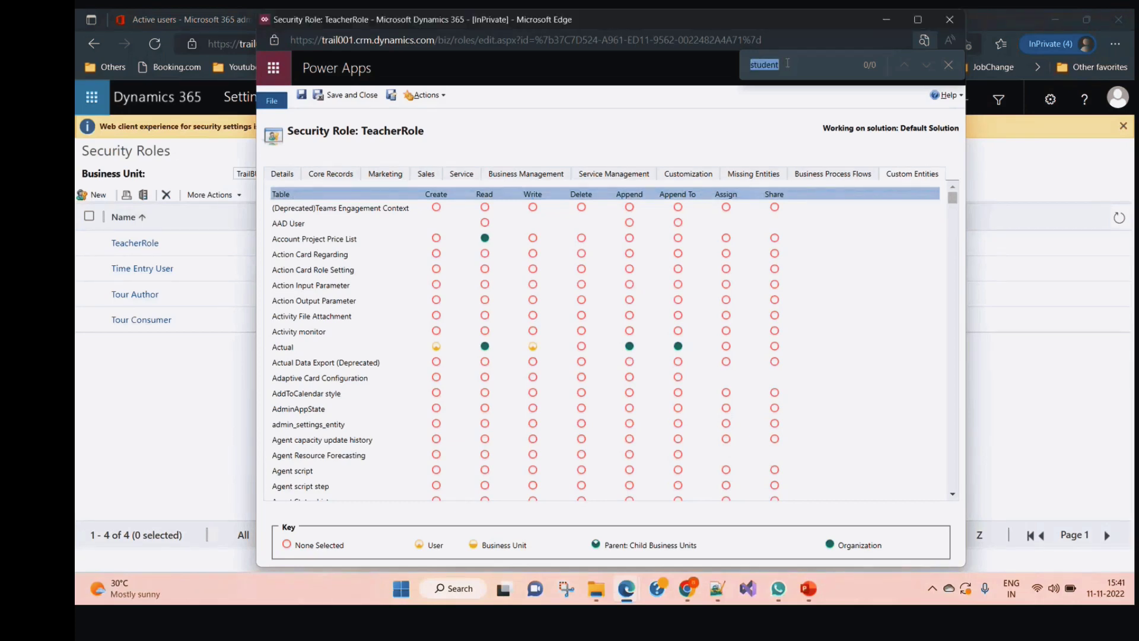
key(Return)
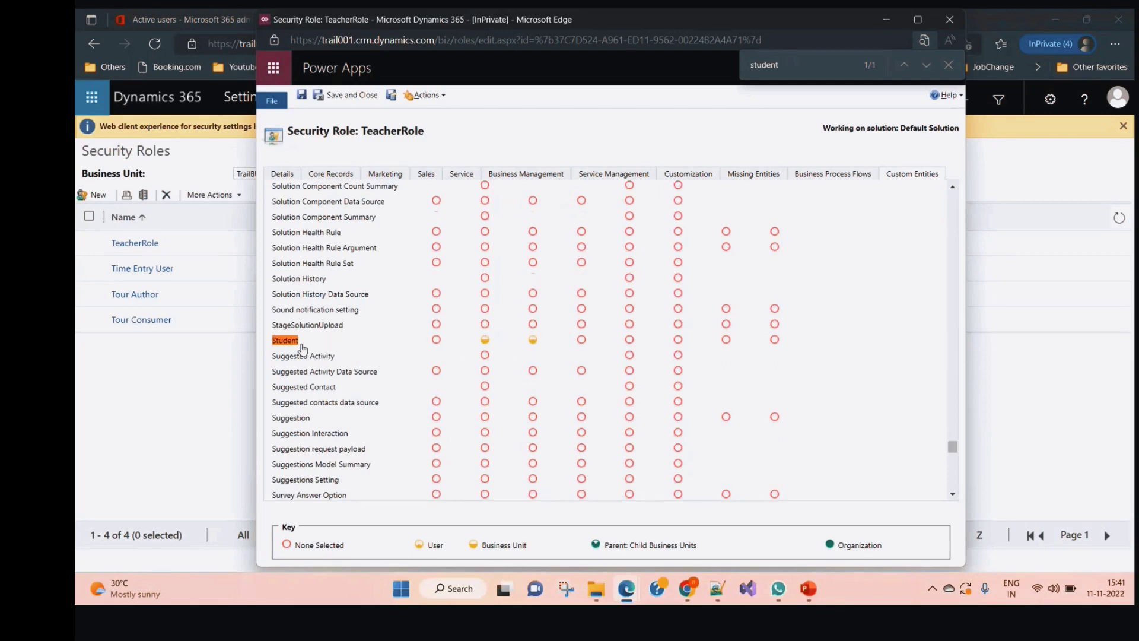
Set all Student privileges to User level and save TeacherRole
click(305, 347)
click(304, 347)
click(305, 347)
click(306, 347)
scroll(511, 303, up, 15)
scroll(532, 276, up, 10)
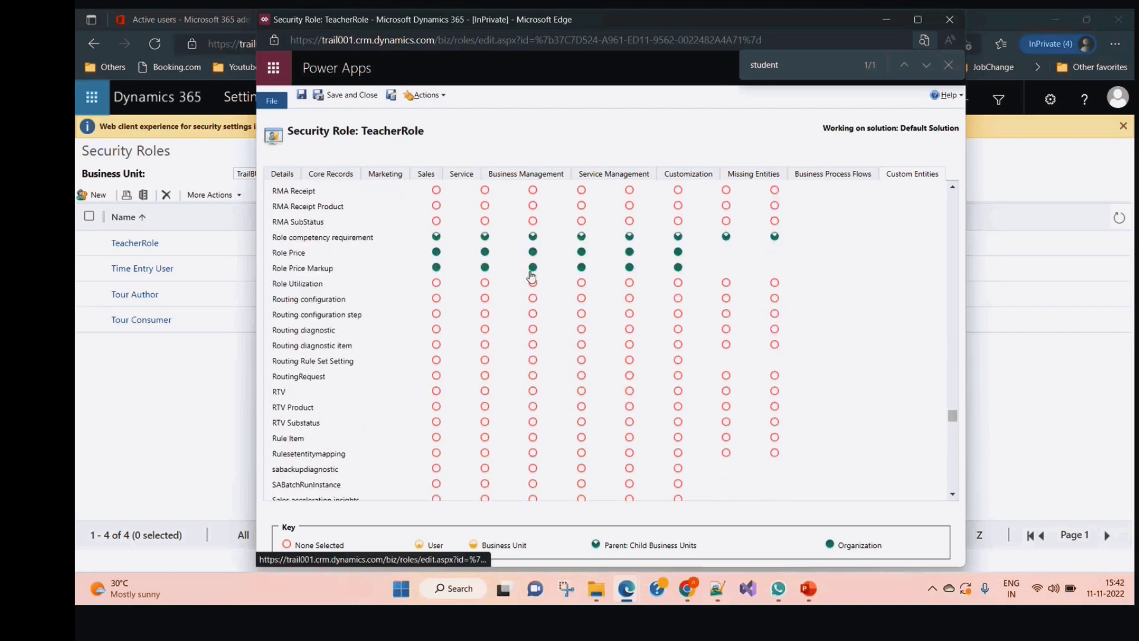
scroll(558, 382, down, 5)
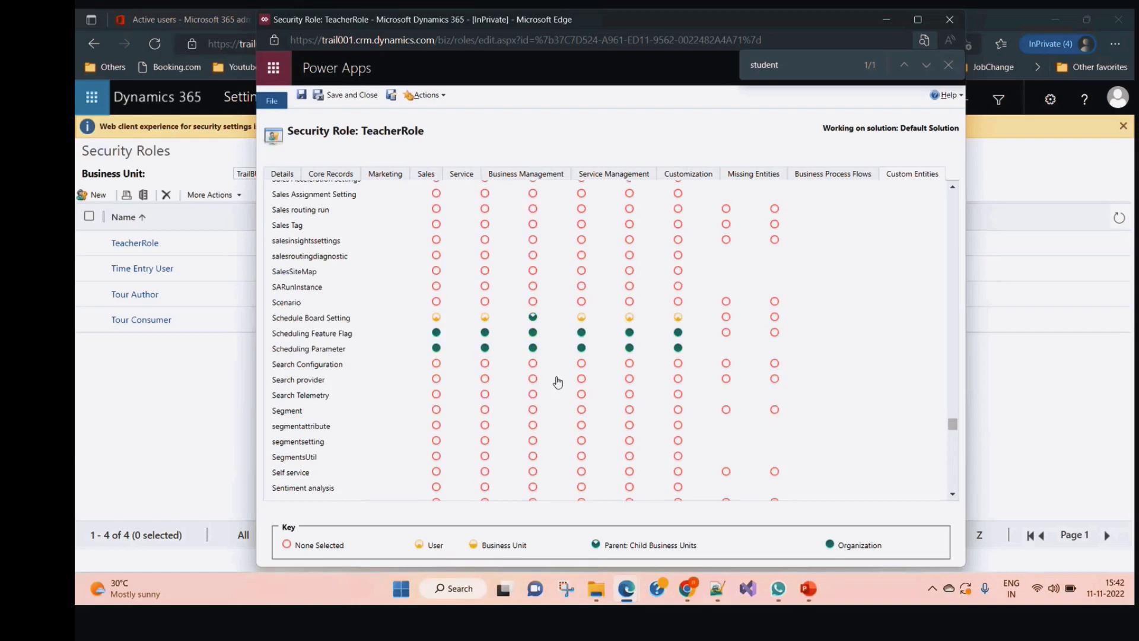
scroll(558, 382, down, 5)
click(365, 97)
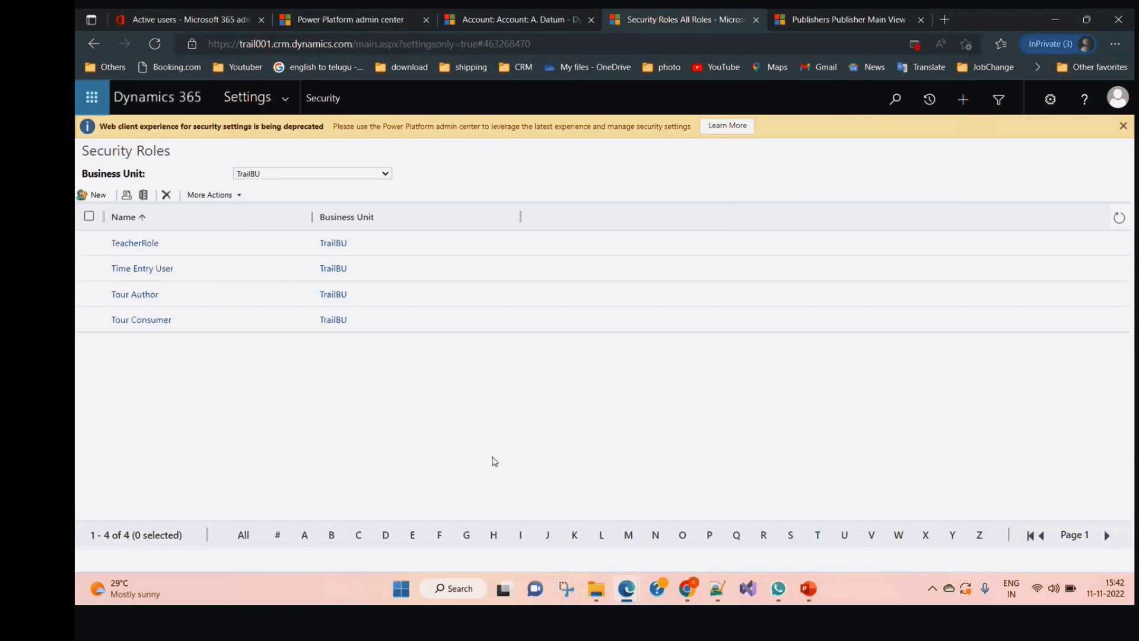
In Power Platform admin center, open Trail001's settings and search 'users' to reach the Users page
click(282, 17)
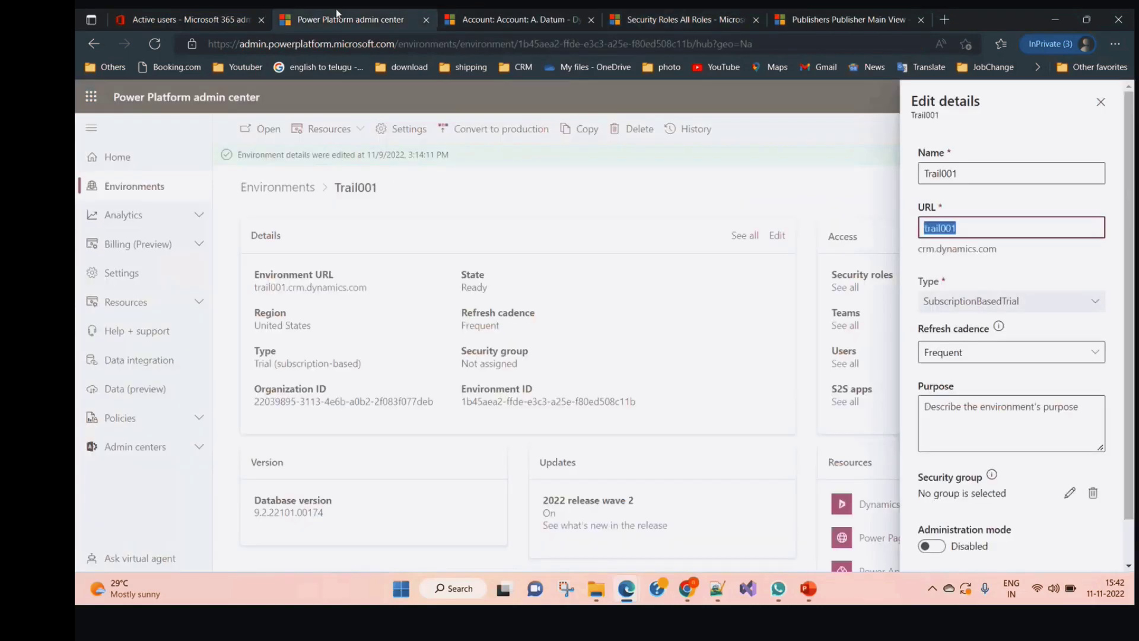
click(1100, 102)
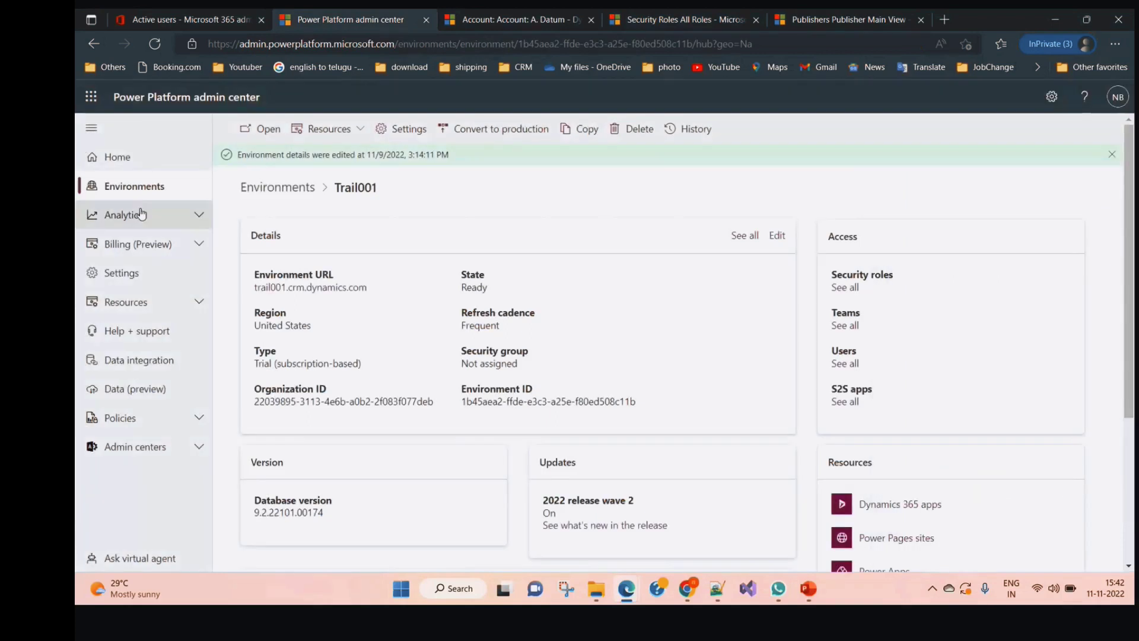
click(155, 188)
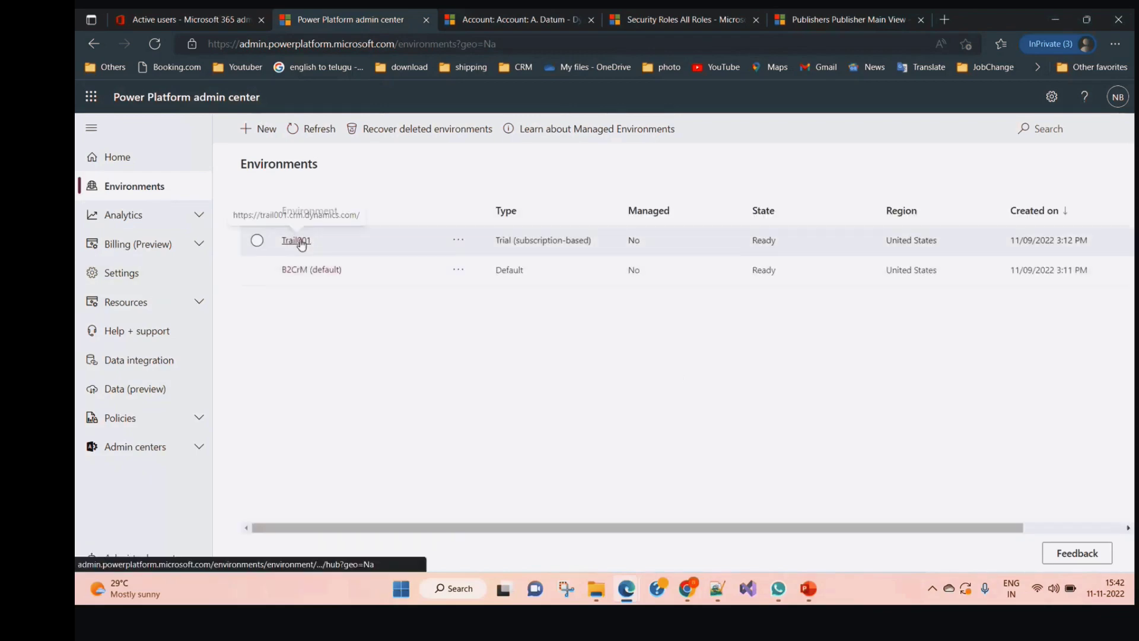
click(257, 240)
click(474, 129)
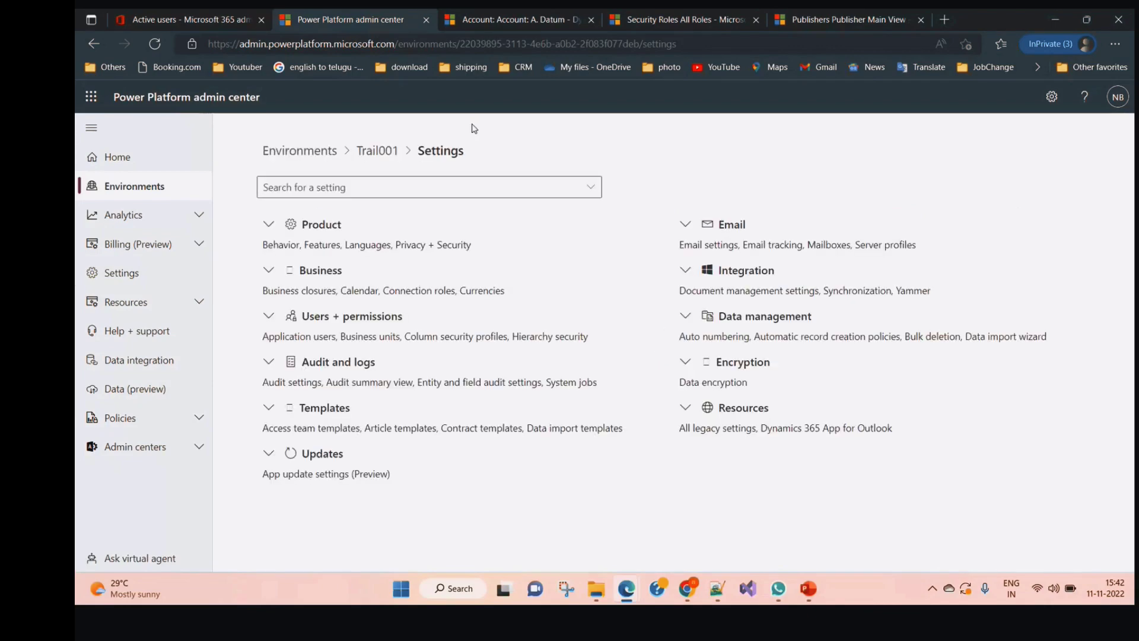
click(355, 195)
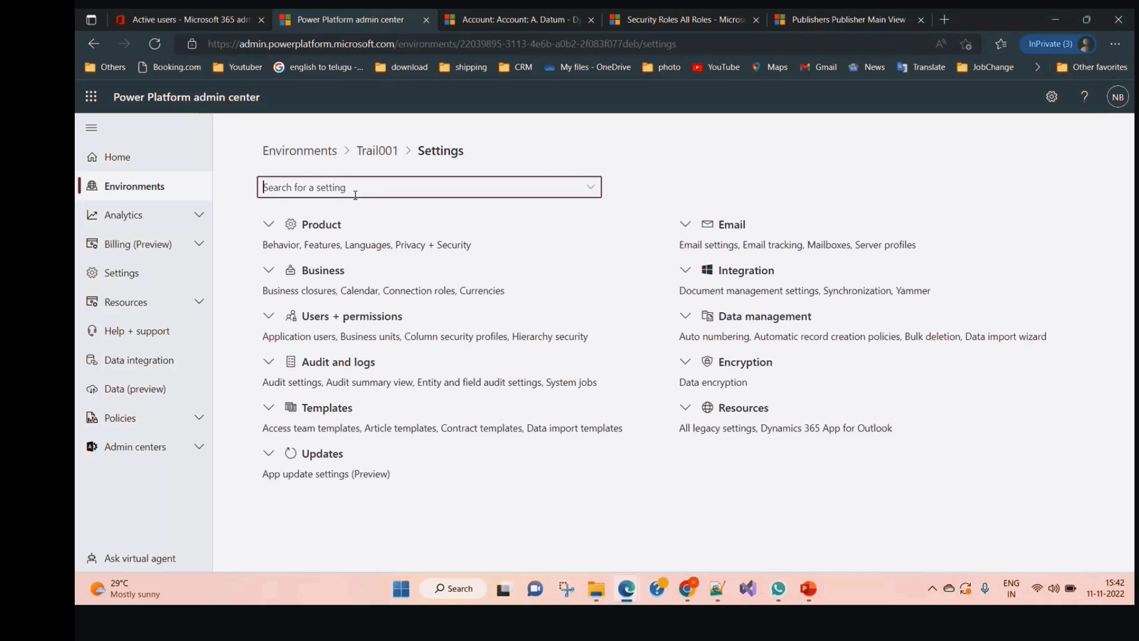
text(users)
key(Return)
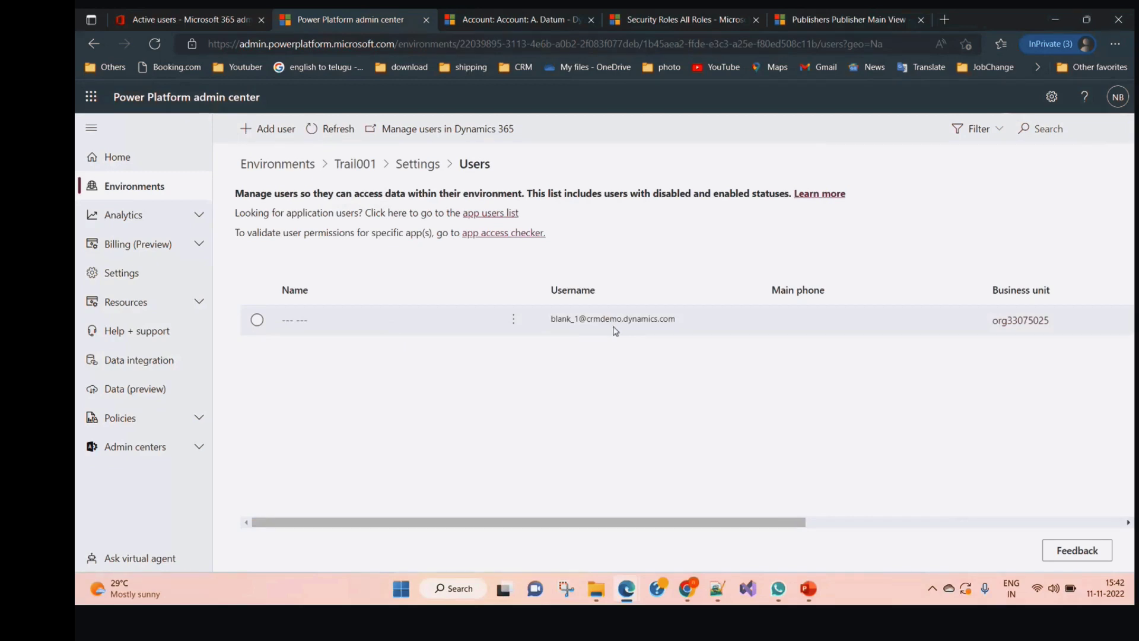
Add Test User01 as a user of the Trail001 environment
click(277, 130)
click(990, 303)
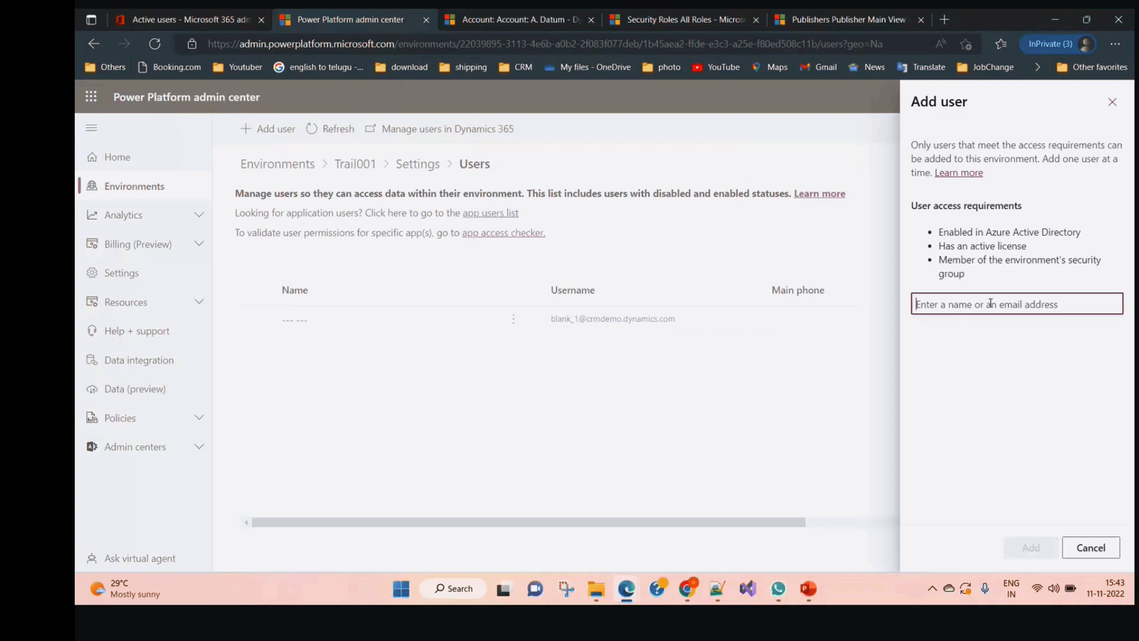
text(Test User03)
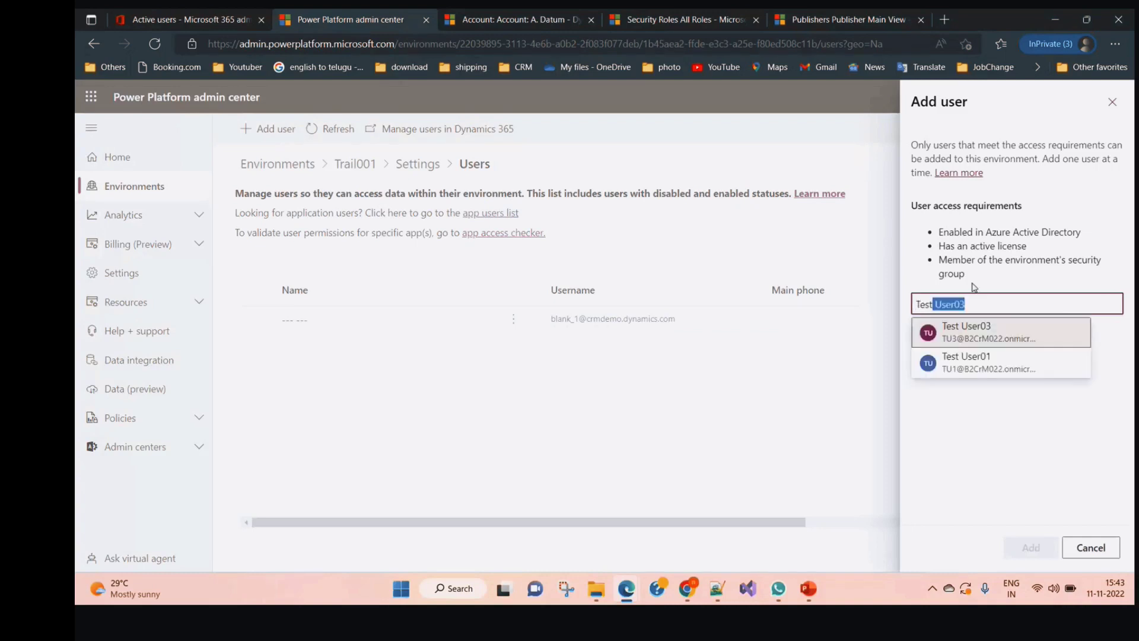
click(982, 374)
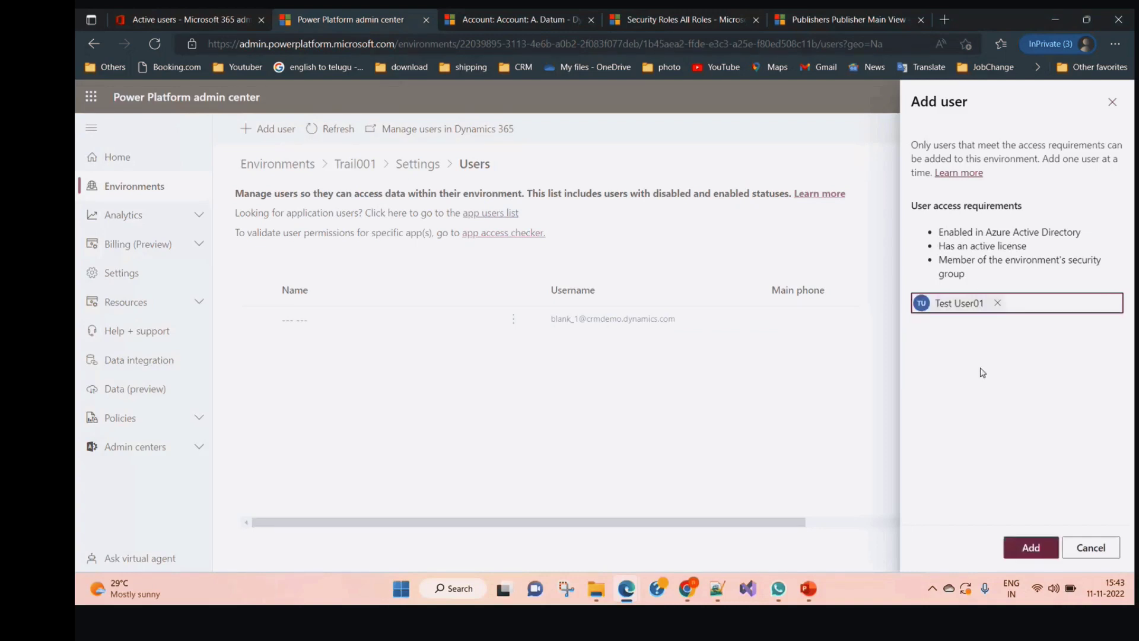
click(1037, 550)
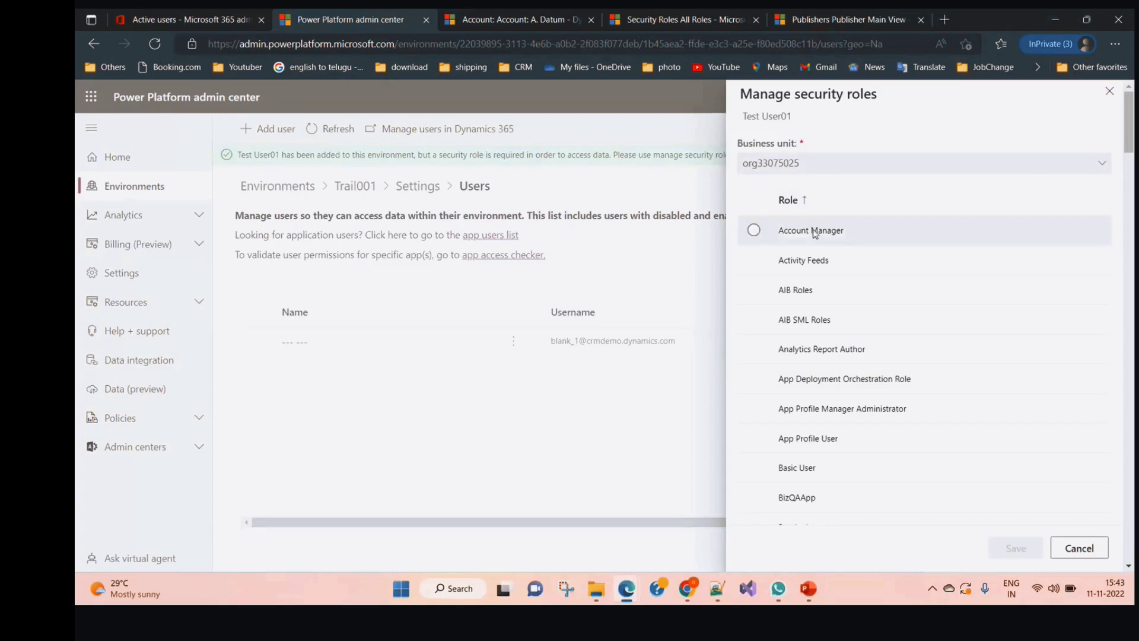
Assign Test User01 the System Administrator and System Customizer roles and save
scroll(841, 389, down, 20)
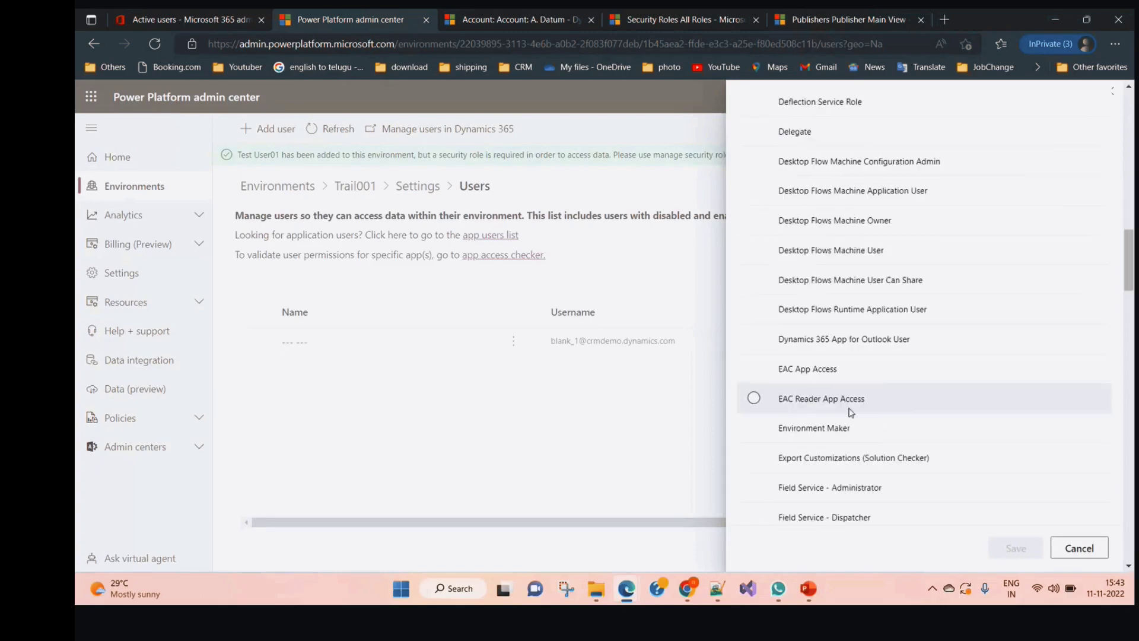
scroll(854, 411, down, 5)
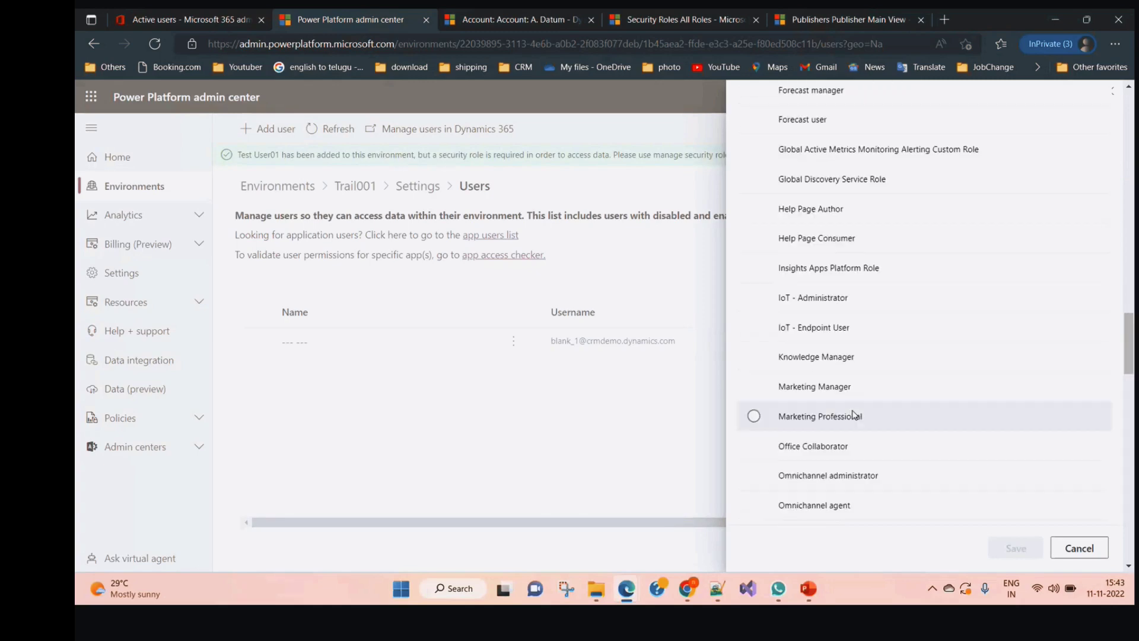
scroll(853, 415, down, 6)
scroll(854, 418, down, 12)
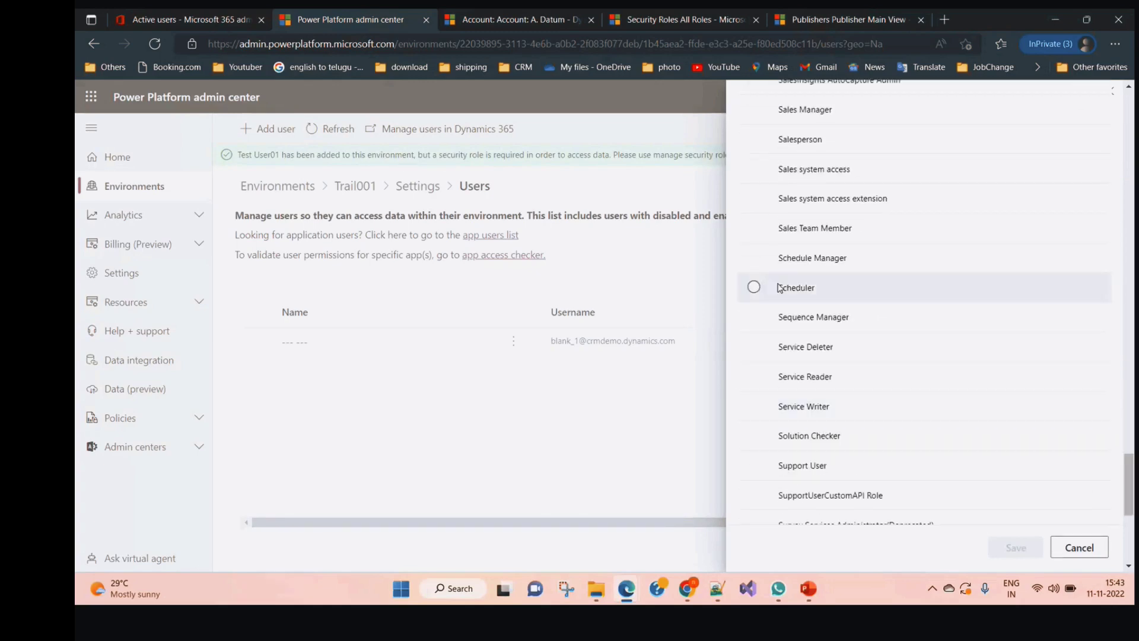
scroll(781, 302, down, 5)
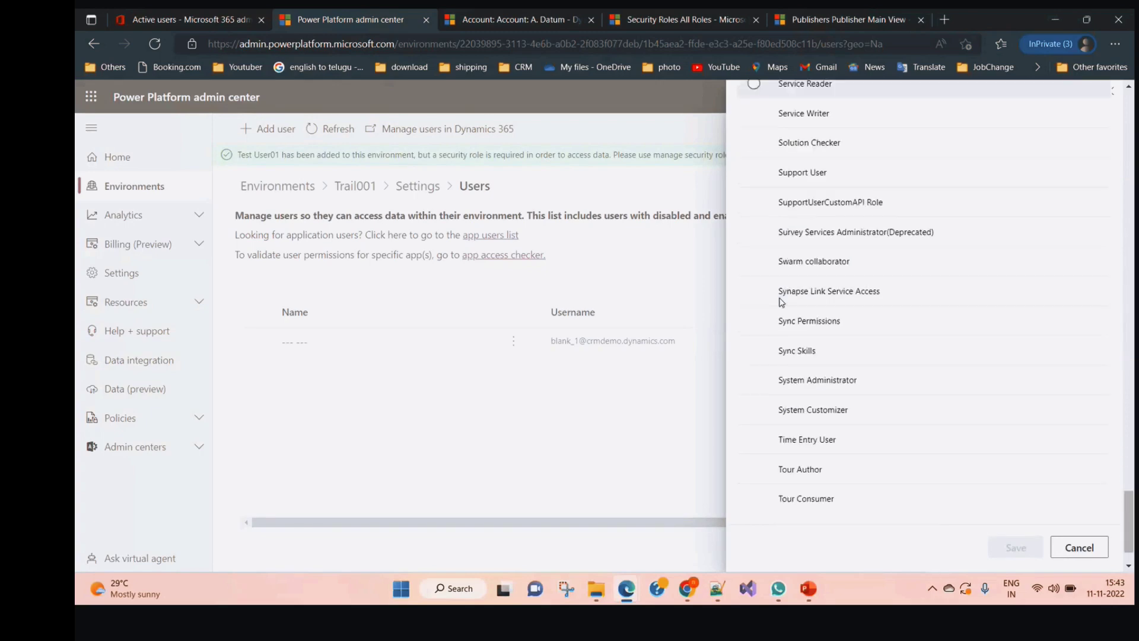
click(755, 379)
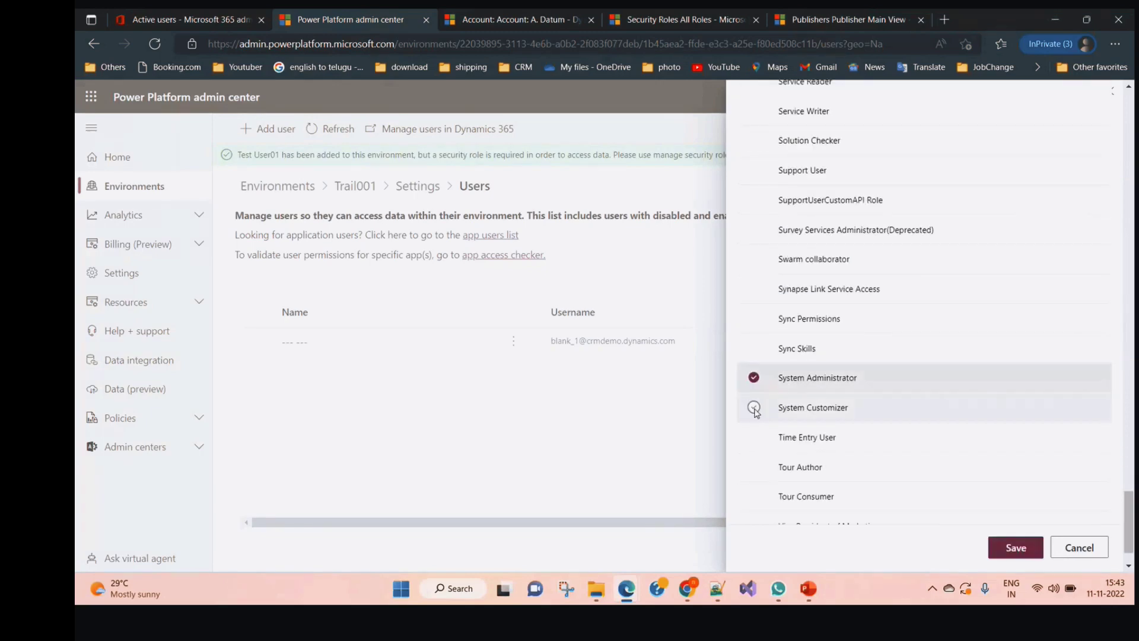
click(753, 408)
click(1016, 548)
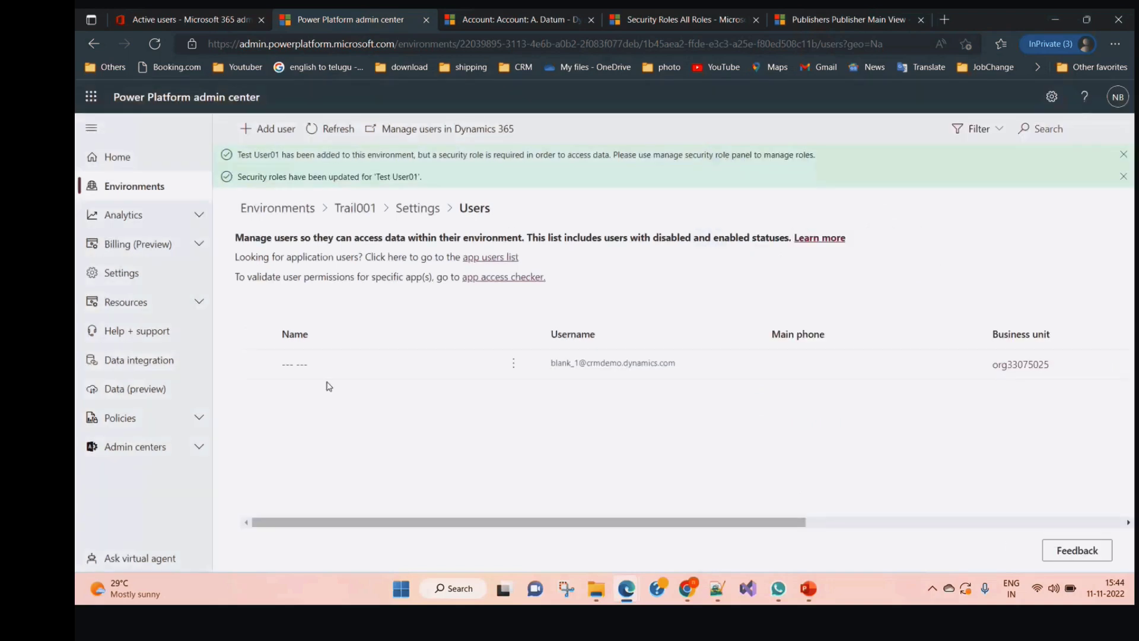
Add Test User03 to Trail001 without assigning roles, refreshing the users list before and after
click(325, 128)
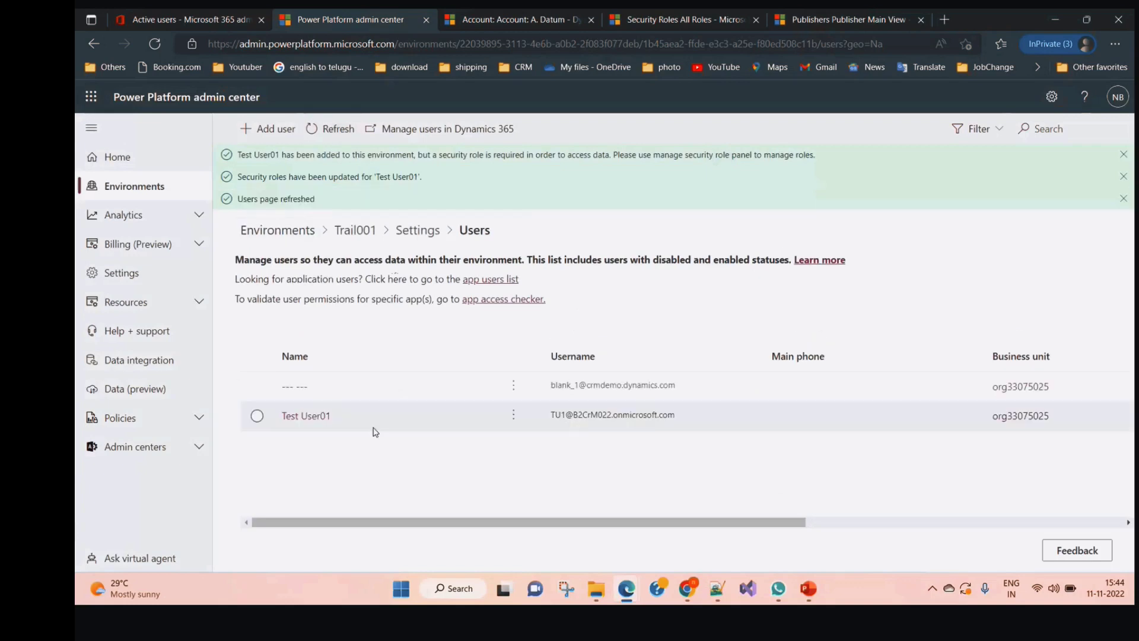
click(281, 131)
click(925, 301)
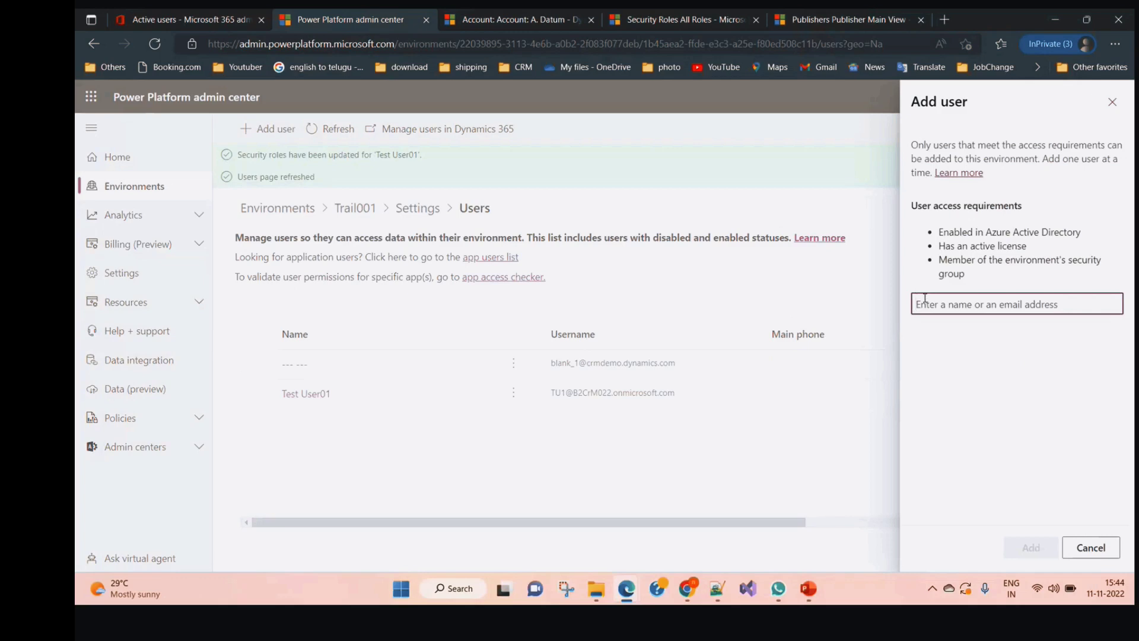
text(Test User03)
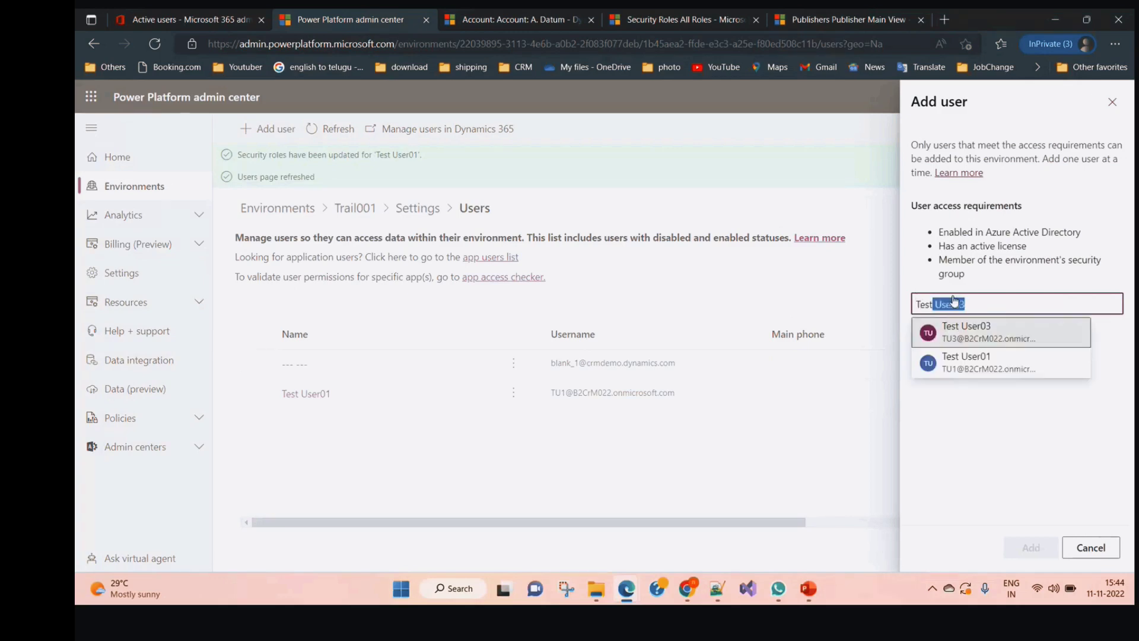
click(1023, 345)
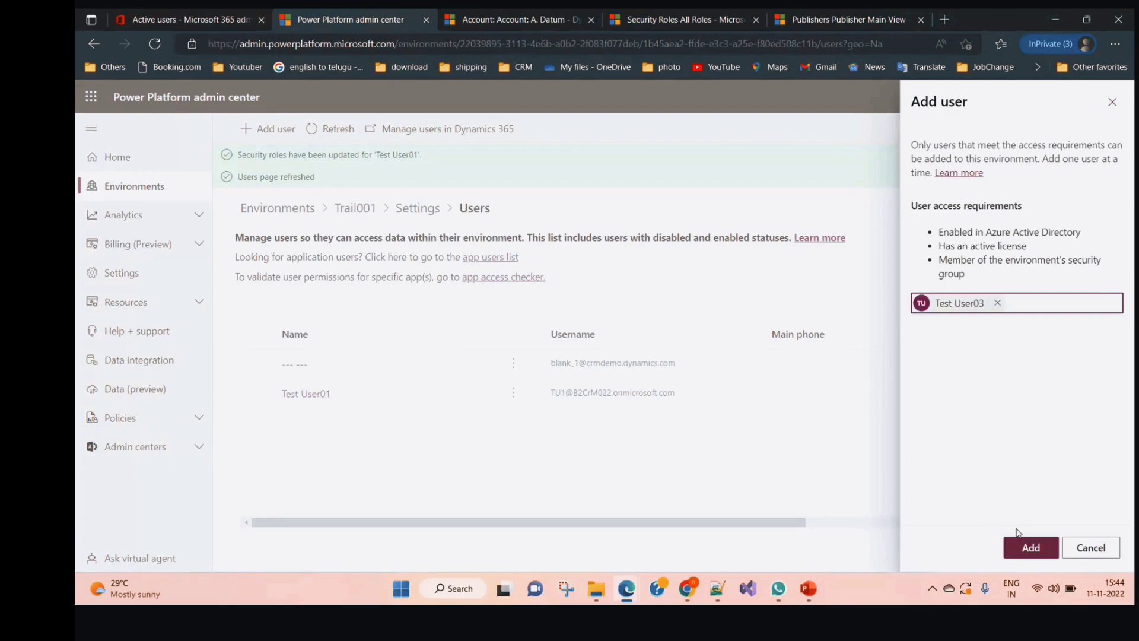
click(1028, 545)
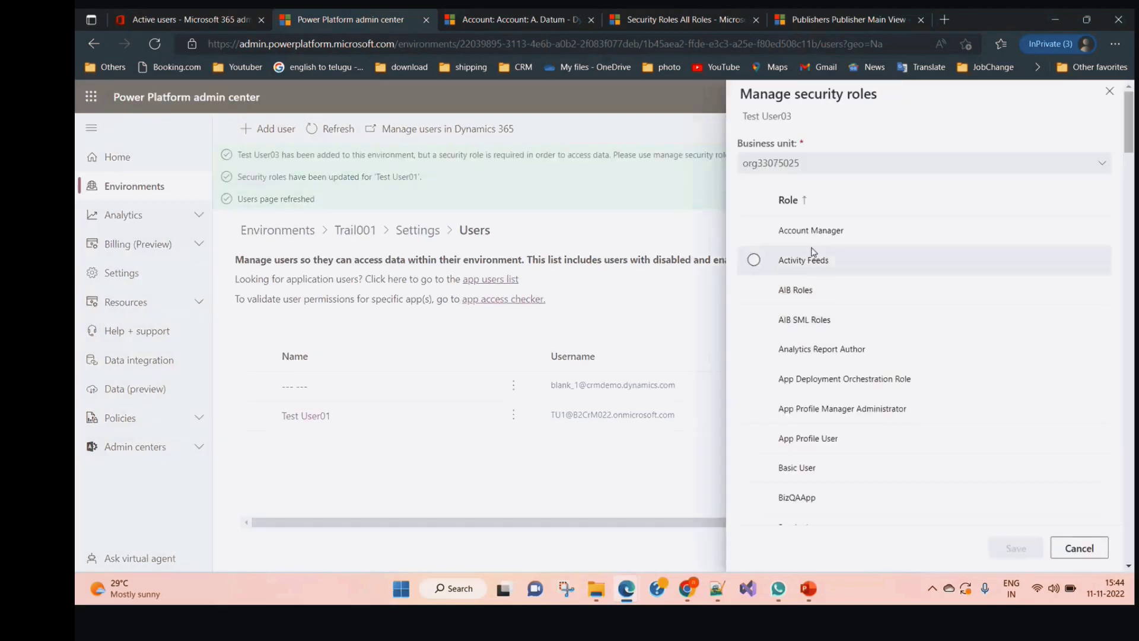
scroll(932, 474, down, 6)
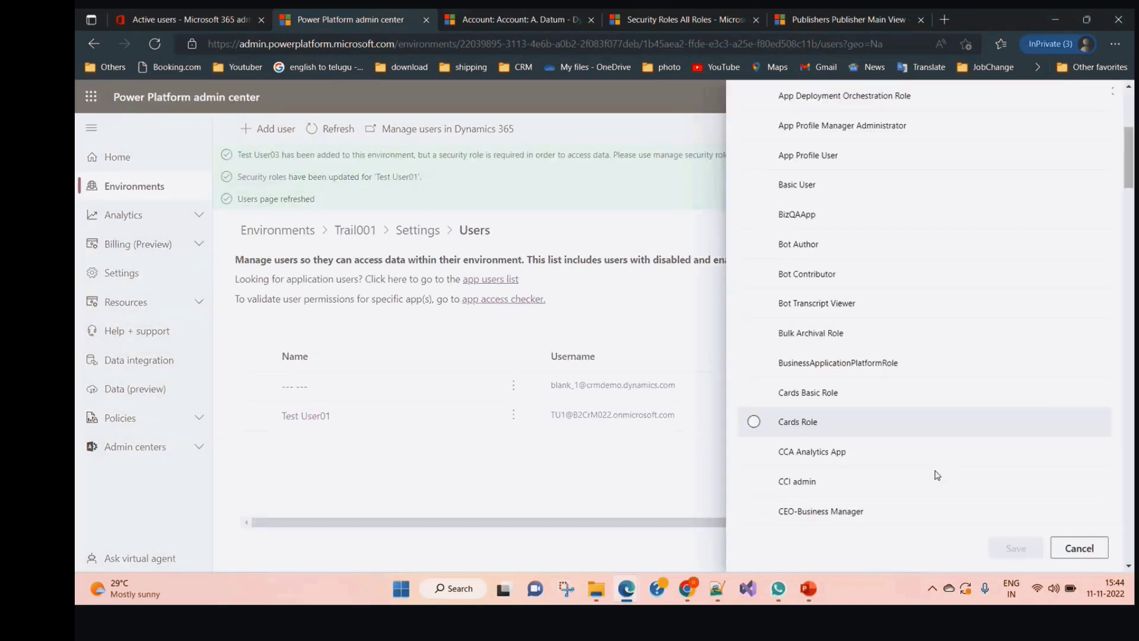
click(1094, 547)
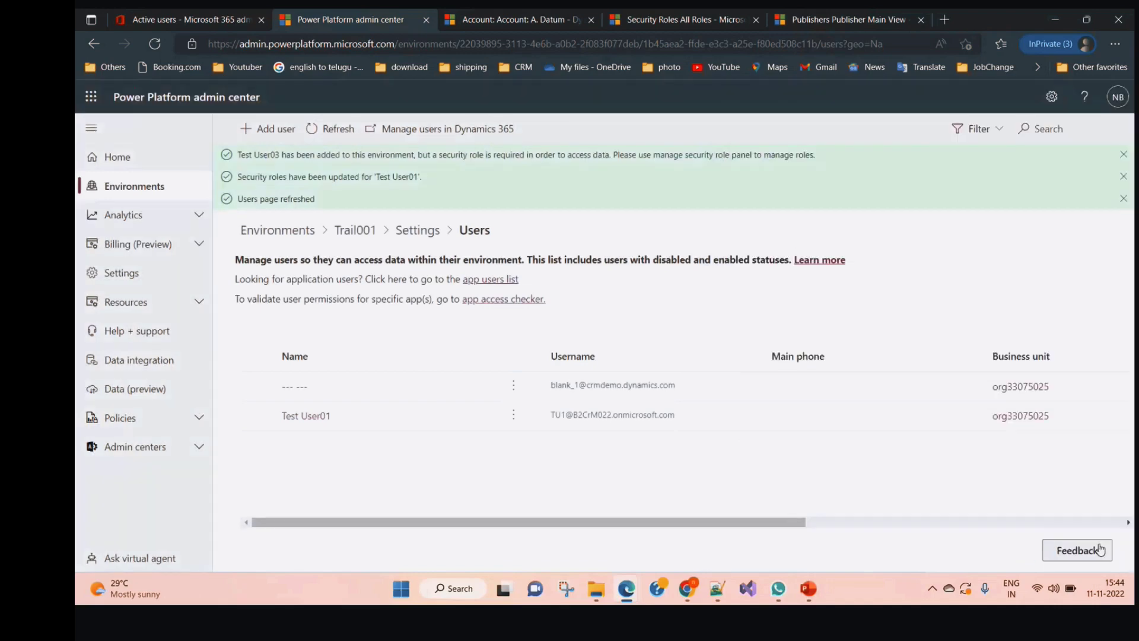
click(335, 139)
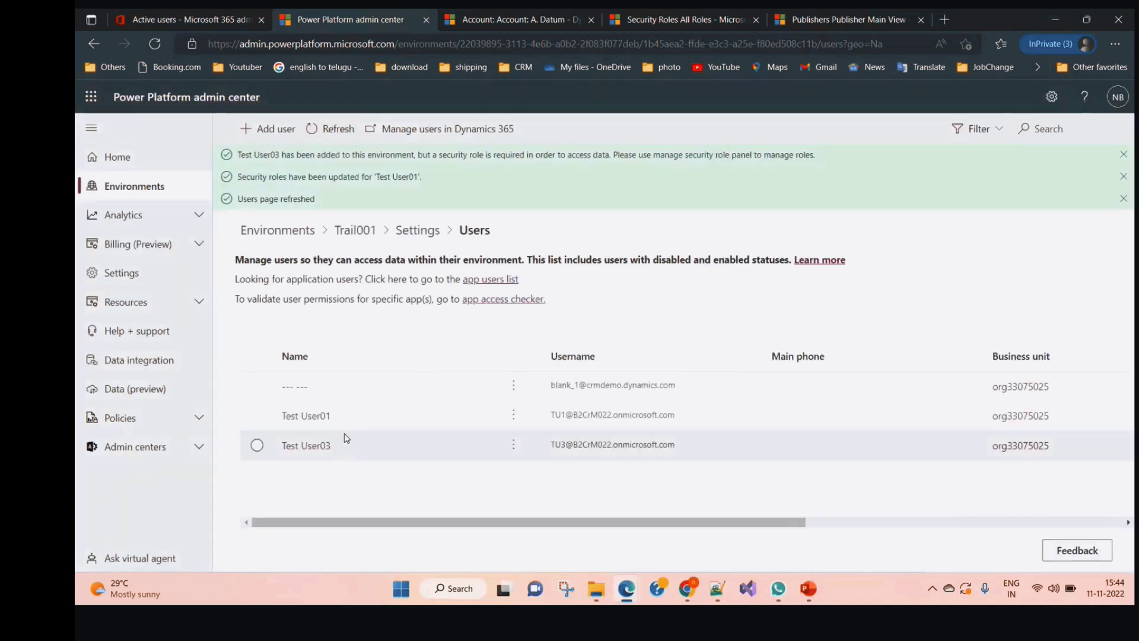
click(268, 130)
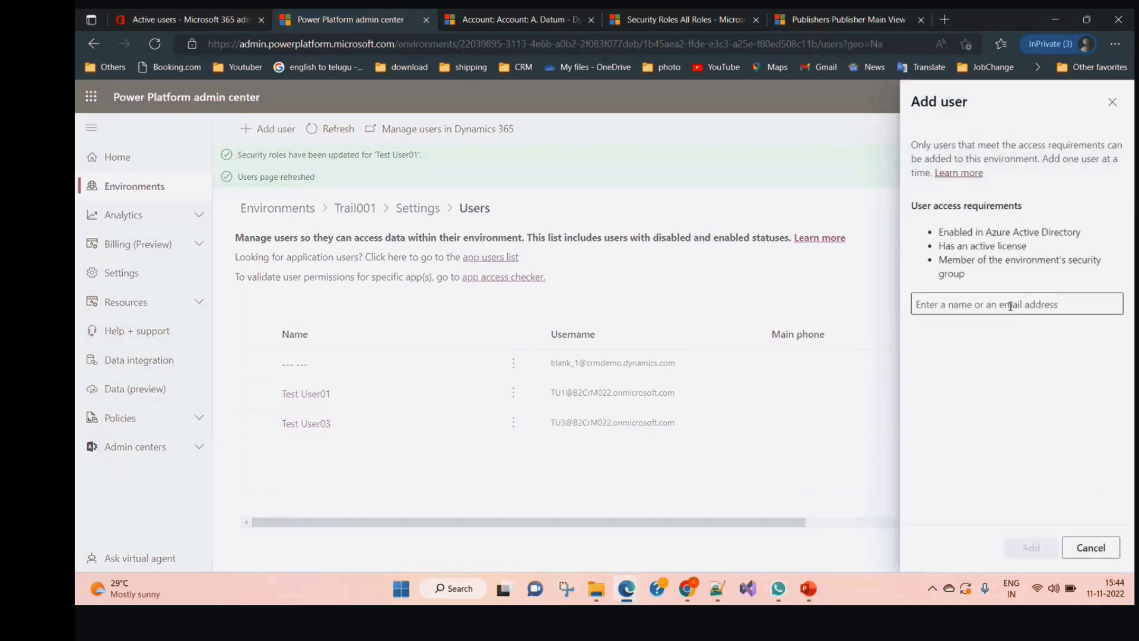
Reopen Add user and search for Test User02, then Test User2, finding no exact matches
key(Escape)
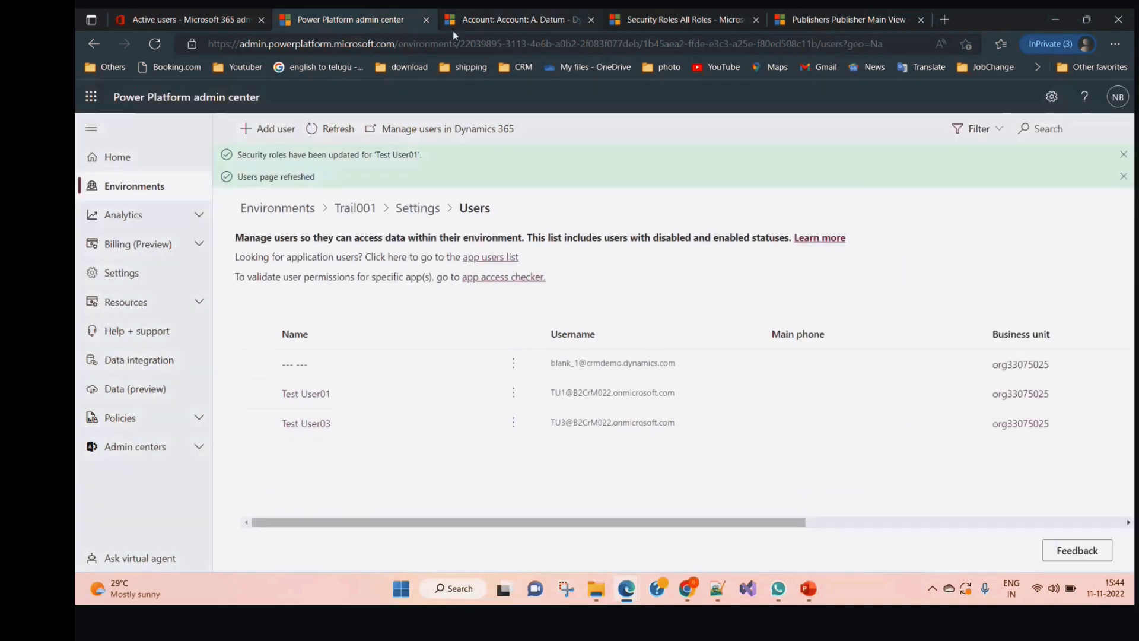
click(264, 129)
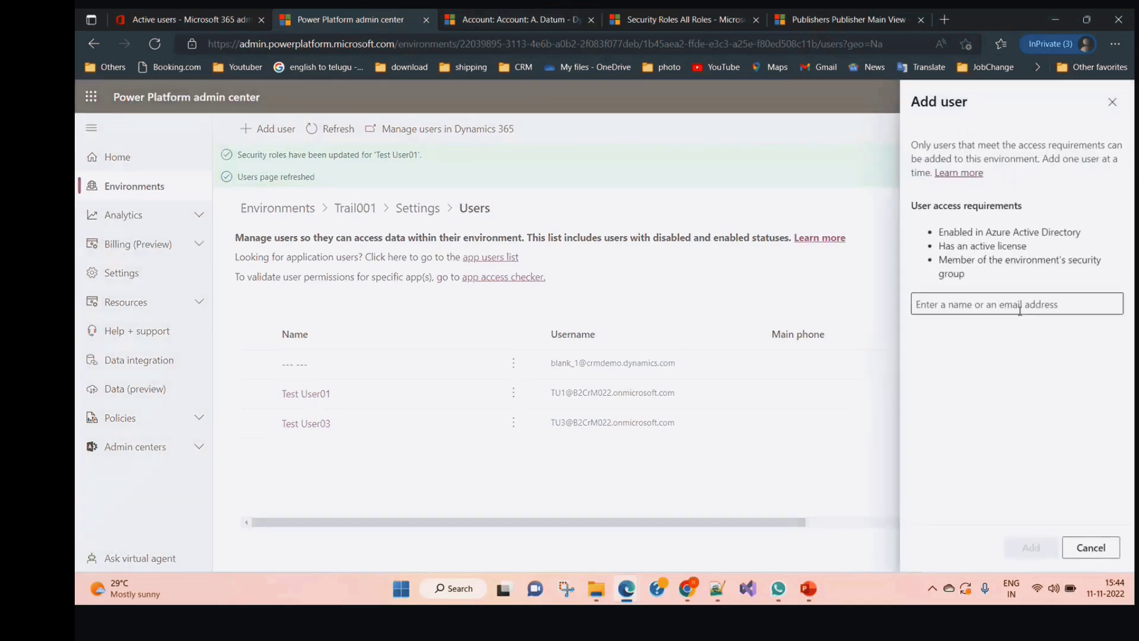
text(Test User03)
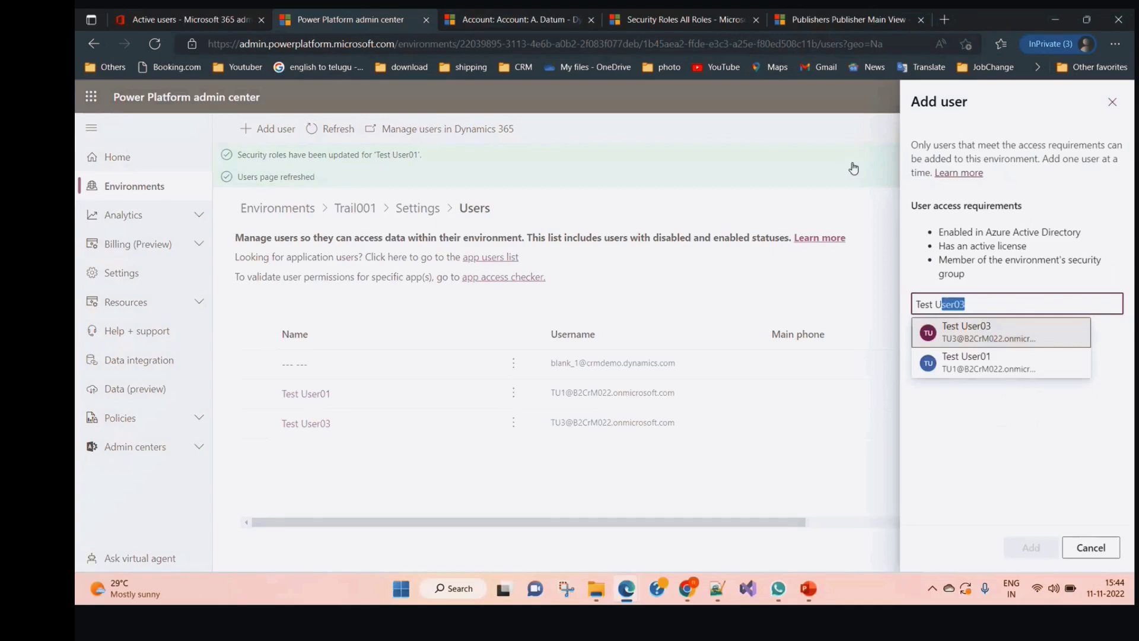
key(End)
key(BackSpace)
key(BackSpace)
text(02)
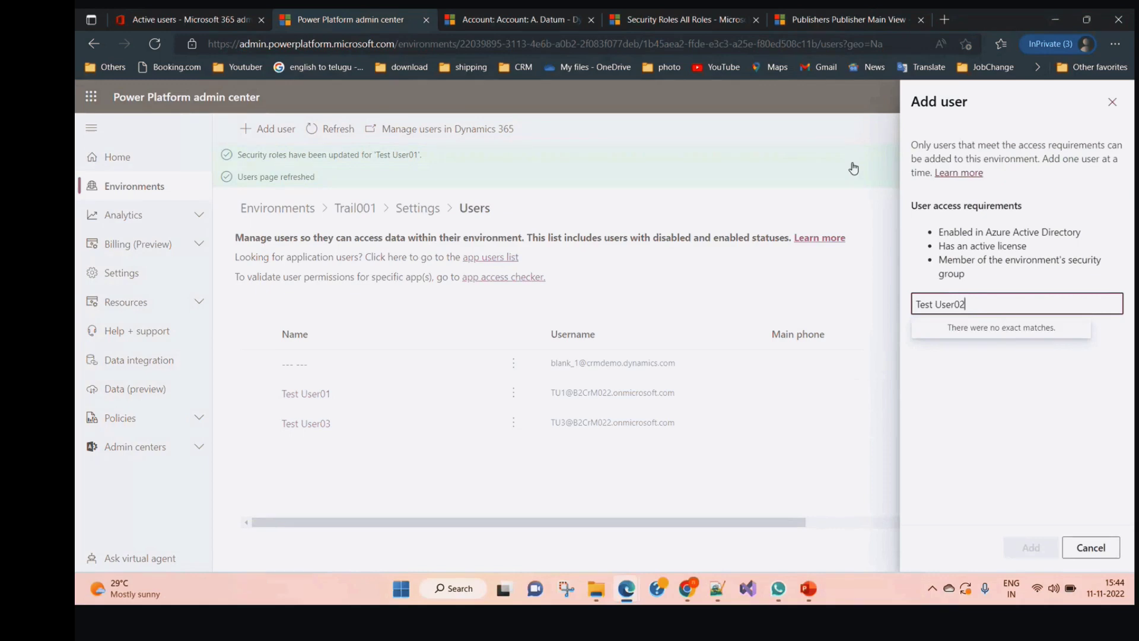
key(BackSpace)
key(BackSpace)
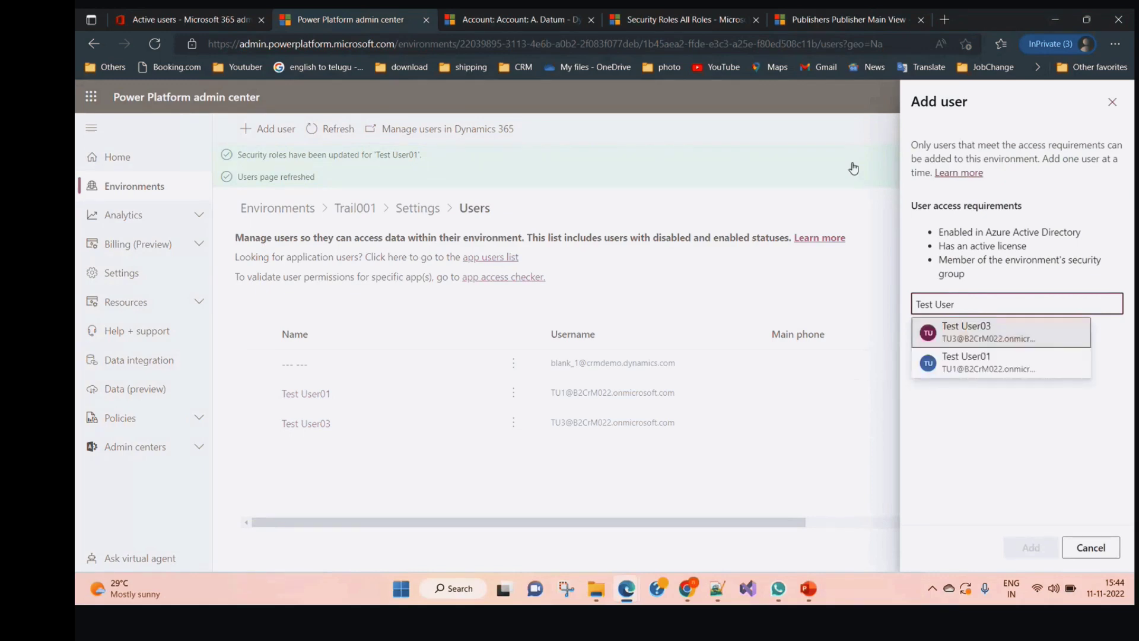
text(2)
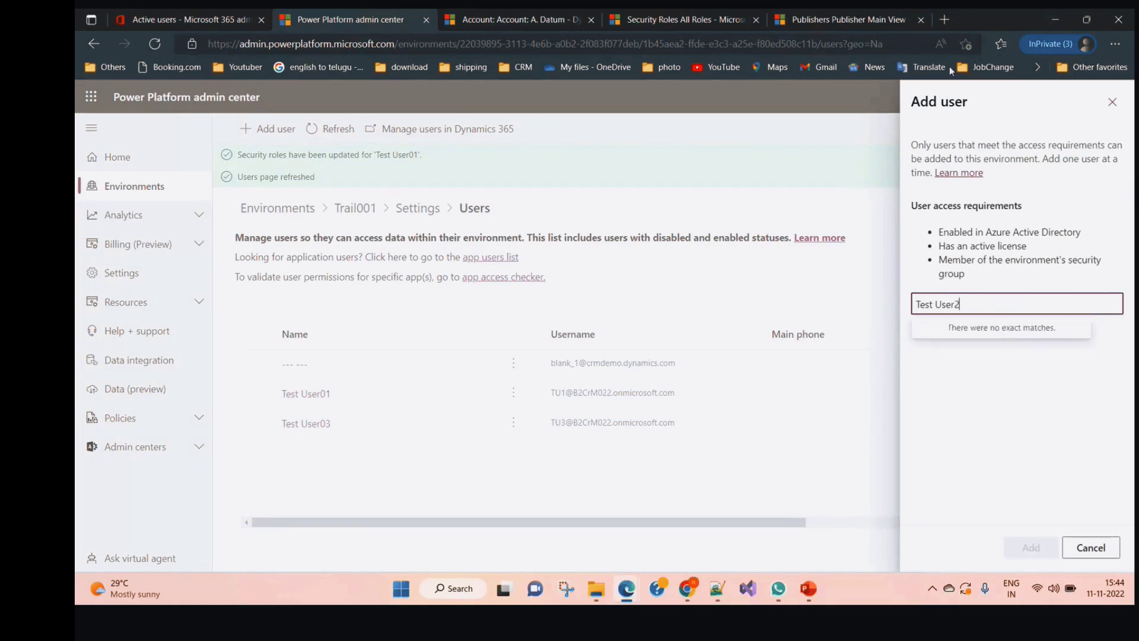
click(181, 18)
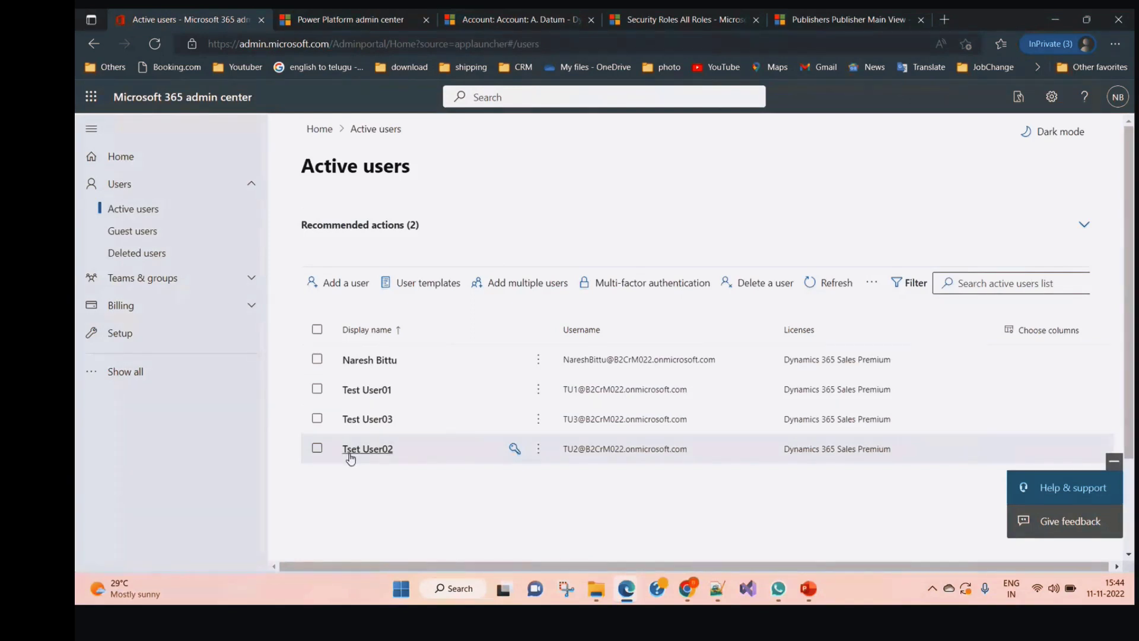
click(343, 27)
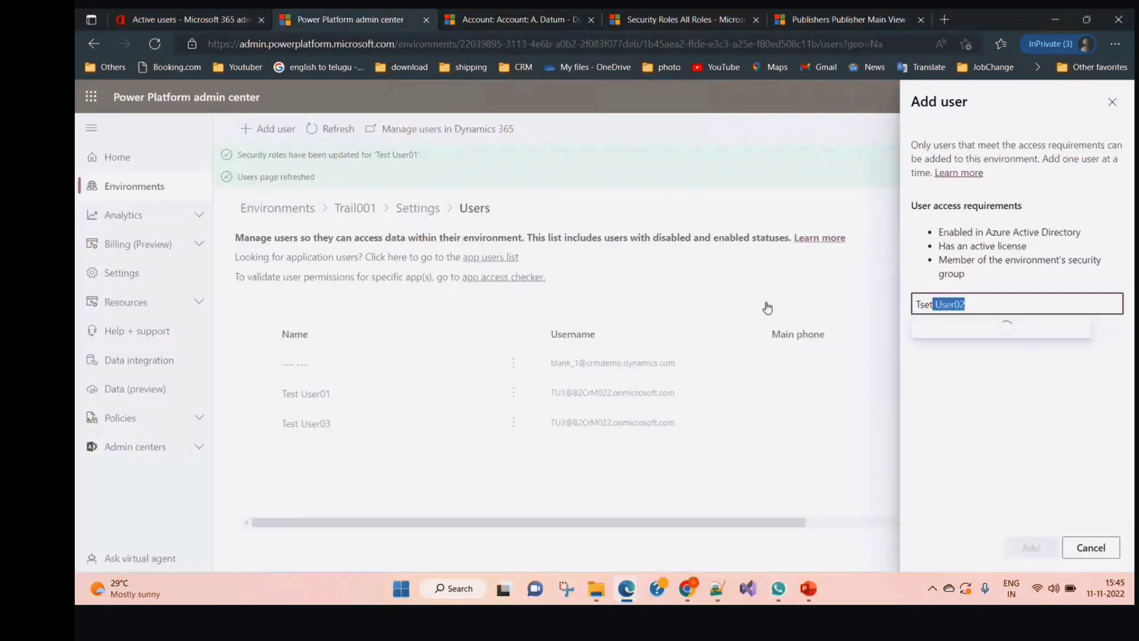
Add Tset User02 to Trail001, then return to the Dynamics 365 Security Roles tab
key(Return)
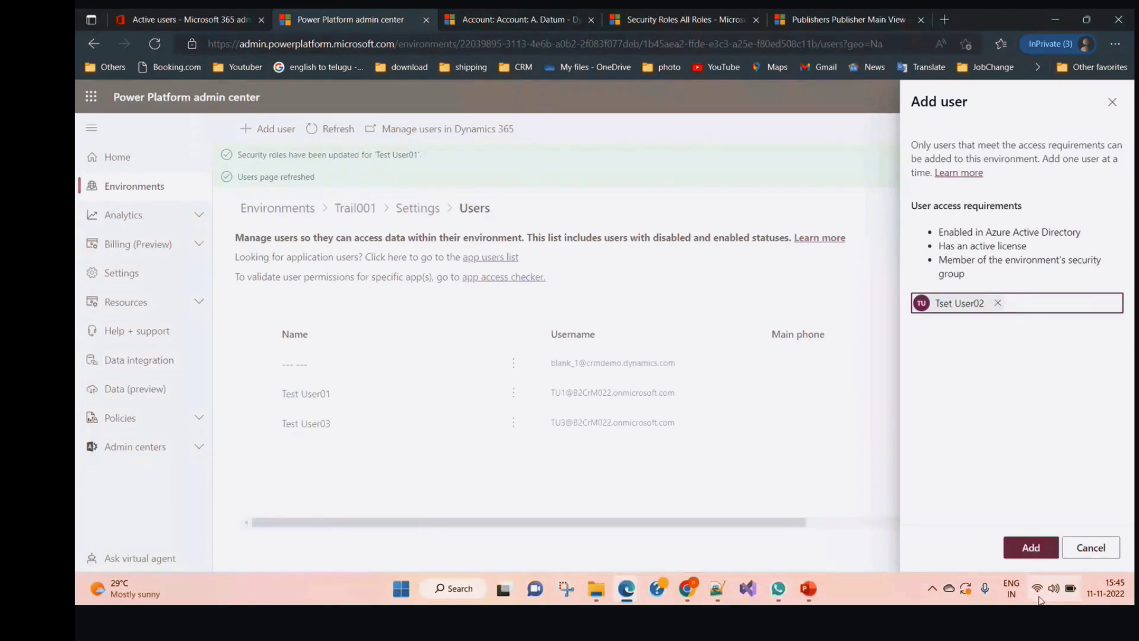
click(1032, 546)
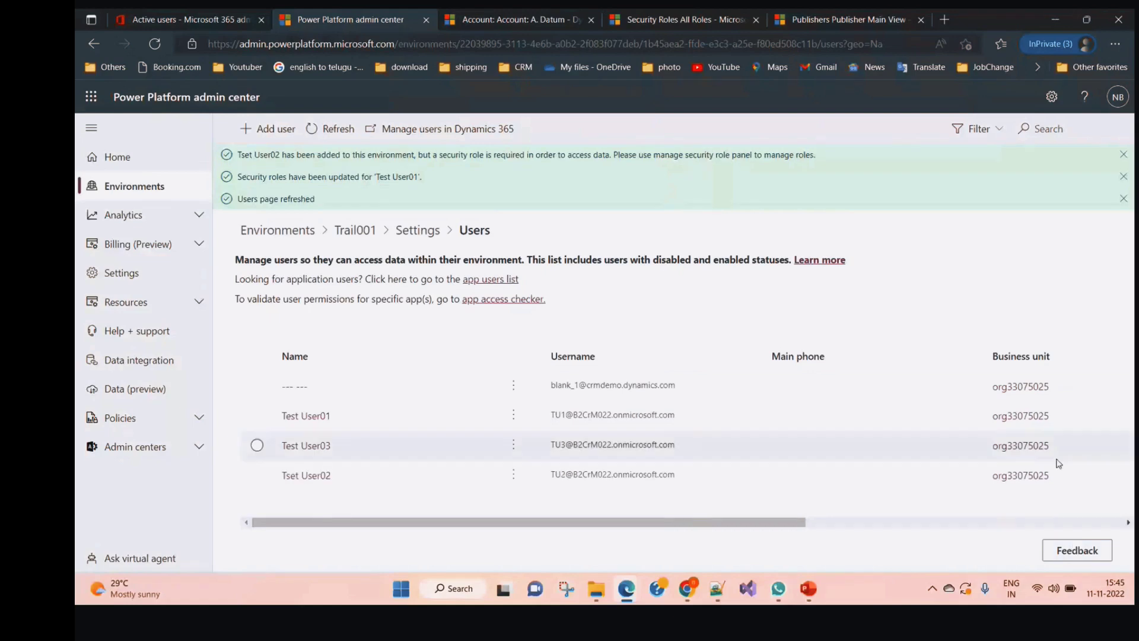
click(682, 20)
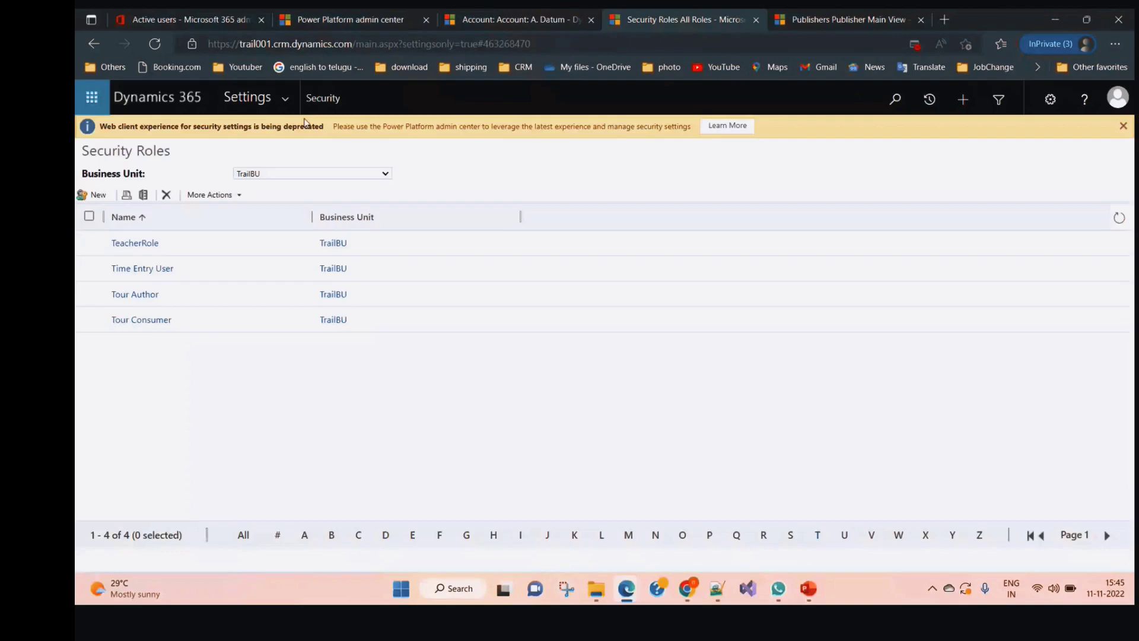
Look over the A. Datum account and the app areas list, then return to the security roles tab
key(ctrl+shift+Tab)
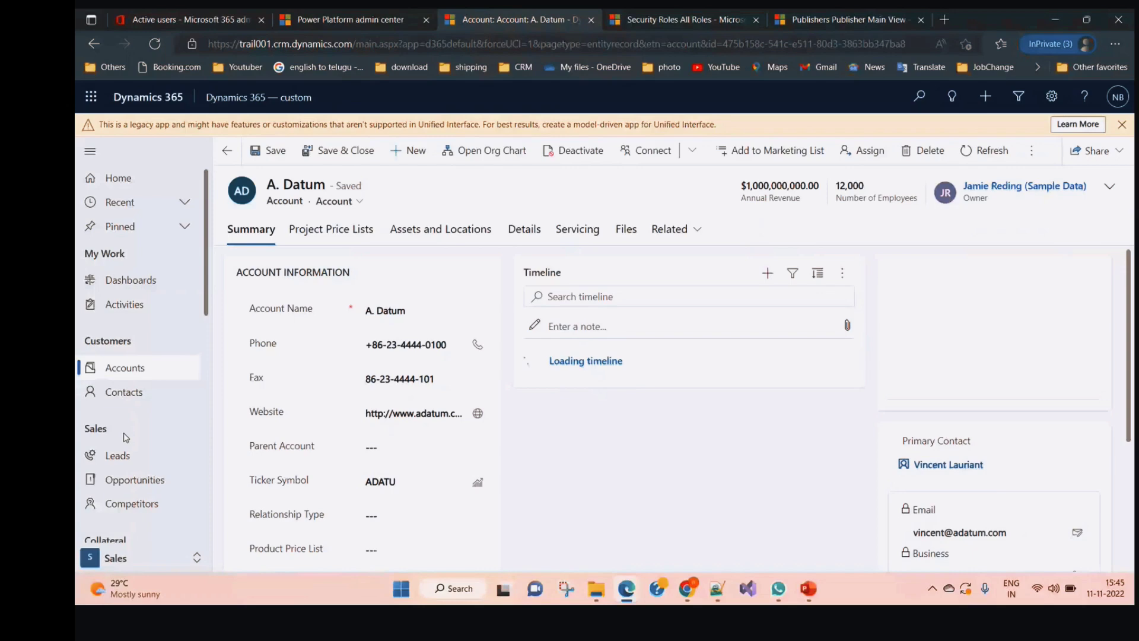
scroll(126, 437, down, 10)
click(122, 557)
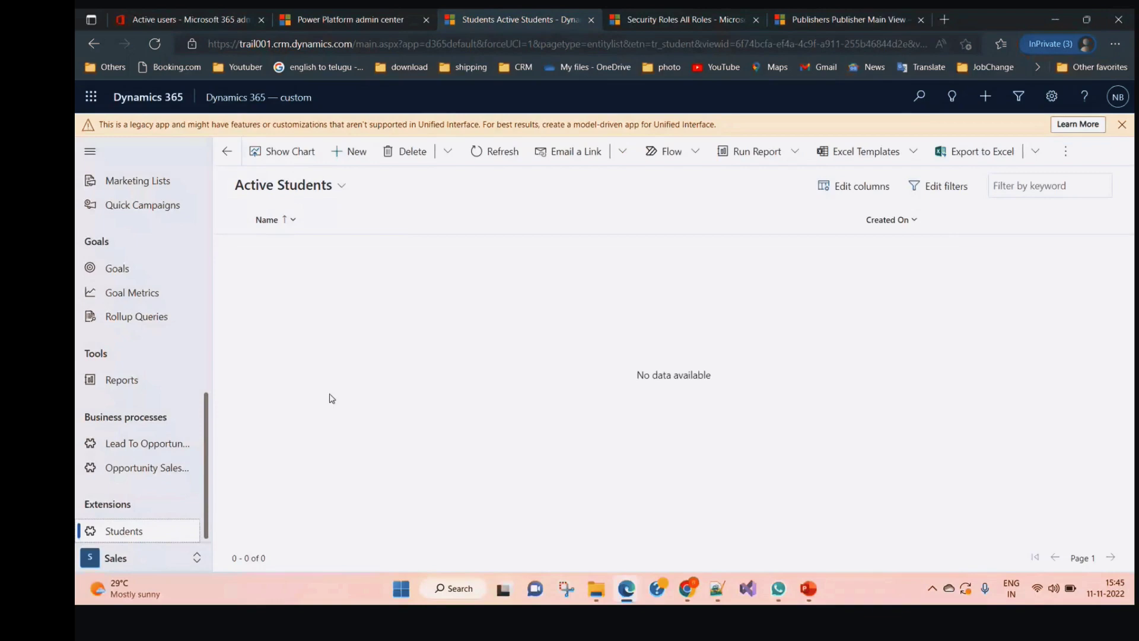
key(ctrl+Tab)
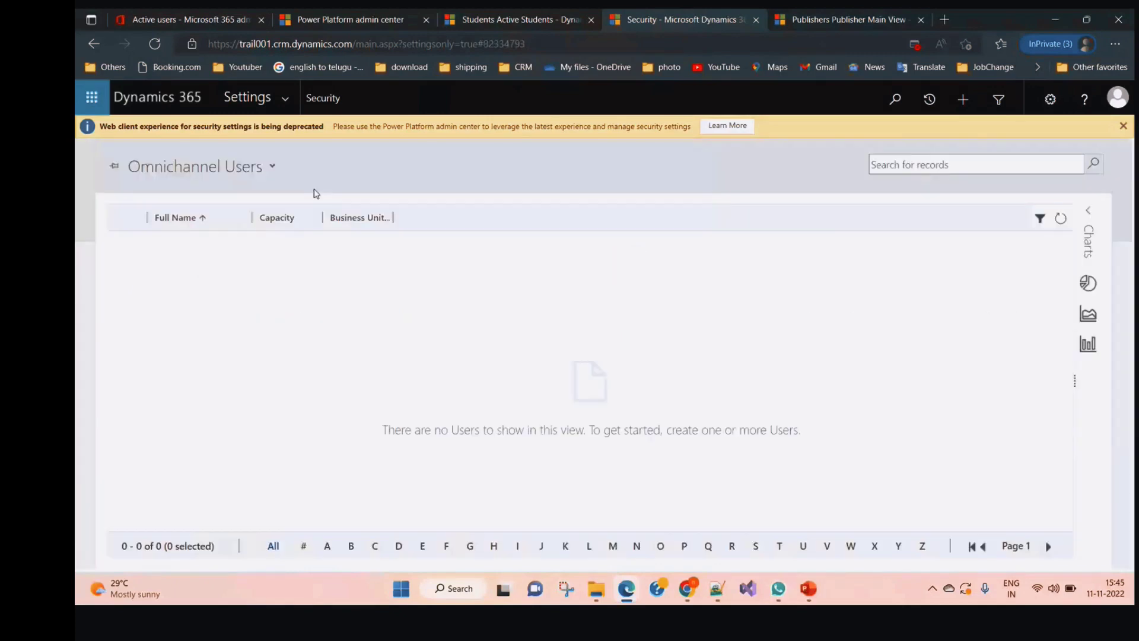
Show the Enabled Users view filtered to names starting with T and select Test User01
click(276, 194)
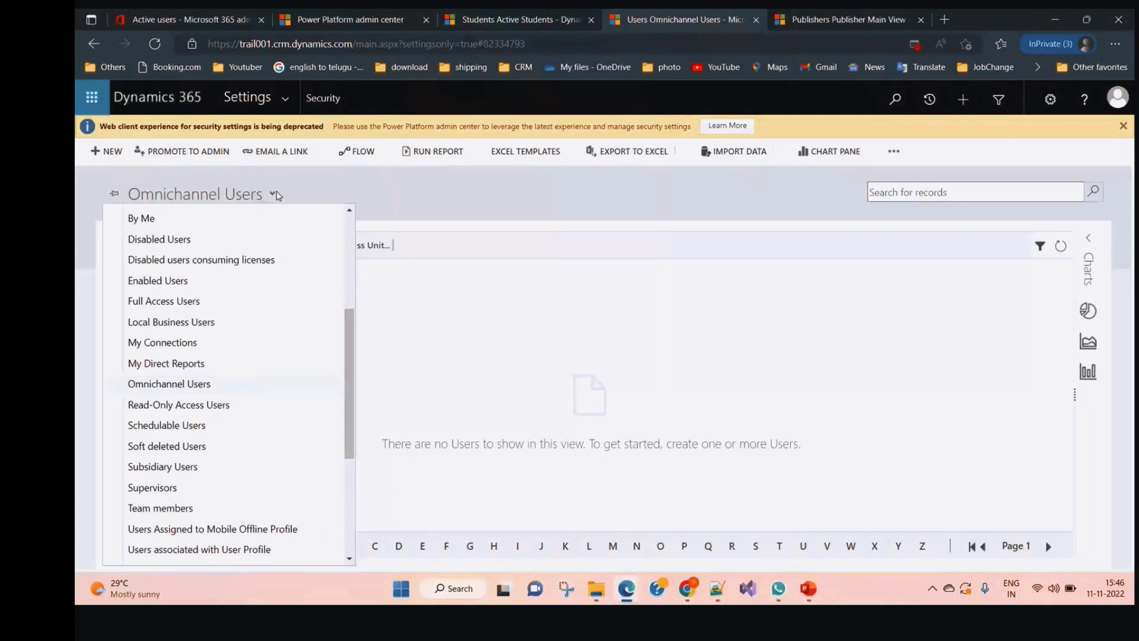
click(200, 283)
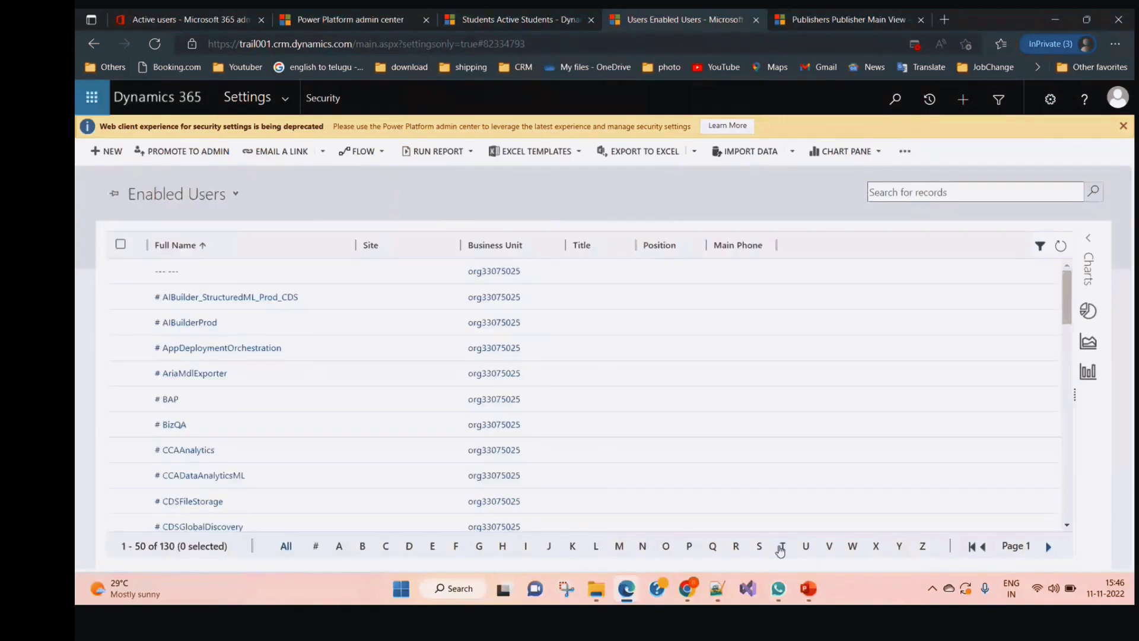
click(781, 546)
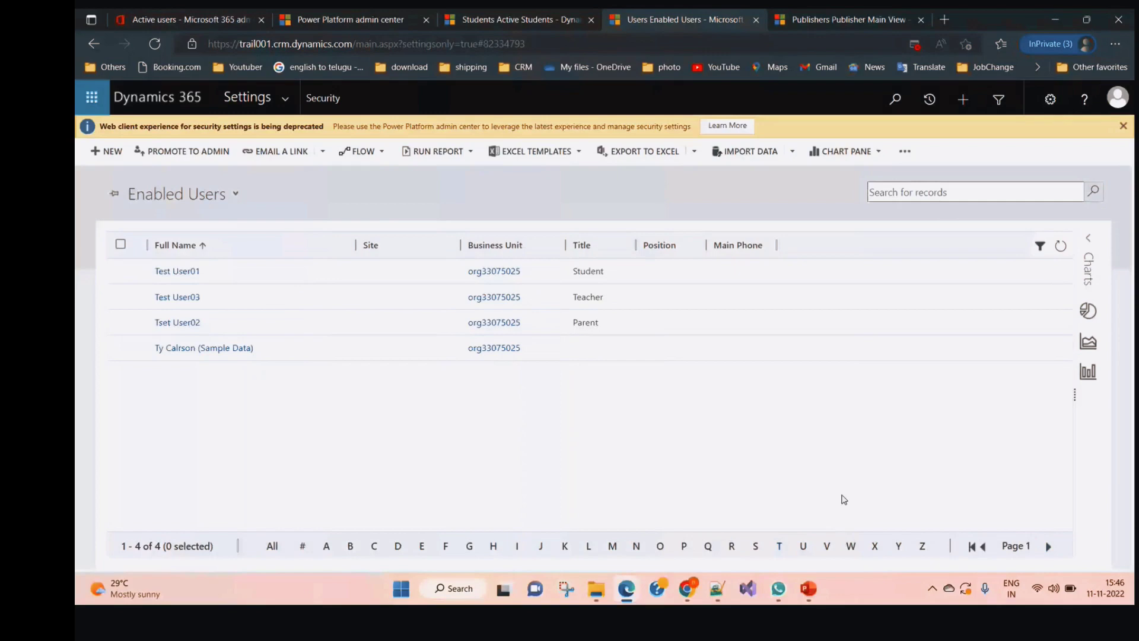
click(120, 270)
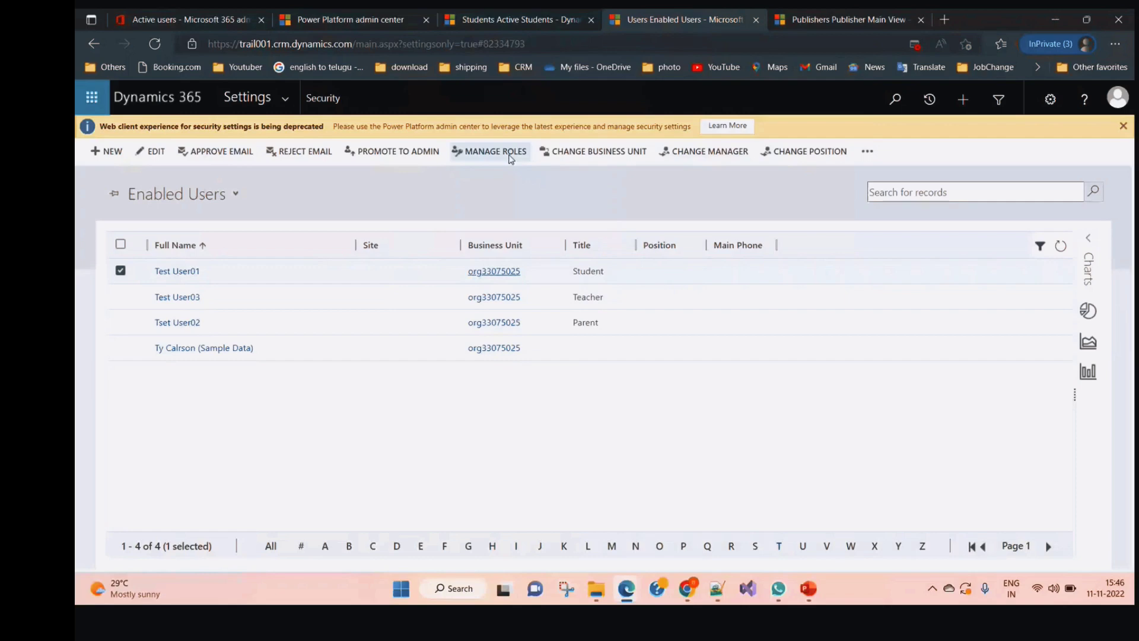
Assign Test User01 the System Administrator and System Customizer roles
click(509, 157)
scroll(503, 345, down, 2)
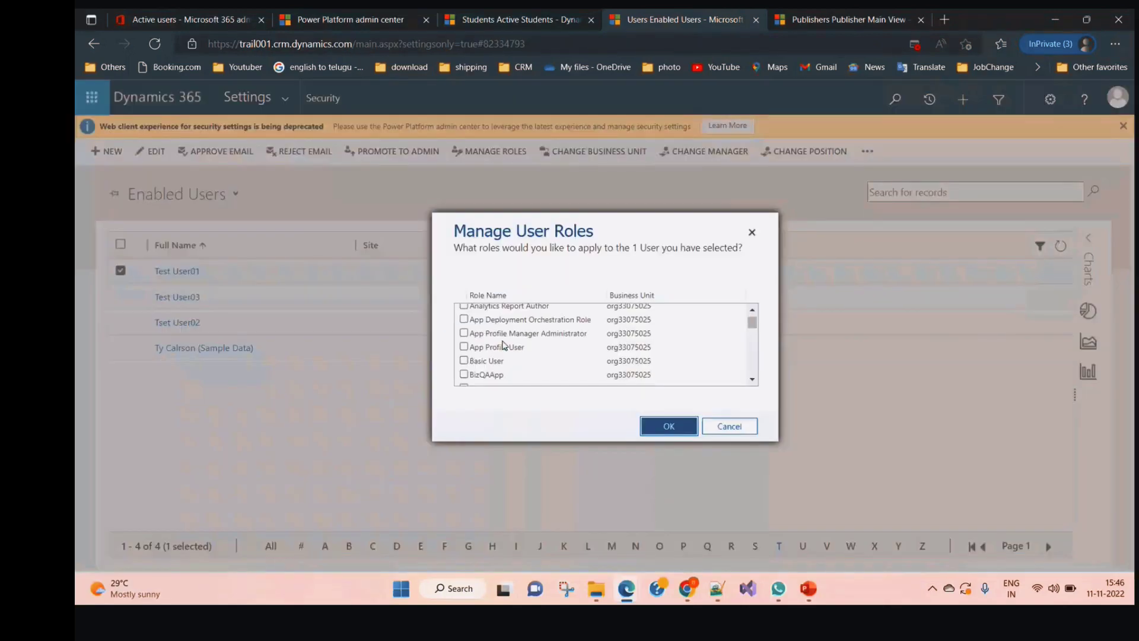
scroll(503, 345, down, 1)
scroll(511, 371, down, 3)
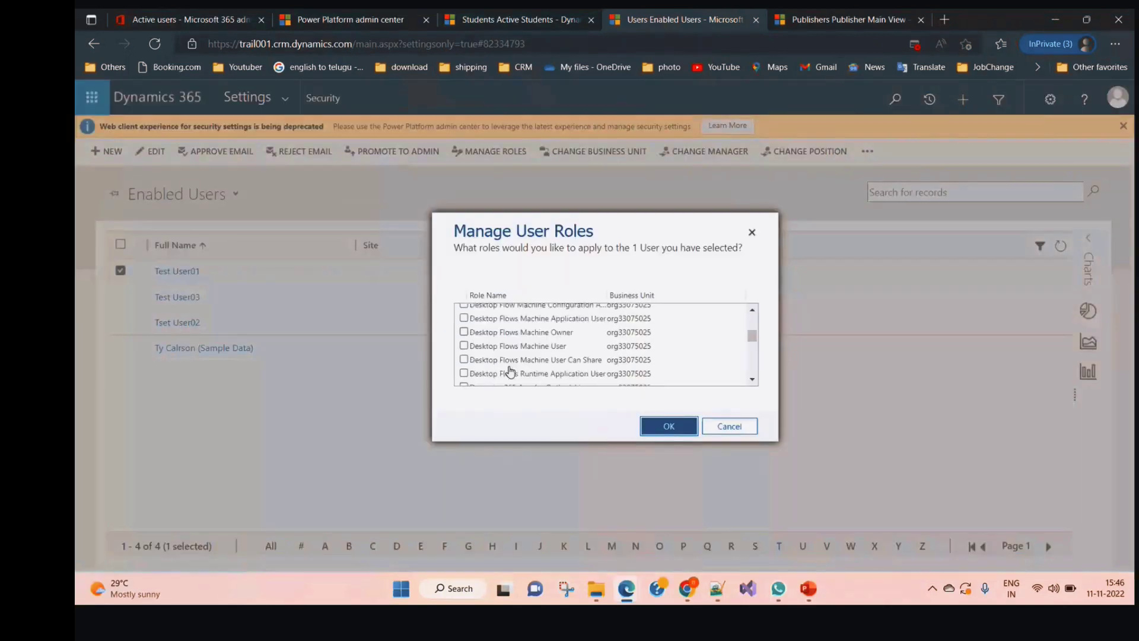
scroll(510, 371, down, 5)
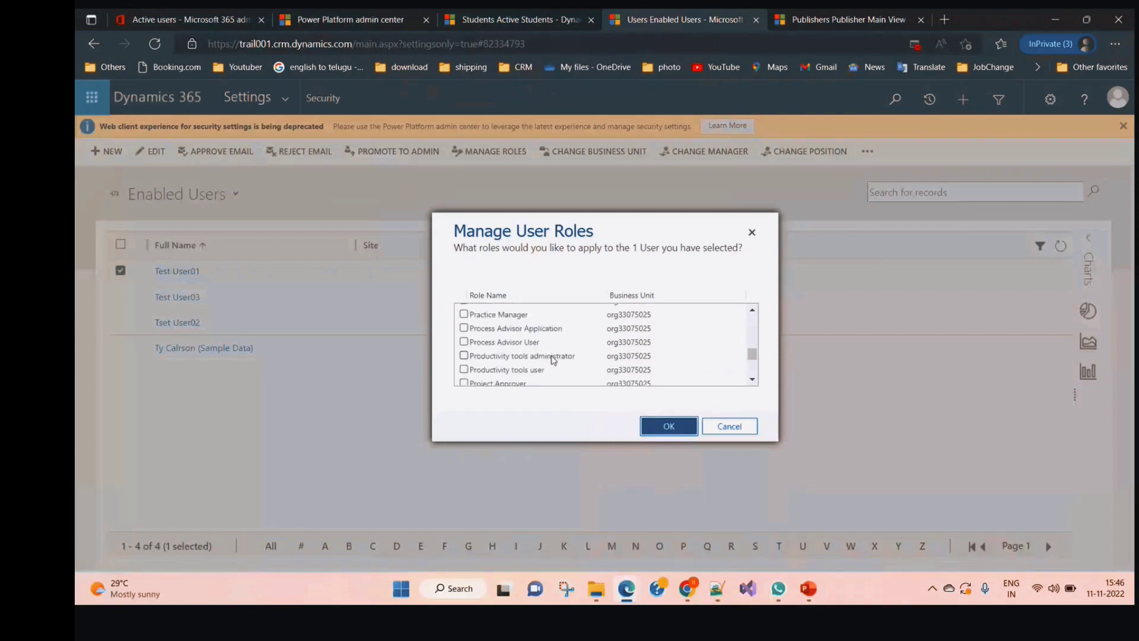
drag(751, 354, 752, 368)
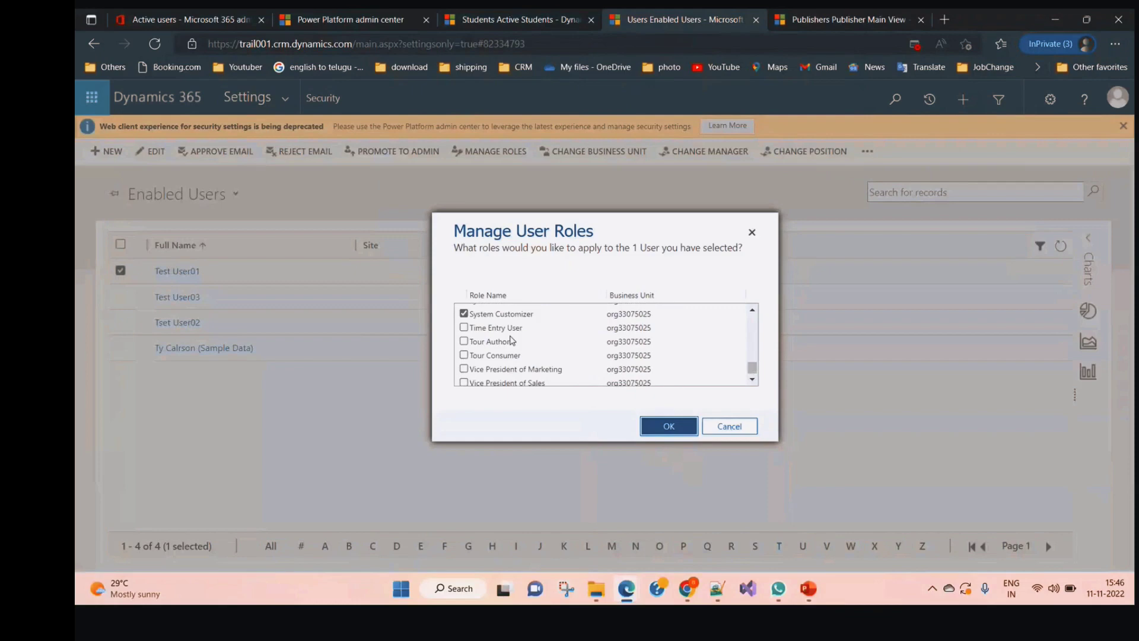
scroll(511, 341, up, 1)
click(655, 428)
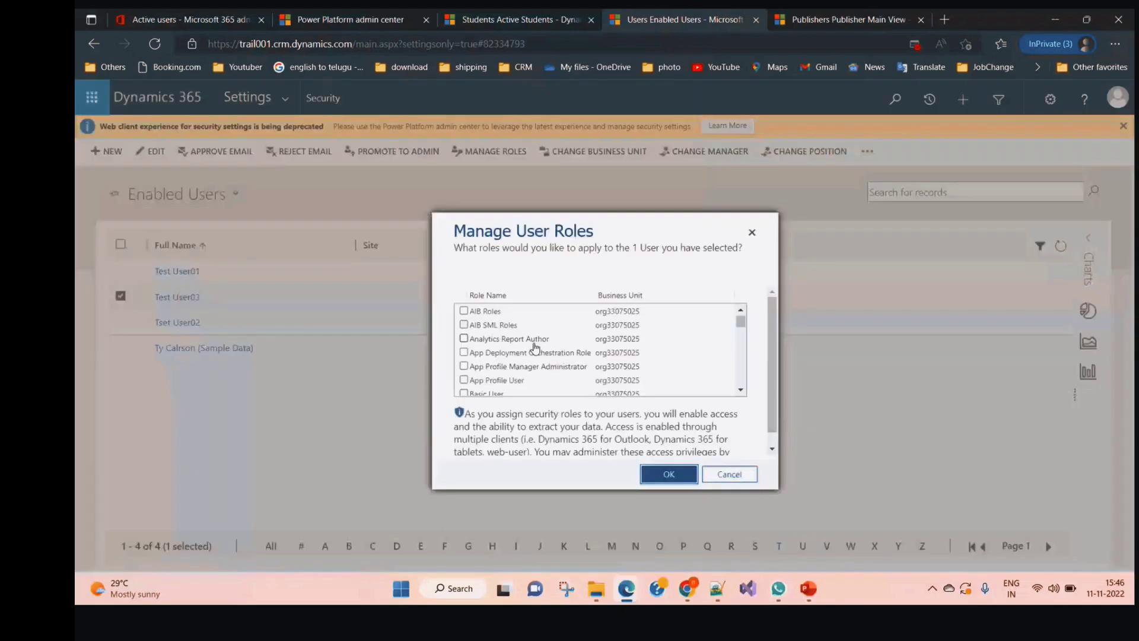
Apply the same System Administrator and System Customizer roles to Test User03
scroll(536, 348, down, 3)
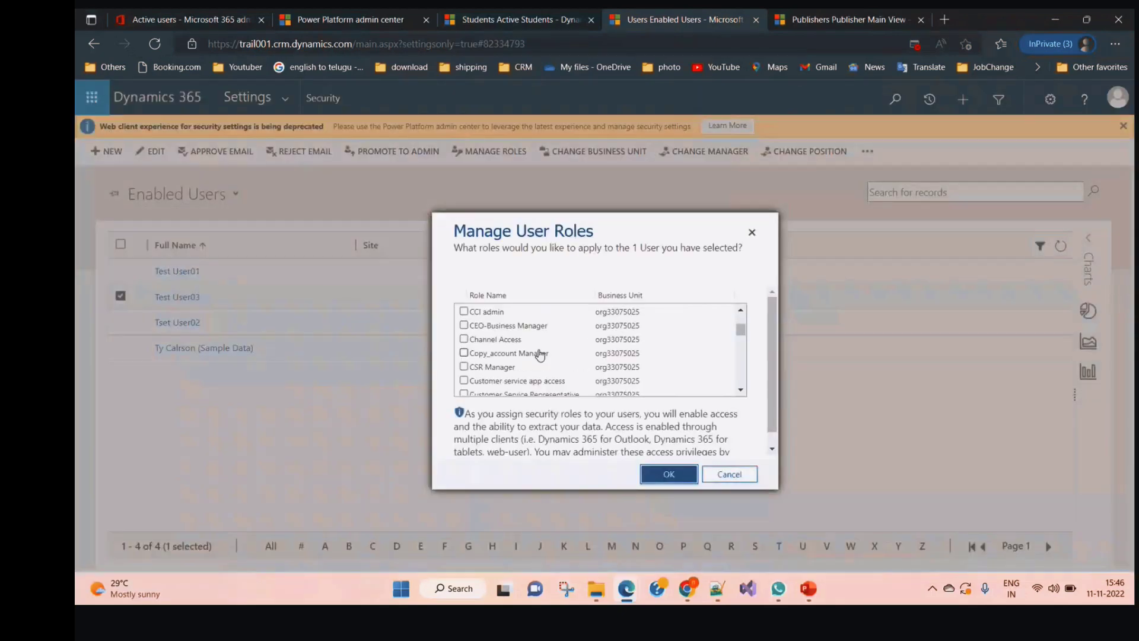
scroll(540, 355, down, 3)
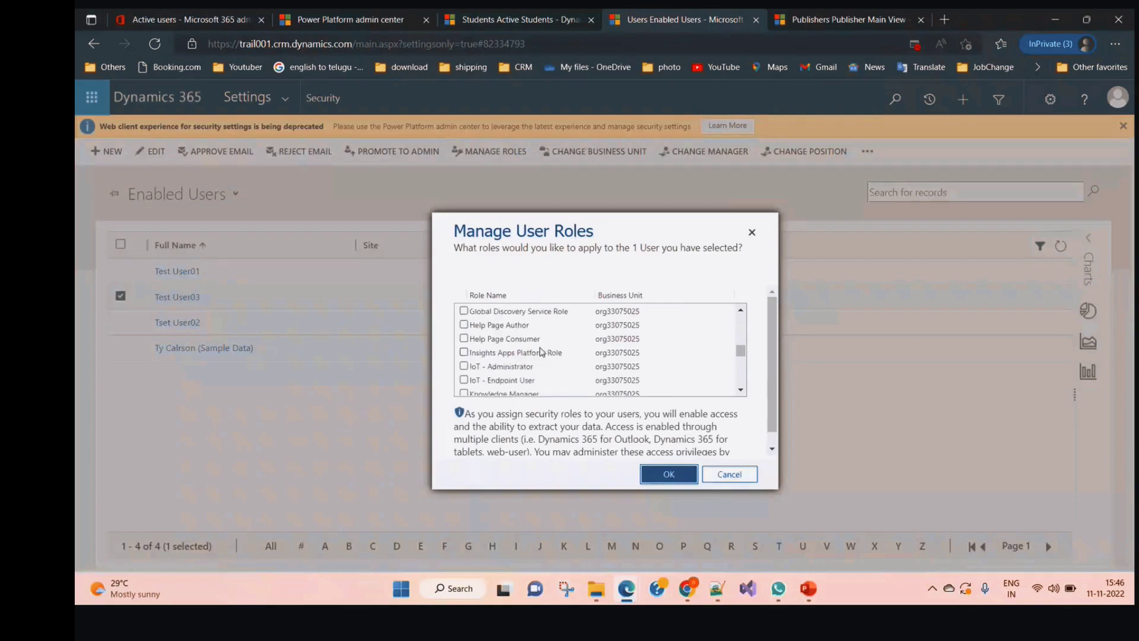
scroll(541, 352, down, 5)
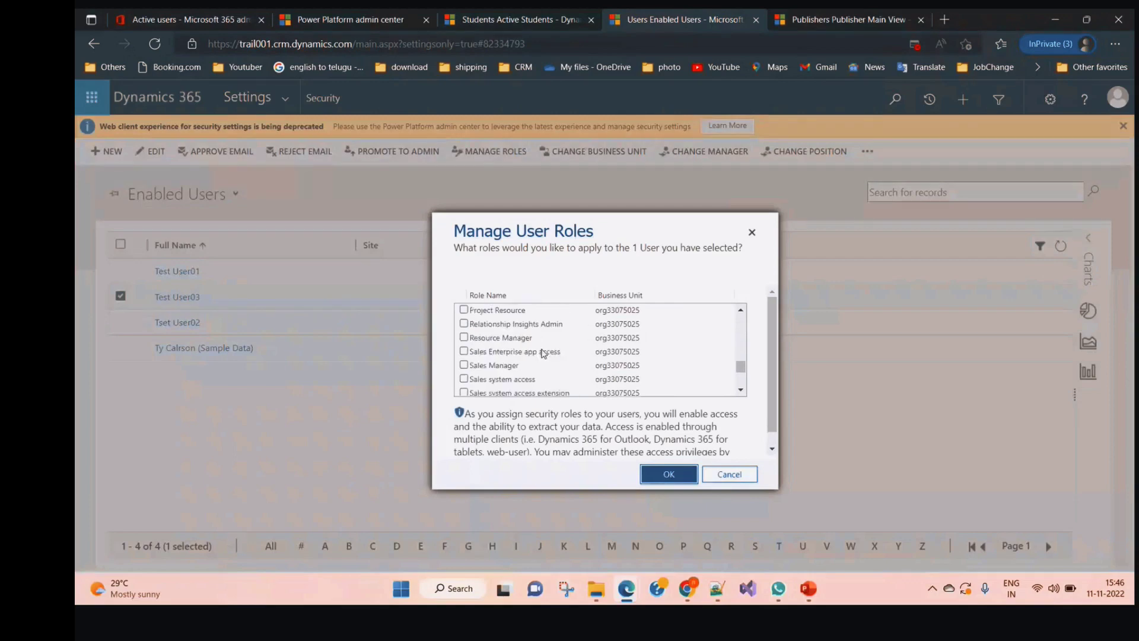
scroll(543, 354, down, 3)
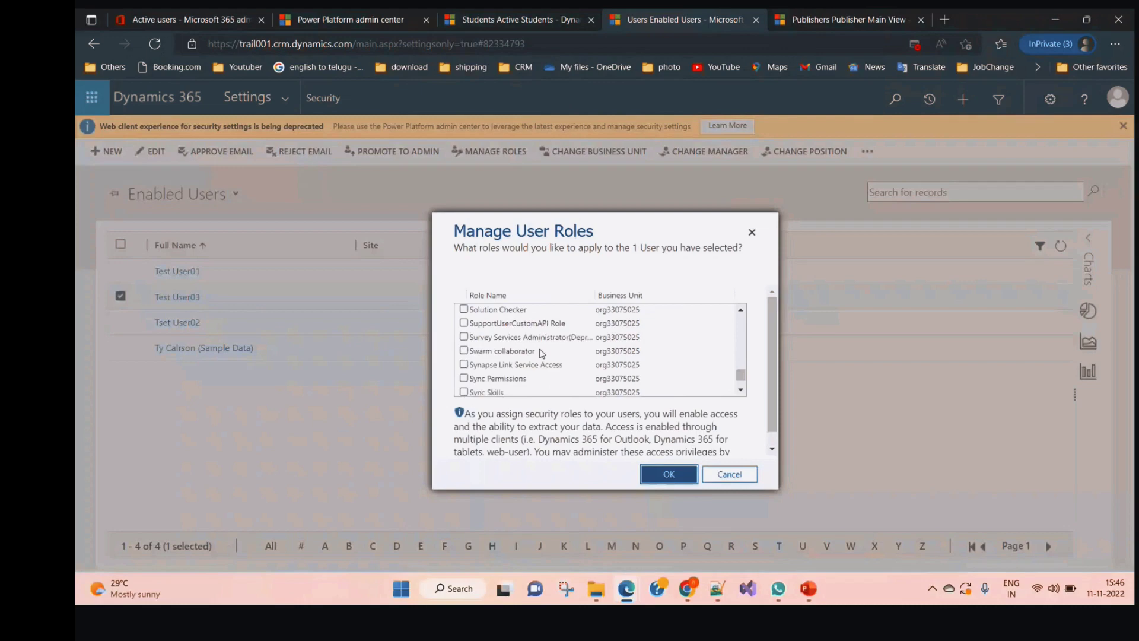
scroll(541, 354, up, 3)
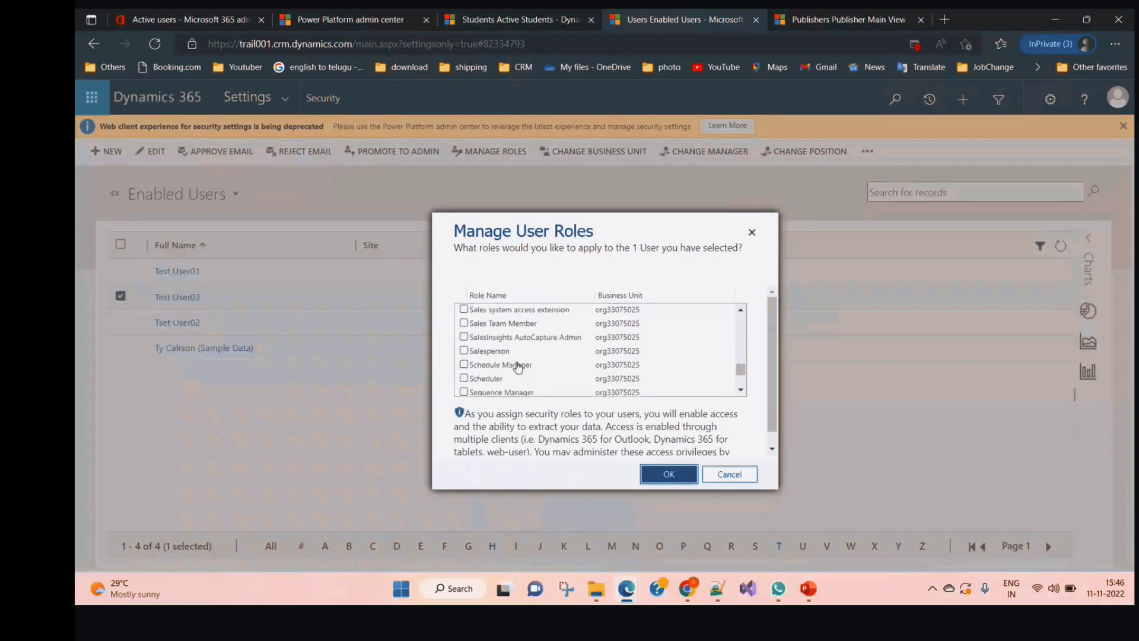
scroll(516, 367, up, 1)
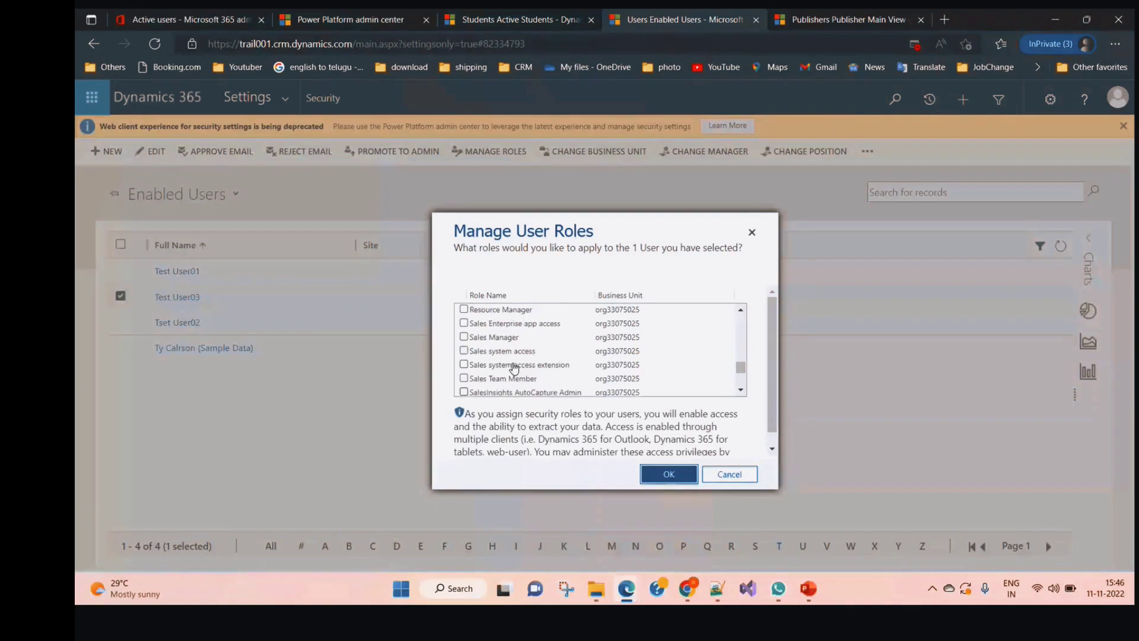
scroll(515, 368, down, 1)
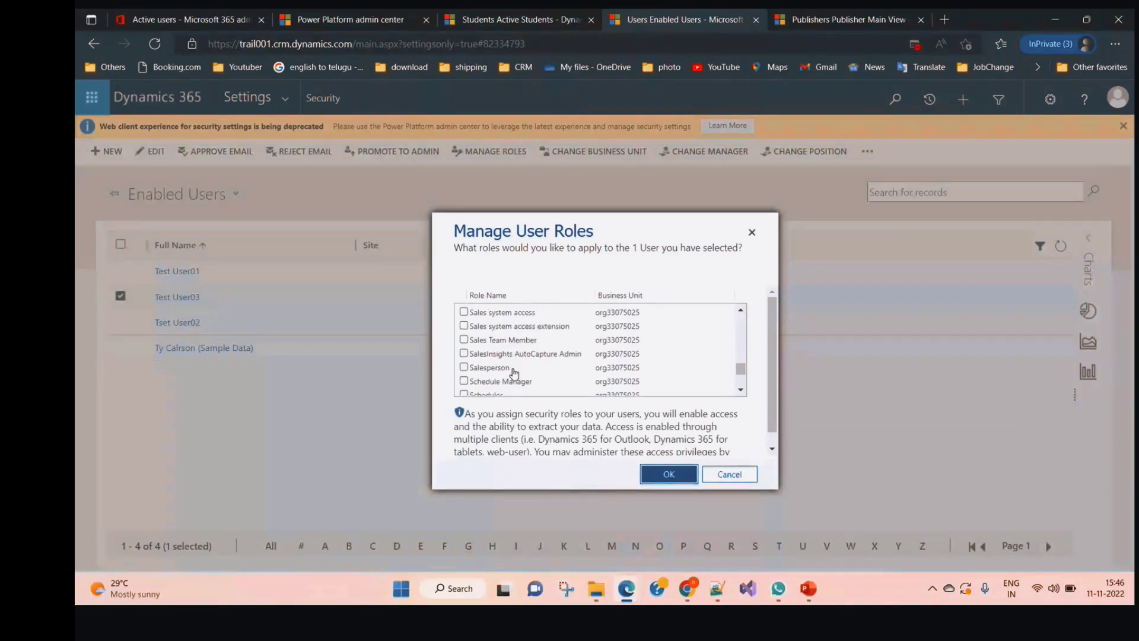
scroll(515, 372, down, 5)
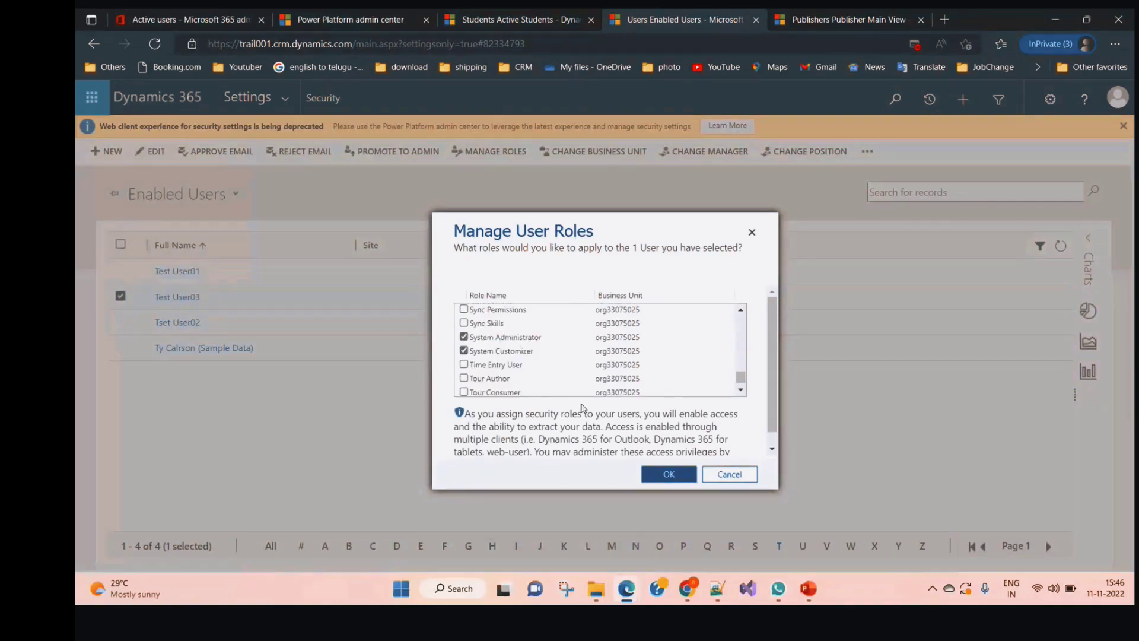
click(668, 474)
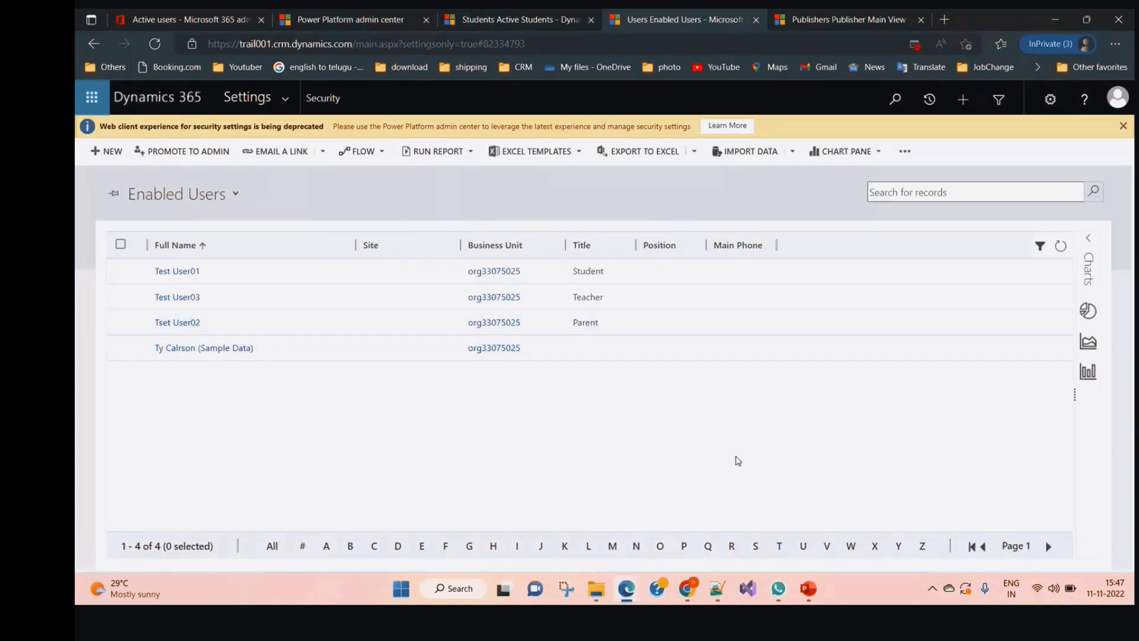
Sign out from the Active Students tab in incognito Chrome, then bring up the Notepad++ notes
click(685, 581)
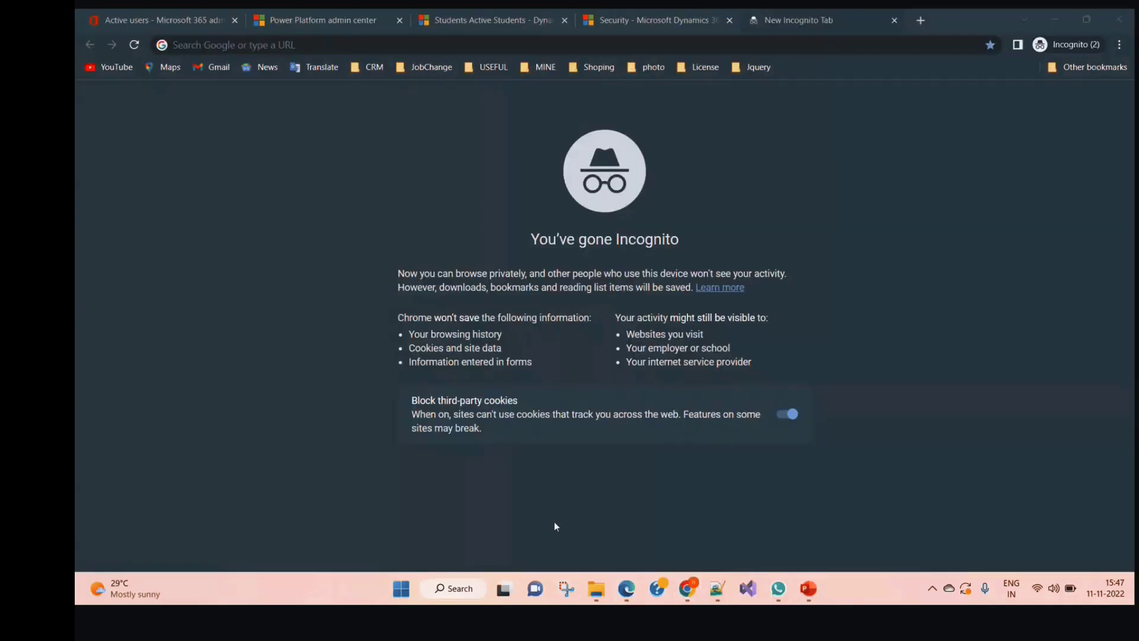
click(477, 17)
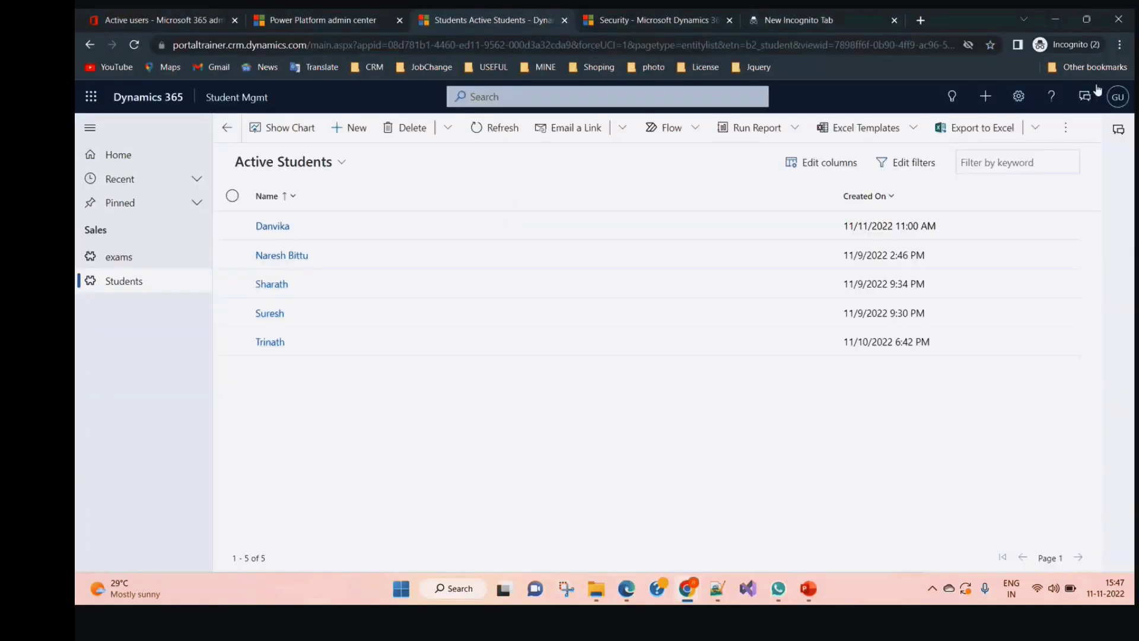
click(1112, 98)
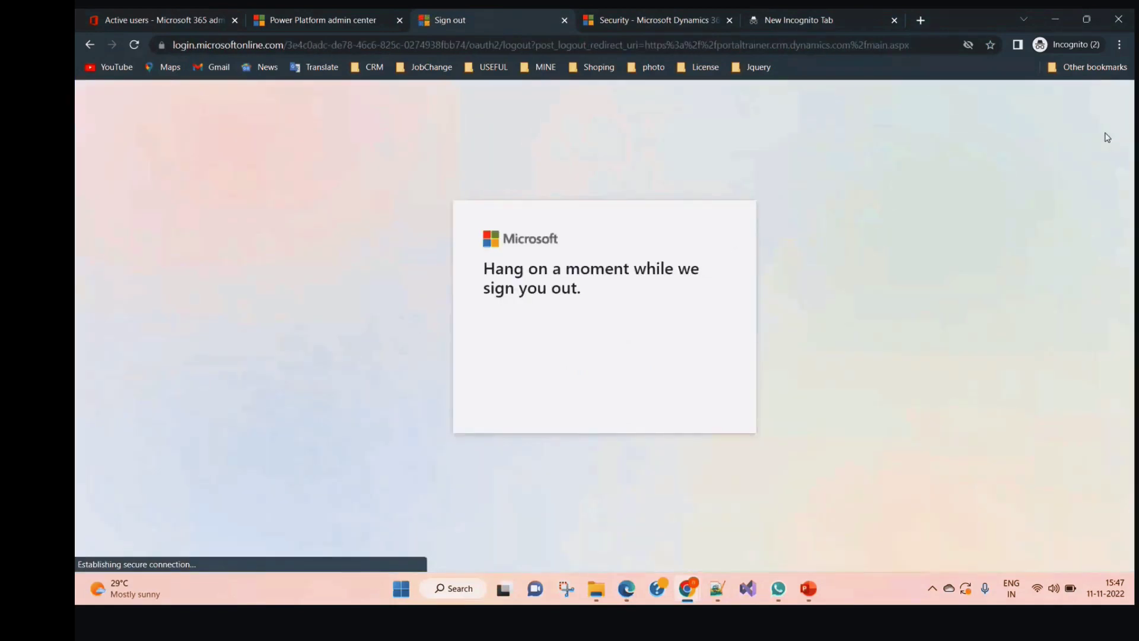
click(717, 586)
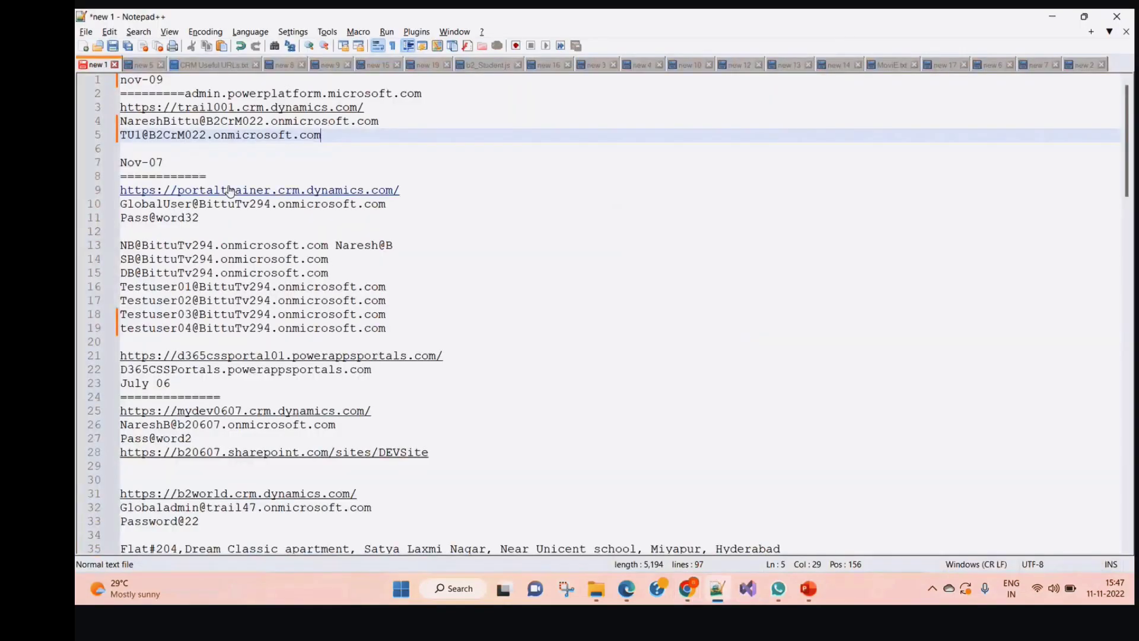
Copy the Trail001 URL from line 3 of the notes and open it in the incognito browser
drag(364, 108, 121, 108)
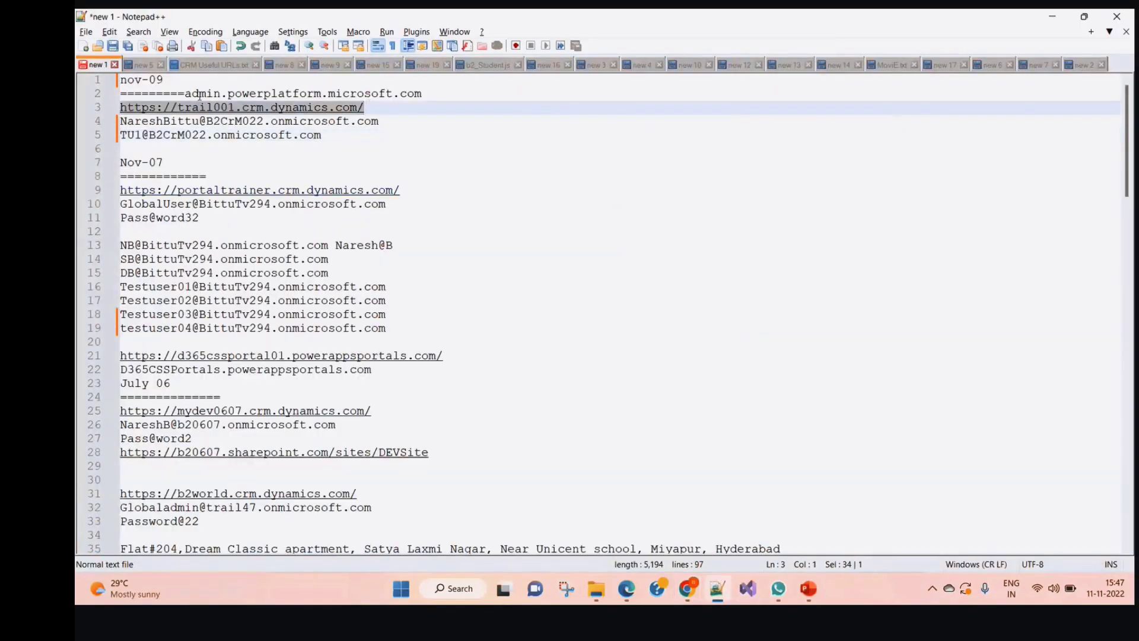
key(ctrl+c)
key(alt+Tab)
click(372, 47)
key(ctrl+v)
key(Return)
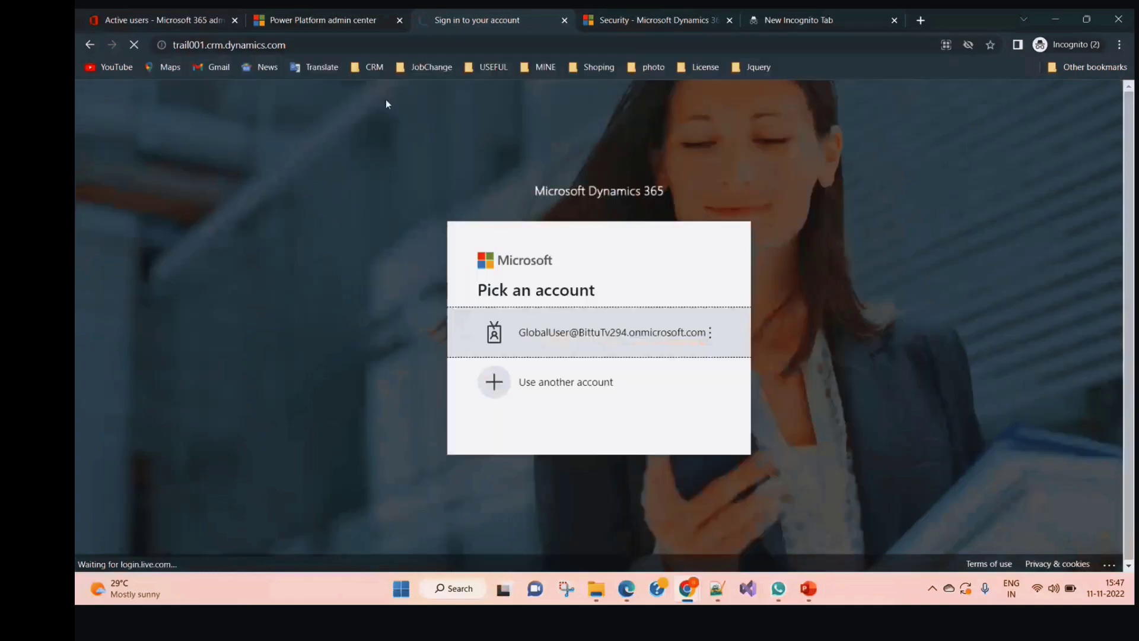
Copy the test user's e-mail address from line 5 of the notes
key(alt+Tab)
drag(323, 135, 119, 135)
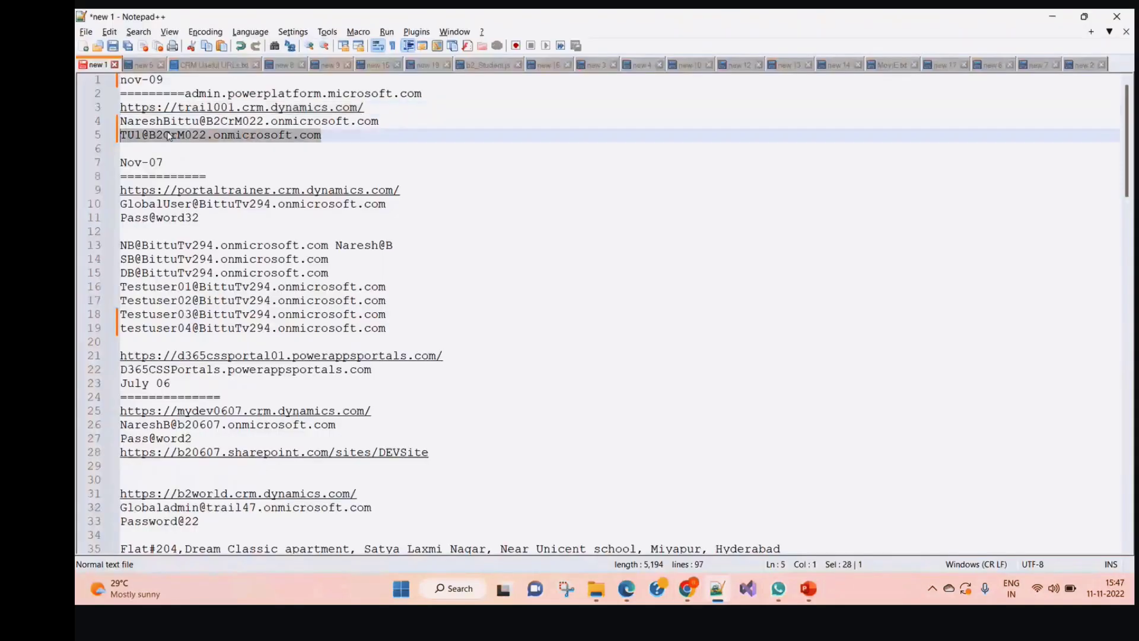
key(alt+Tab)
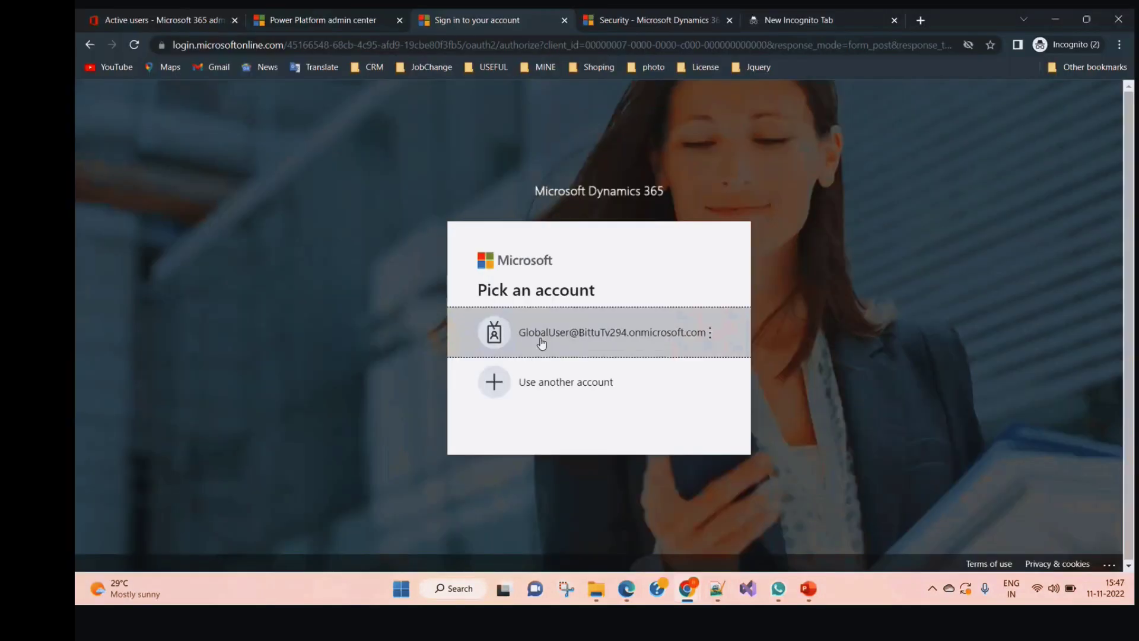
Sign in to Trail001 with the test user's e-mail and password, skipping the security setup
click(560, 365)
key(ctrl+v)
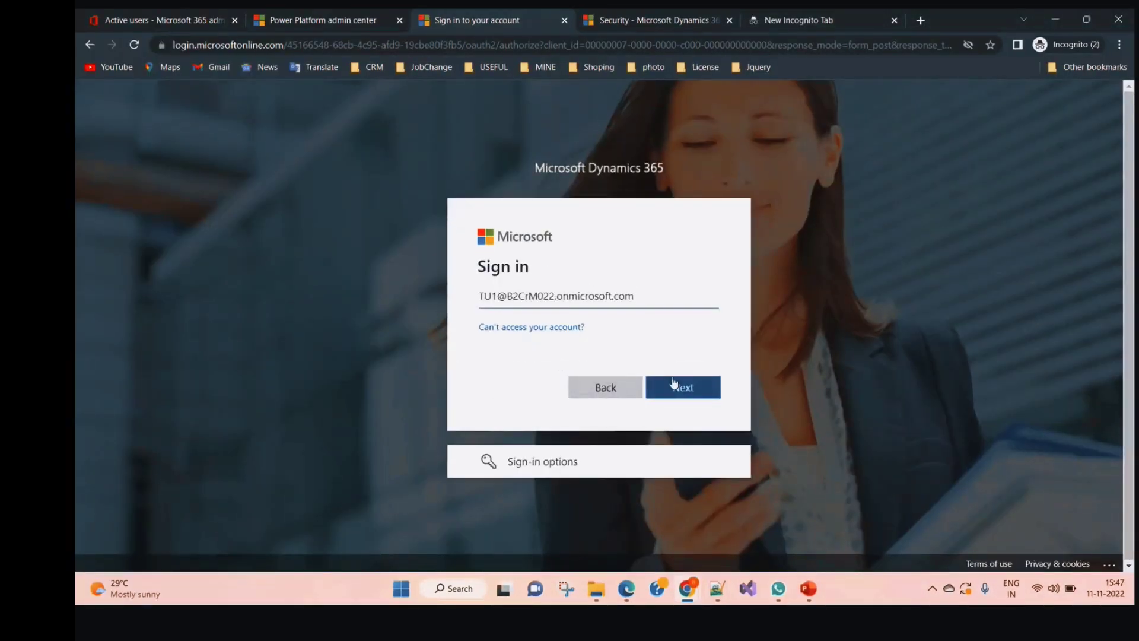
click(674, 383)
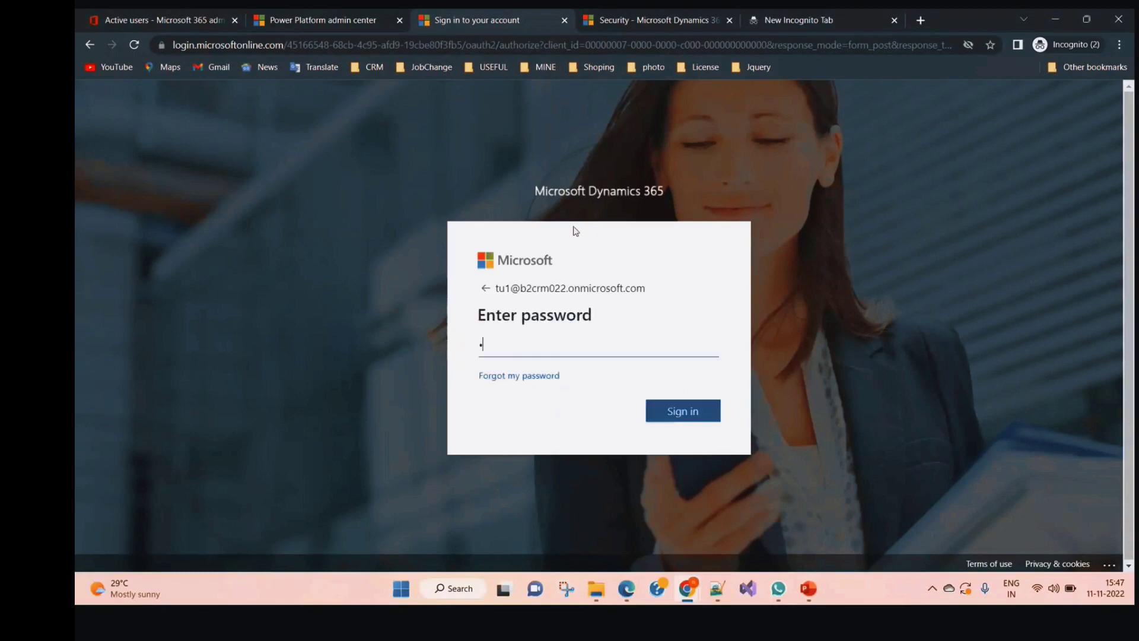
text(•••••••••••)
key(Return)
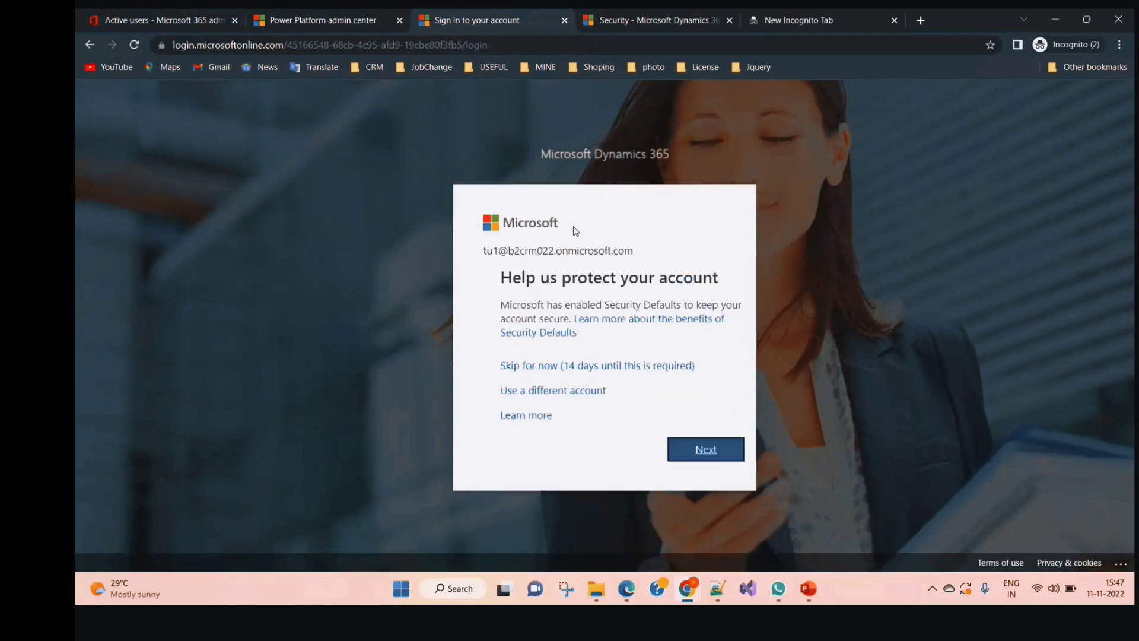
click(547, 367)
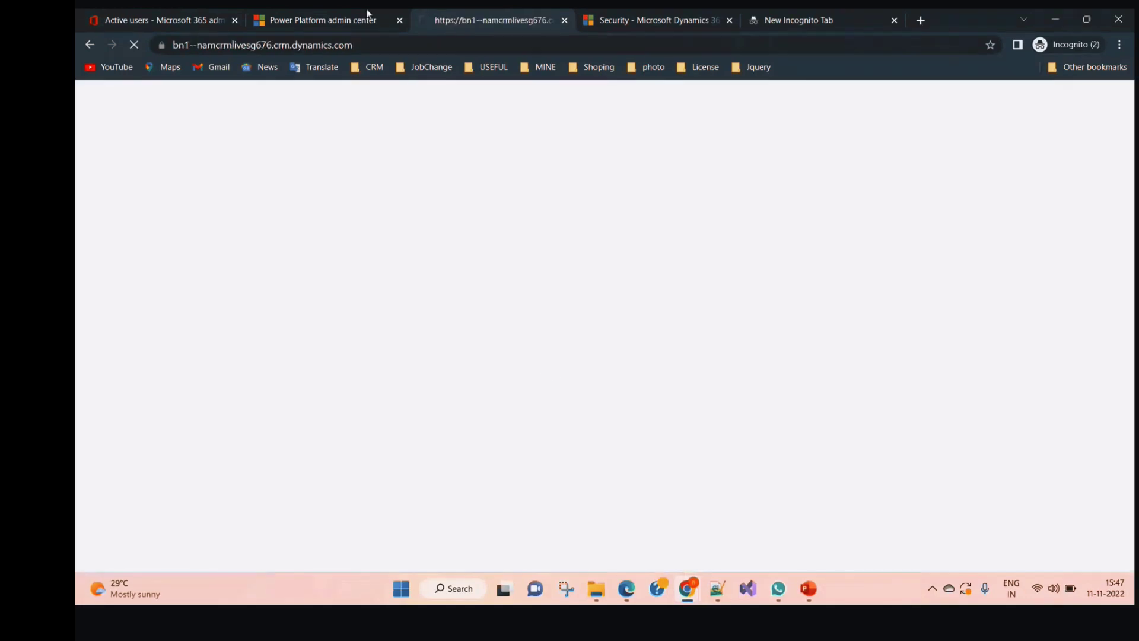
Close the Power Platform admin center, Active users, Security and empty new tabs
click(399, 21)
click(235, 20)
click(399, 20)
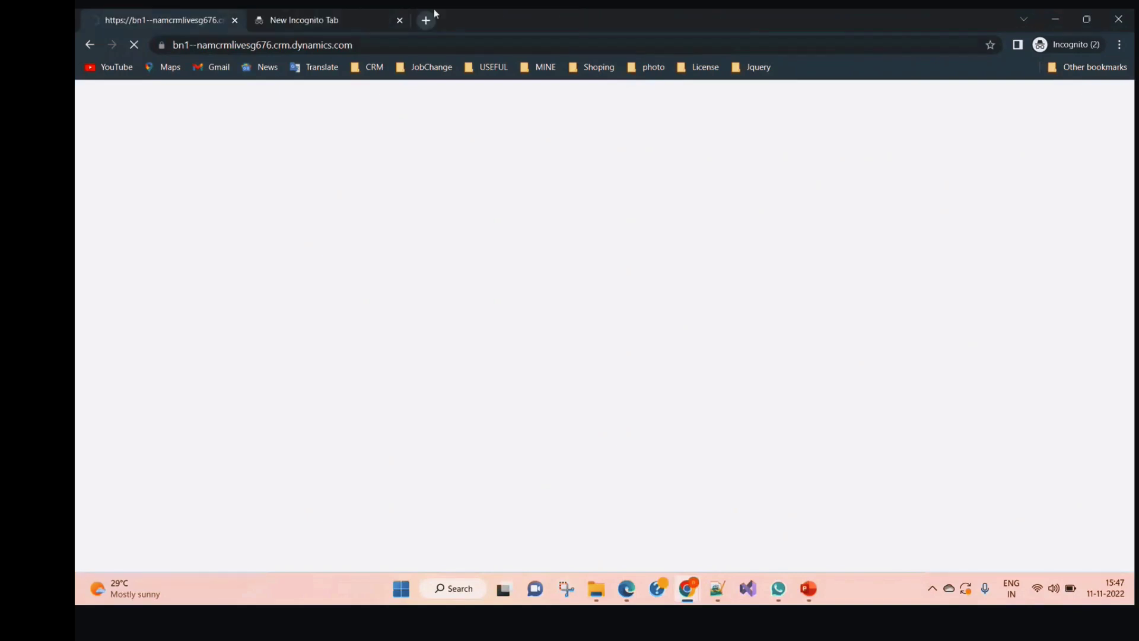
click(399, 20)
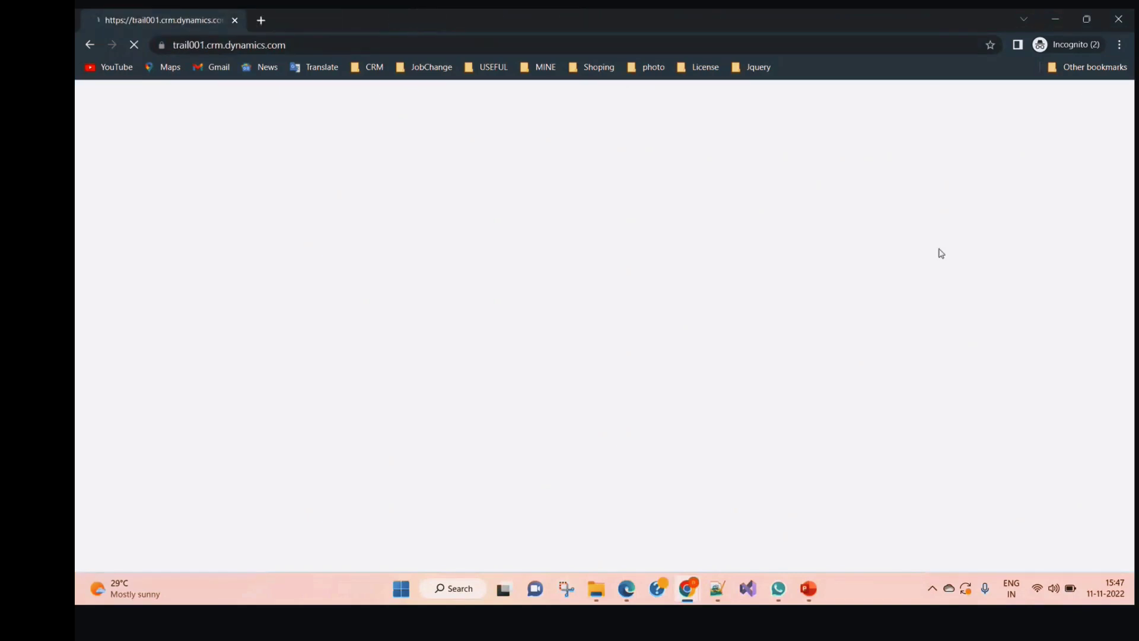
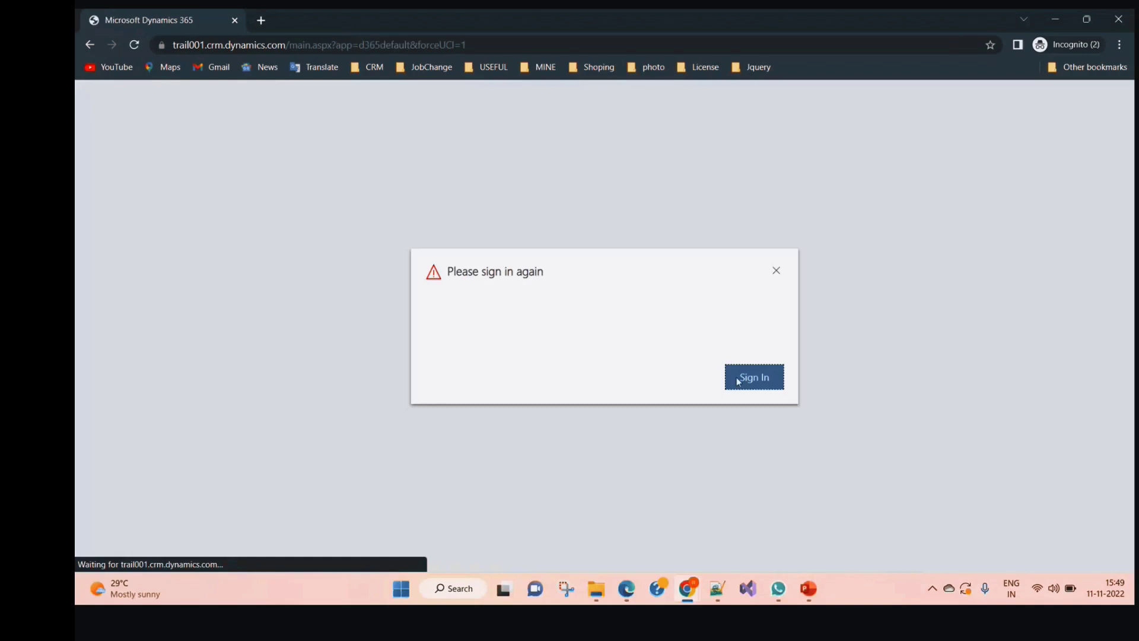
Start signing back in and open the Students list from the sitemap
click(739, 381)
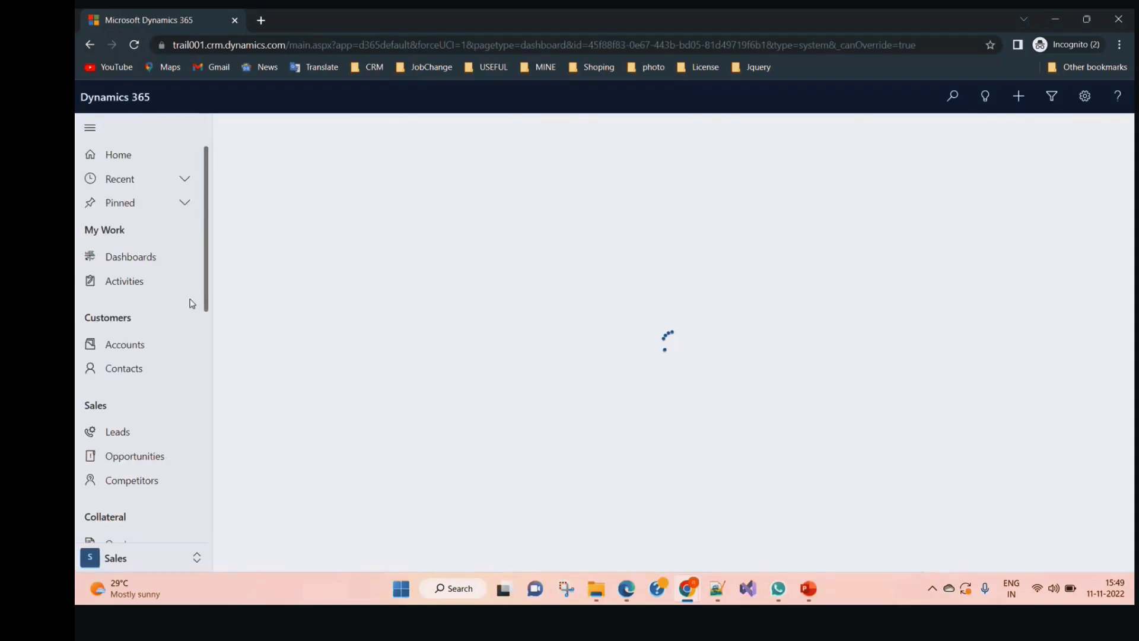
drag(206, 303, 208, 550)
click(122, 532)
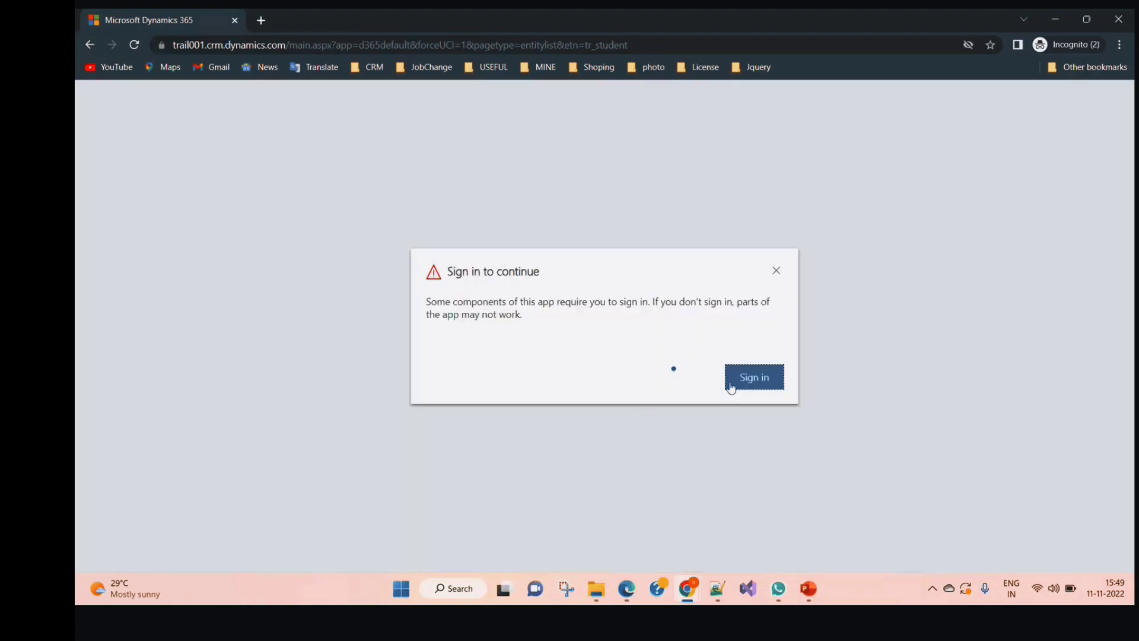
Sign in, skip the security setup, dismiss the popup, then sign in again past the security notice
click(732, 387)
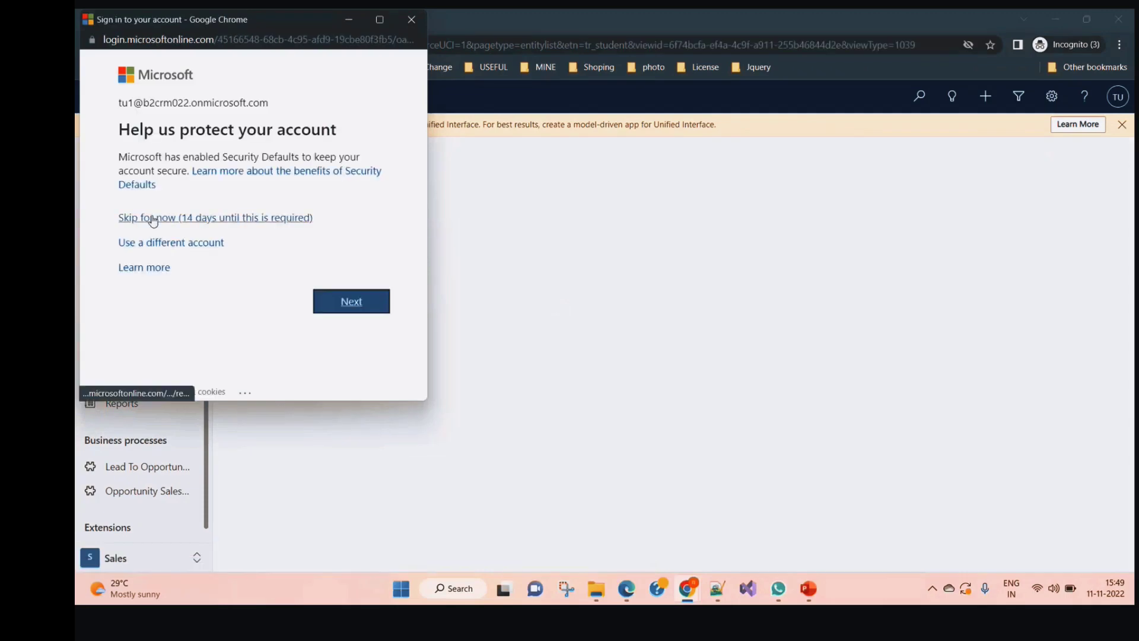
click(155, 221)
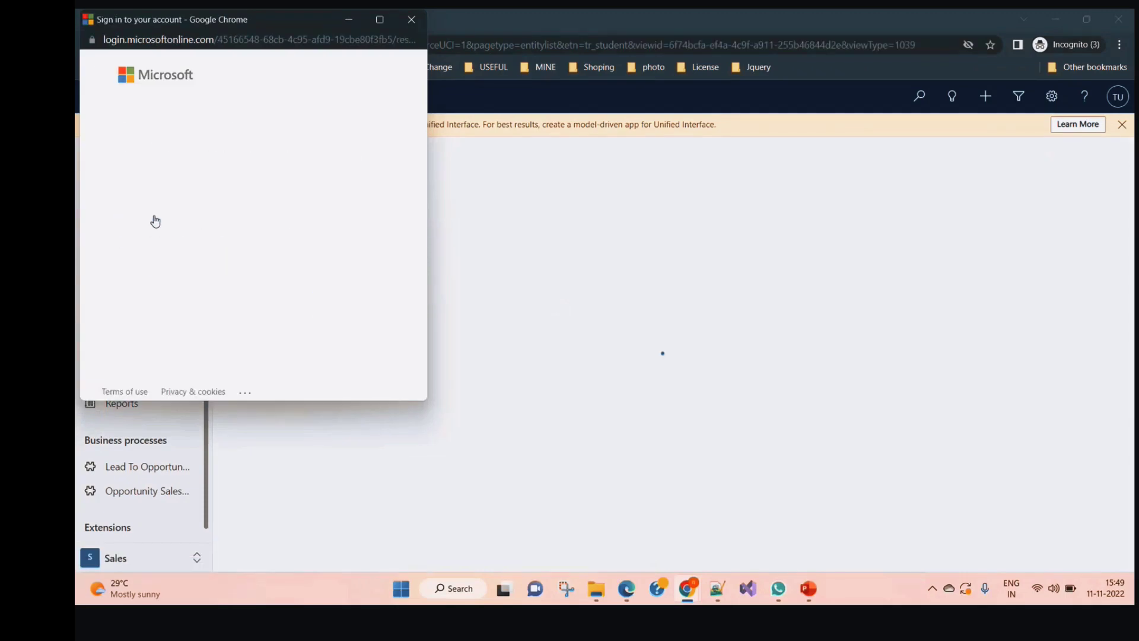
click(411, 19)
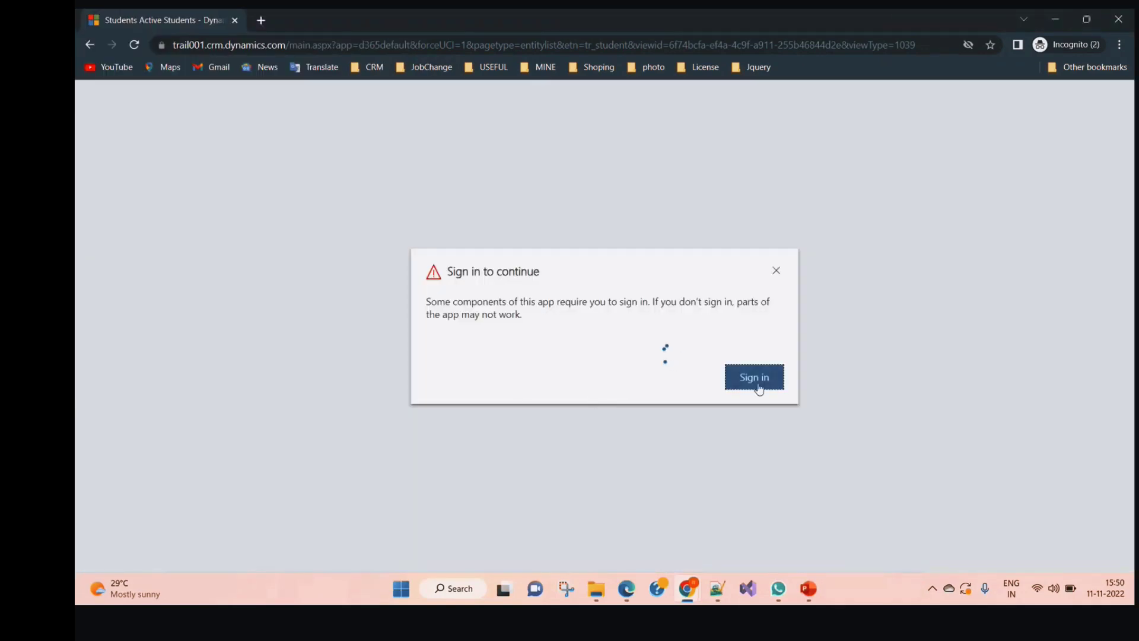
click(757, 385)
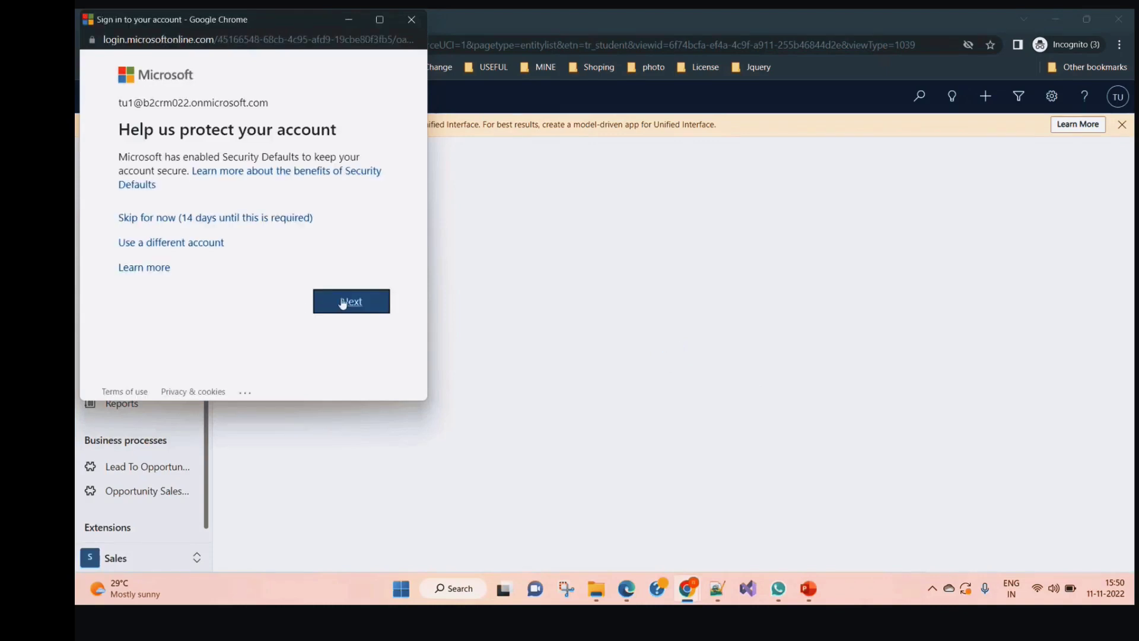
click(343, 303)
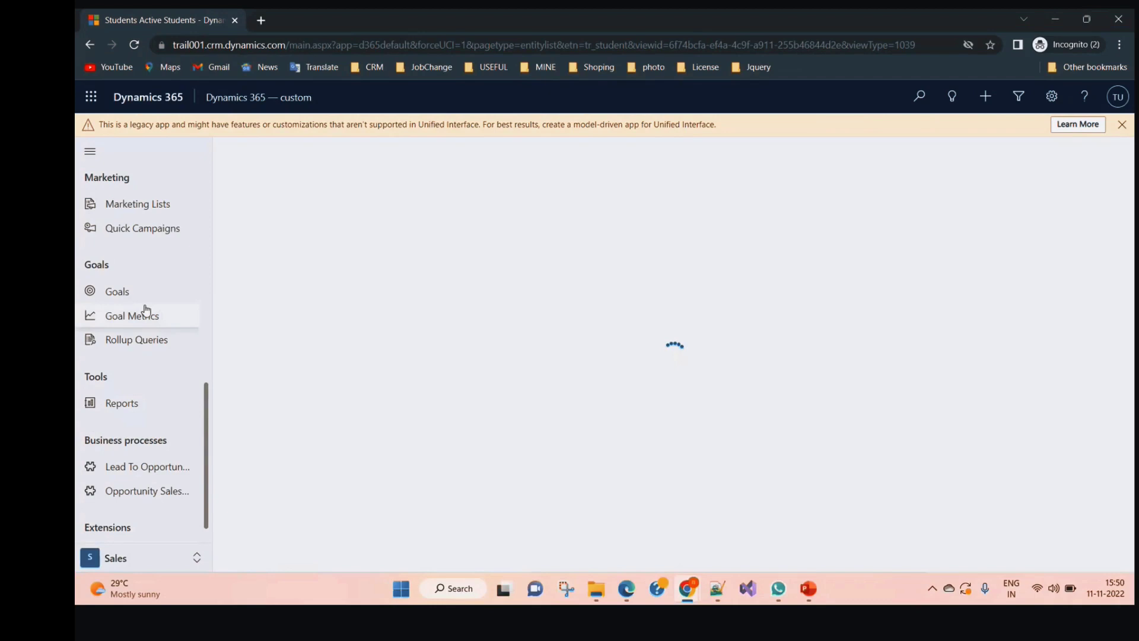
Go through Accounts to the empty Active Students list under Extensions and start a new record
scroll(142, 297, up, 7)
click(145, 262)
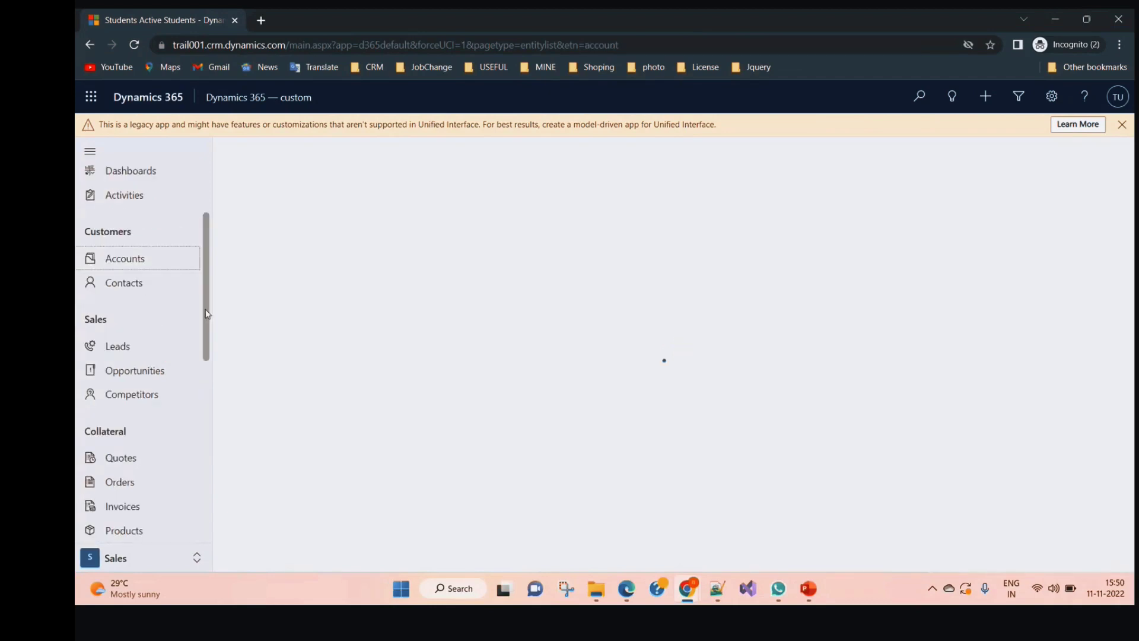
drag(206, 314, 224, 462)
scroll(153, 522, down, 2)
click(150, 532)
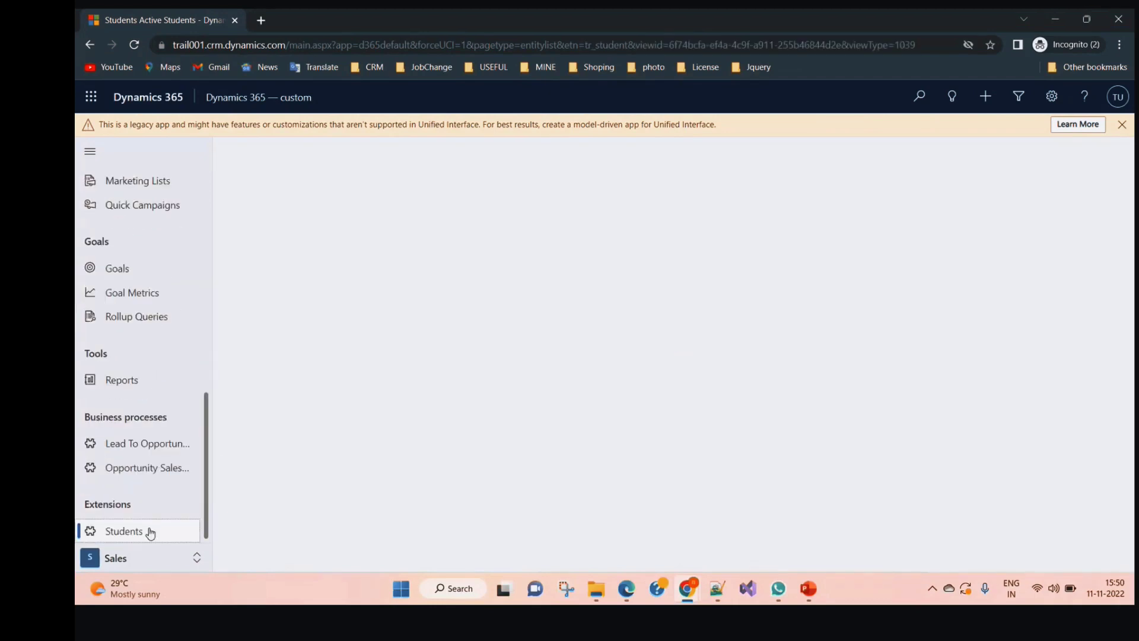
click(150, 533)
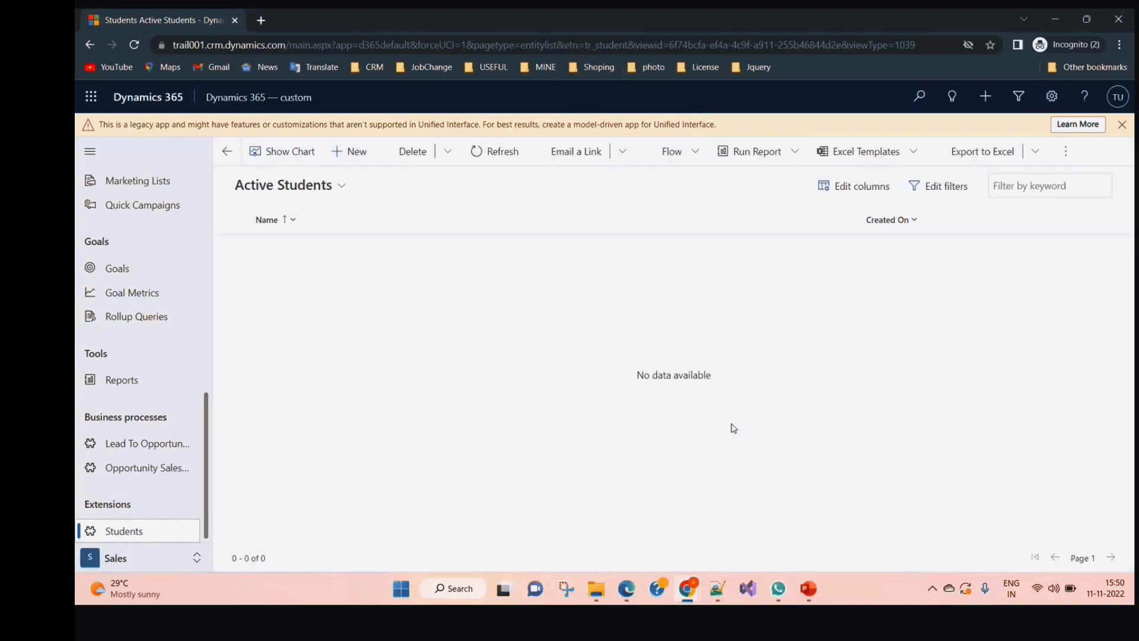
click(348, 152)
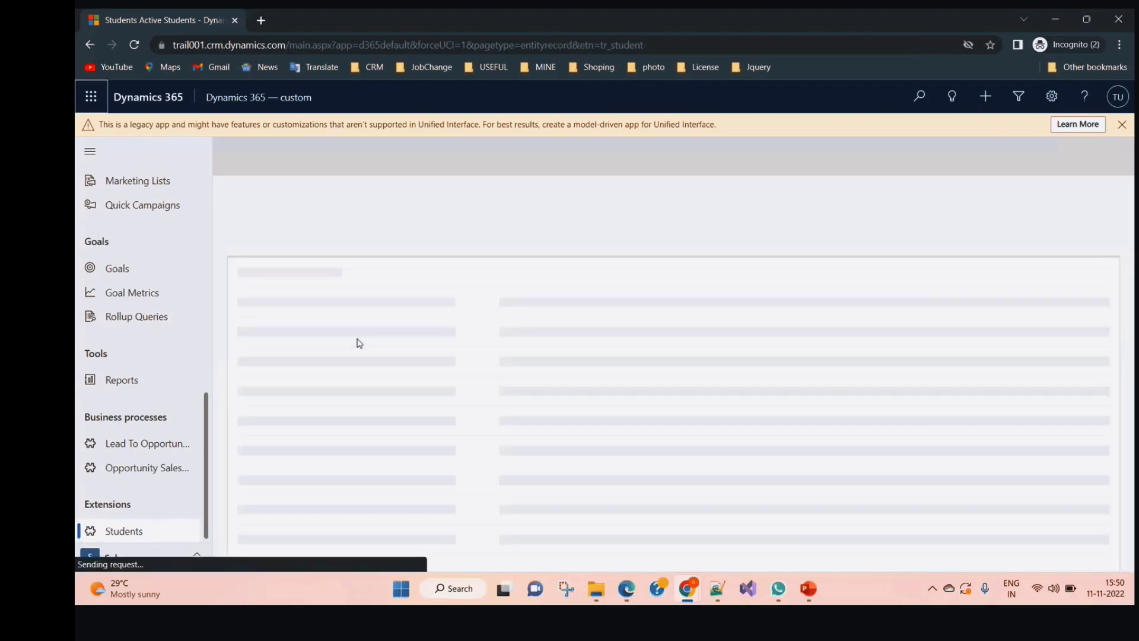
Enter the student name Ritesh and age 56, correcting the mistyped 2332
click(396, 264)
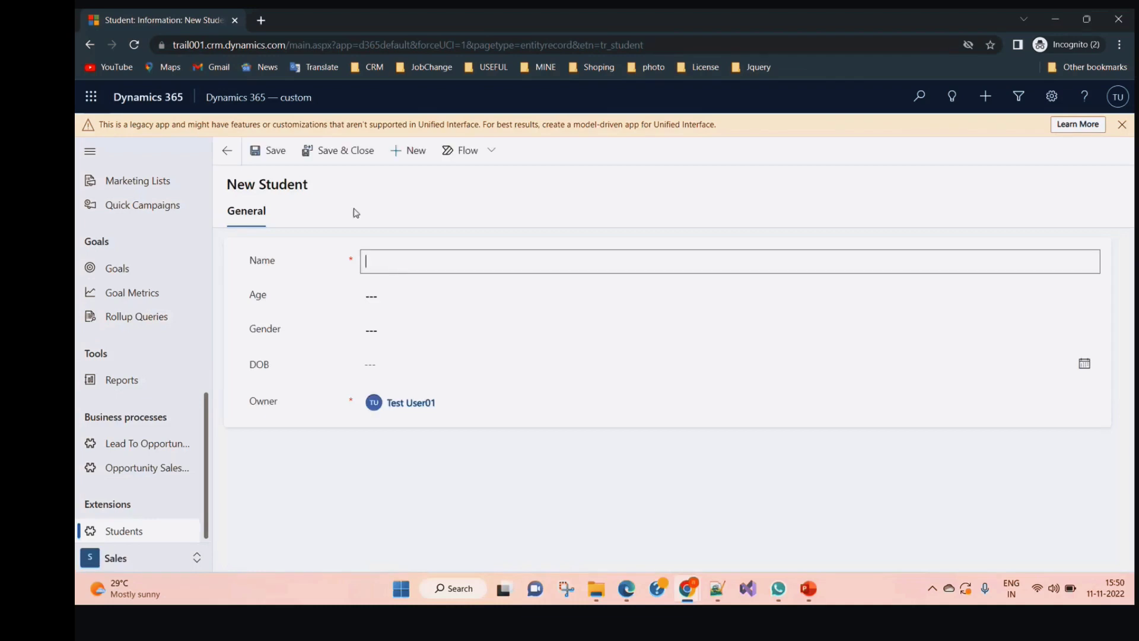
text(Ritesh)
click(374, 296)
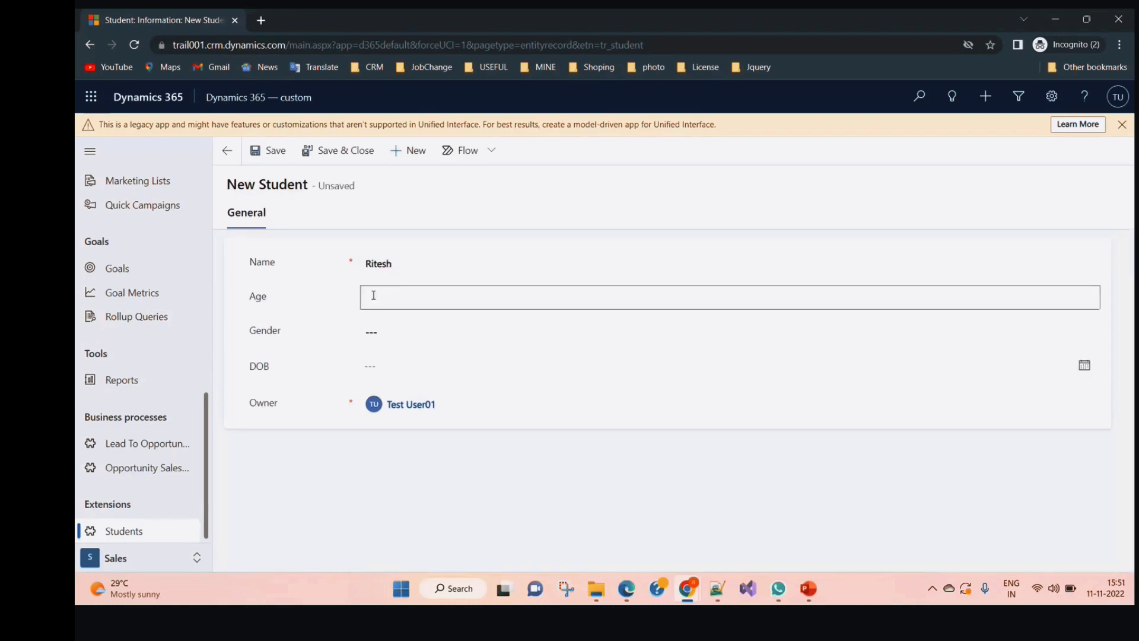
text(2332)
click(420, 330)
click(419, 331)
click(326, 297)
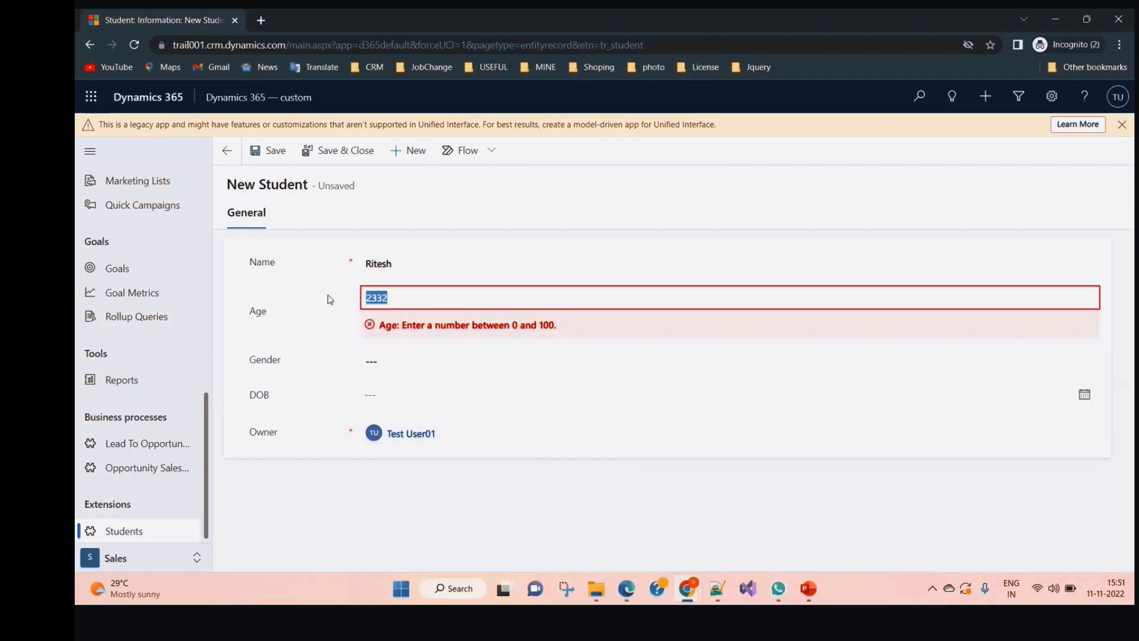
text(56)
Set gender to Male and date of birth to 6 July 2022, then save and close
click(374, 361)
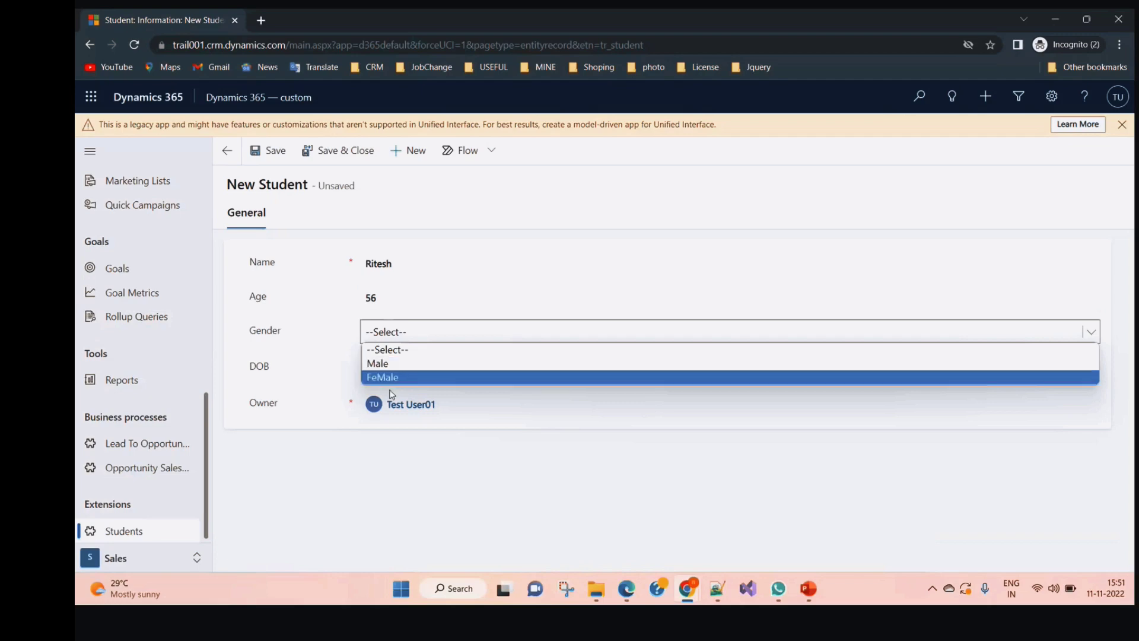
click(391, 363)
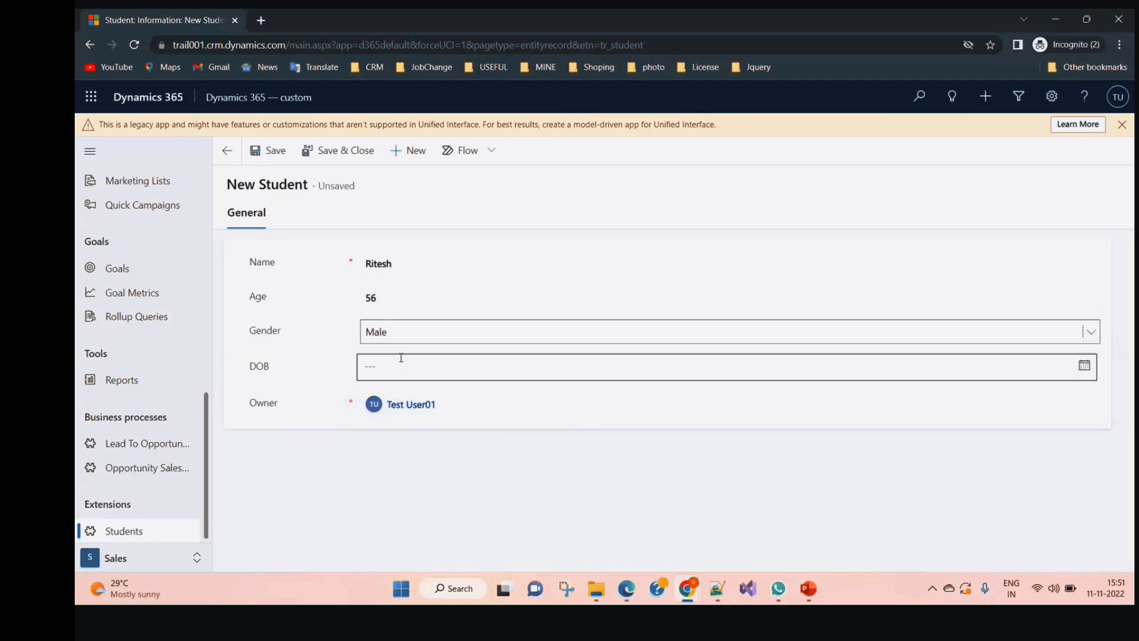
click(387, 366)
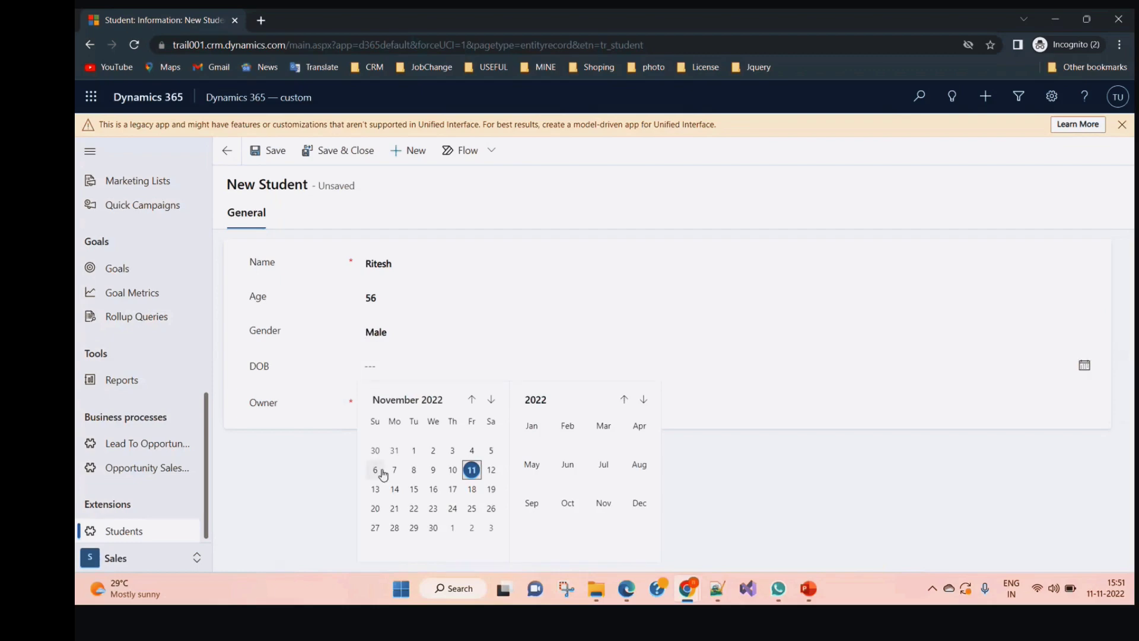
click(471, 398)
click(472, 399)
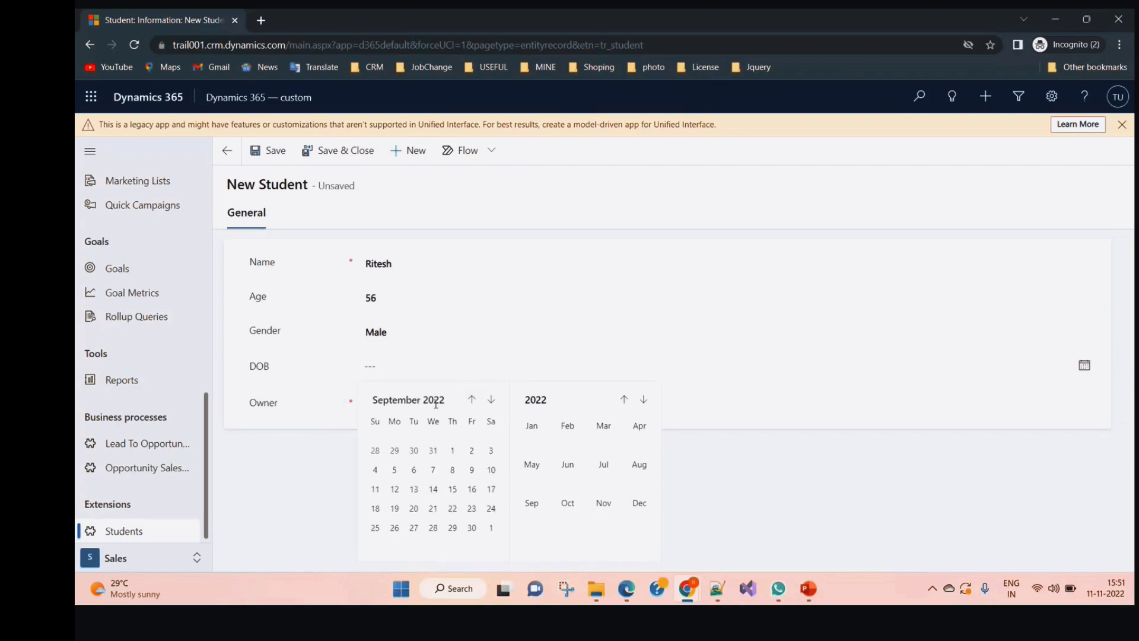
click(472, 399)
click(471, 399)
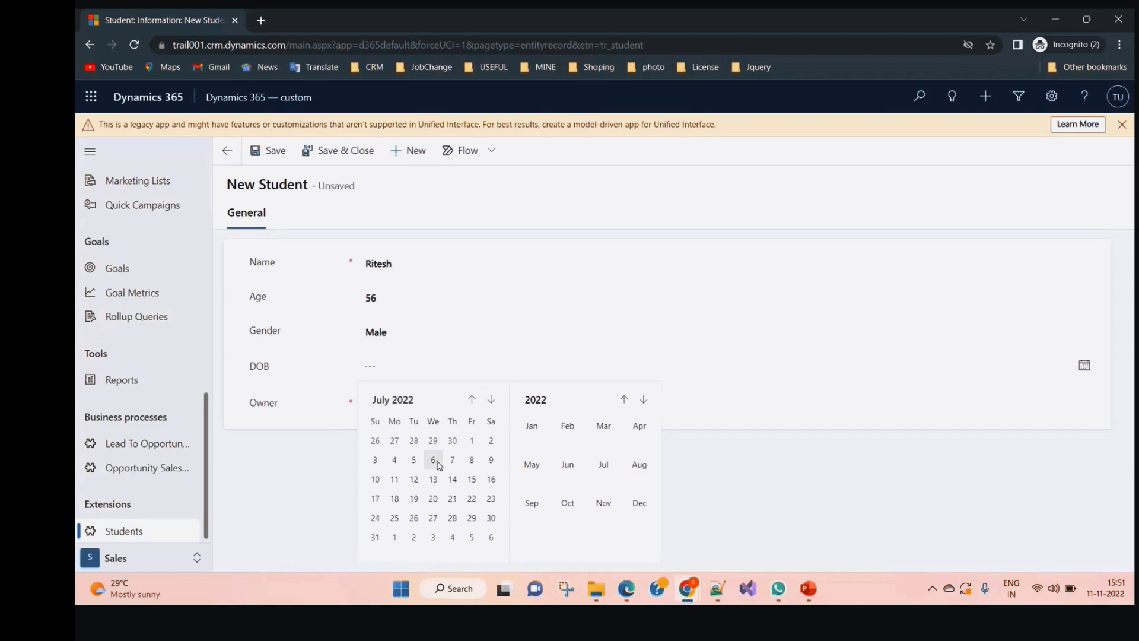
click(437, 464)
click(334, 155)
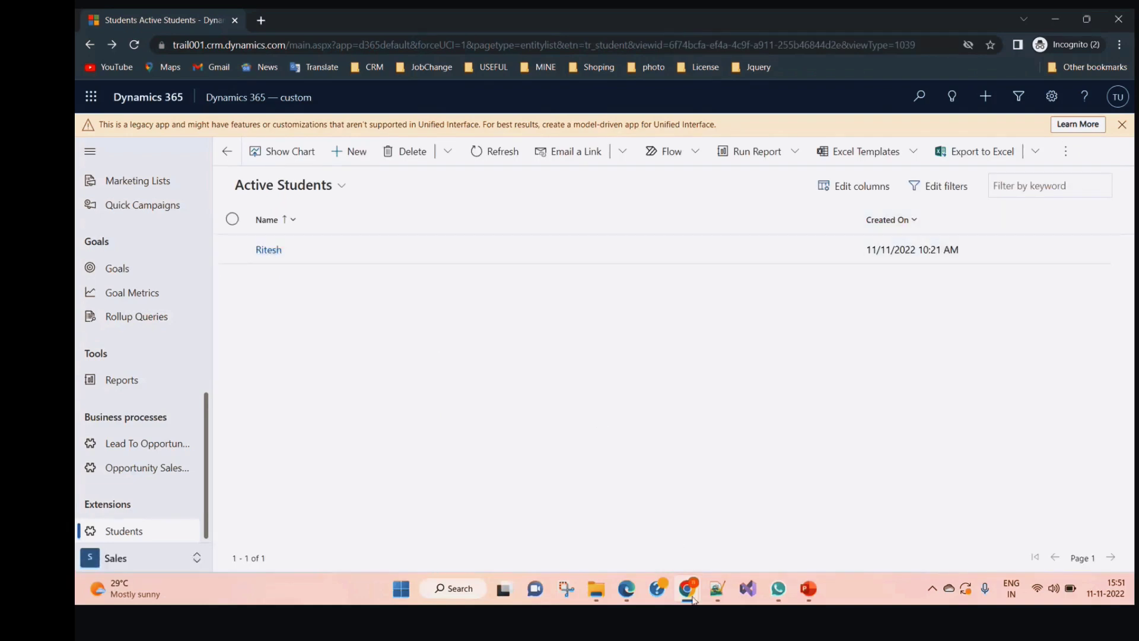
Switch to the Enabled Users page and select the Student-titled test user
mouse_move(689, 596)
click(504, 526)
mouse_move(627, 593)
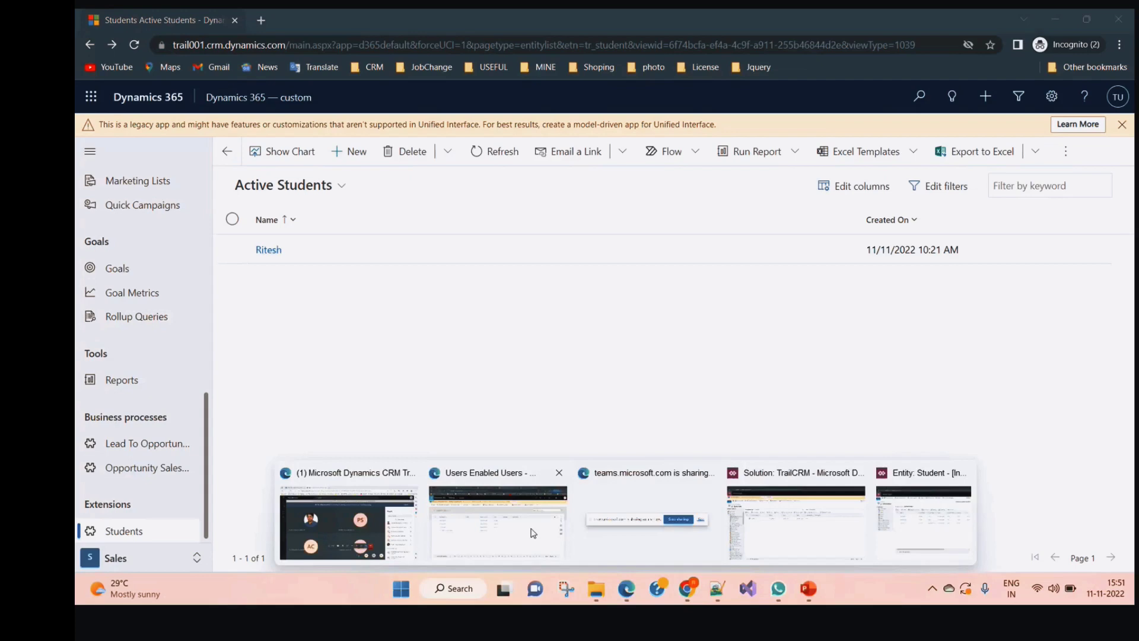
click(533, 533)
click(121, 274)
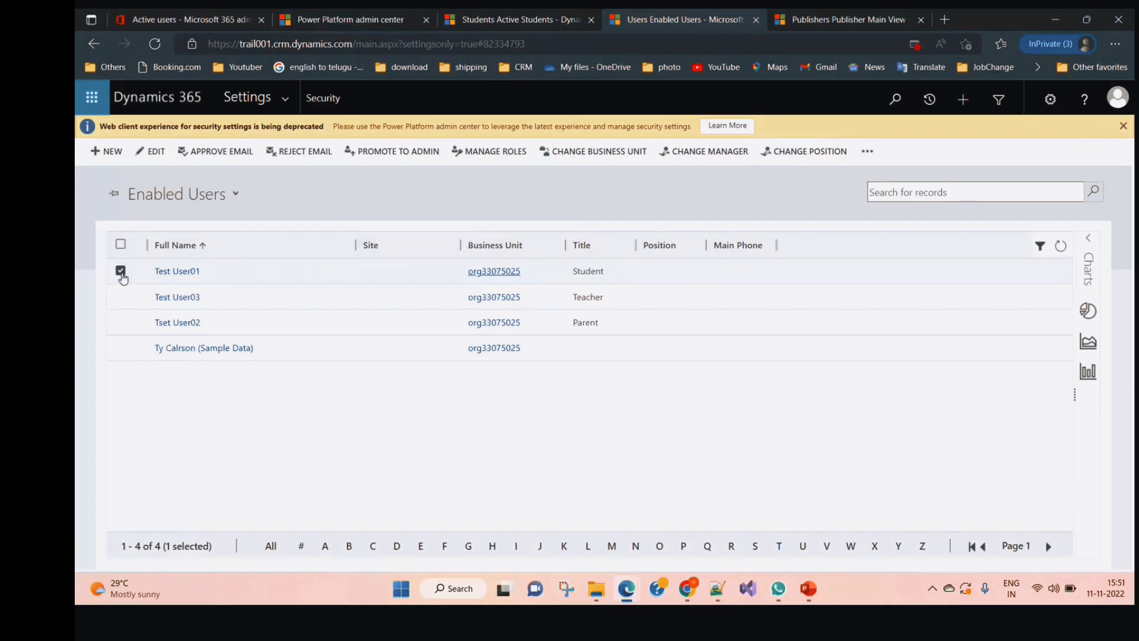
click(121, 272)
click(122, 273)
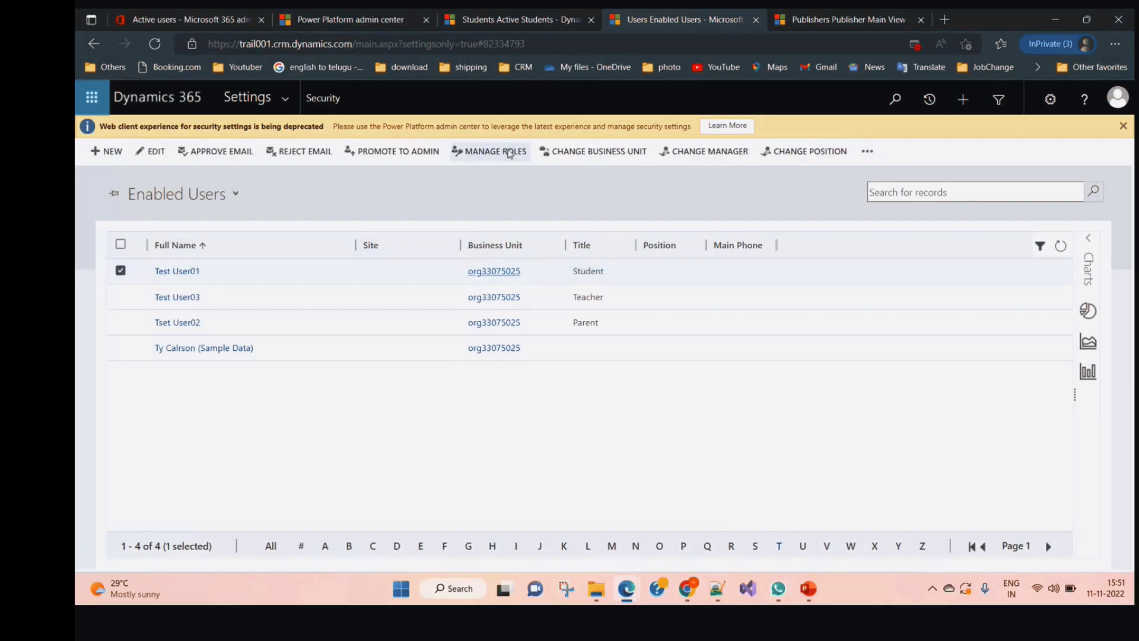
Change that user's business unit to TrailBU and open their security role management
click(605, 154)
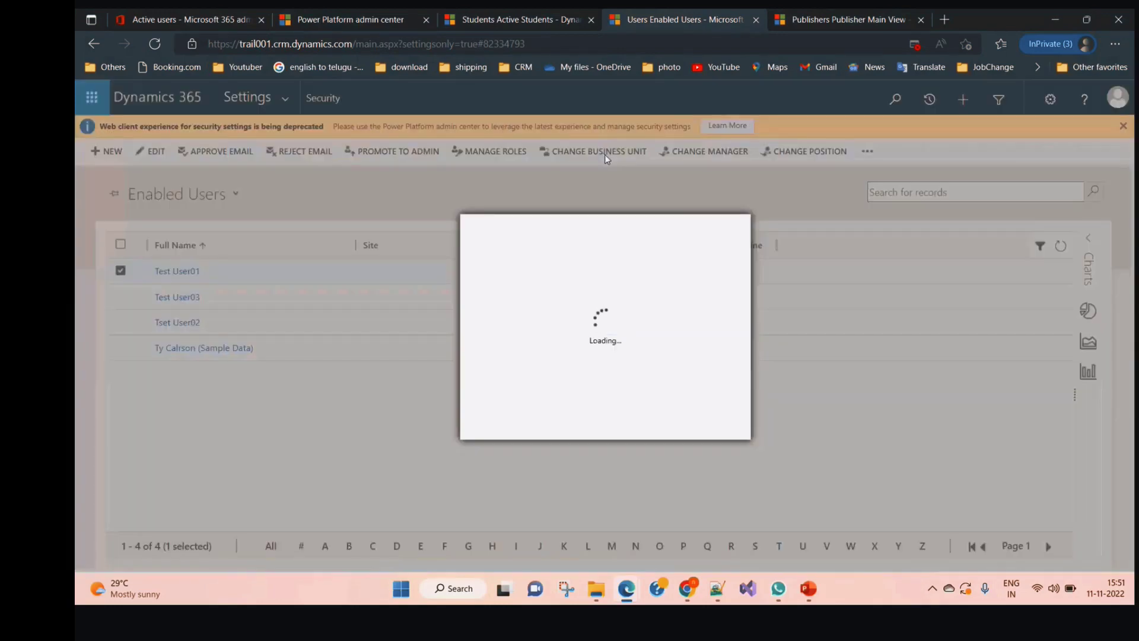
click(721, 379)
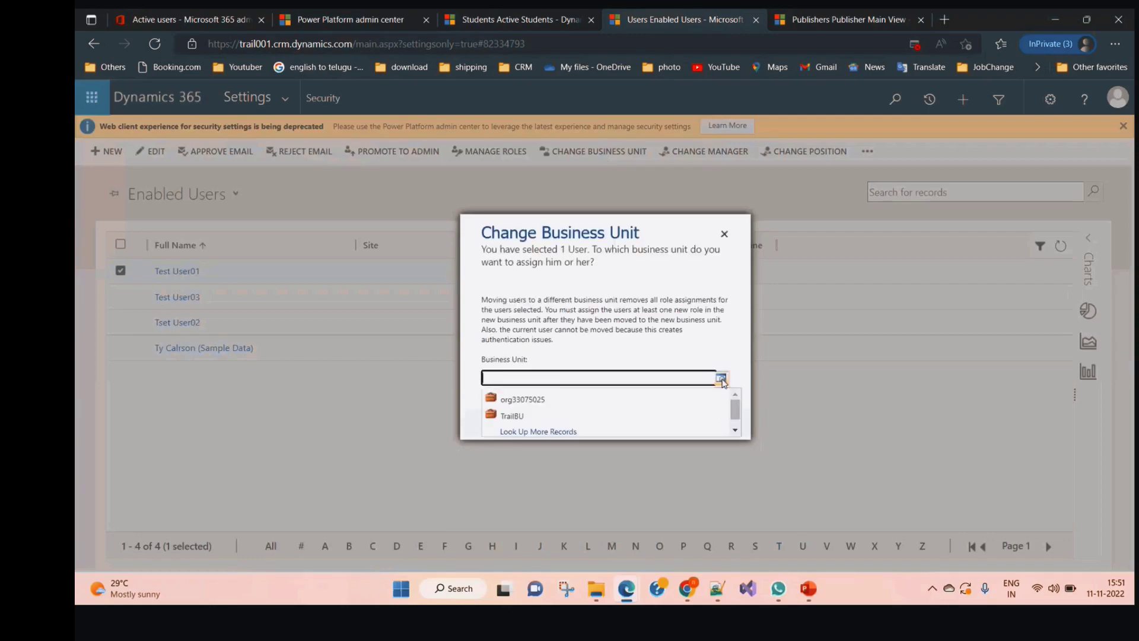
click(541, 417)
click(638, 423)
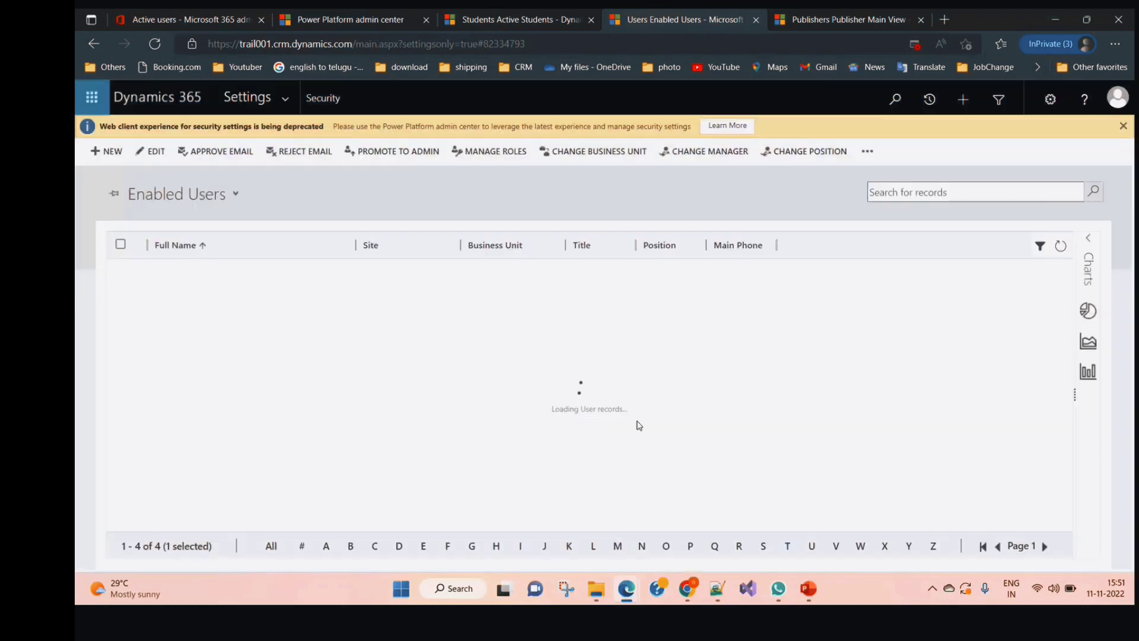
click(121, 272)
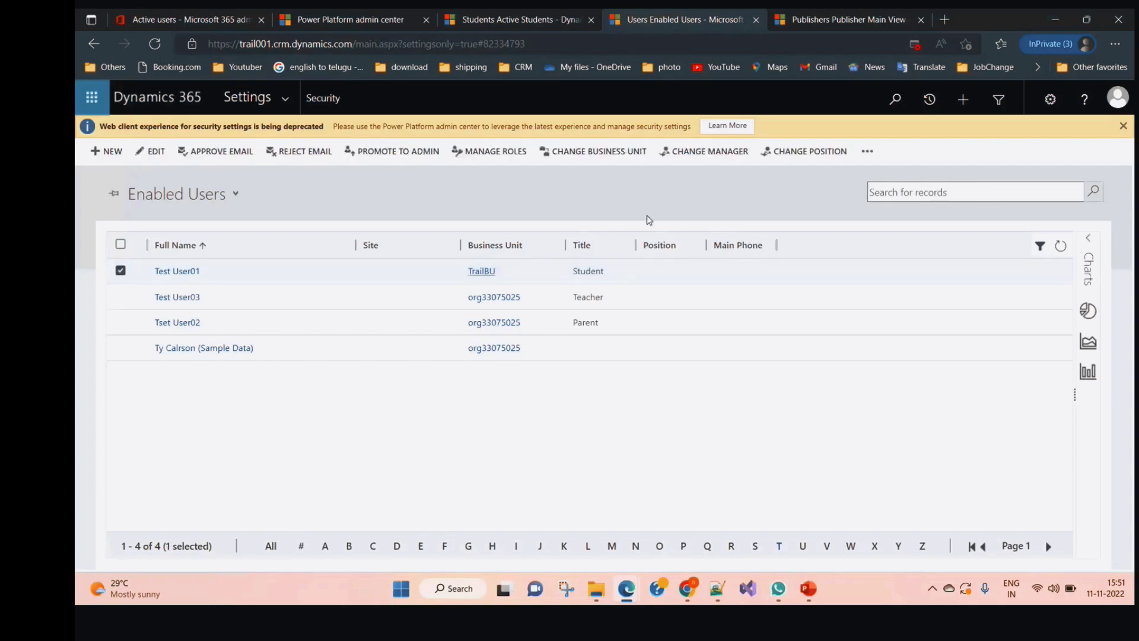
click(492, 152)
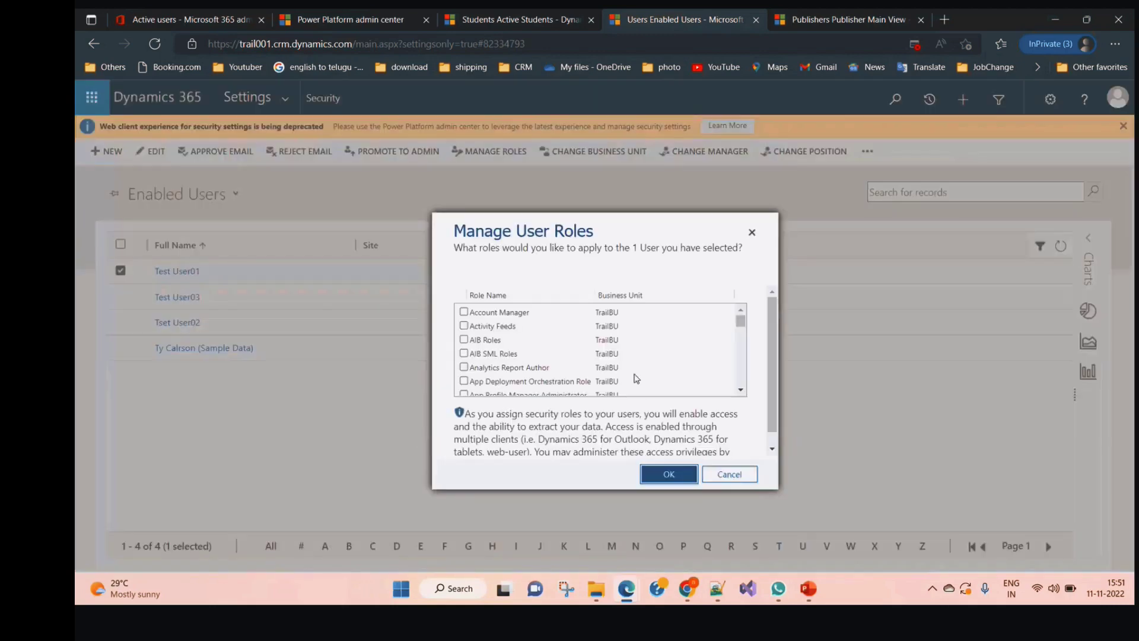
Assign the ReadAll security role to the Student-titled user and confirm
scroll(501, 368, down, 3)
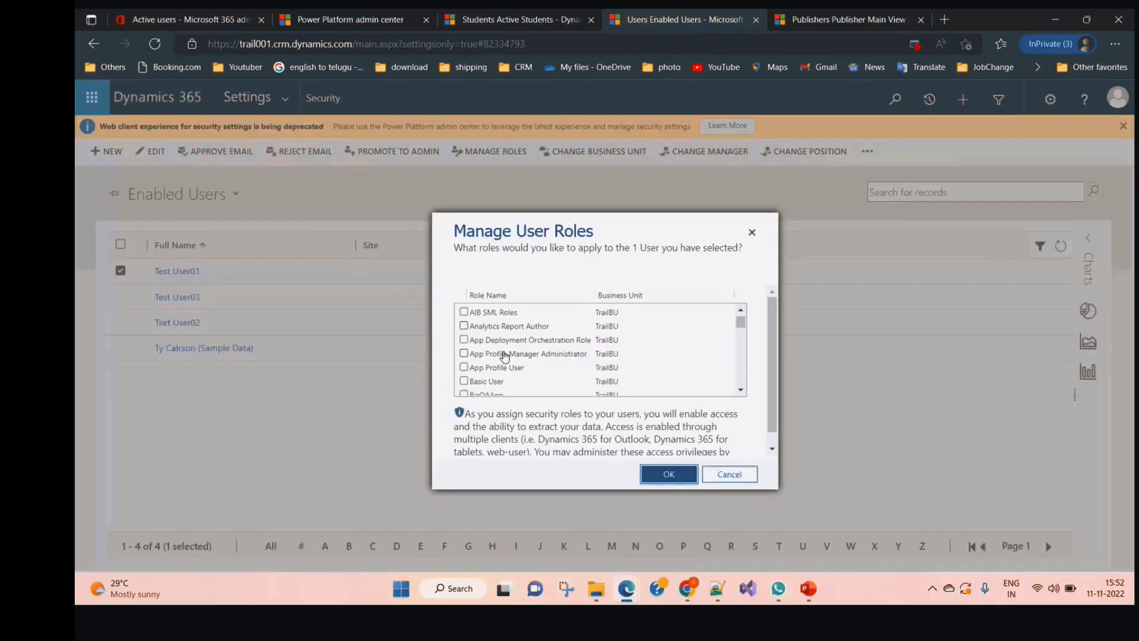
scroll(505, 380, down, 8)
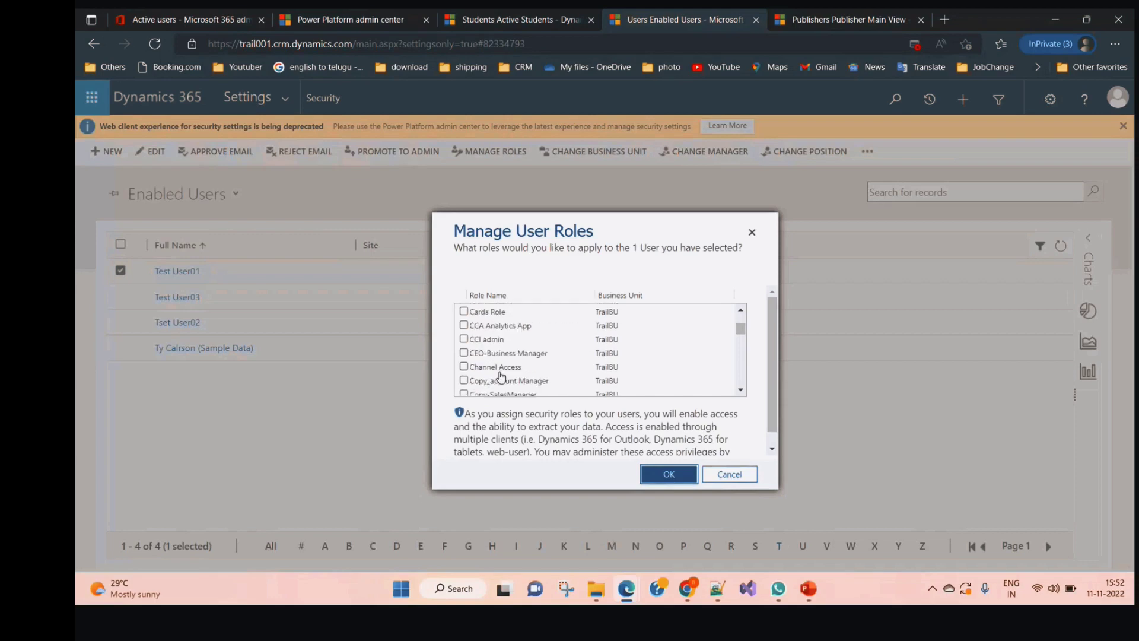
scroll(504, 365, down, 8)
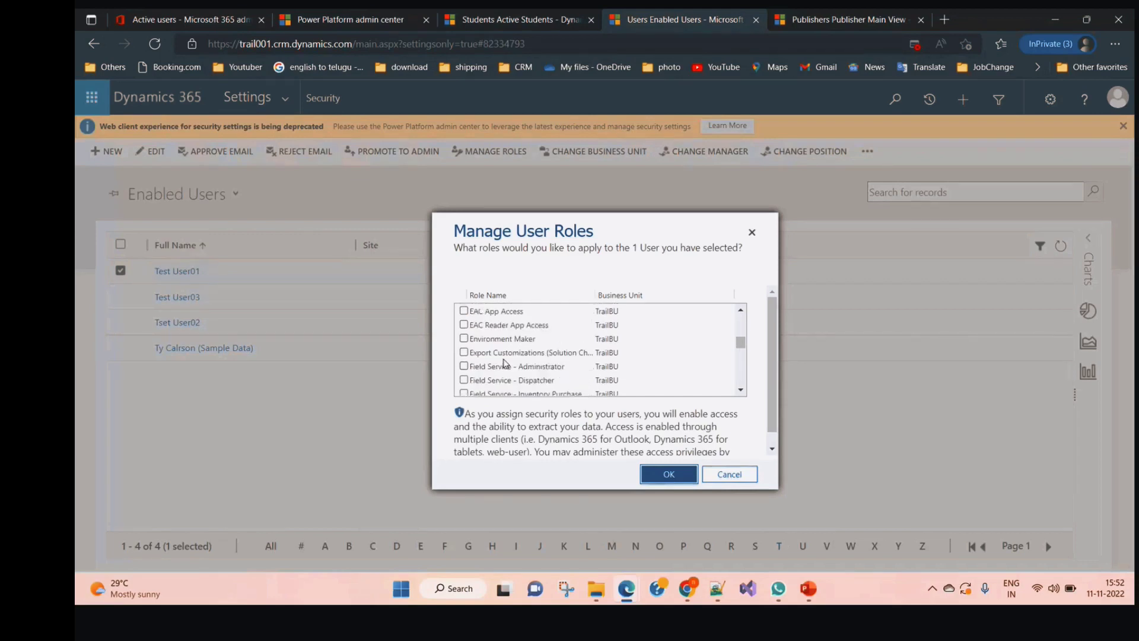
scroll(507, 360, down, 6)
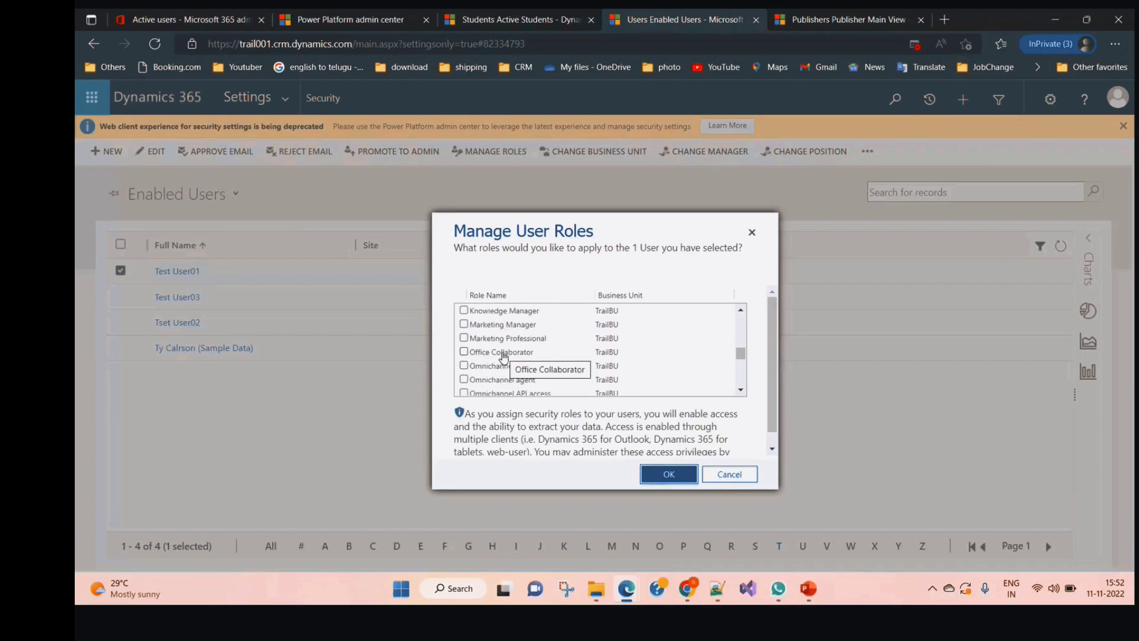
scroll(504, 356, down, 5)
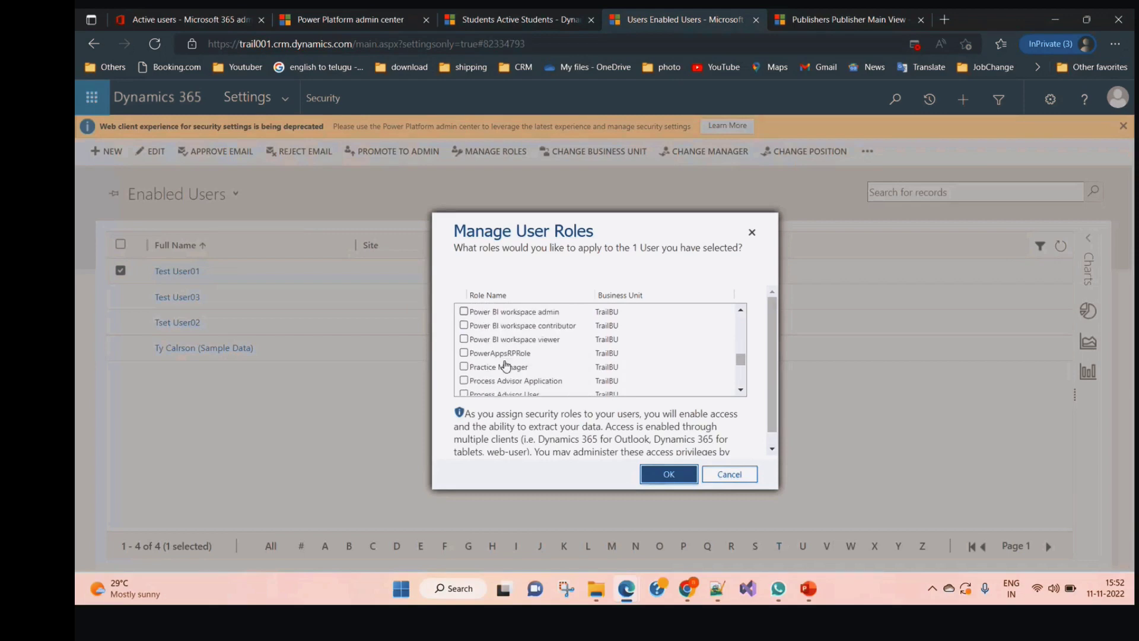
scroll(506, 365, down, 5)
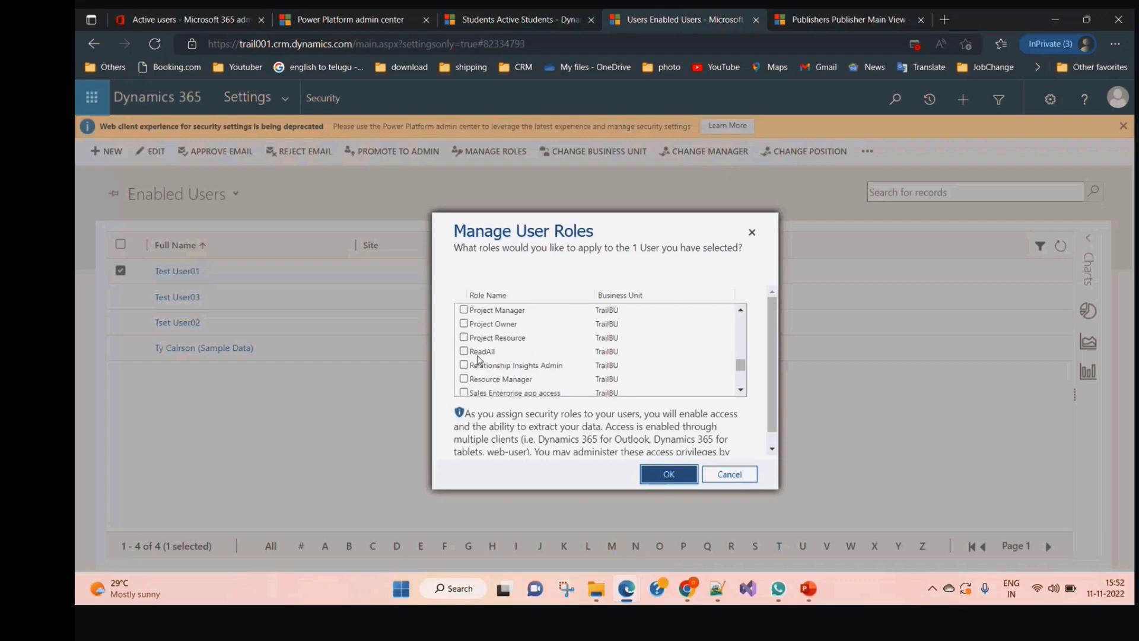
click(478, 354)
click(662, 478)
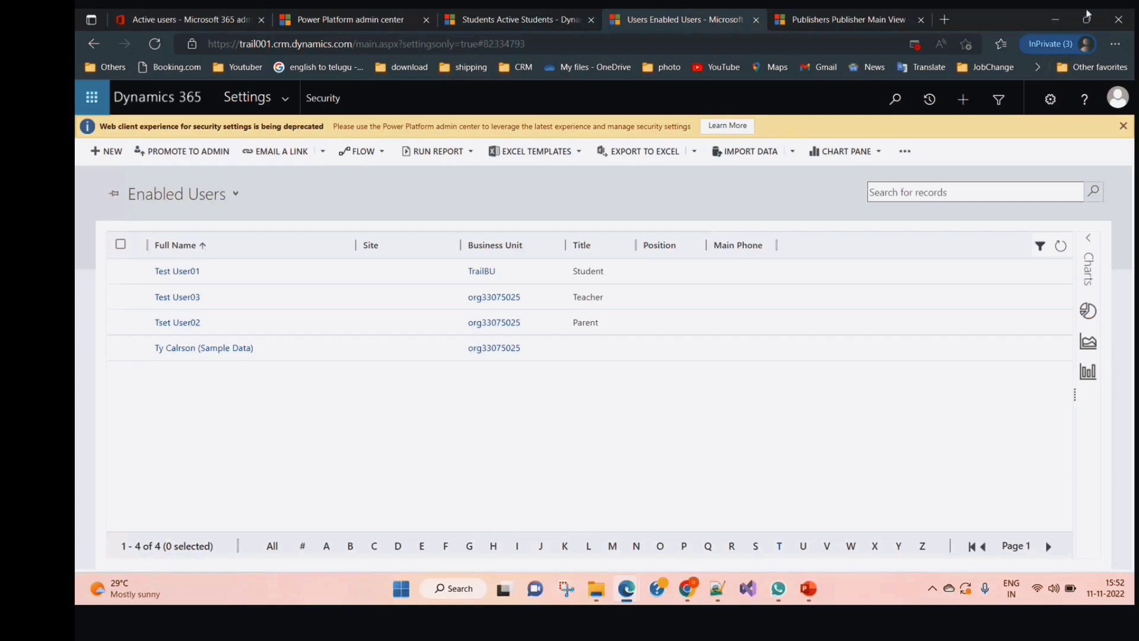
Select the Student-titled user, then reload the Active Students page in the Chrome window
click(121, 270)
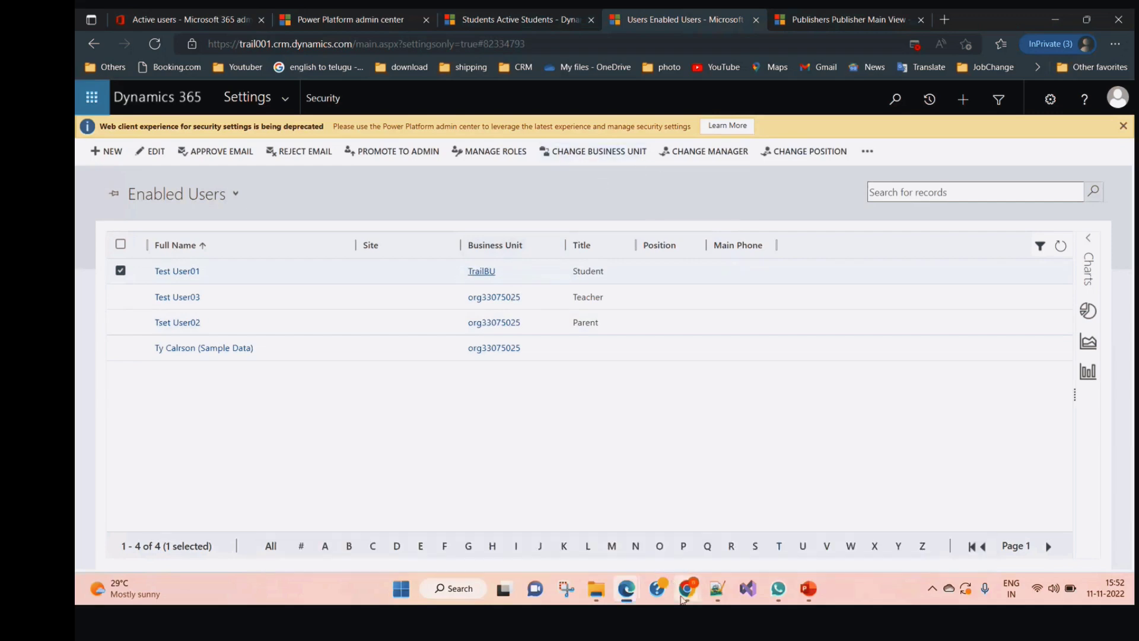
mouse_move(687, 590)
click(561, 539)
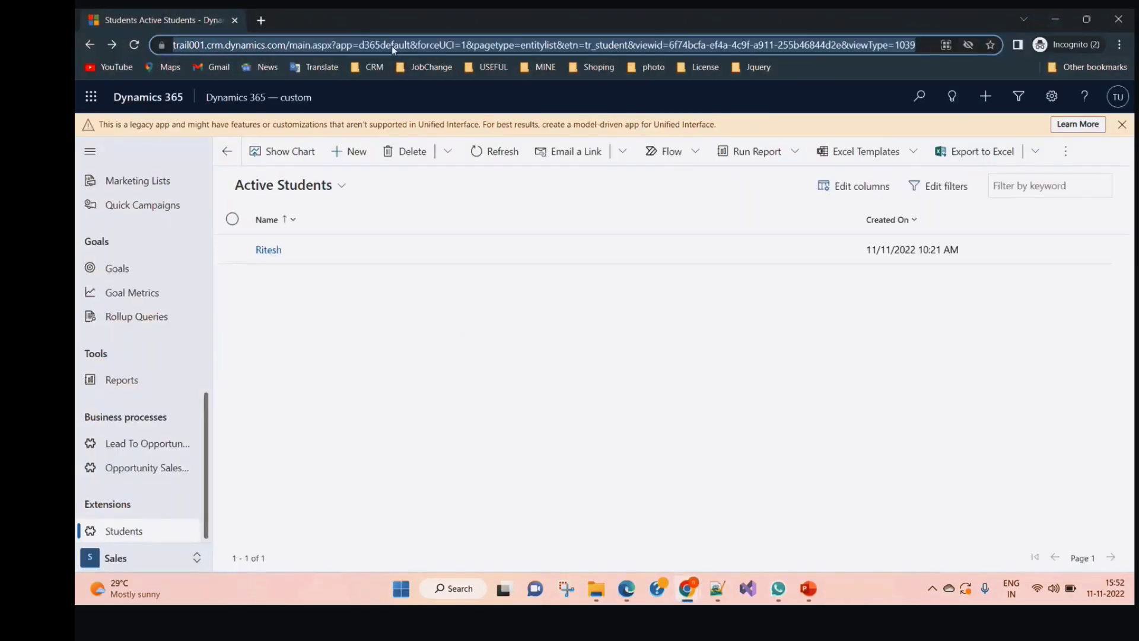
key(Return)
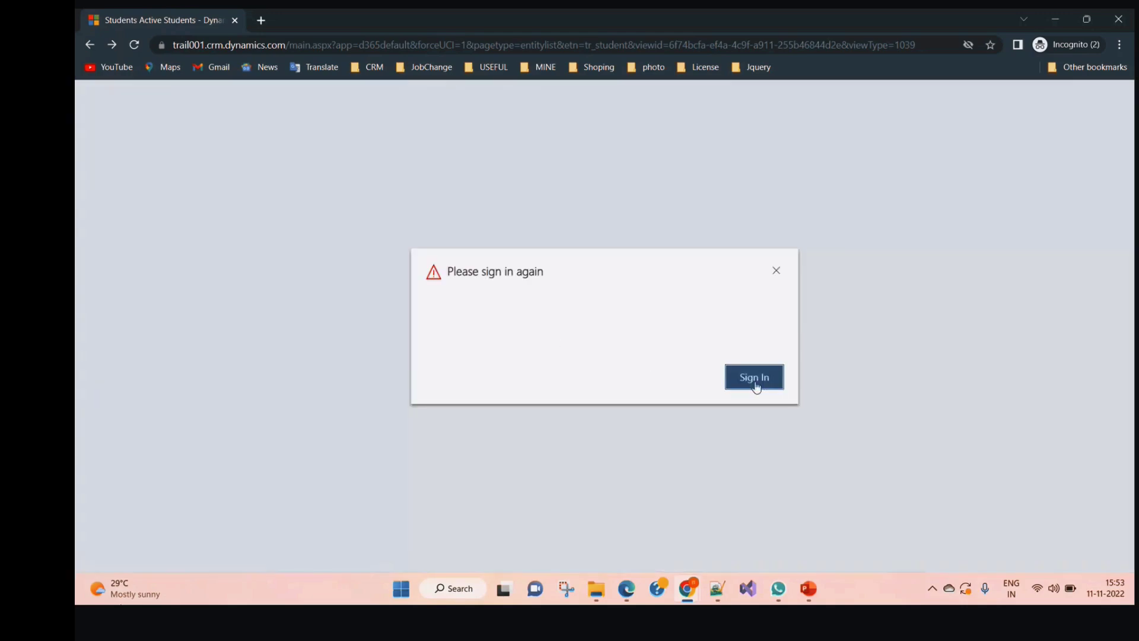
Dismiss the two sign-in-again popups and switch back to the Enabled Users window
click(755, 382)
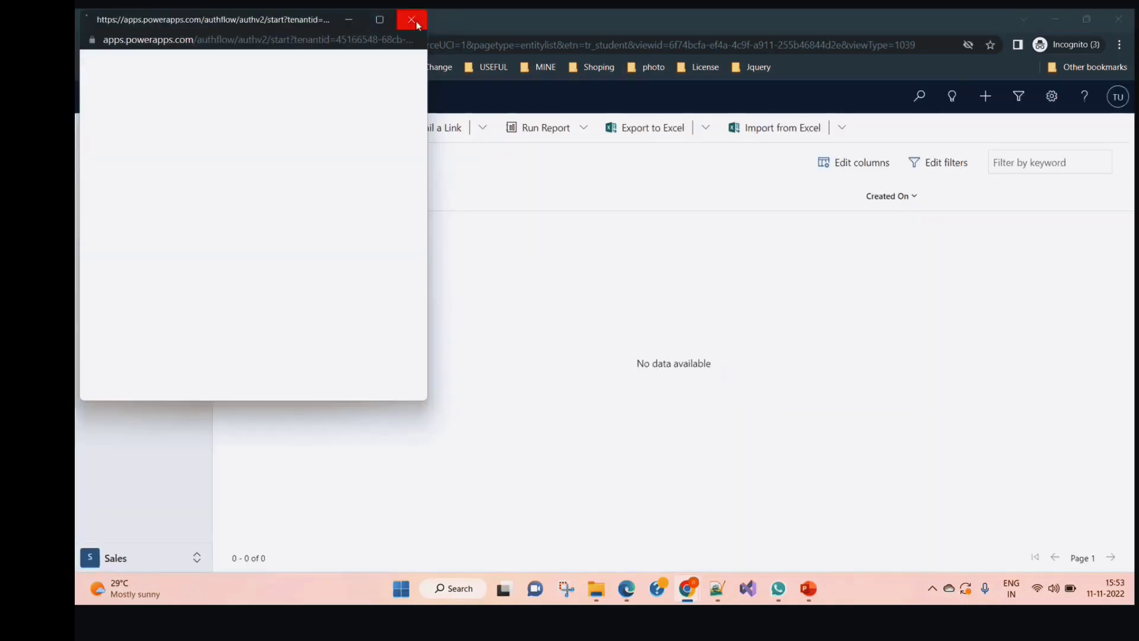
click(411, 20)
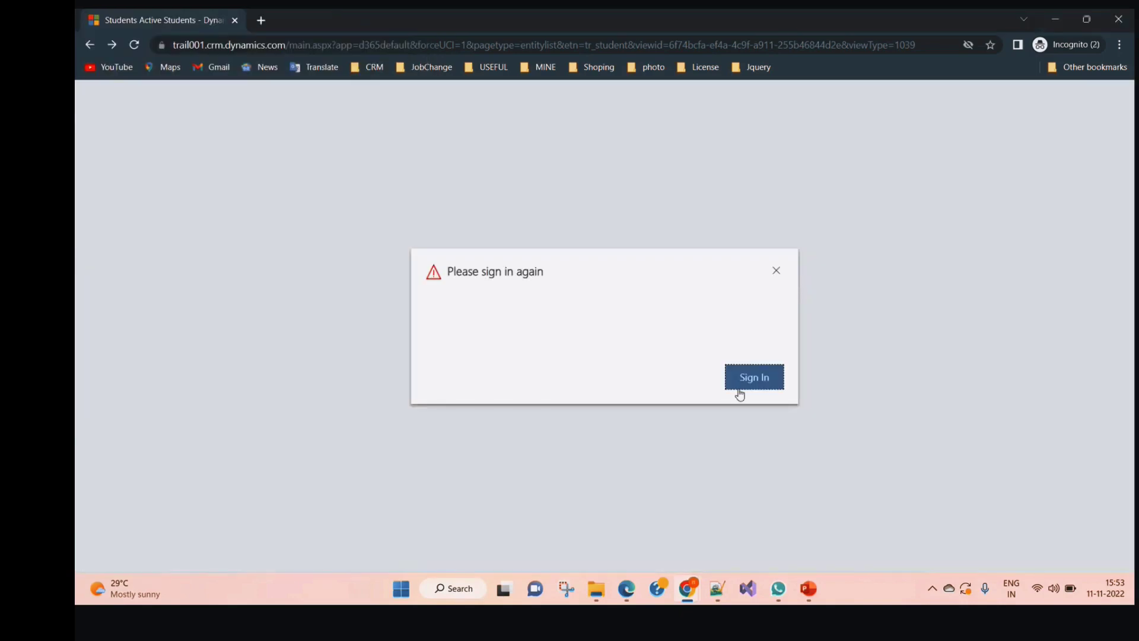
click(754, 380)
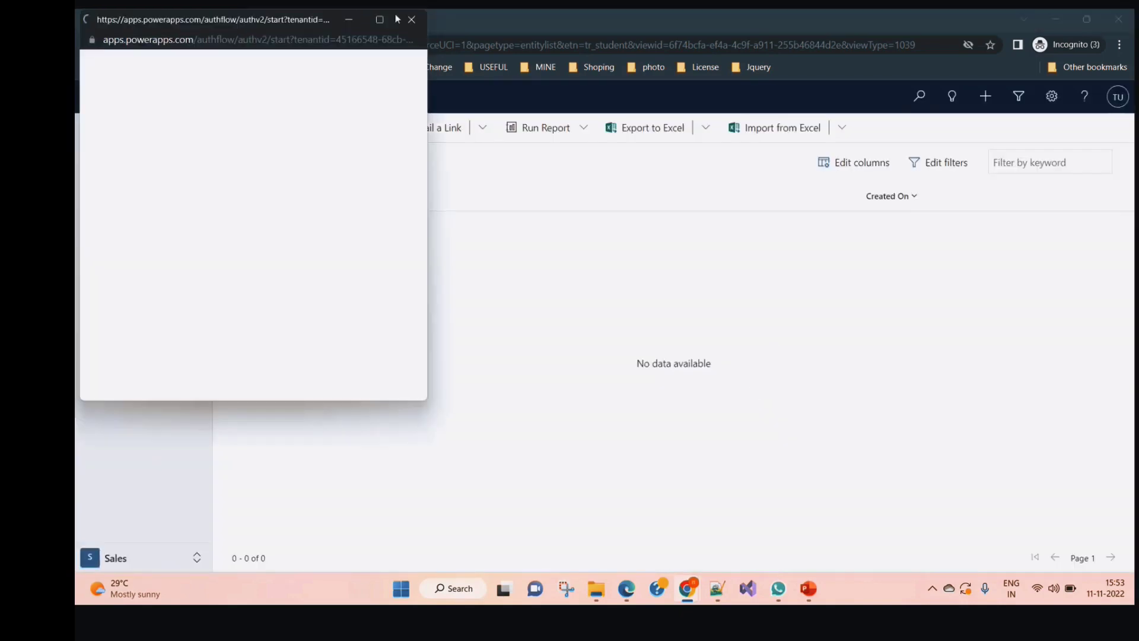
click(412, 22)
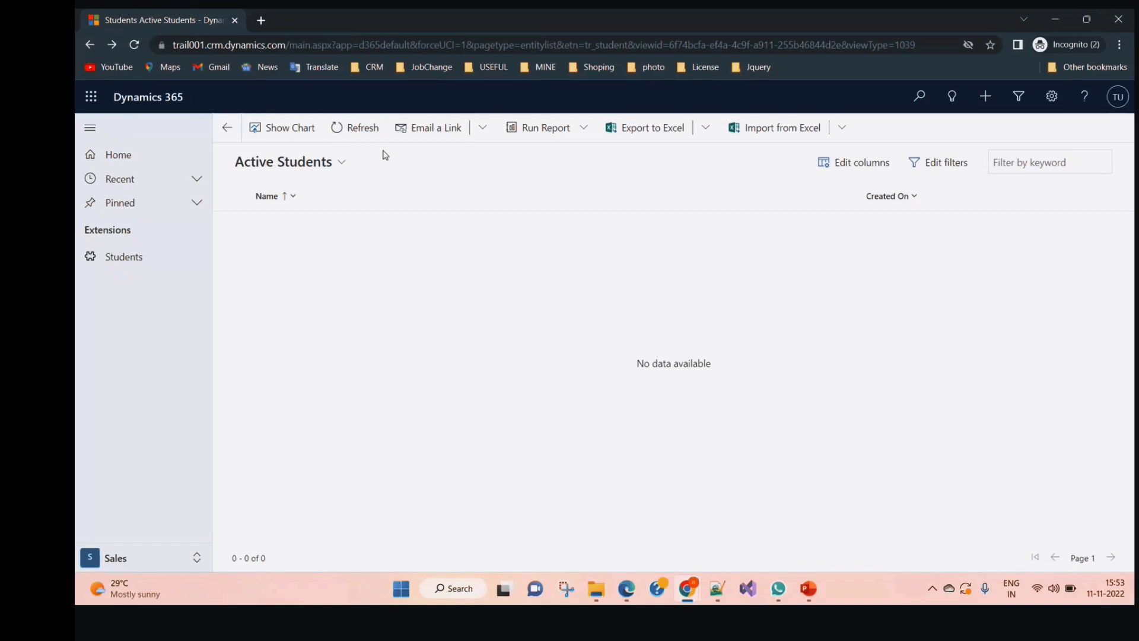
key(alt+Tab)
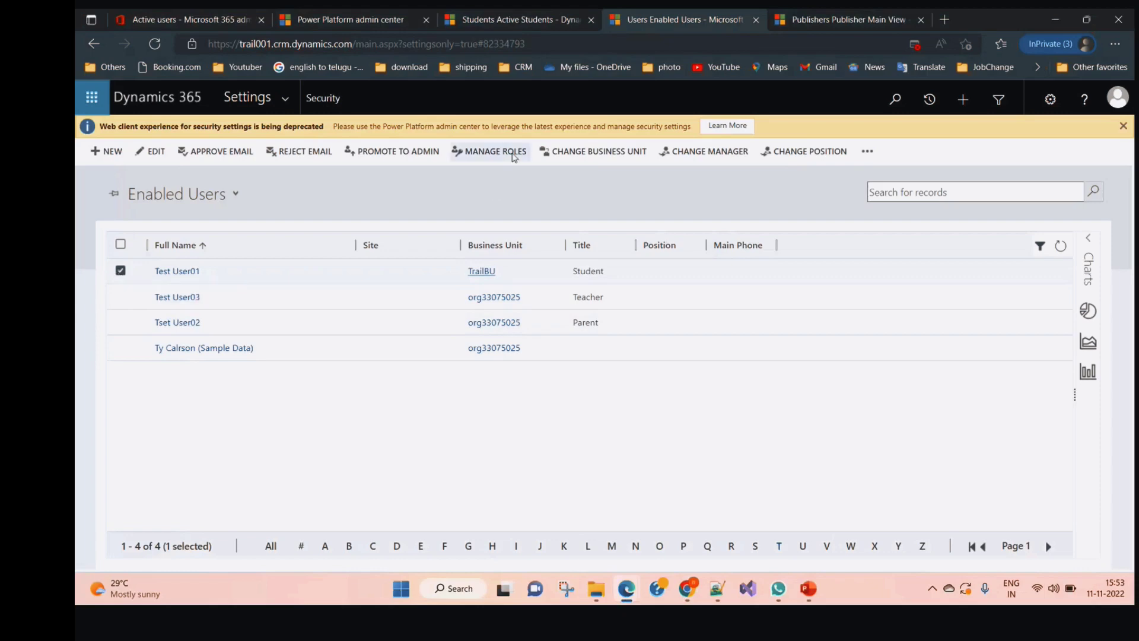
Tick the System Administrator and System Customizer roles for the Student-titled user and confirm
click(490, 152)
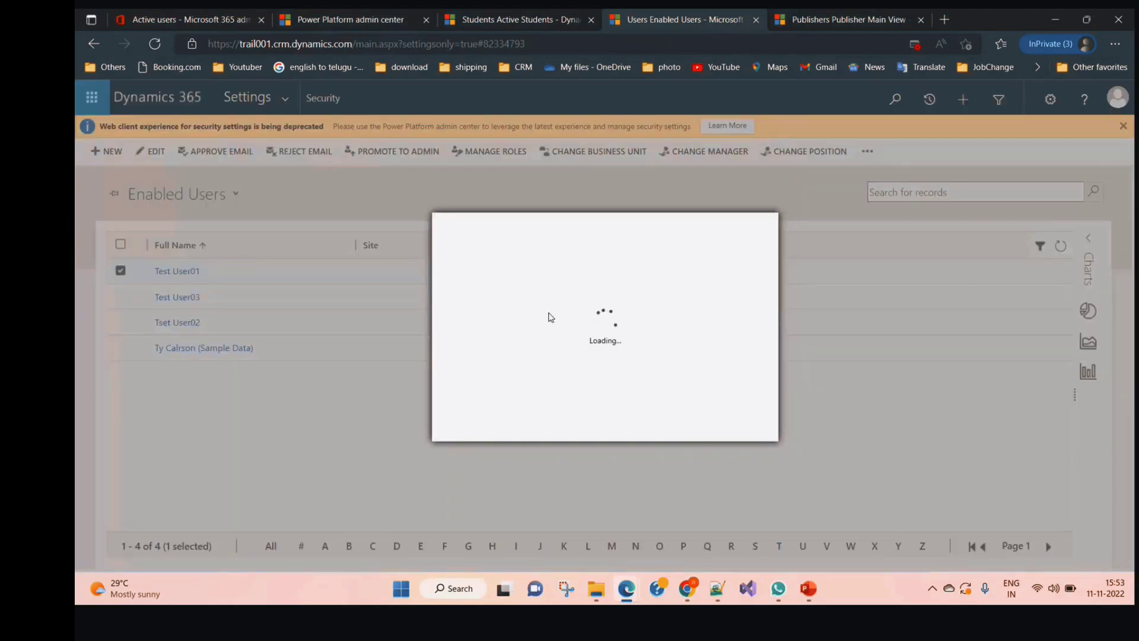
scroll(489, 365, down, 8)
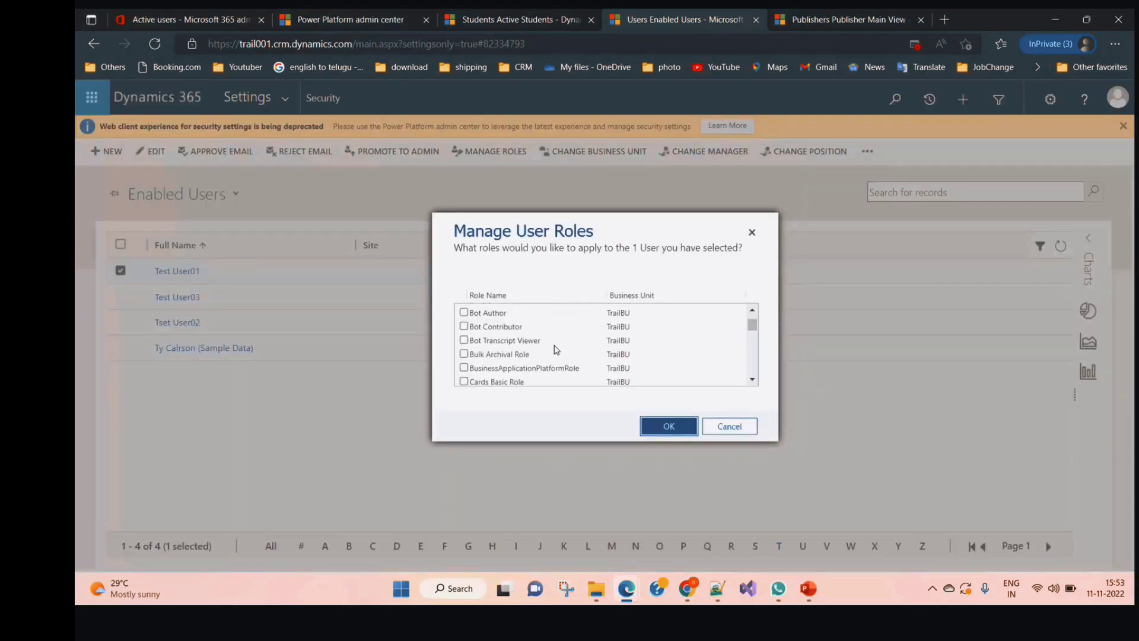
scroll(490, 365, down, 8)
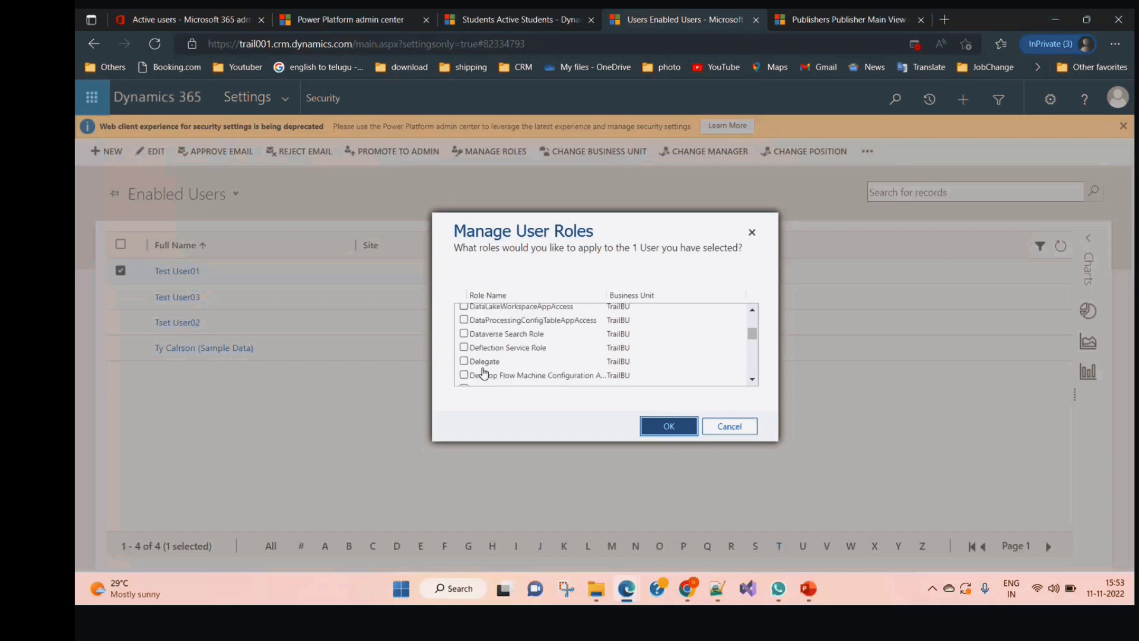
scroll(486, 373, down, 6)
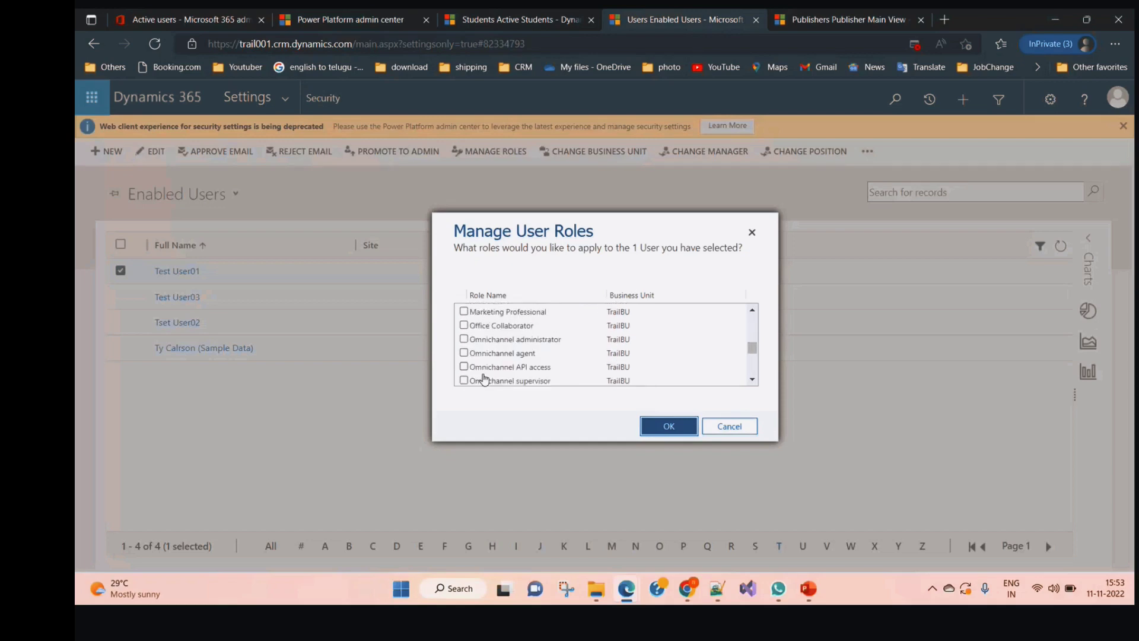
scroll(490, 368, down, 5)
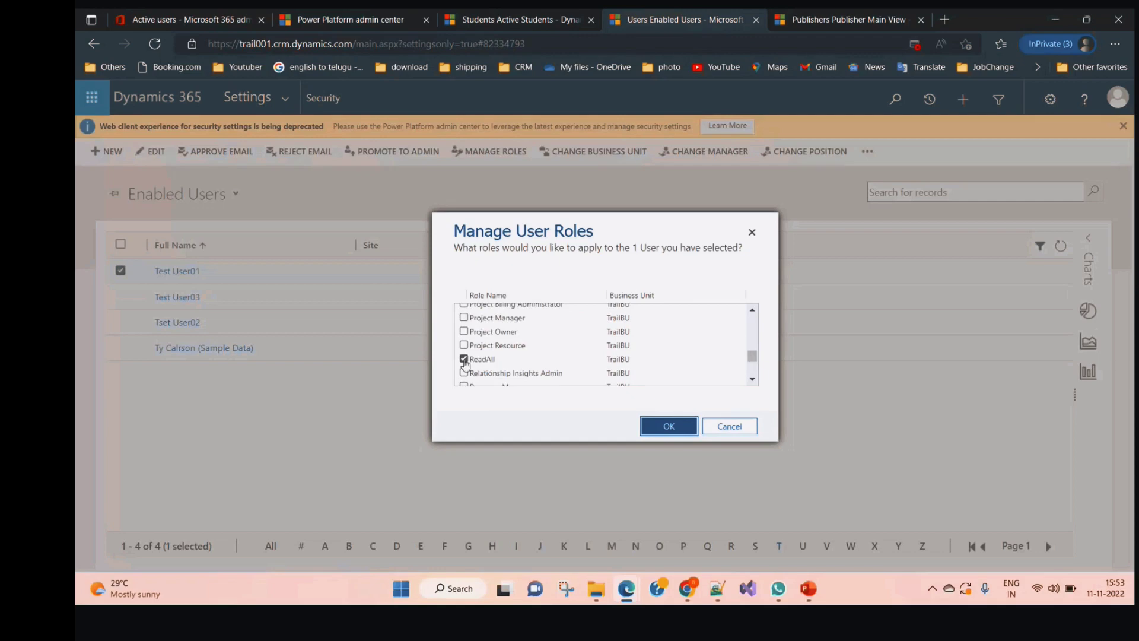
scroll(490, 362, down, 2)
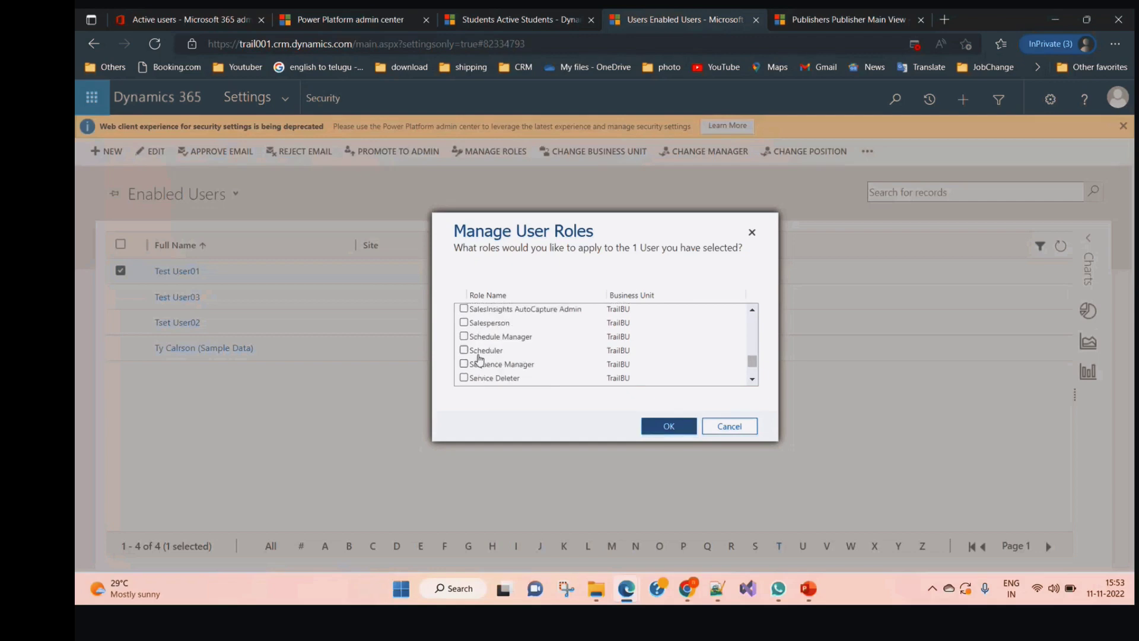
scroll(481, 360, down, 6)
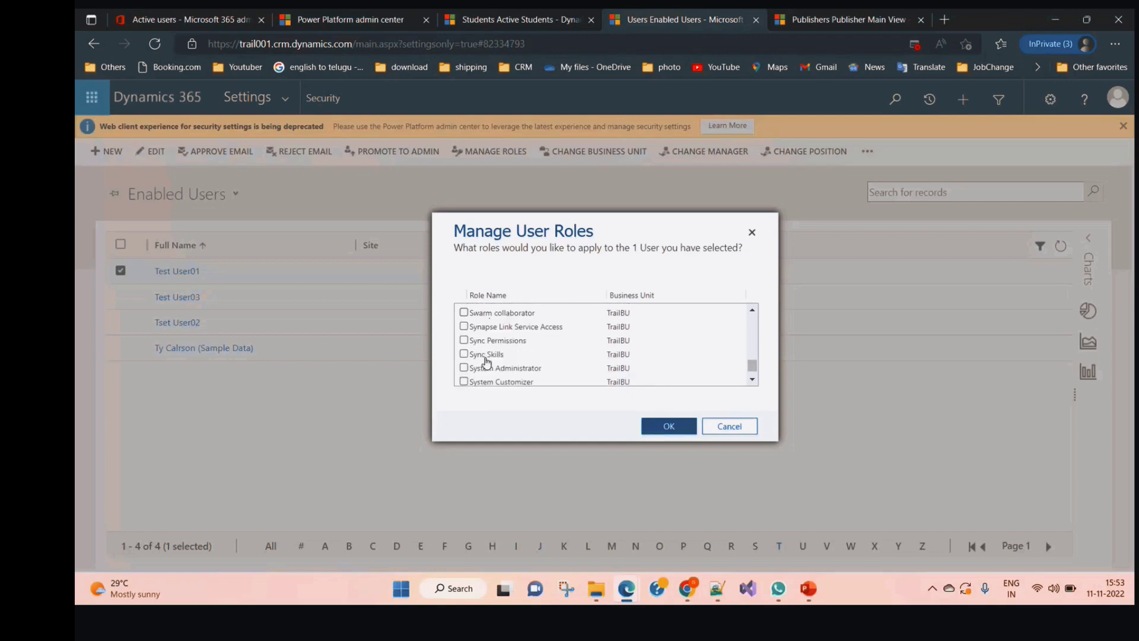
click(464, 368)
click(464, 382)
click(669, 427)
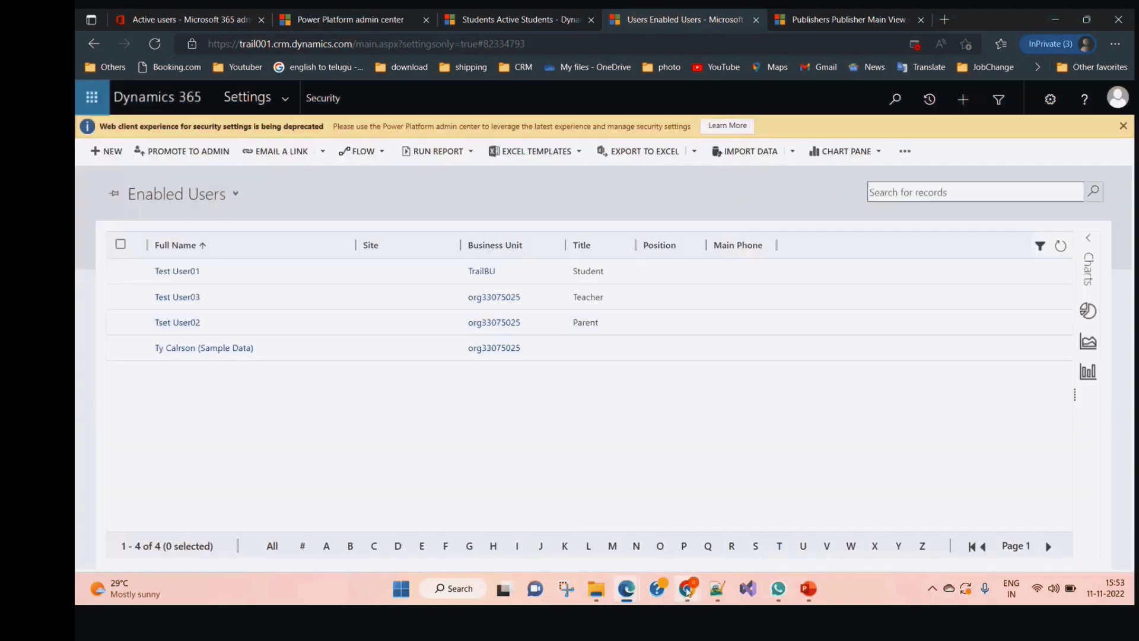
Reload the Active Students page and reopen Students under Extensions in the navigation
mouse_move(687, 592)
click(536, 521)
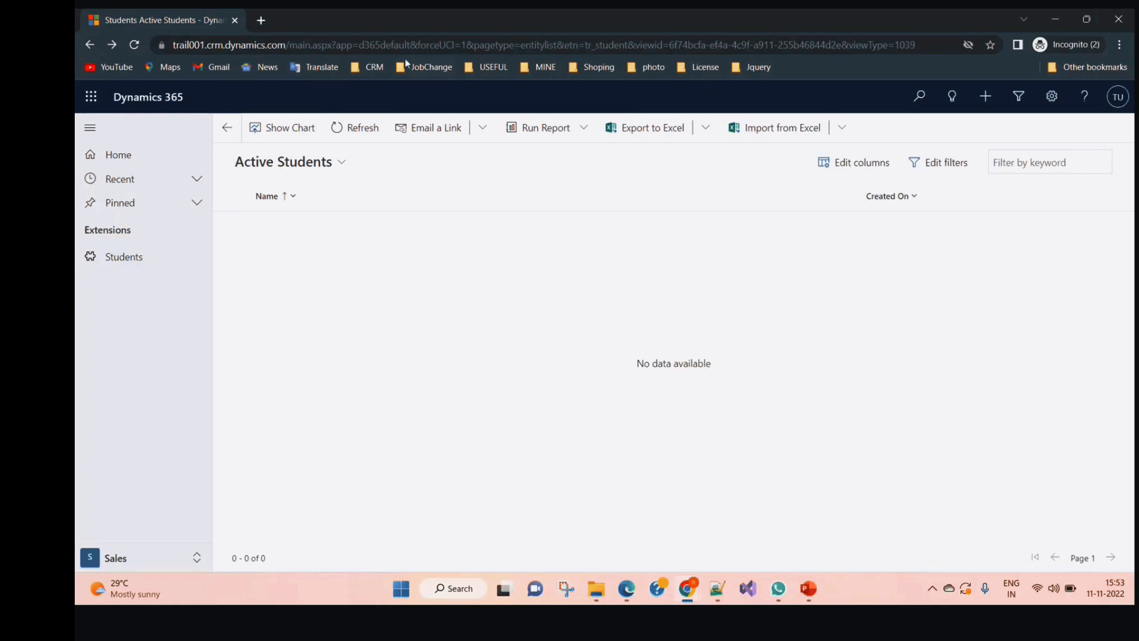
click(420, 47)
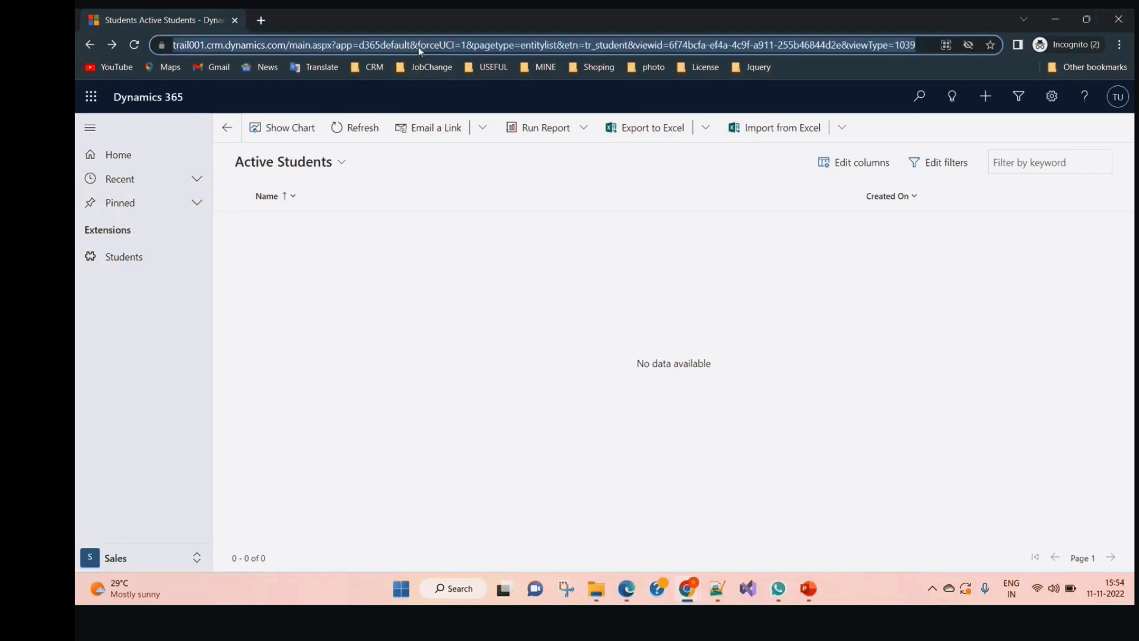
key(Return)
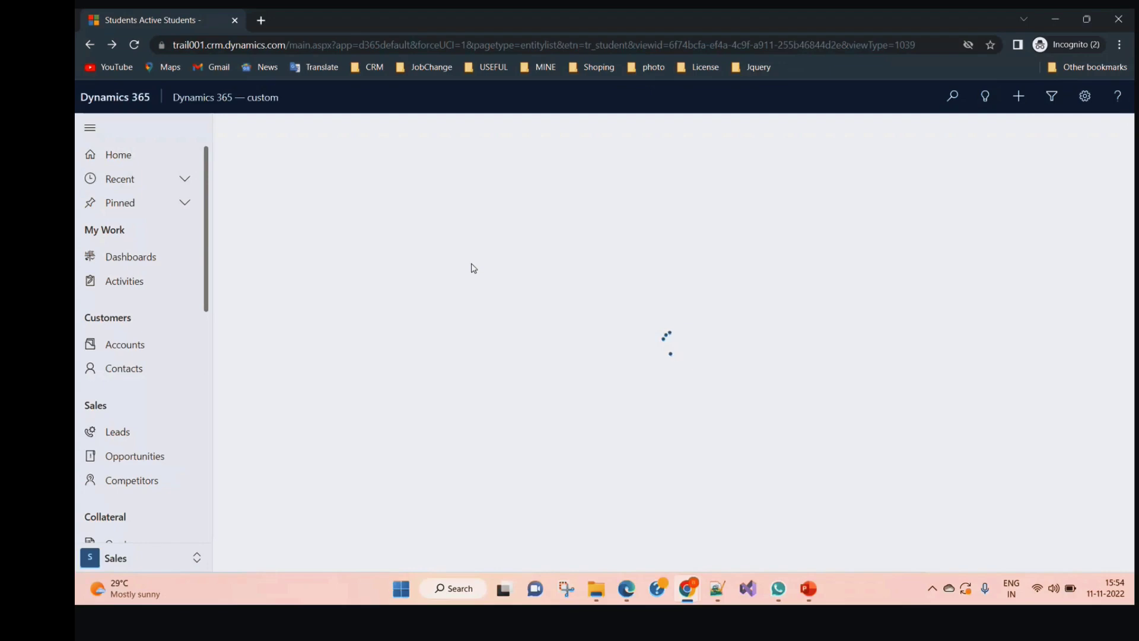
drag(205, 286, 208, 481)
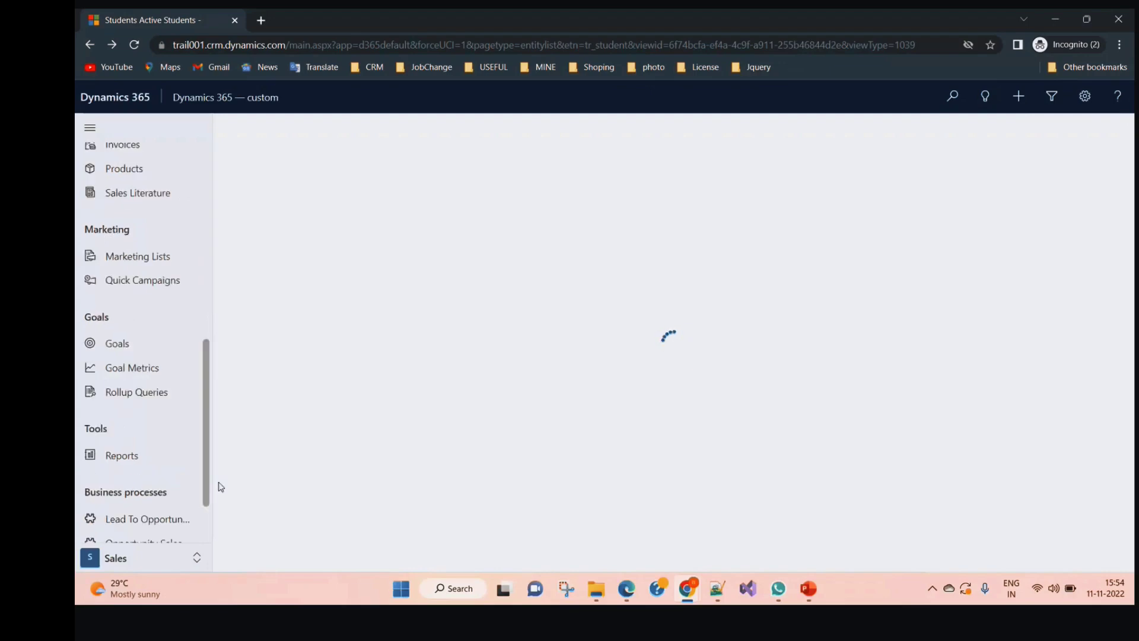
scroll(201, 454, down, 2)
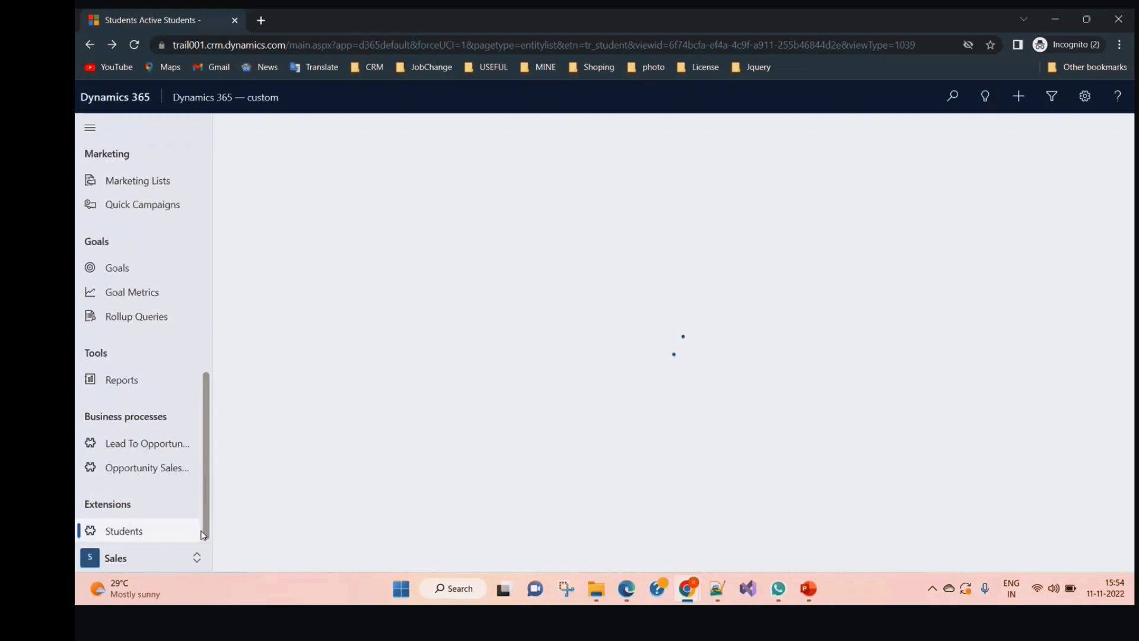
click(141, 531)
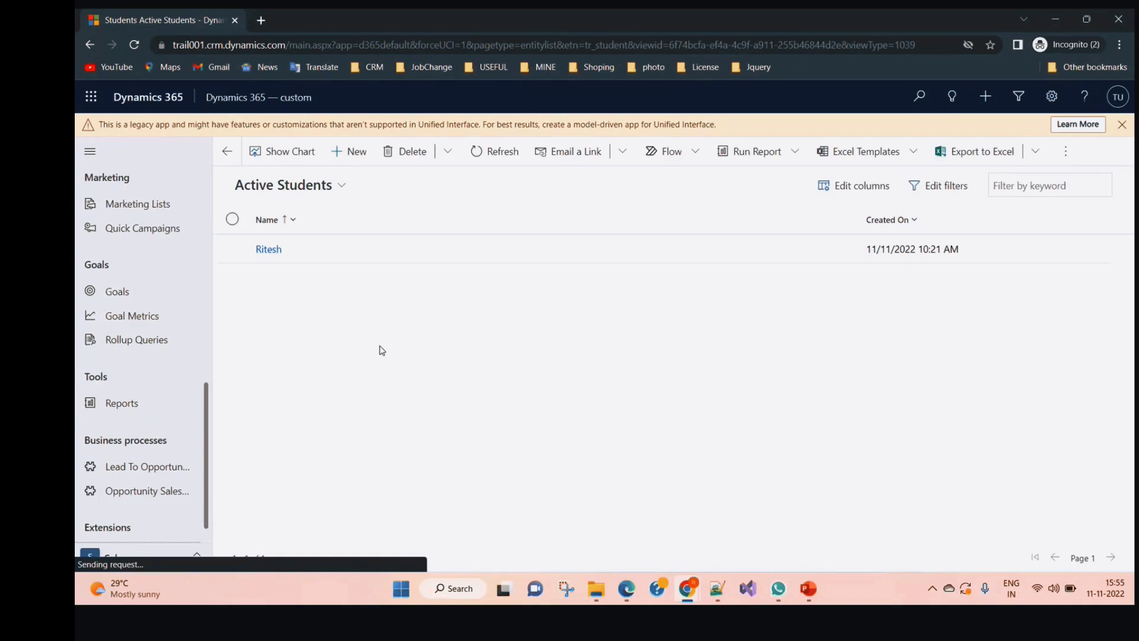
Start a new student record, getting past two sign-in popups to reach the form
click(355, 153)
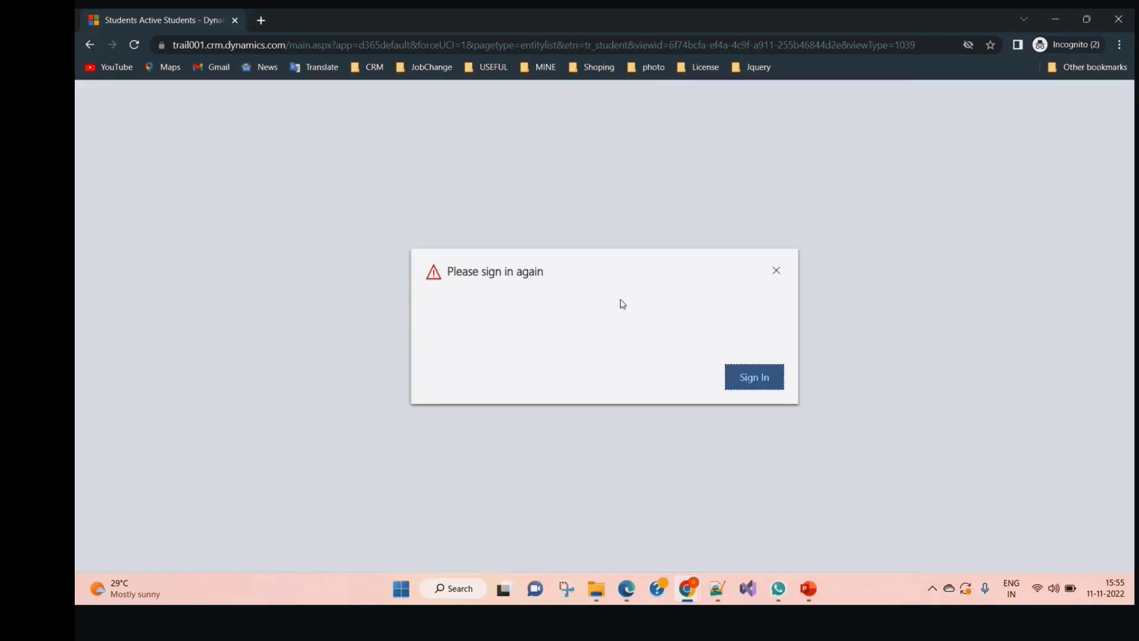
click(748, 383)
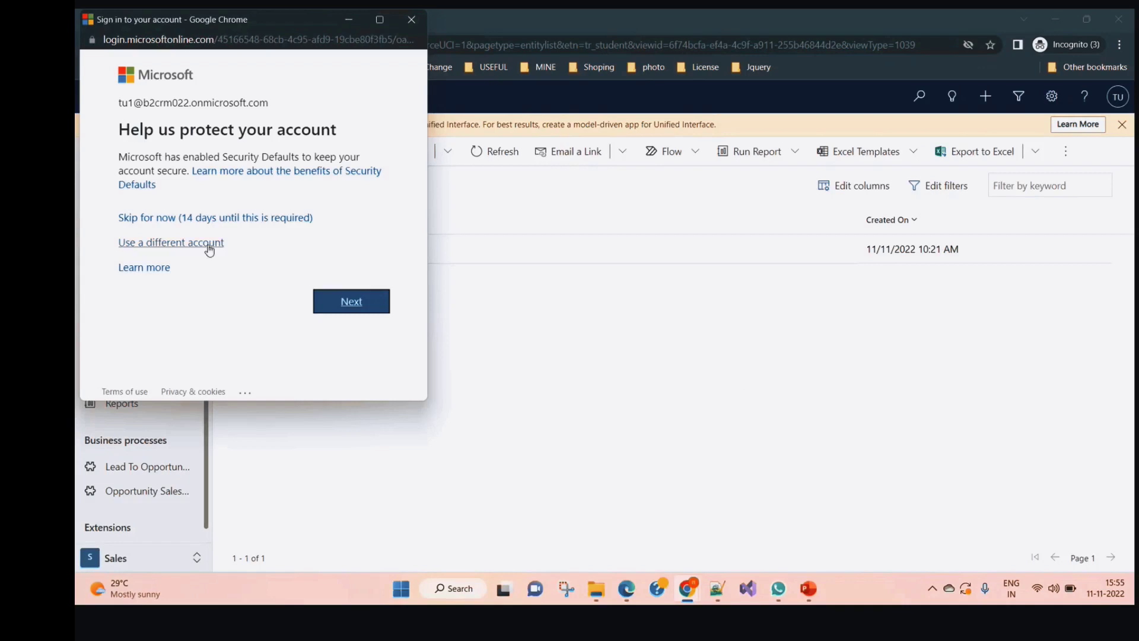
click(408, 20)
click(355, 148)
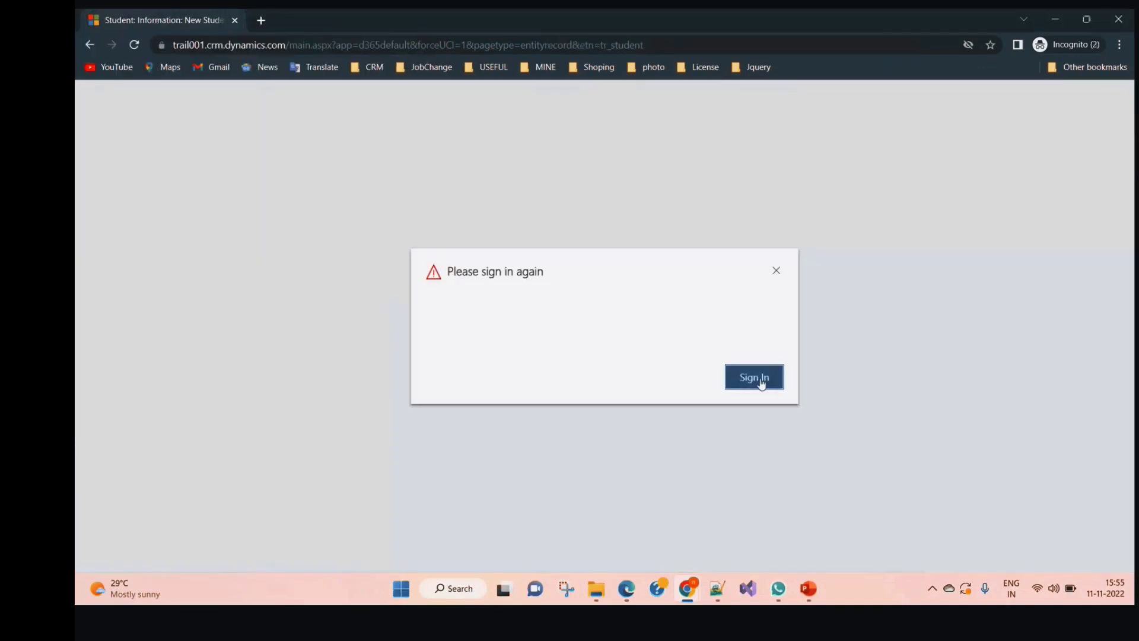
click(755, 377)
click(411, 20)
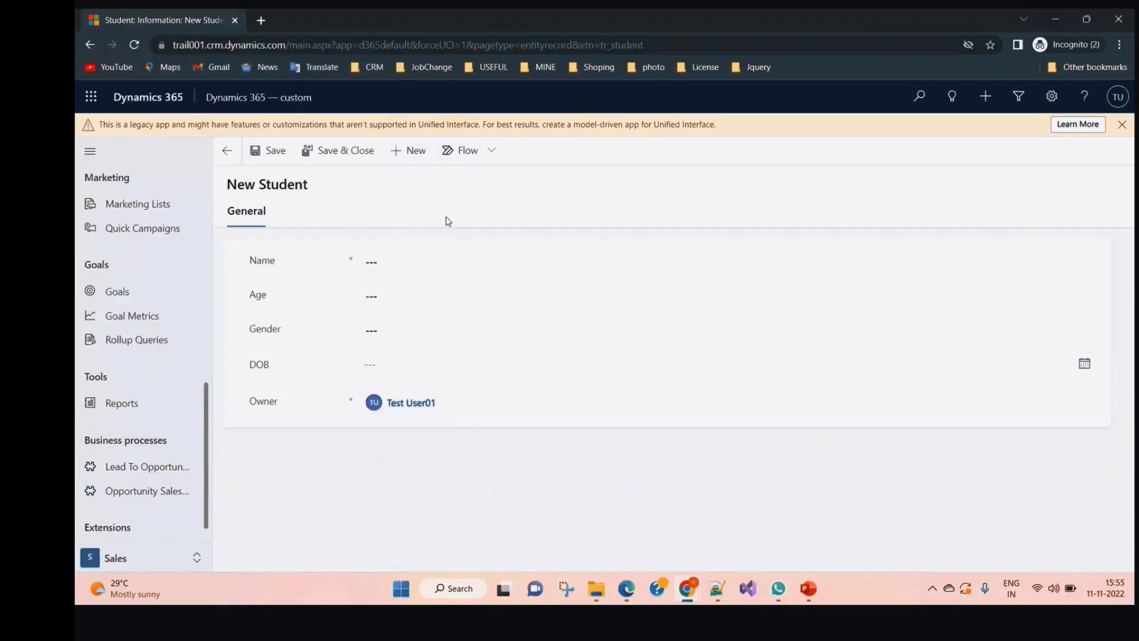
Enter the student name Abc and age 77
click(392, 258)
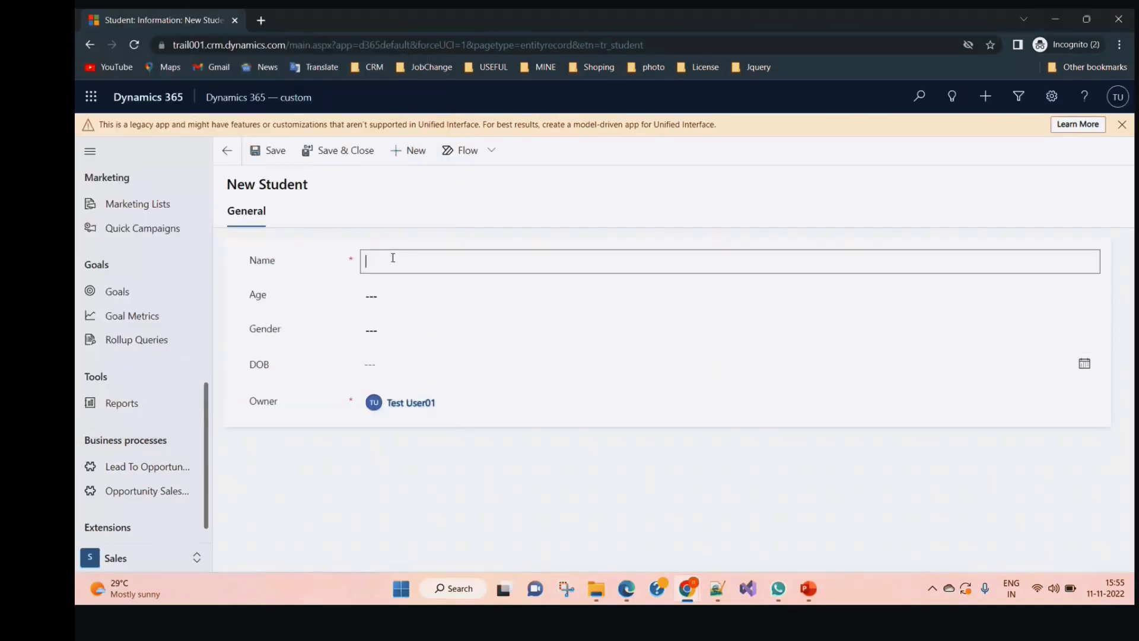
text(Abs)
key(BackSpace)
text(c)
click(436, 295)
text(7)
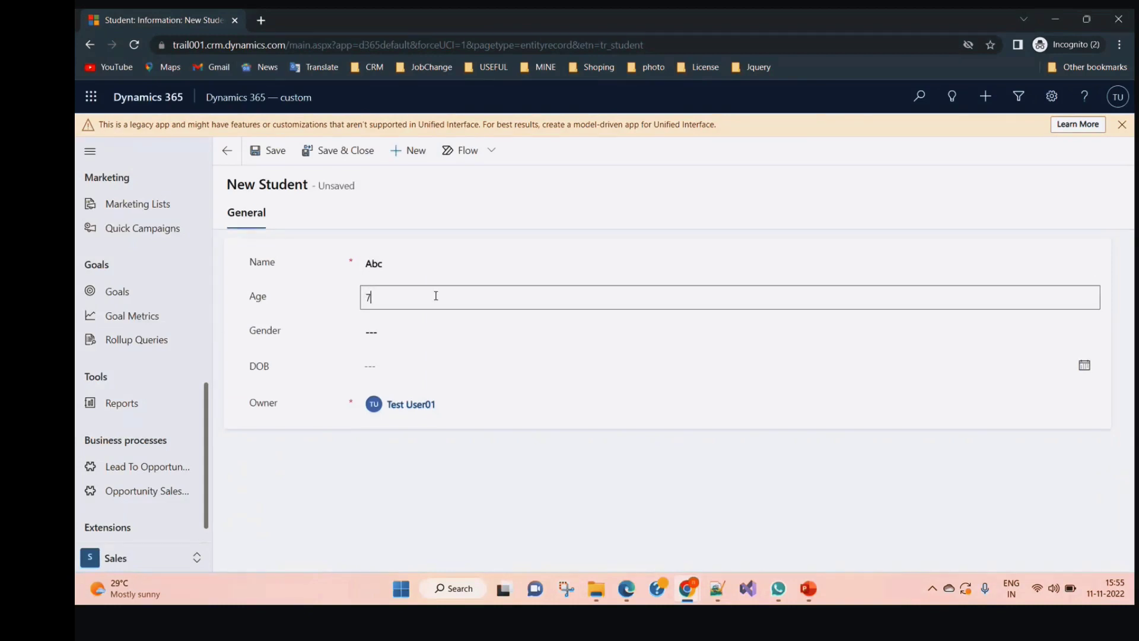
text(7)
Set gender to FeMale and date of birth to 11/1/2022, then save and close
click(383, 337)
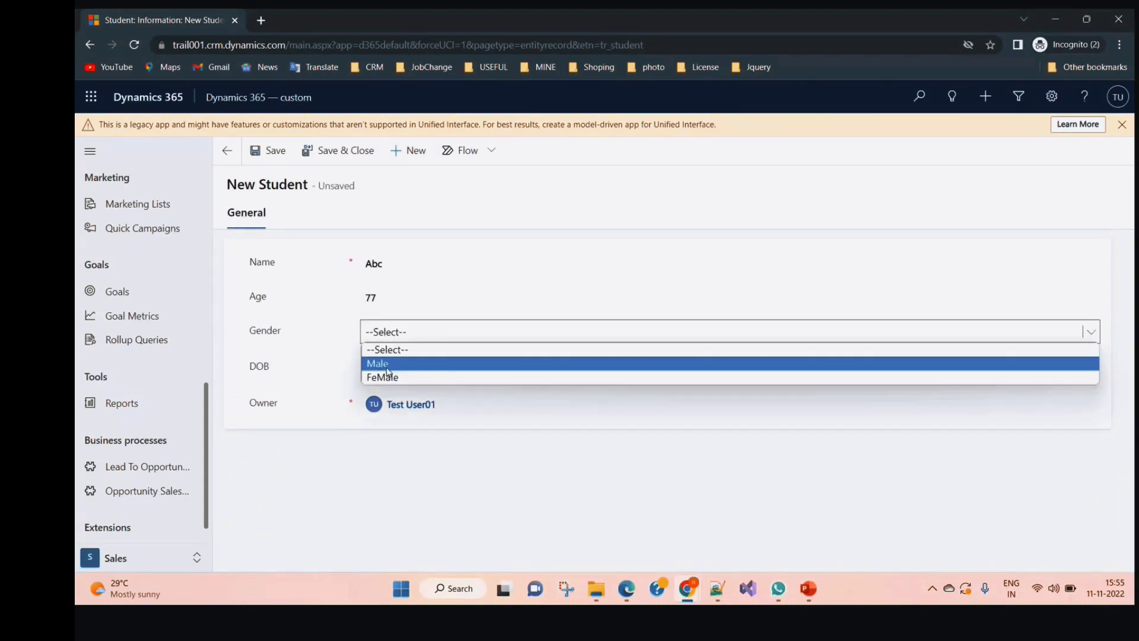
click(396, 377)
click(415, 368)
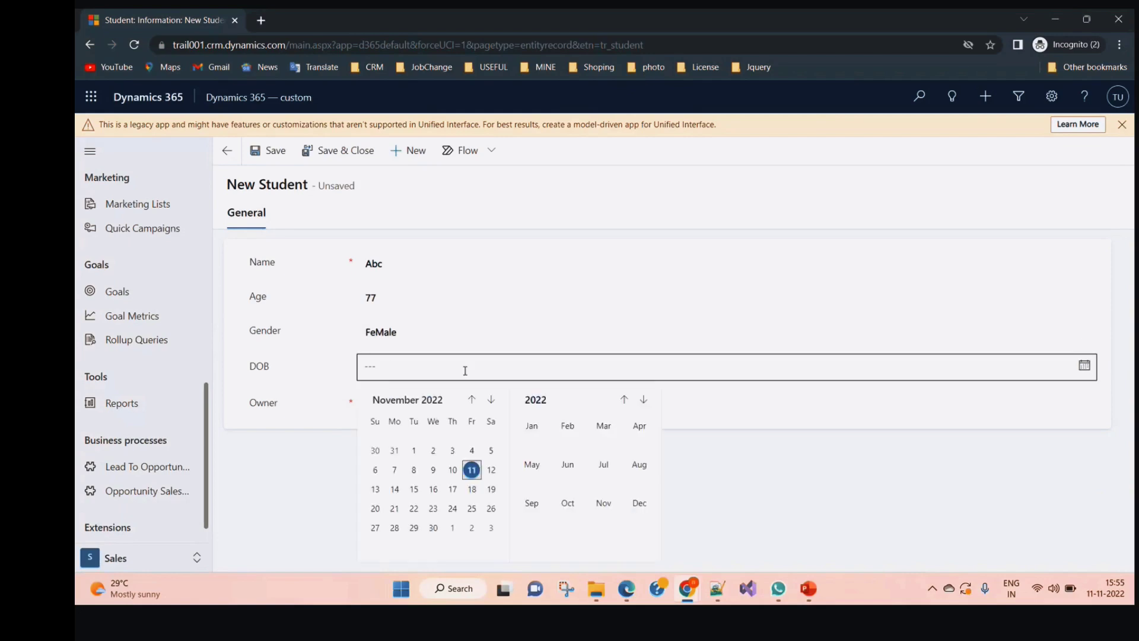
click(413, 451)
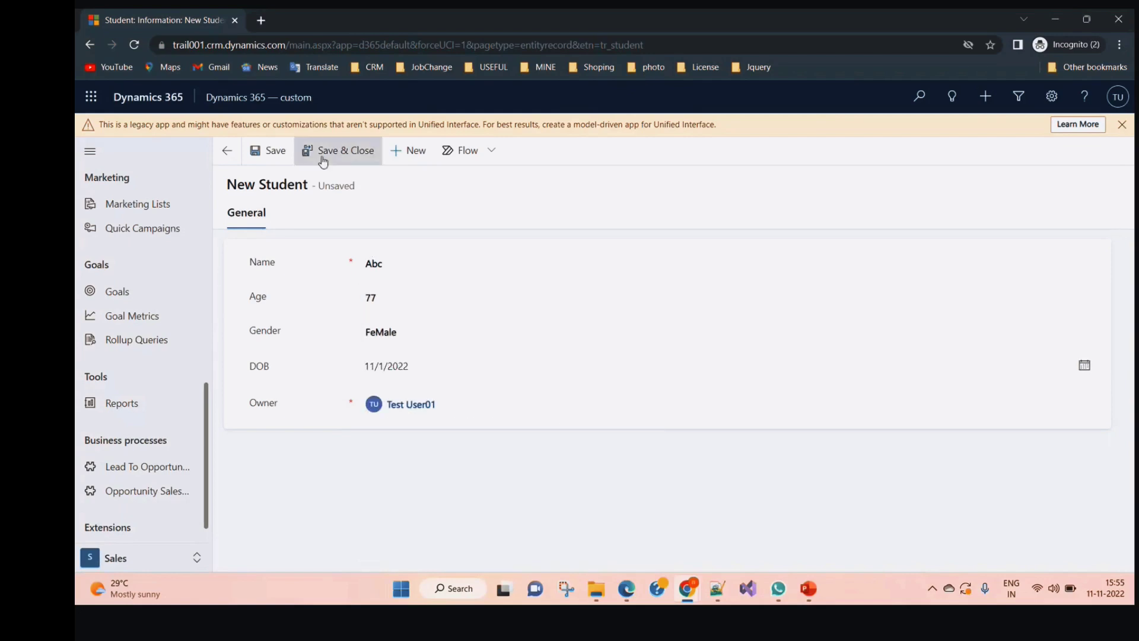
click(324, 157)
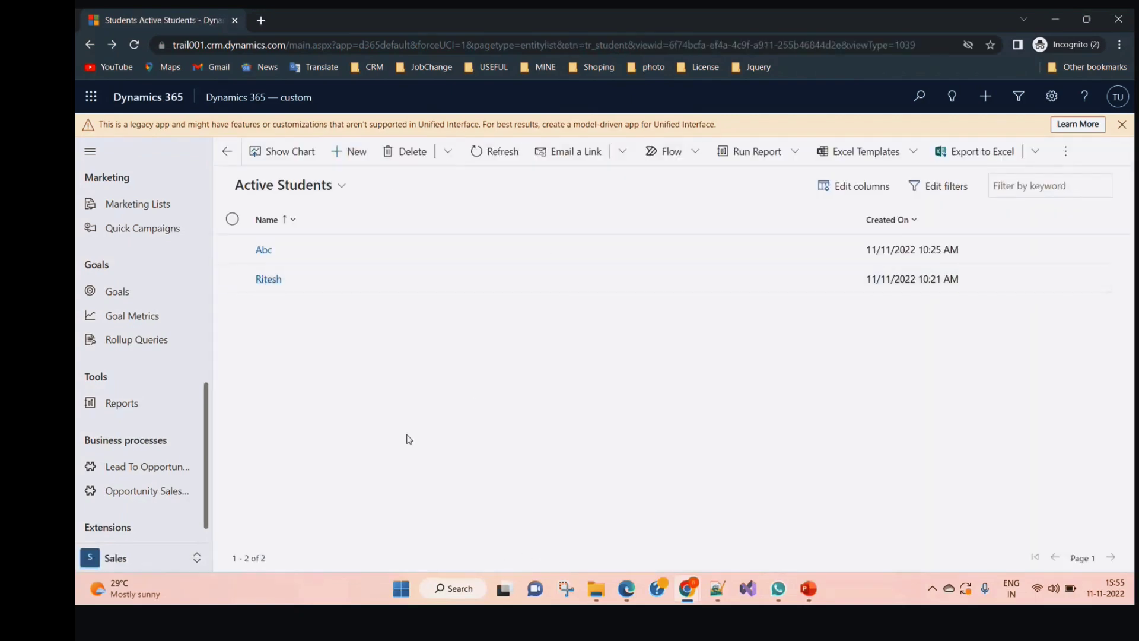
Select the Student-titled user in Enabled Users, previewing but cancelling a business unit change
mouse_move(689, 598)
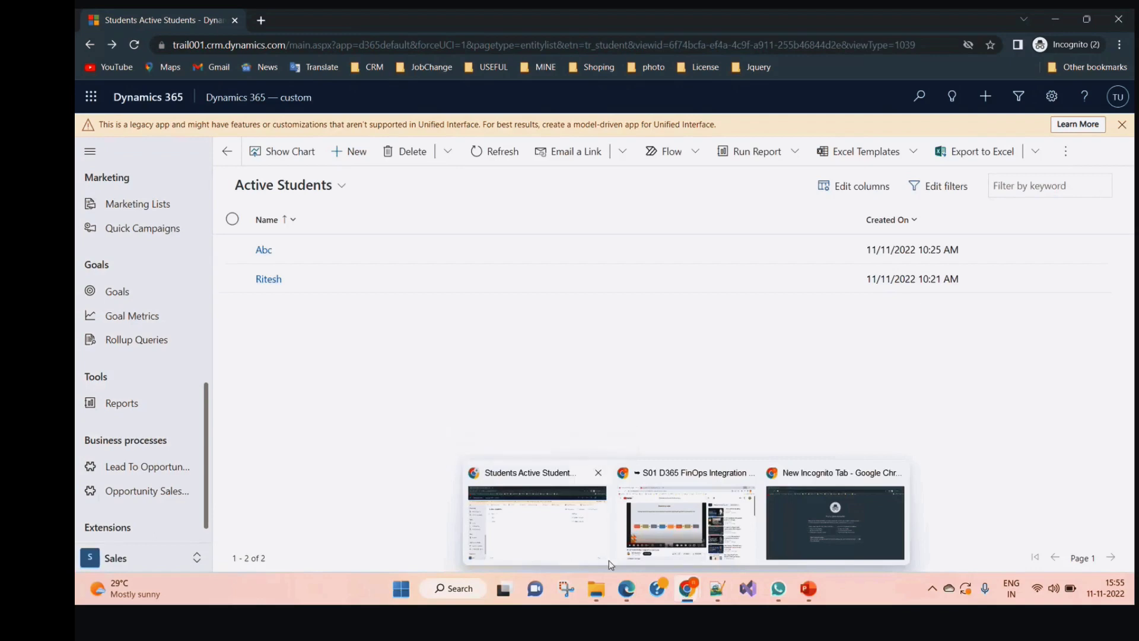
mouse_move(626, 589)
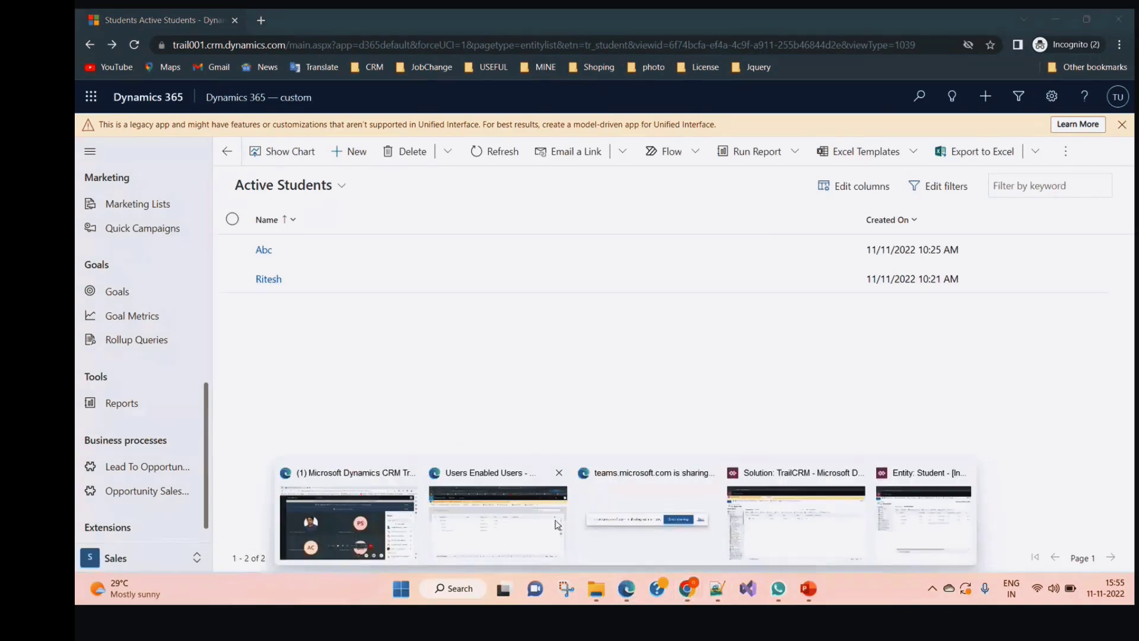
click(565, 530)
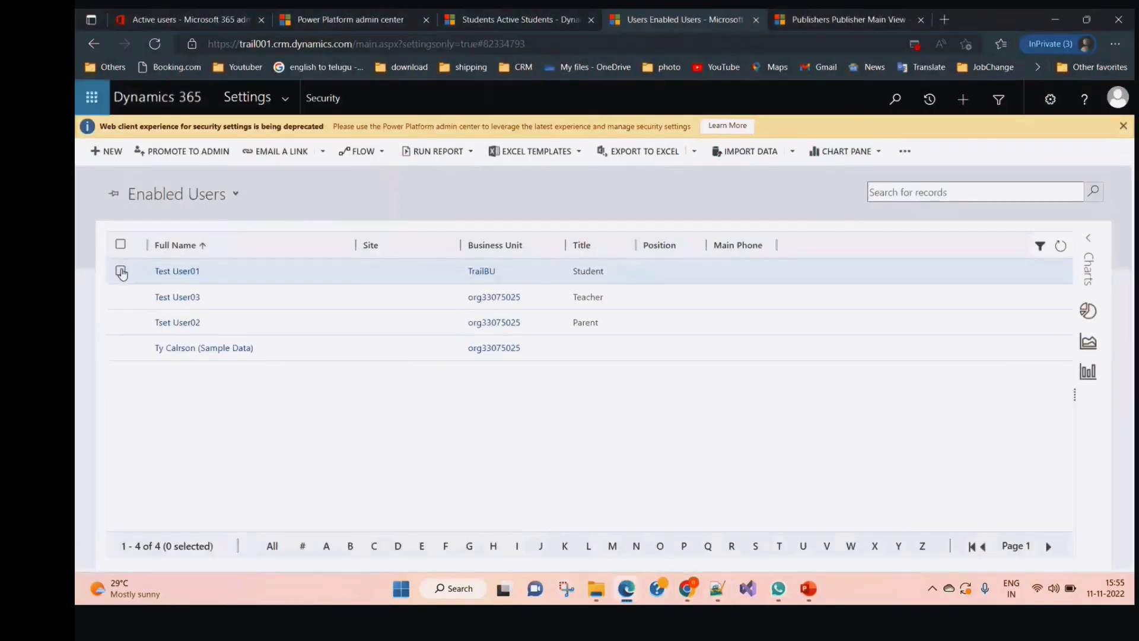
click(121, 272)
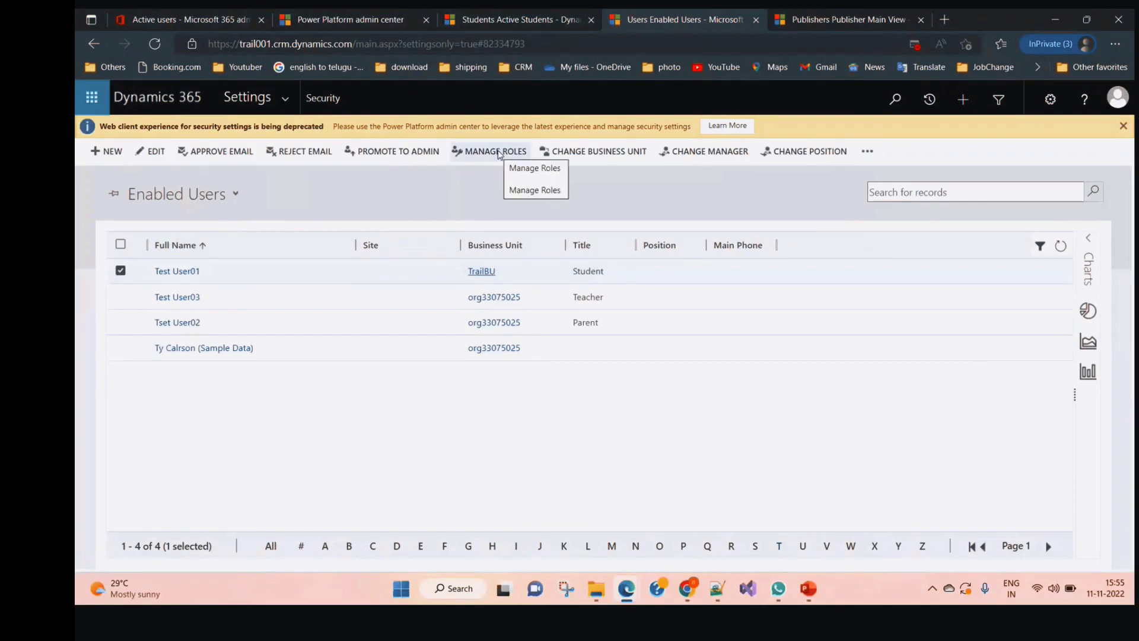
click(592, 153)
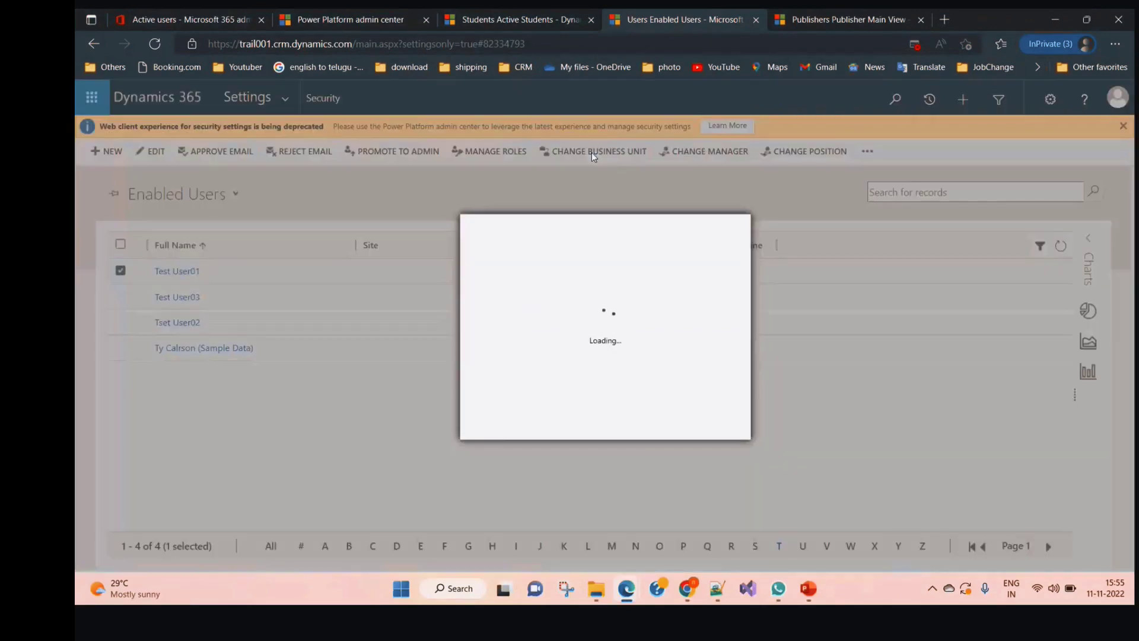
click(700, 425)
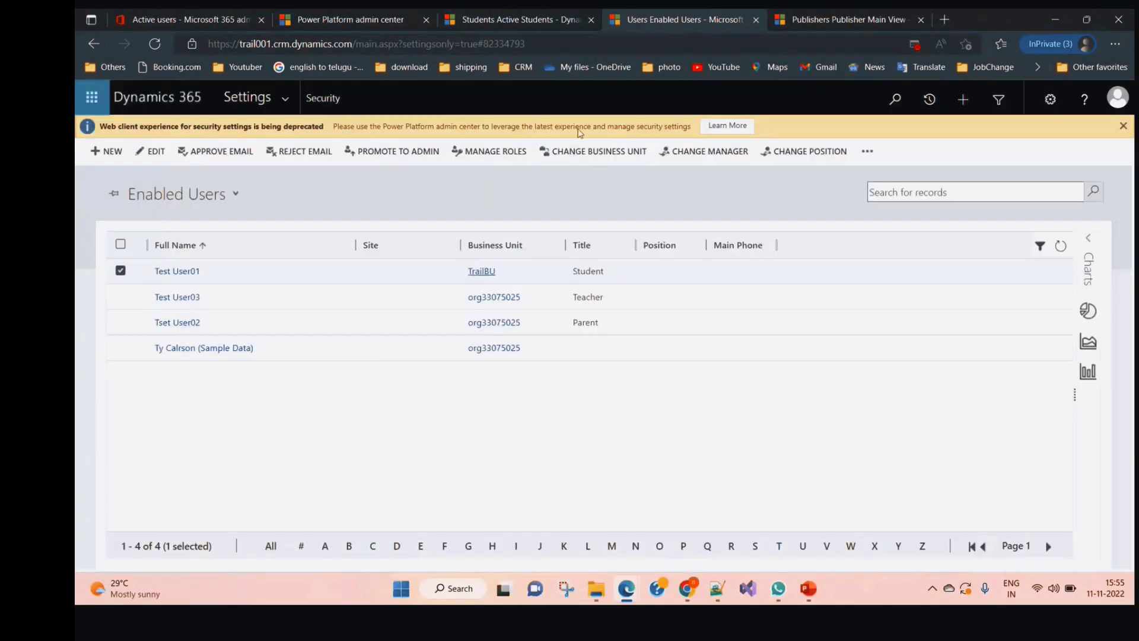
Remove the System Customizer role from that user and grant ReadAll
click(511, 154)
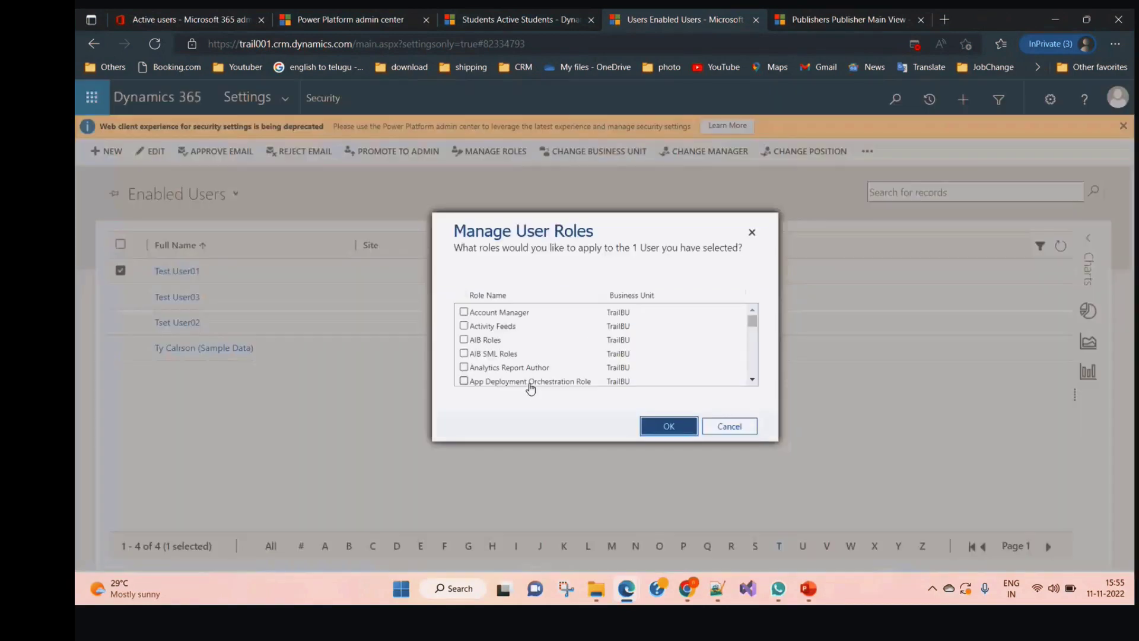
scroll(530, 388, down, 10)
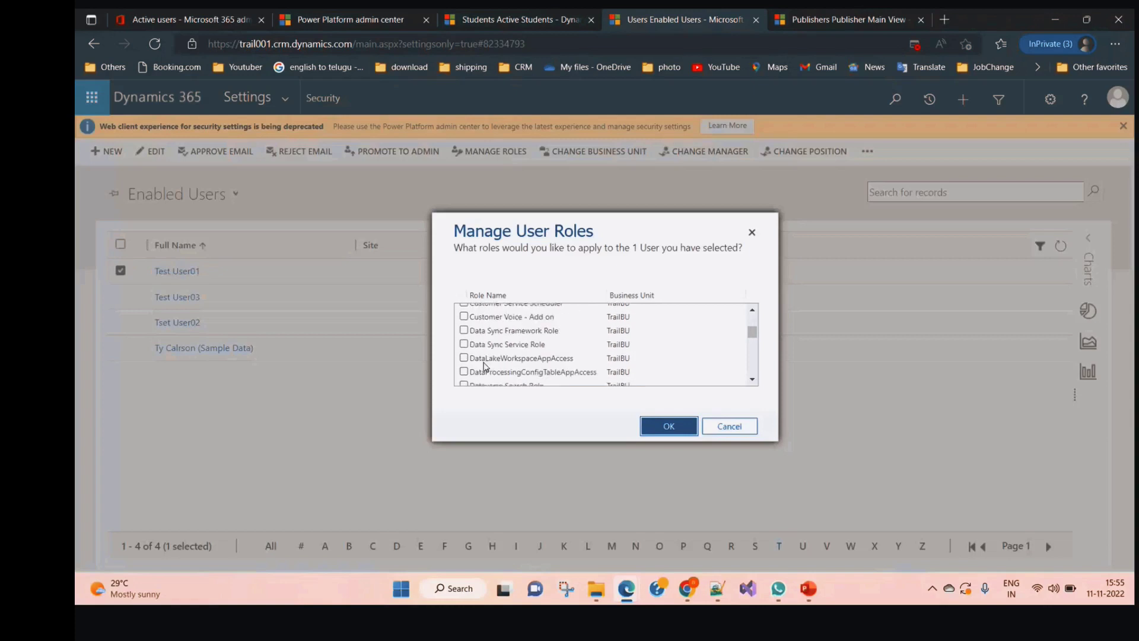
scroll(483, 366, down, 5)
drag(751, 332, 763, 401)
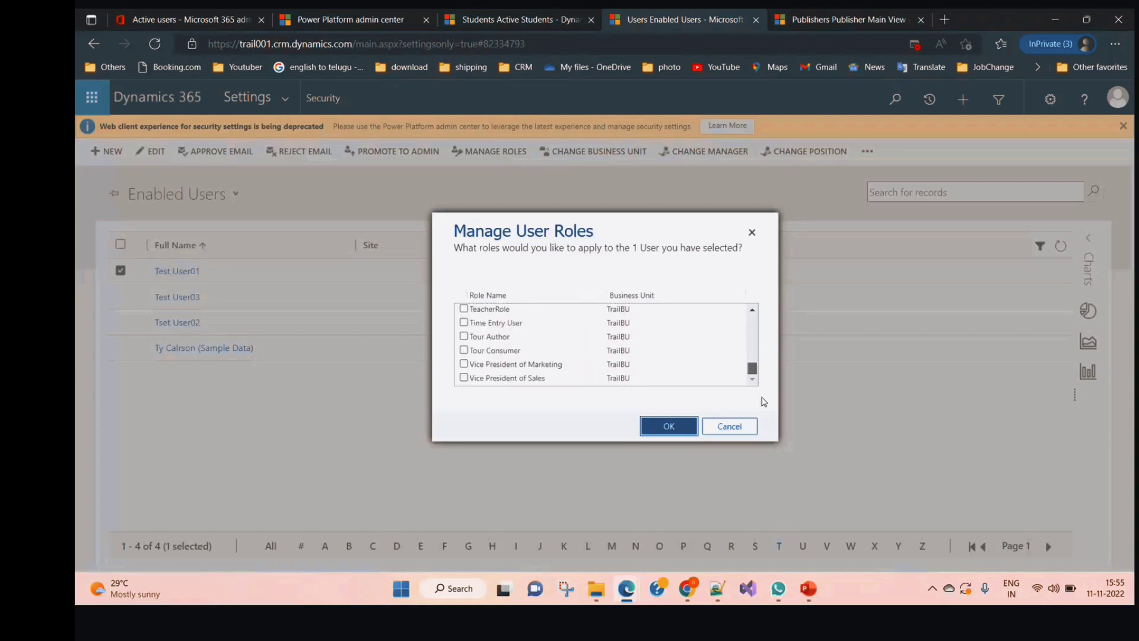
scroll(491, 364, up, 1)
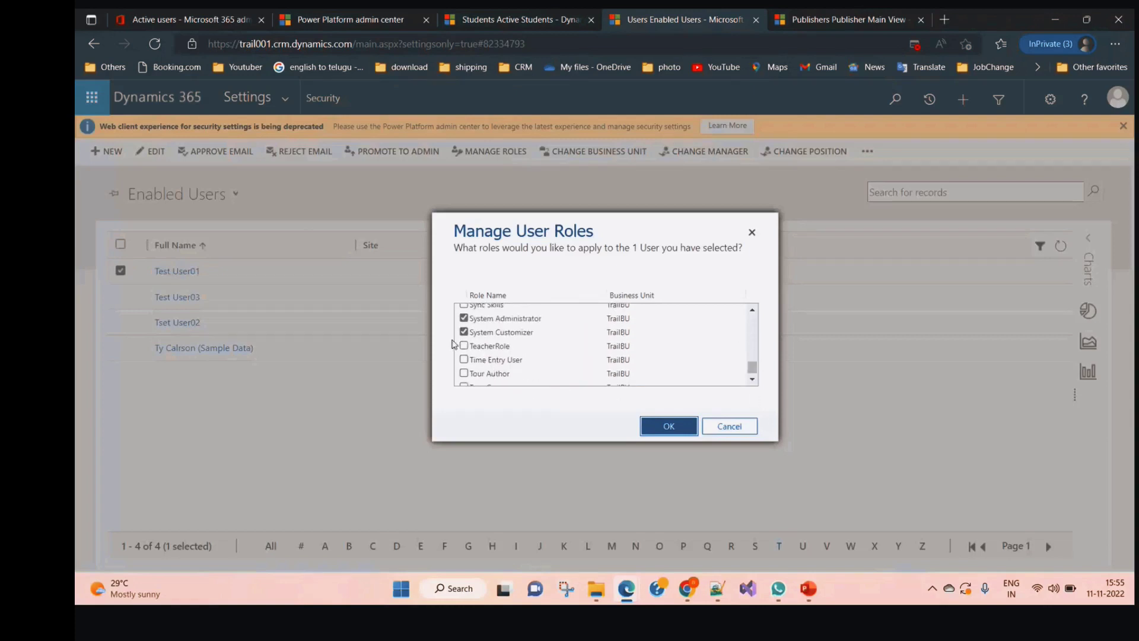
click(464, 332)
scroll(484, 354, up, 3)
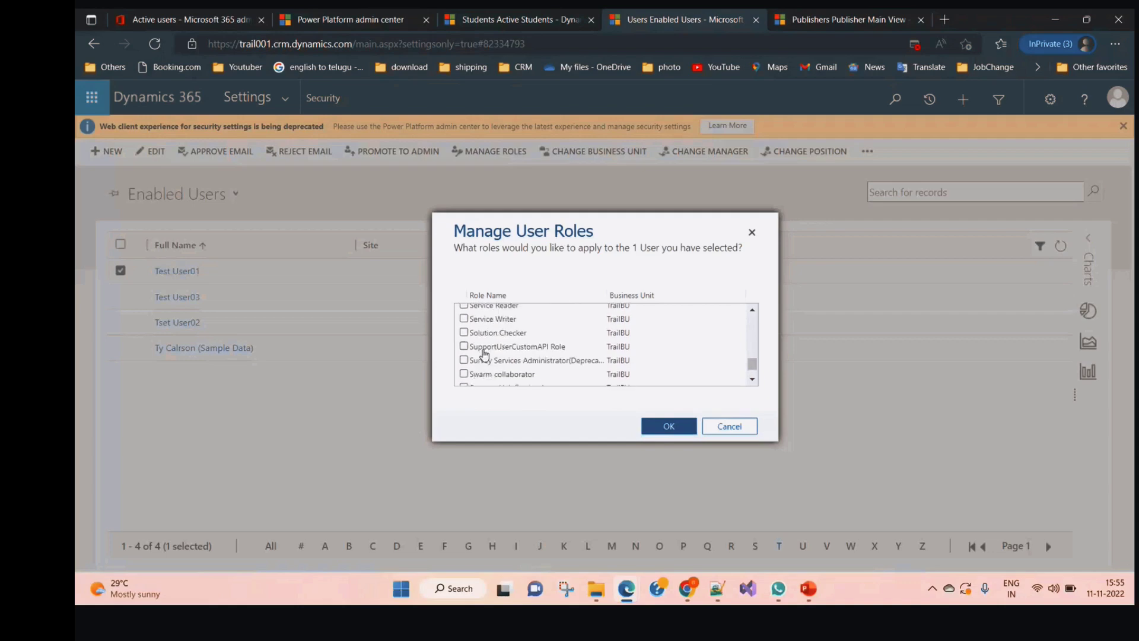
scroll(485, 354, up, 4)
scroll(485, 354, up, 3)
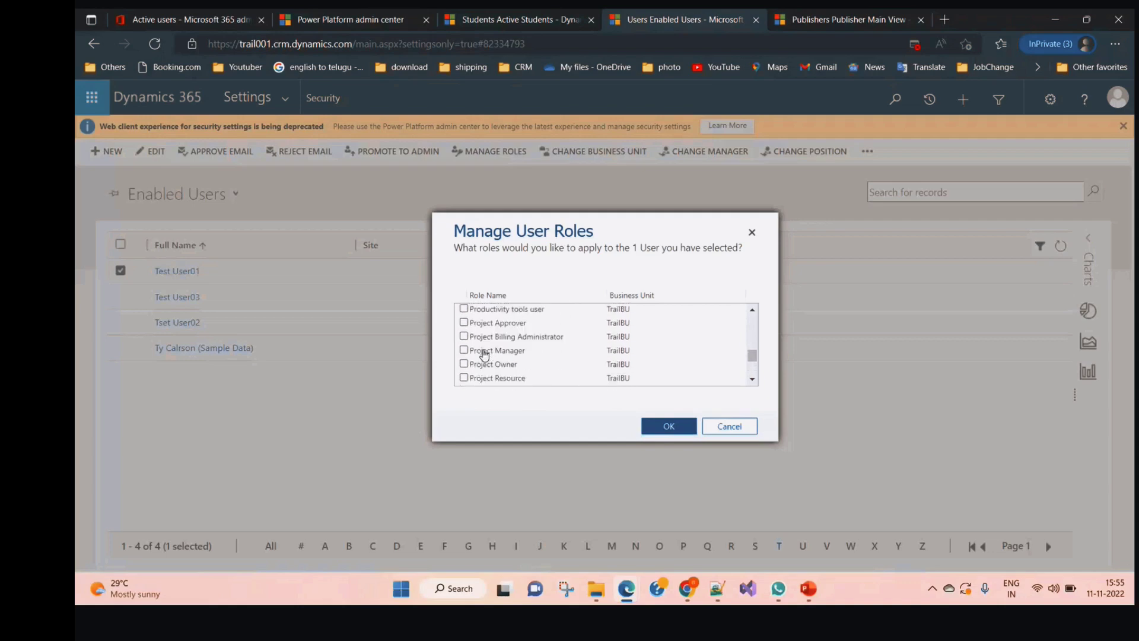
scroll(485, 354, down, 1)
click(463, 359)
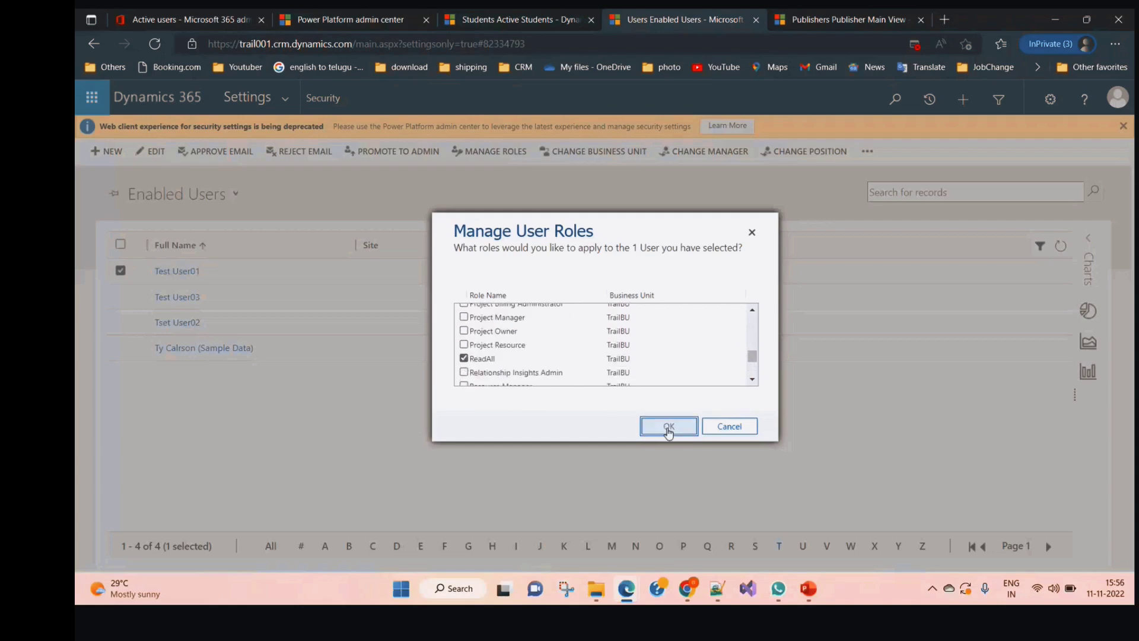
click(669, 427)
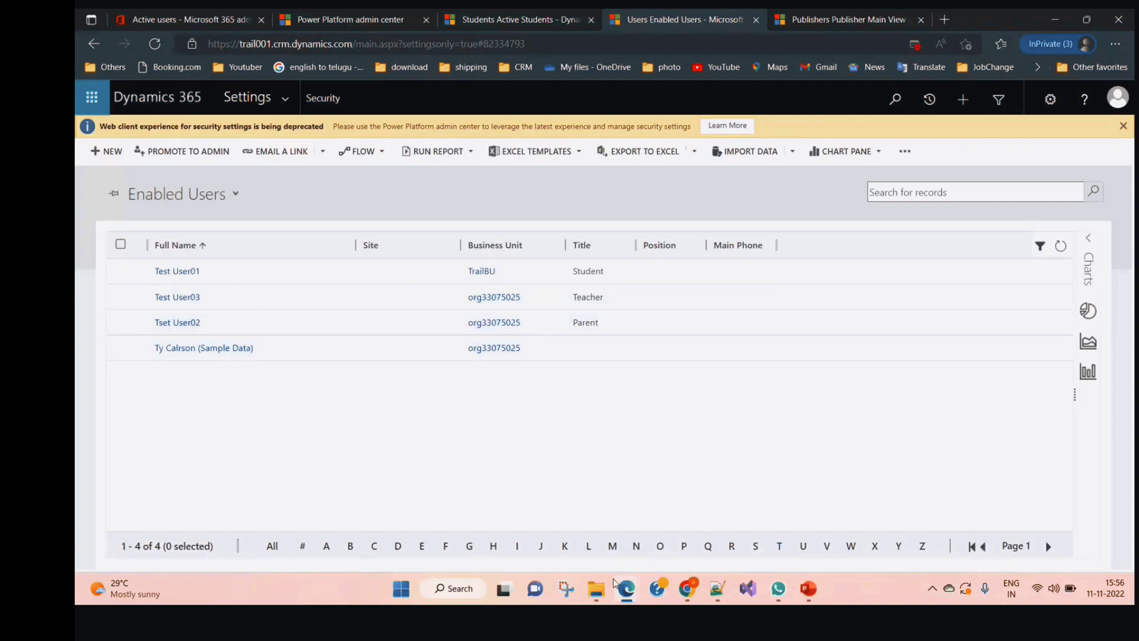
Reload the Active Students page and clear the expired-session sign-in prompt
mouse_move(688, 588)
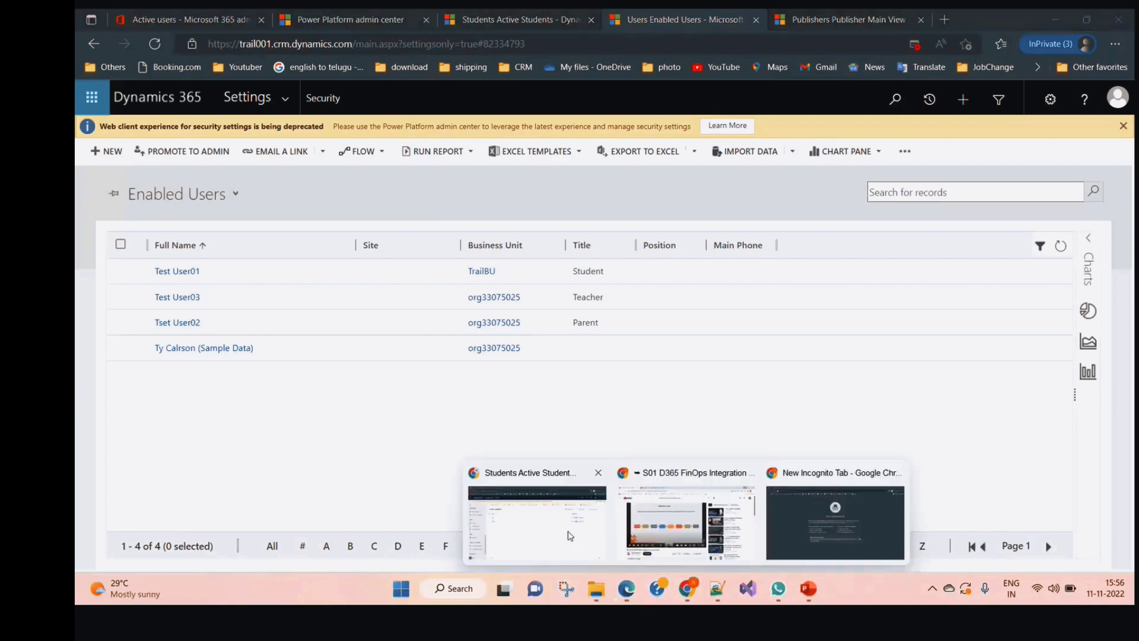
click(537, 516)
click(409, 44)
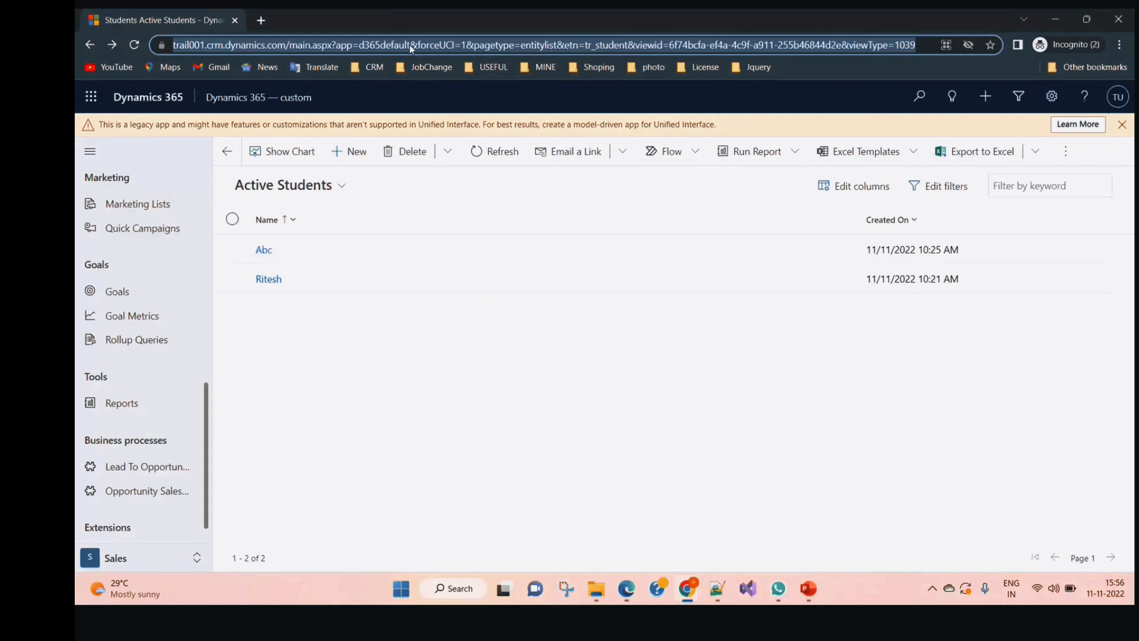
key(Return)
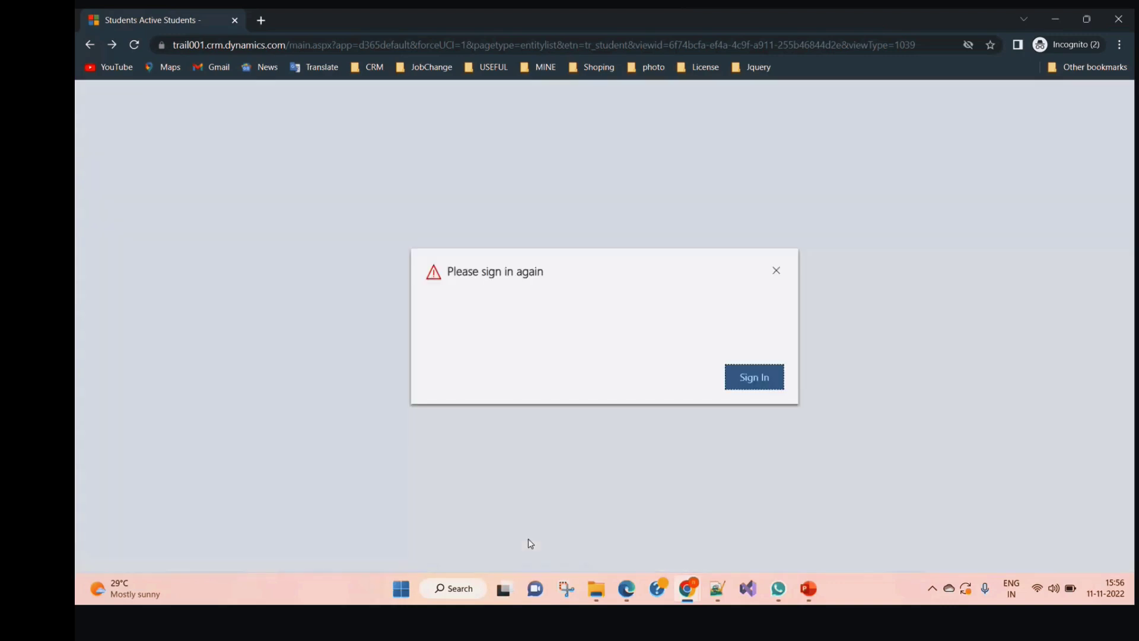
click(749, 379)
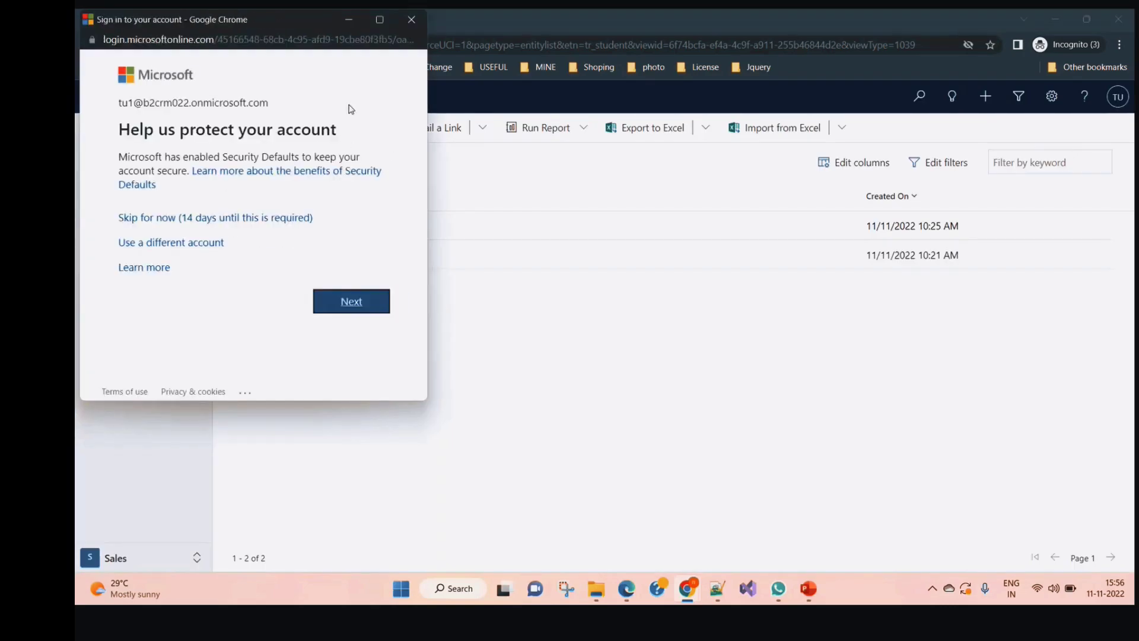
click(411, 19)
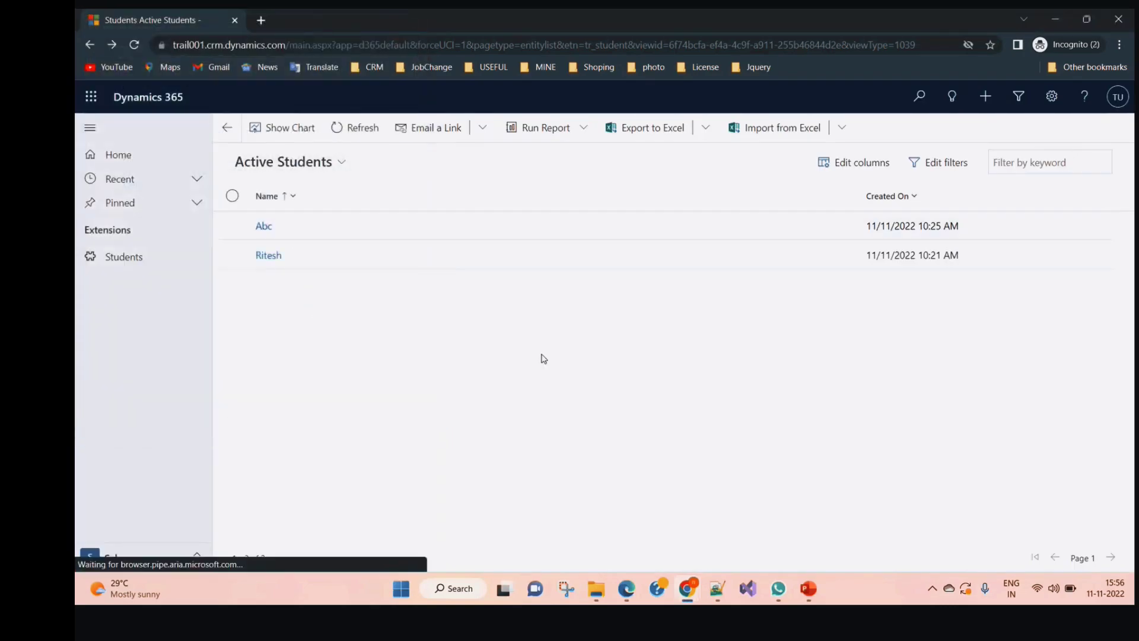
Add the Owner column to the Active Students view and dismiss the sign-in prompt
click(861, 164)
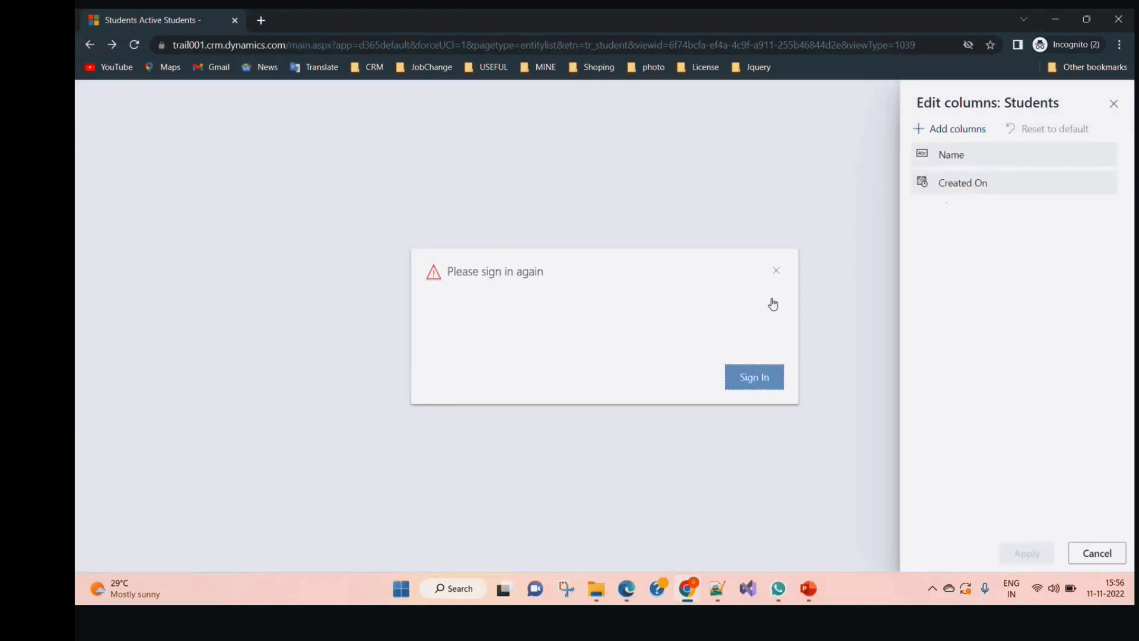
click(950, 132)
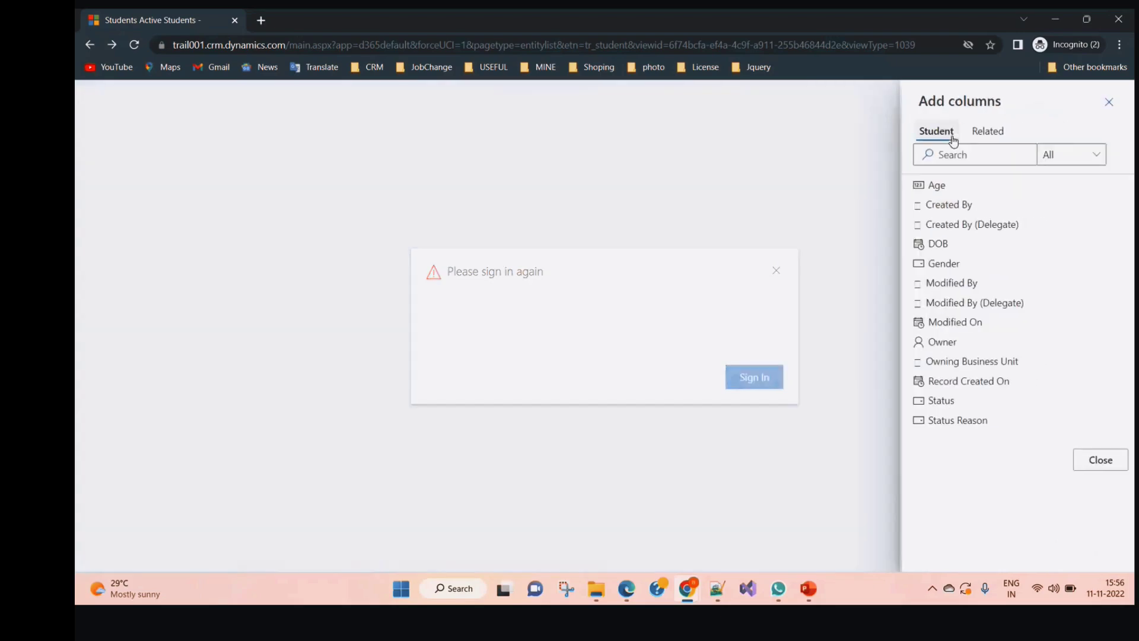
click(954, 345)
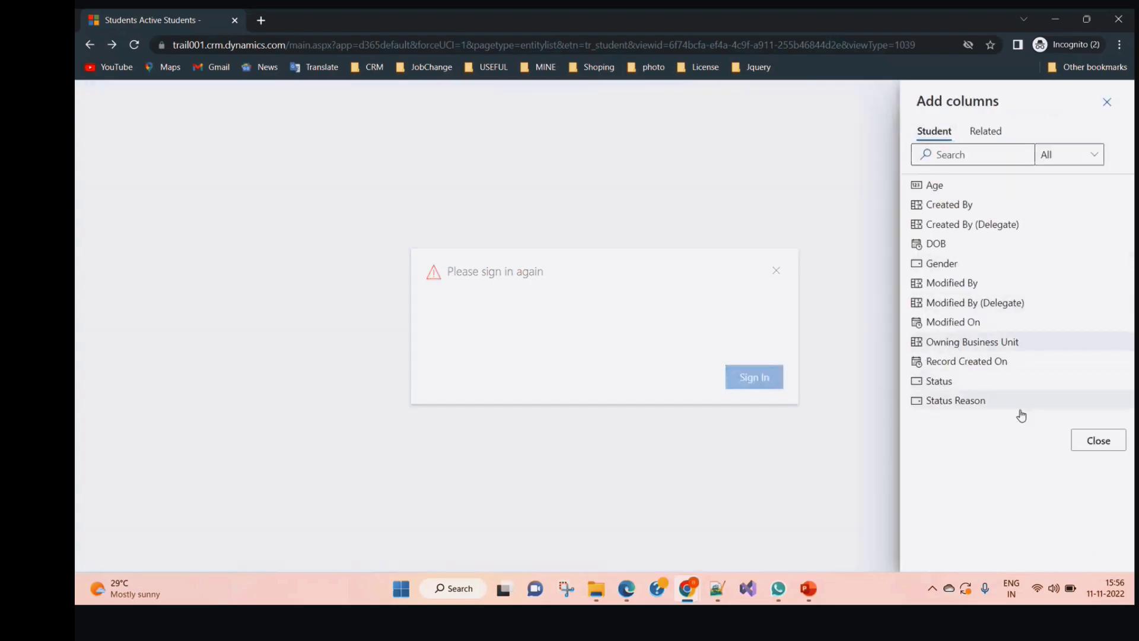
click(1102, 449)
click(1032, 555)
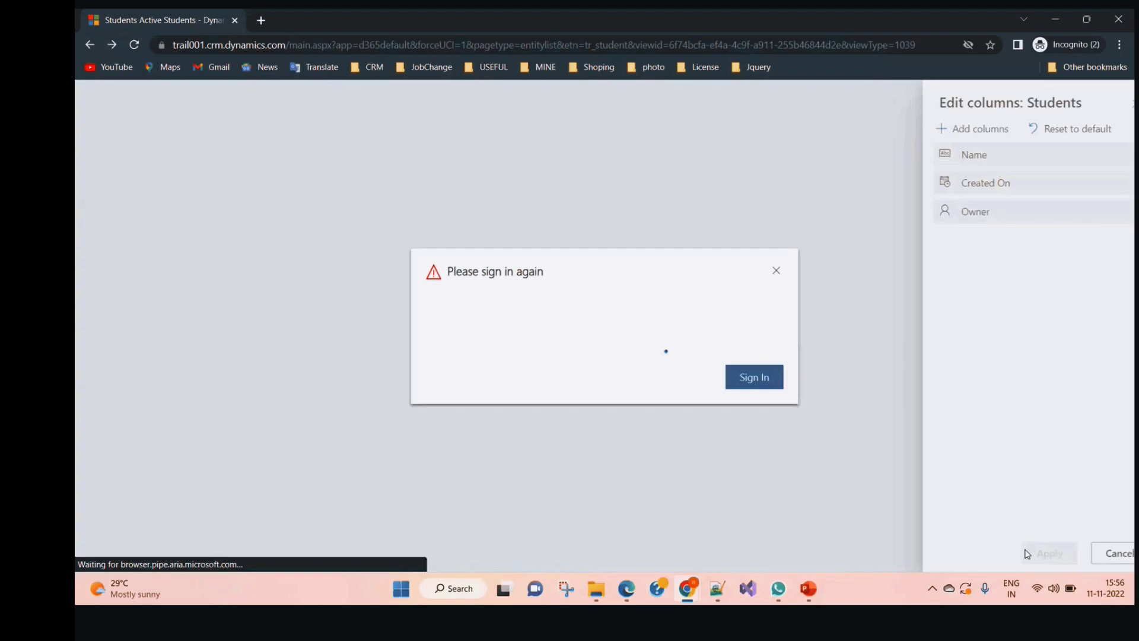
click(753, 378)
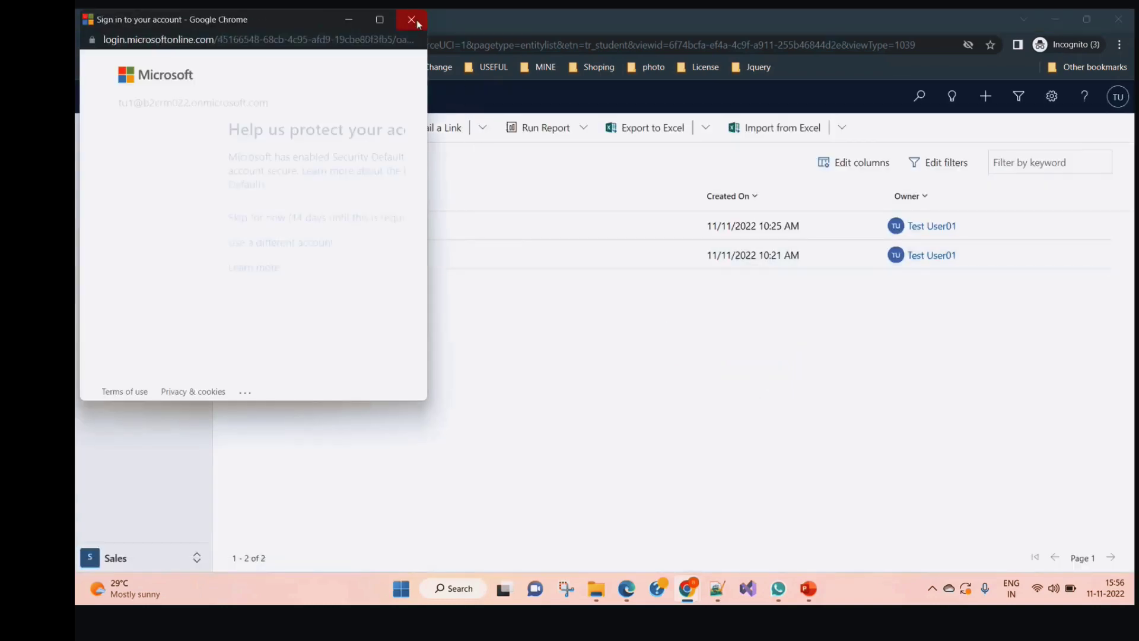
click(411, 20)
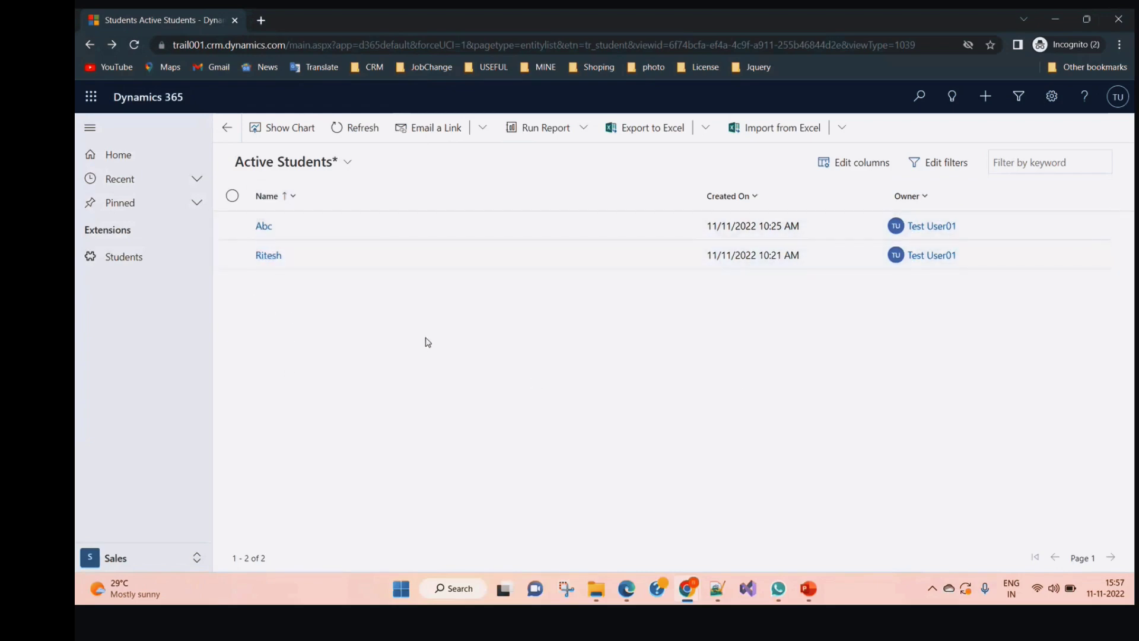
Open the Abc student record from the Active Students grid
click(264, 230)
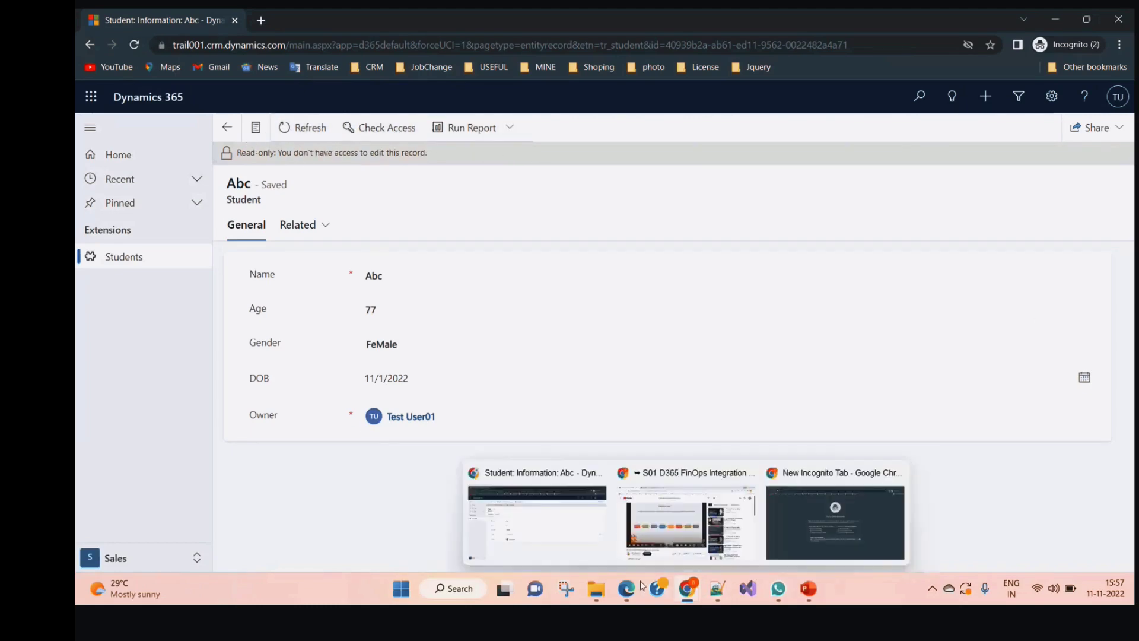
Give the Student-titled test user the ParentRole role and remove ReadAll
mouse_move(626, 588)
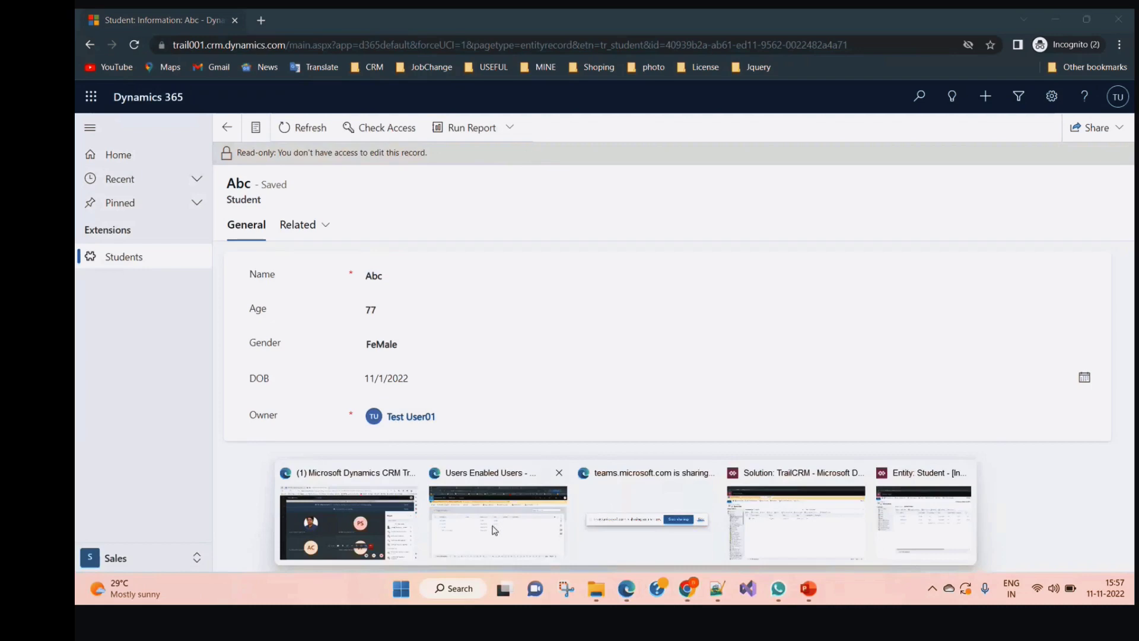
click(494, 530)
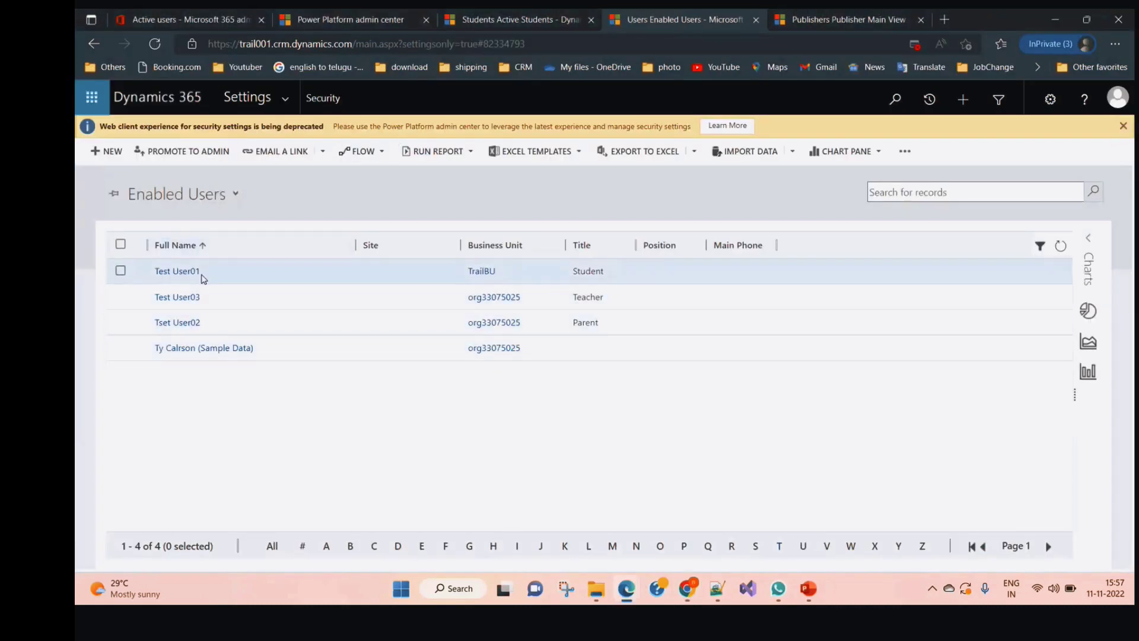
click(120, 271)
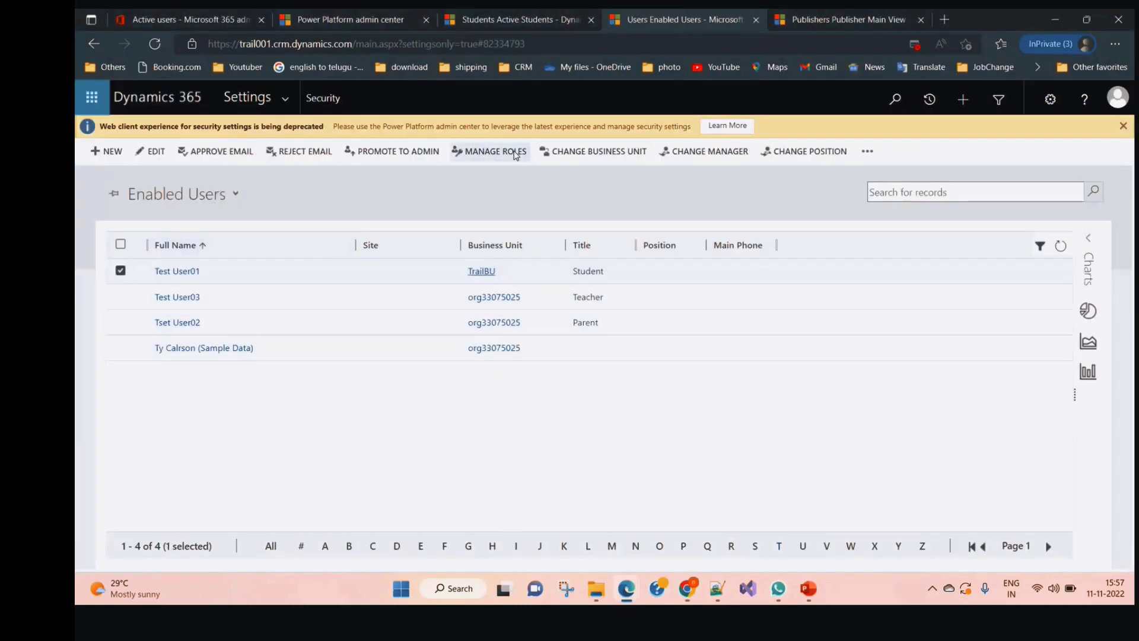
click(514, 155)
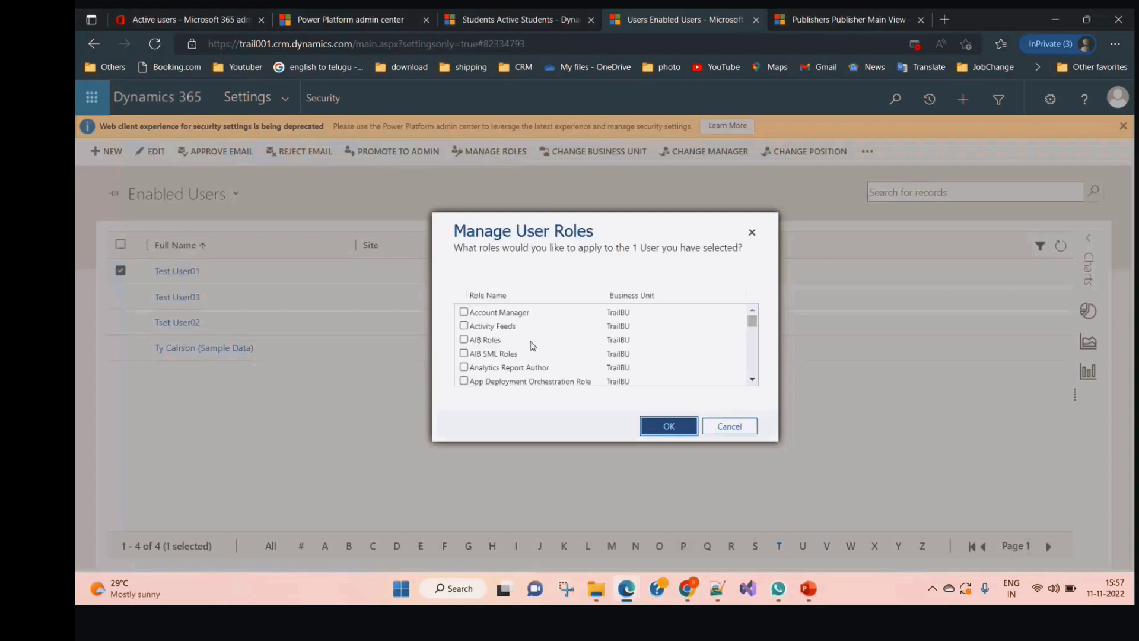
scroll(552, 344, down, 2)
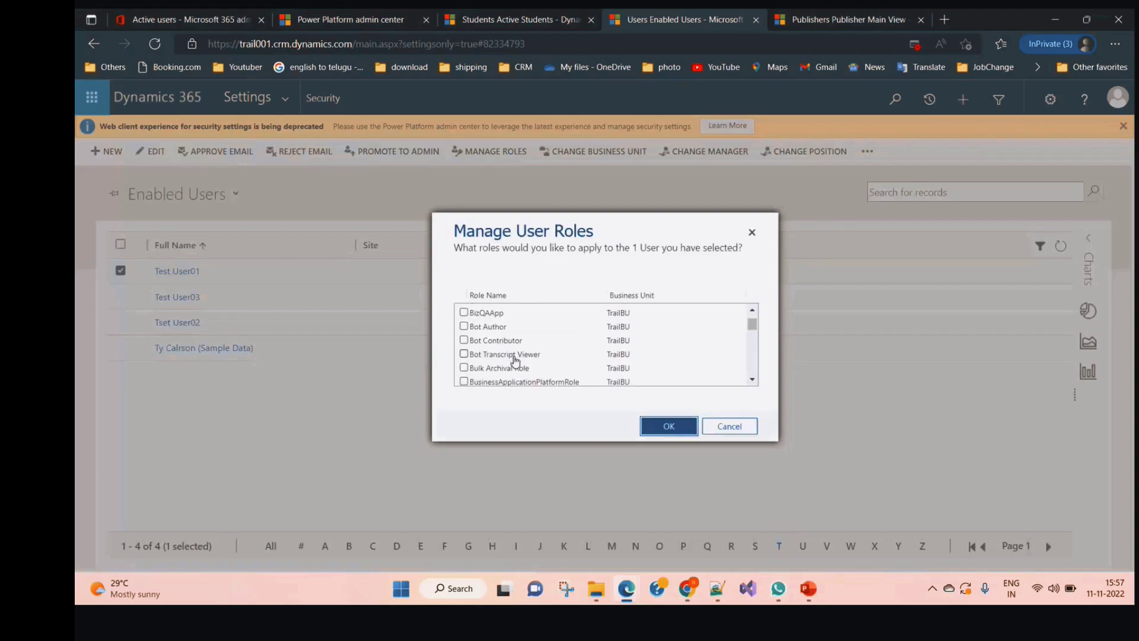
scroll(511, 360, down, 5)
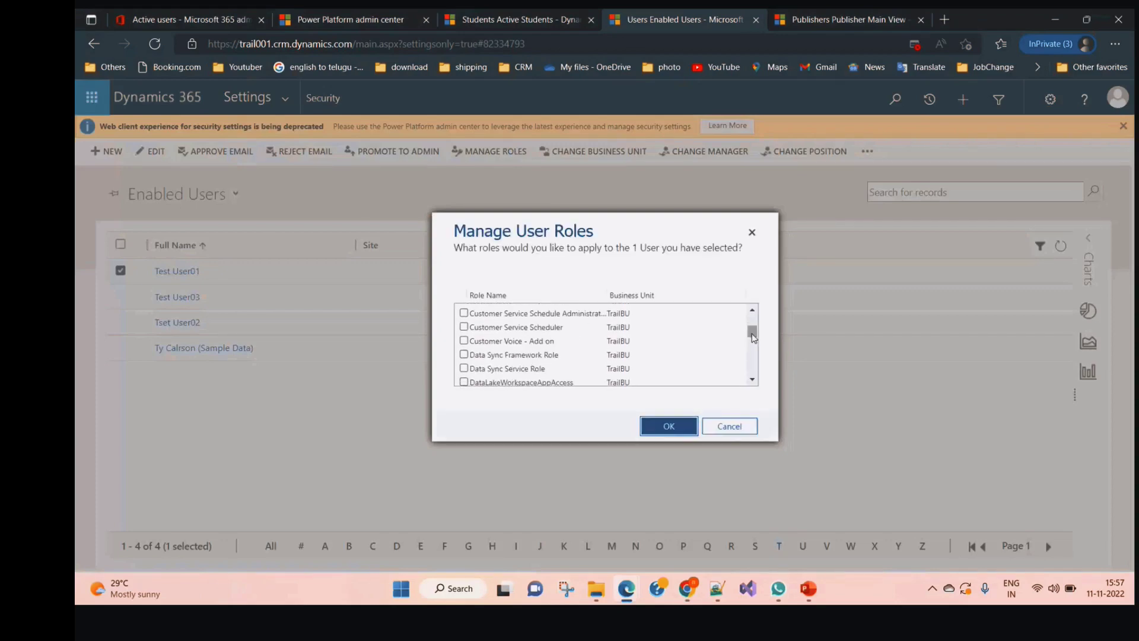
drag(753, 337, 752, 351)
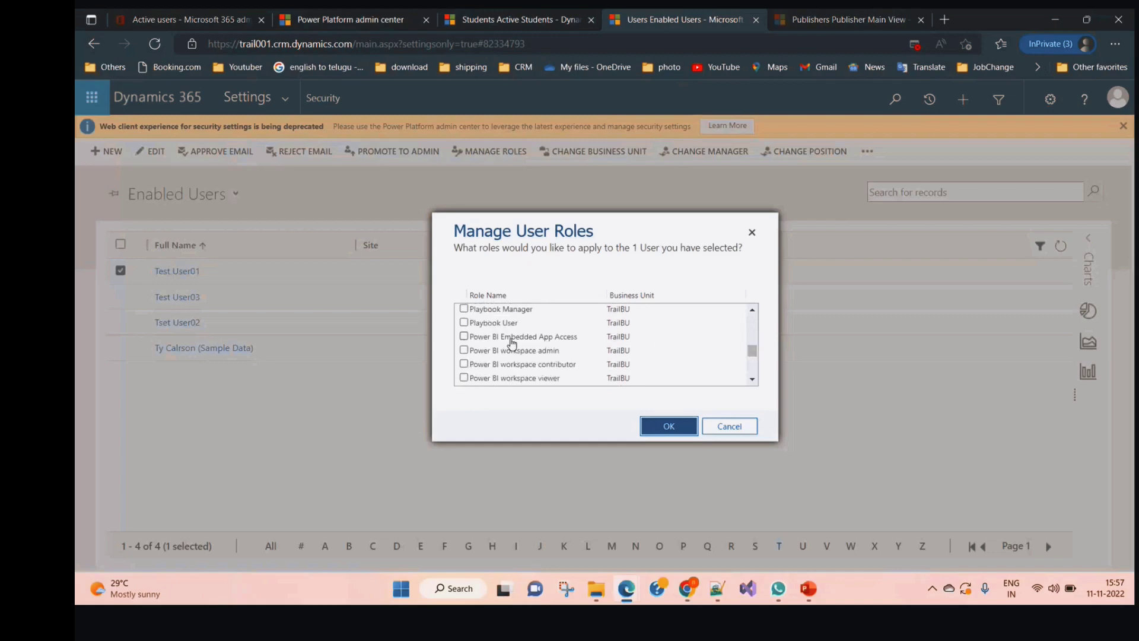
scroll(498, 368, up, 2)
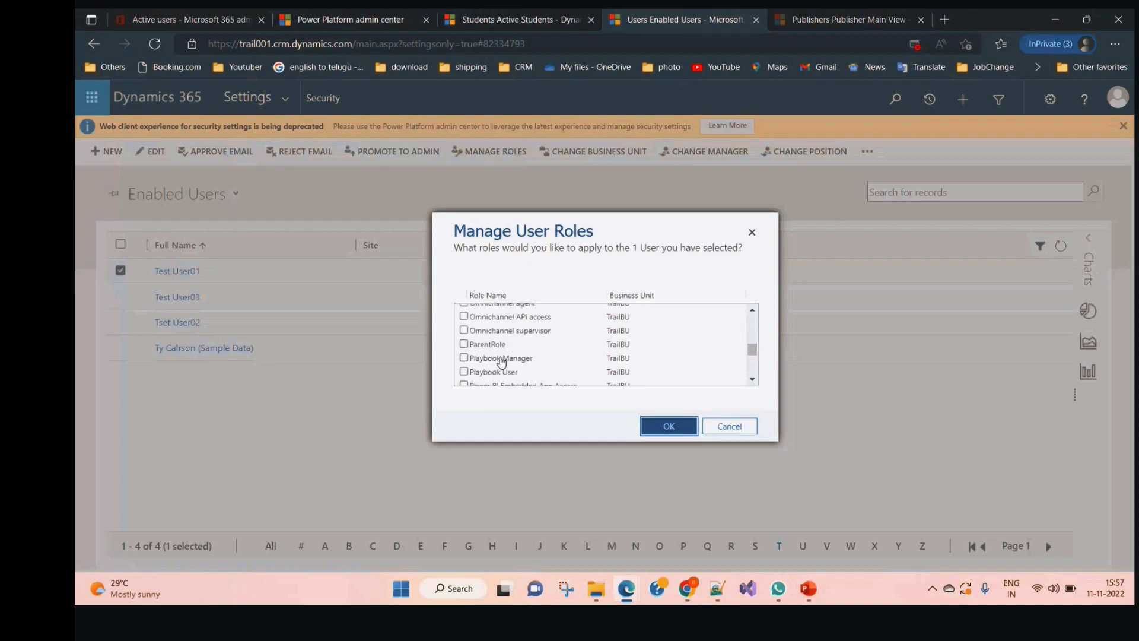
scroll(501, 362, down, 2)
scroll(489, 353, up, 1)
click(463, 320)
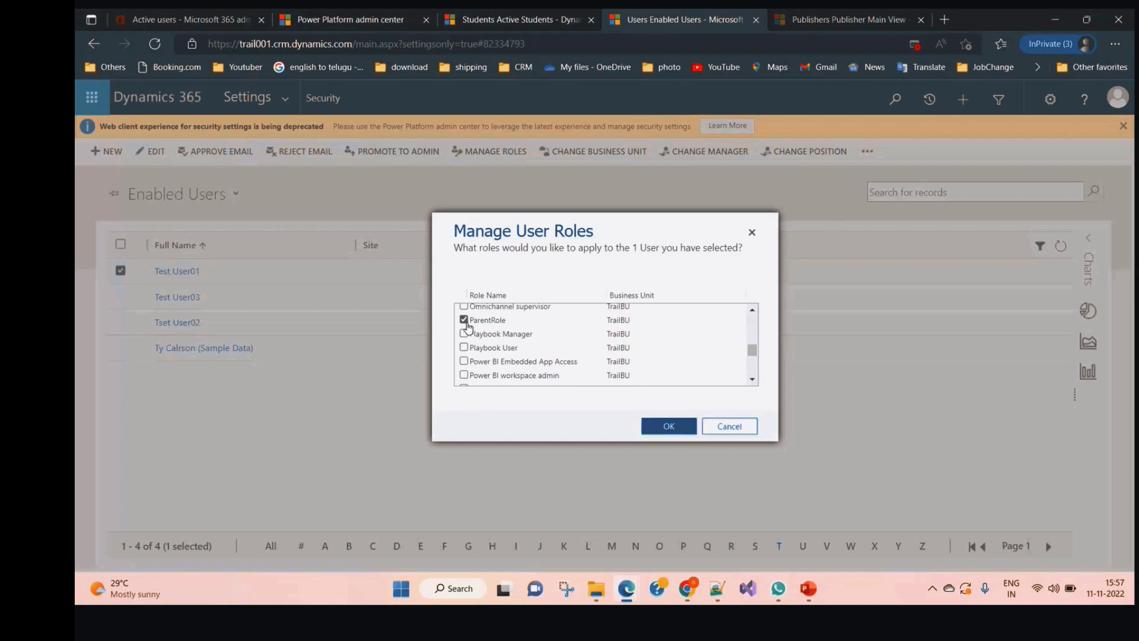
scroll(504, 356, down, 5)
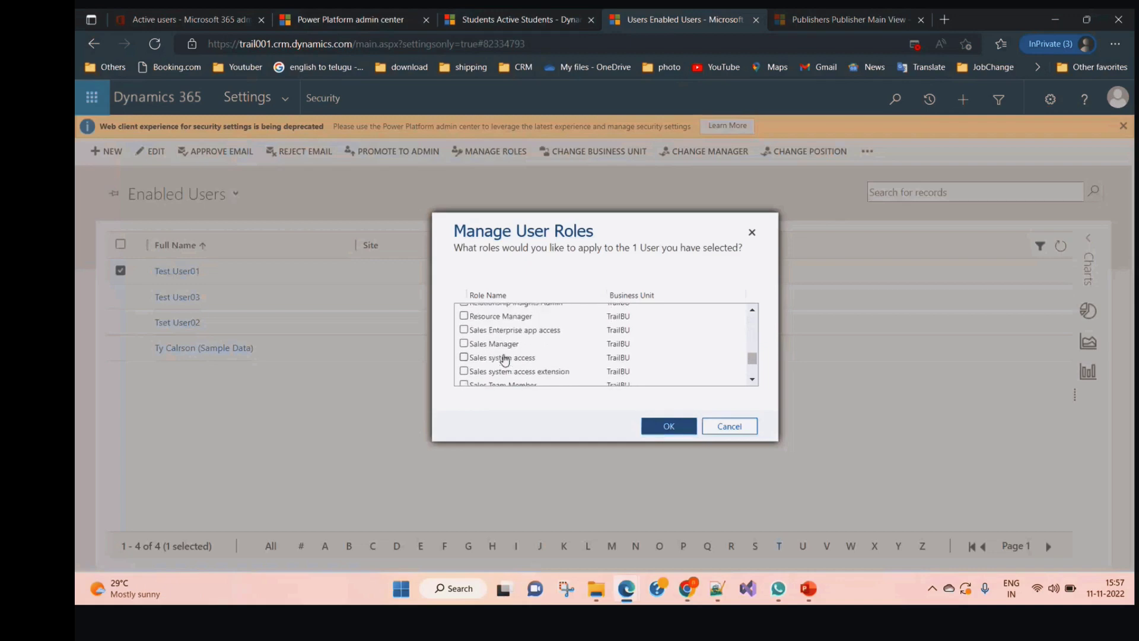
scroll(505, 360, up, 1)
click(465, 334)
click(656, 432)
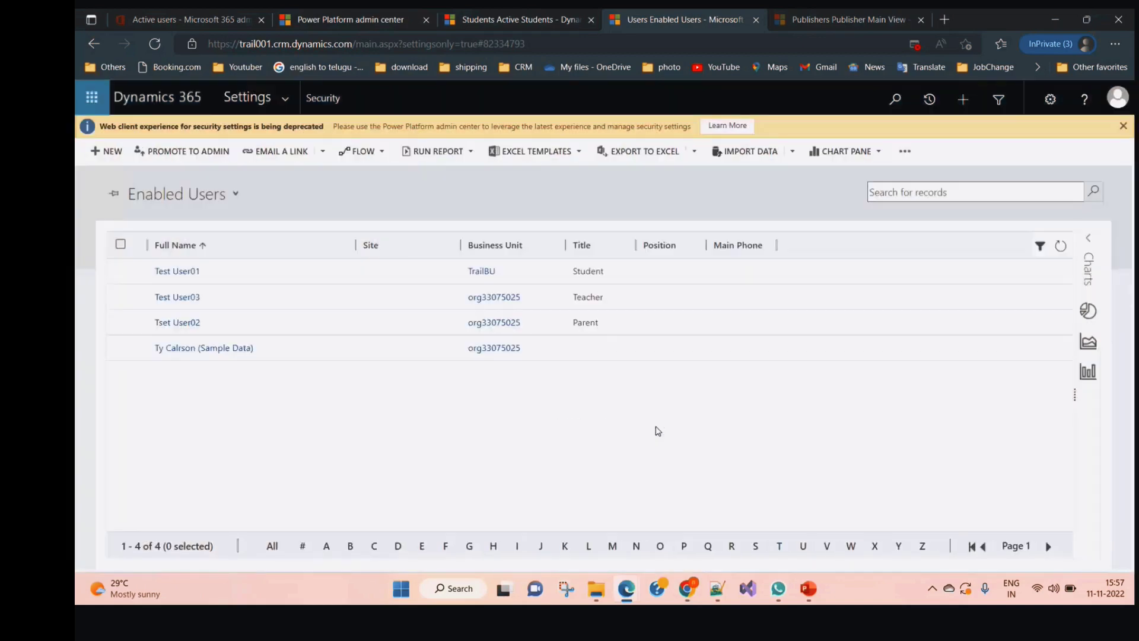
Reload the Abc record in the Chrome window, then return to the Students list
click(686, 588)
click(554, 535)
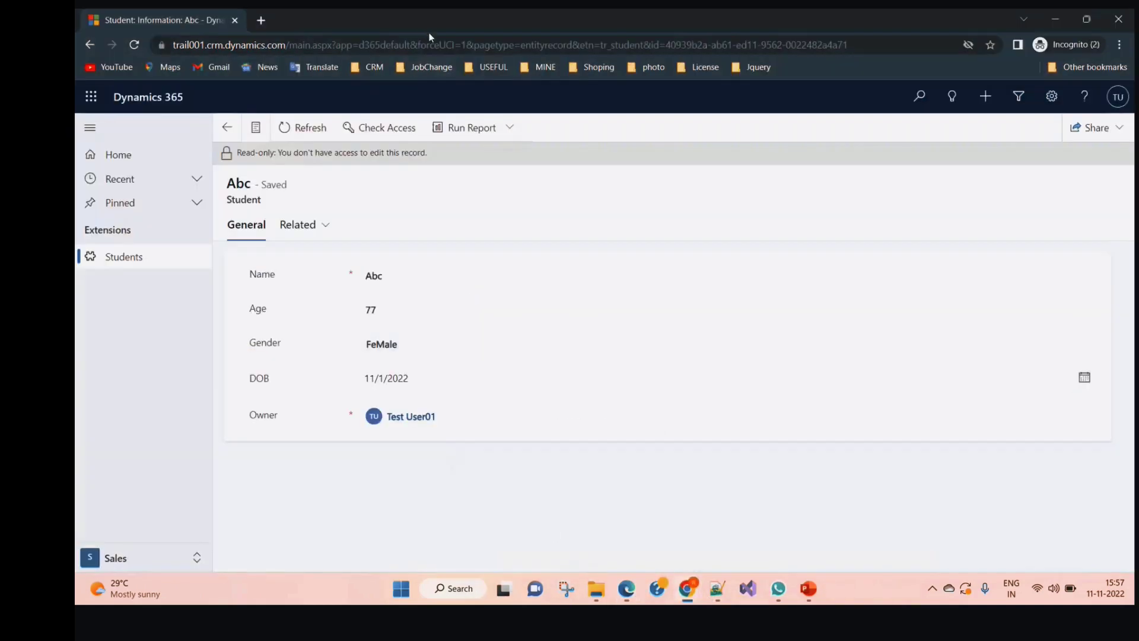
click(433, 46)
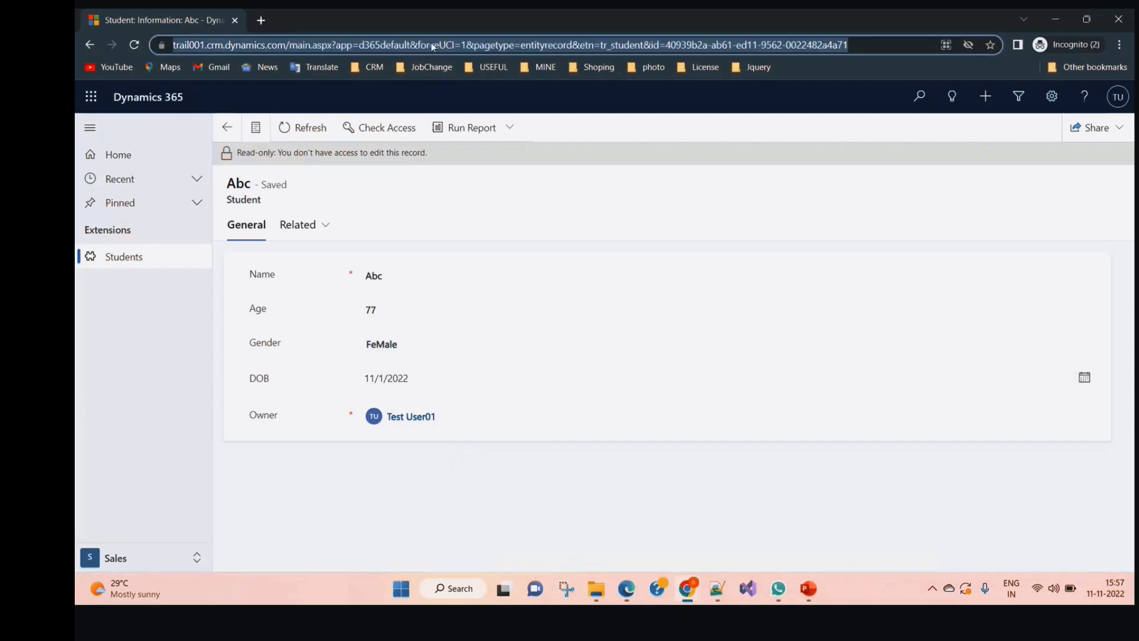
key(Return)
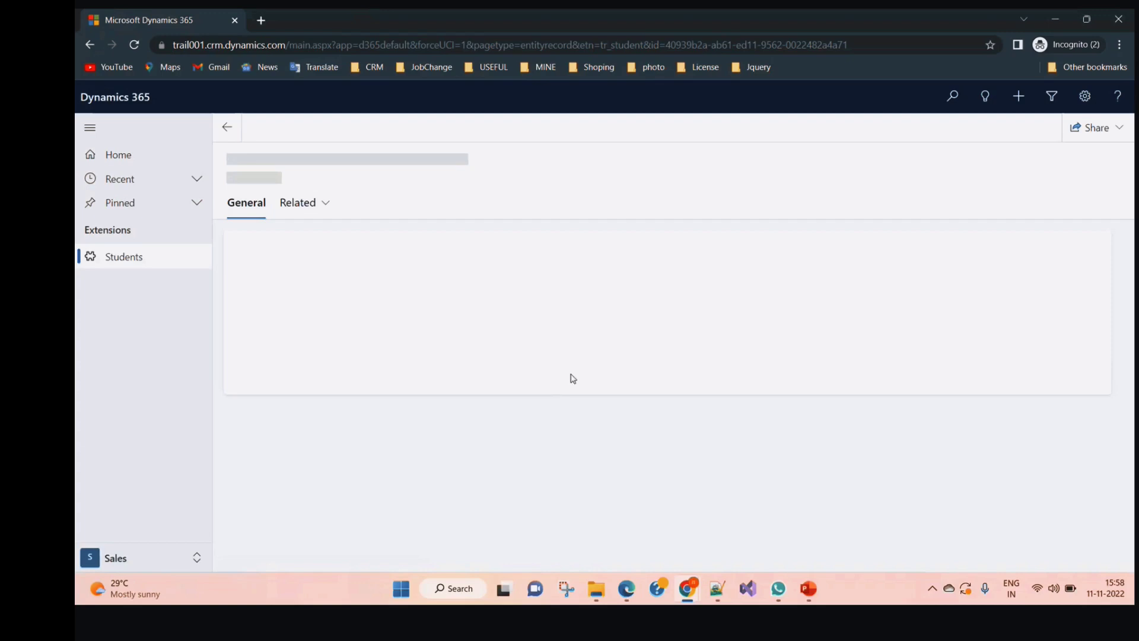
click(155, 263)
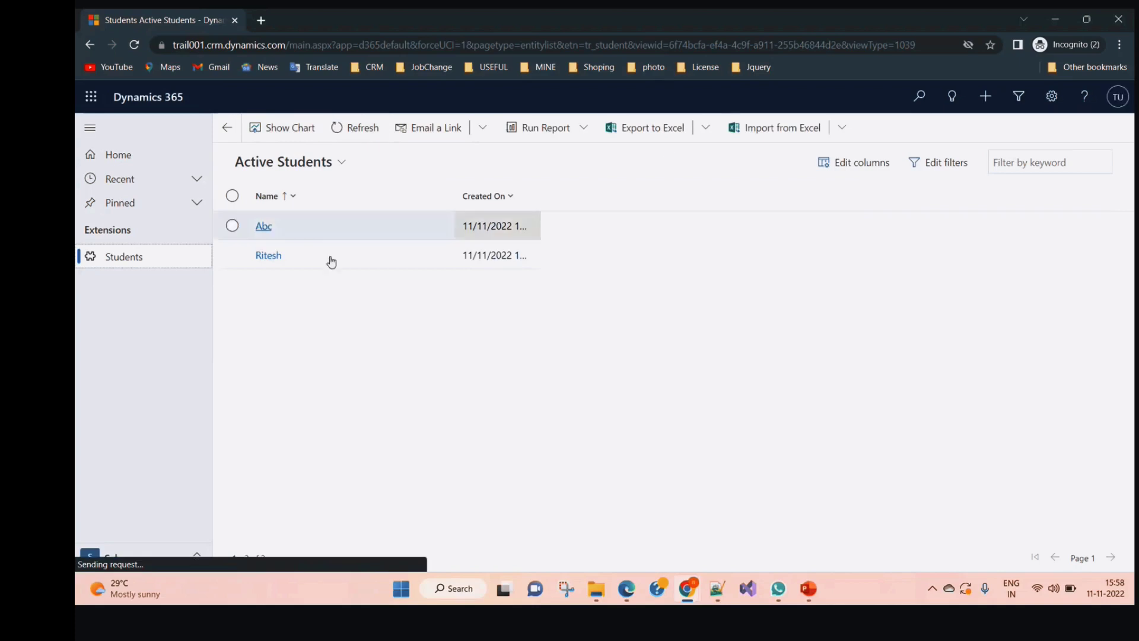
Open Ritesh's student record and get past the sign-in prompt
click(269, 259)
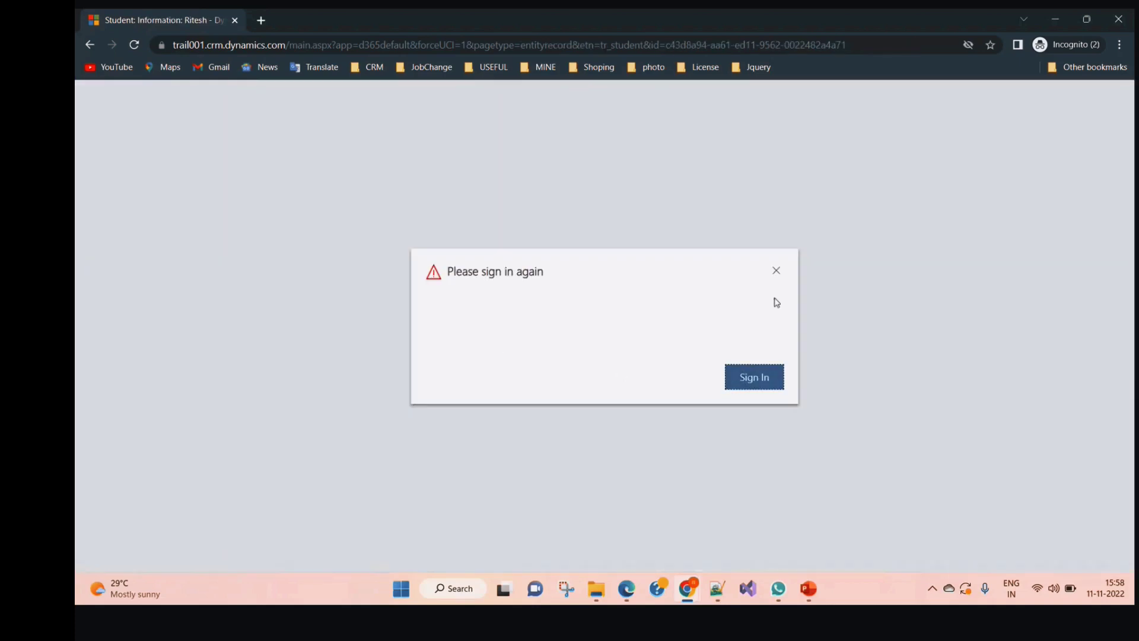
click(754, 379)
click(756, 380)
click(415, 25)
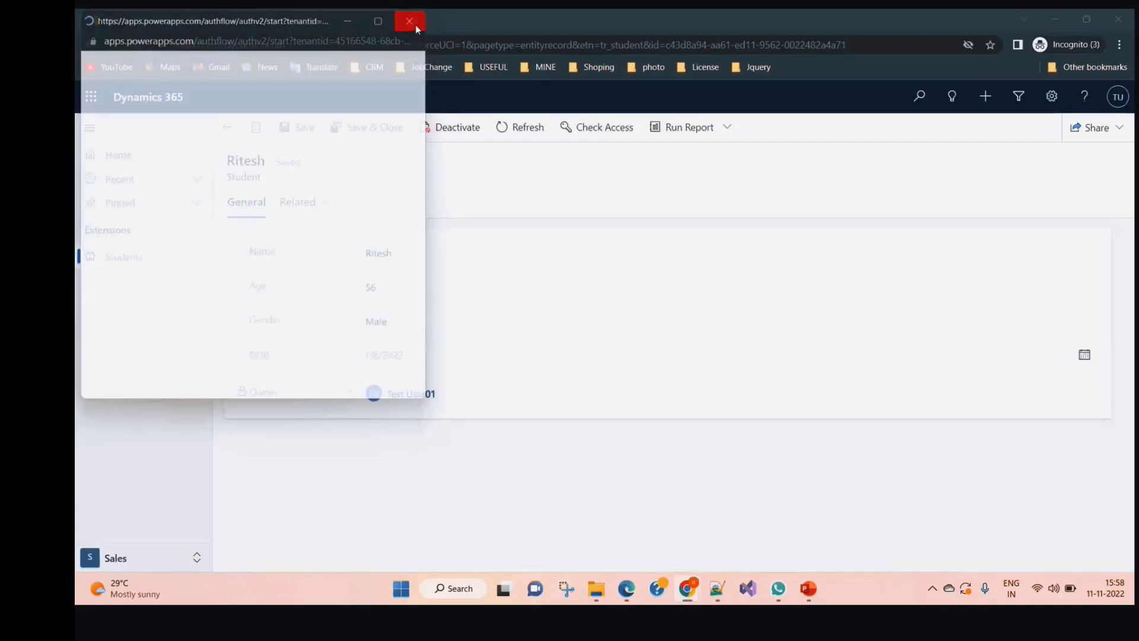
Set Ritesh's age to 66 and gender to Male, save, and return to Enabled Users
click(400, 287)
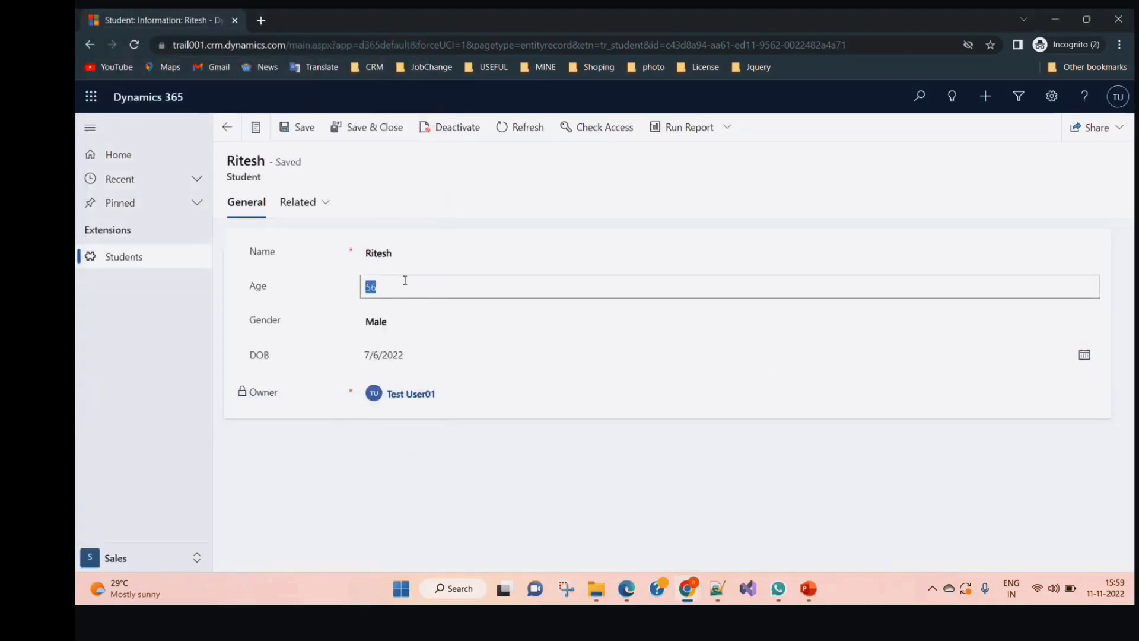
text(66)
click(393, 323)
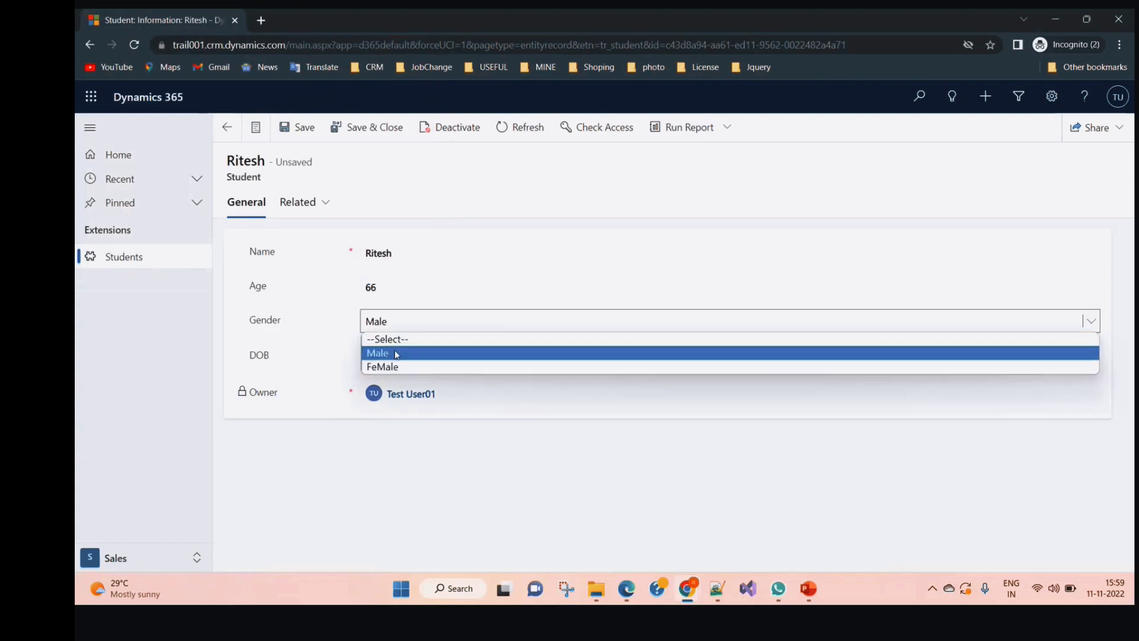
click(464, 353)
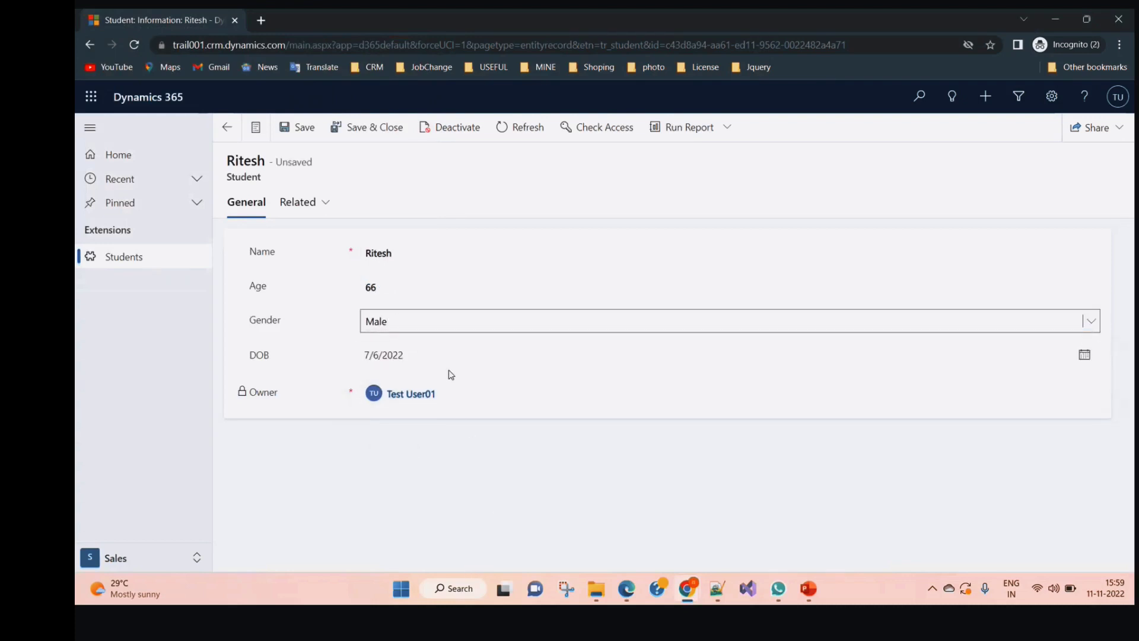
click(308, 134)
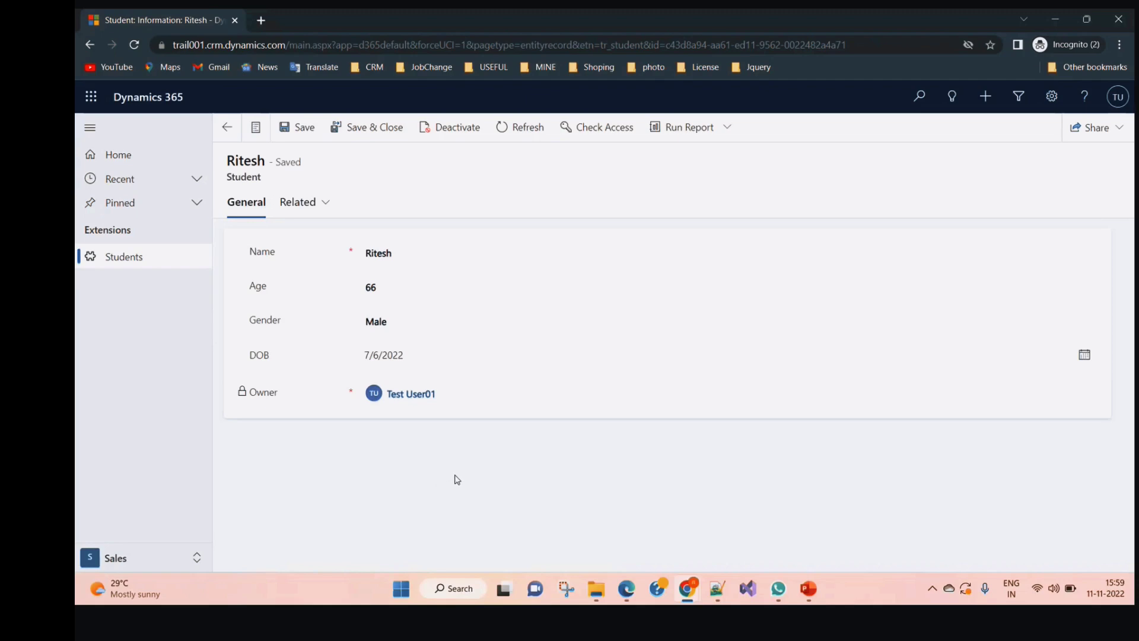
click(1058, 21)
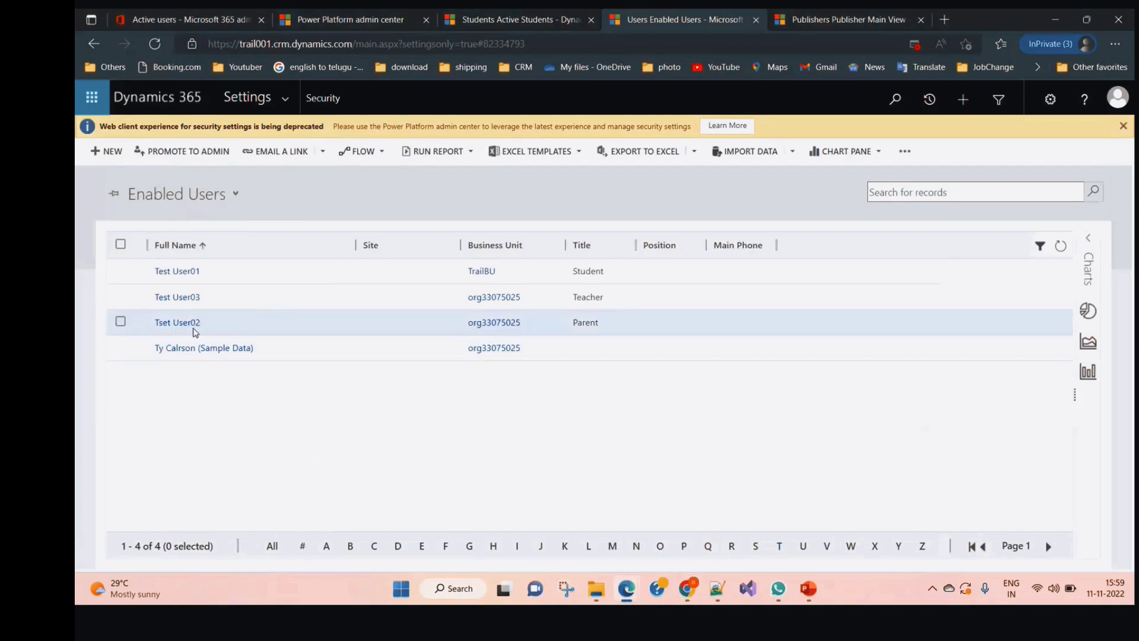
Go to Settings > Security > Teams and start a new team record
click(119, 324)
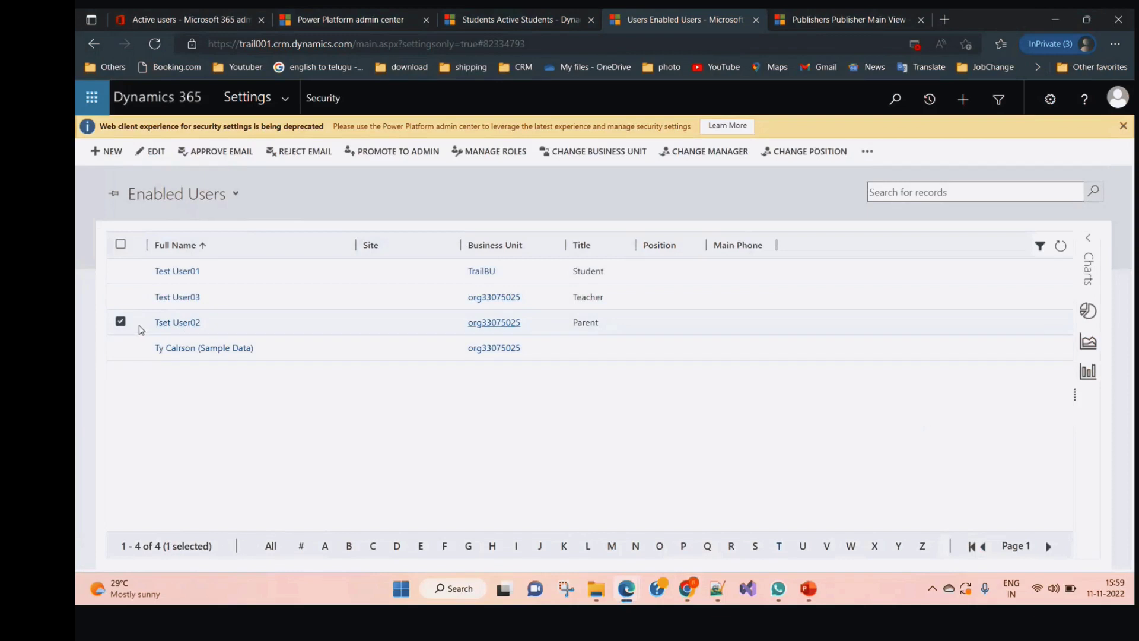
click(121, 323)
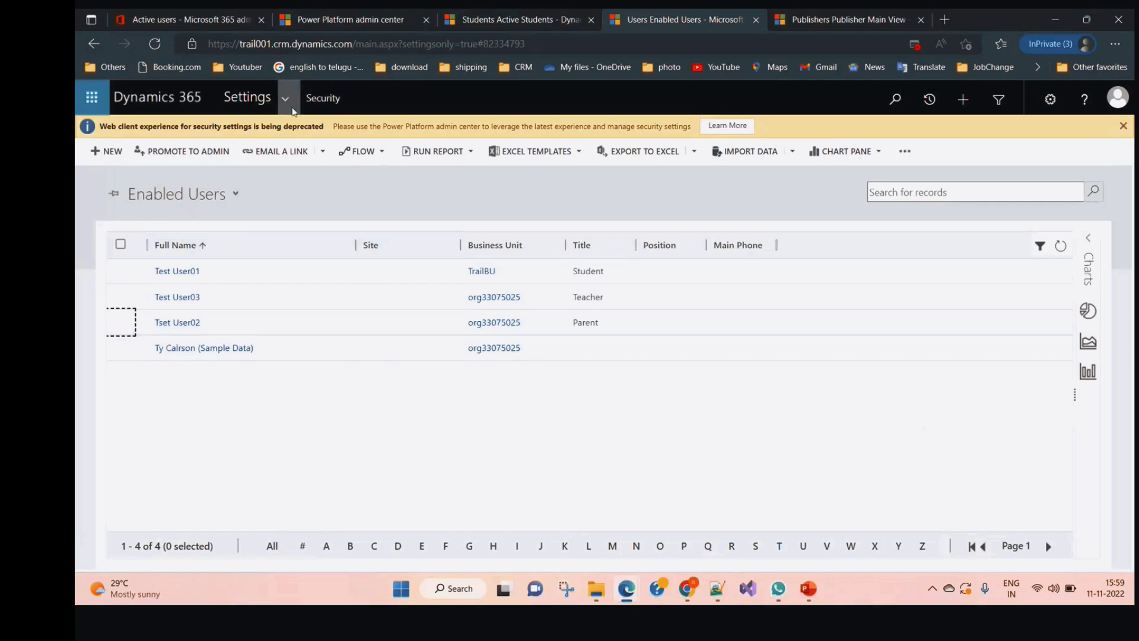
click(290, 102)
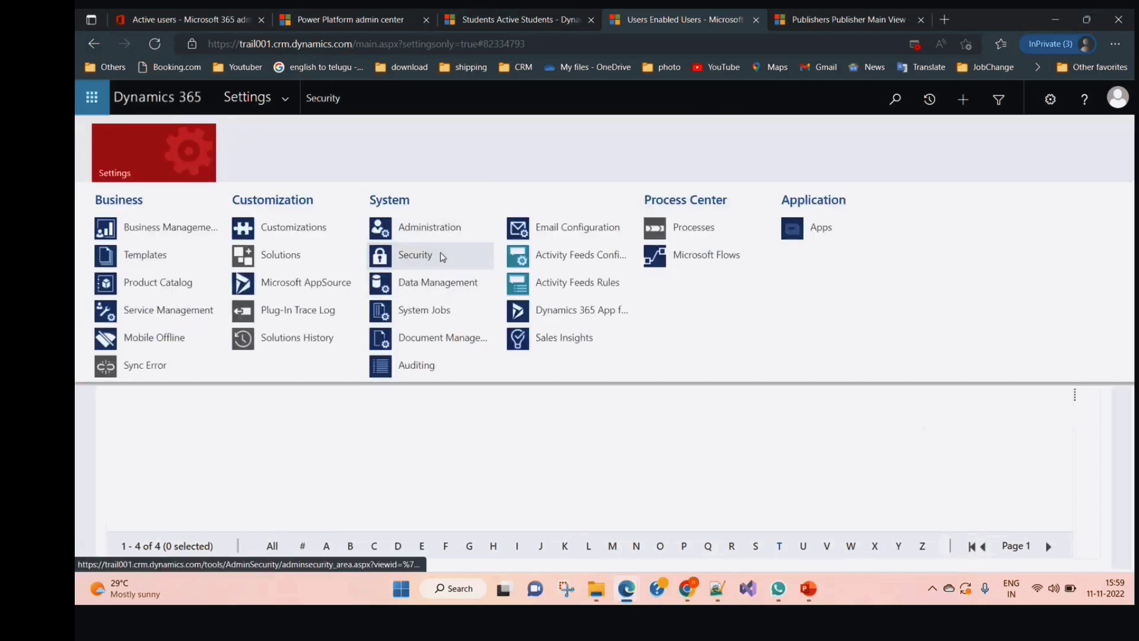
click(440, 256)
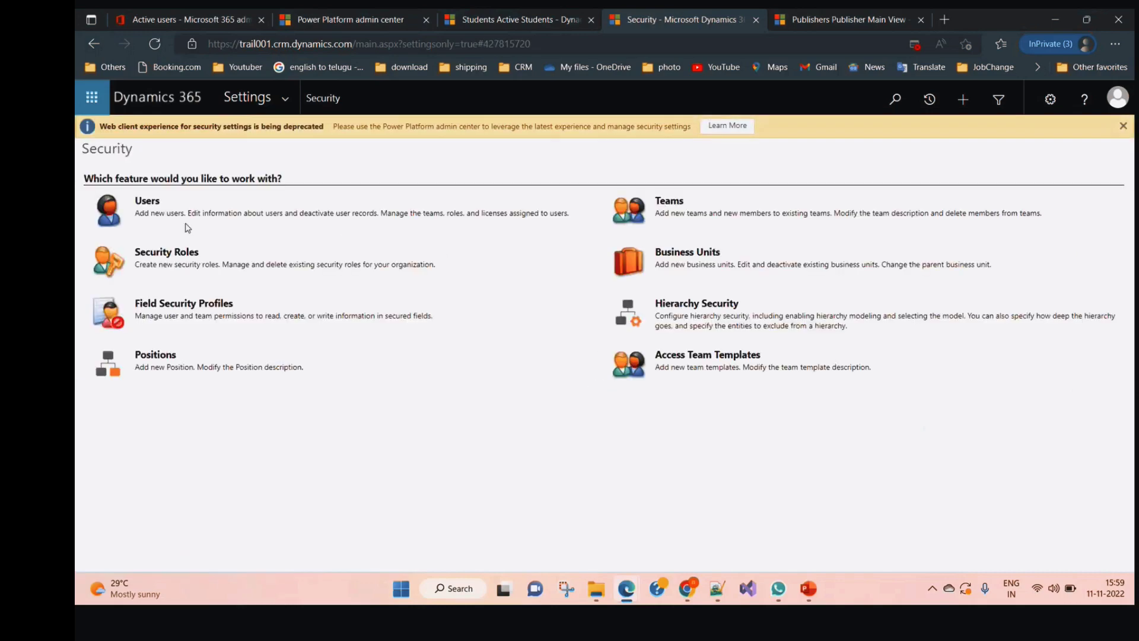
click(673, 204)
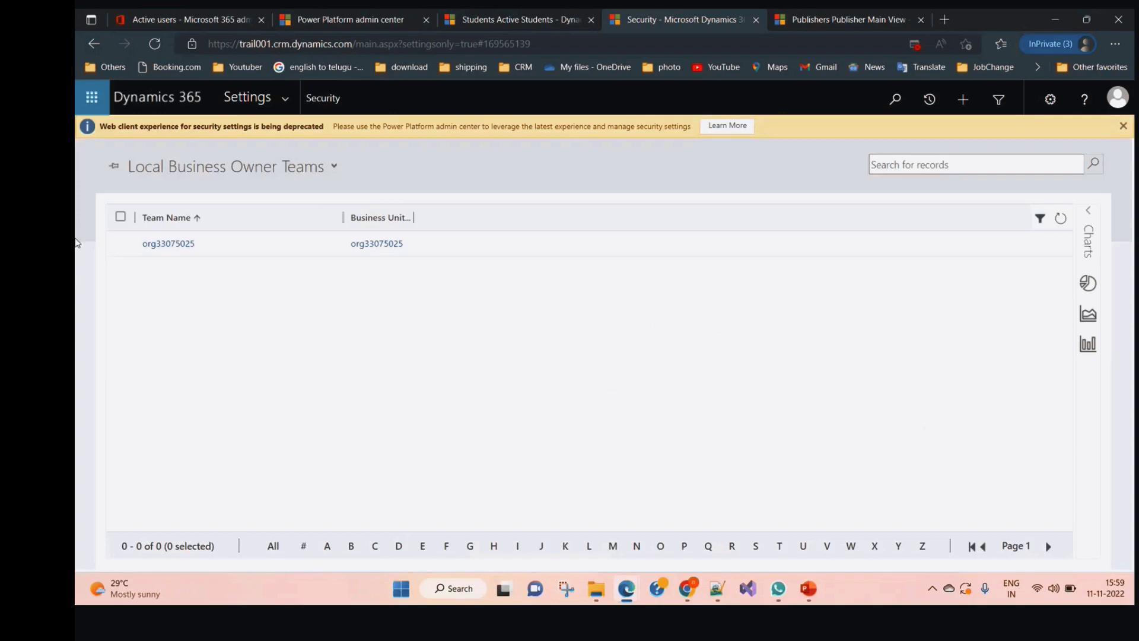
click(106, 151)
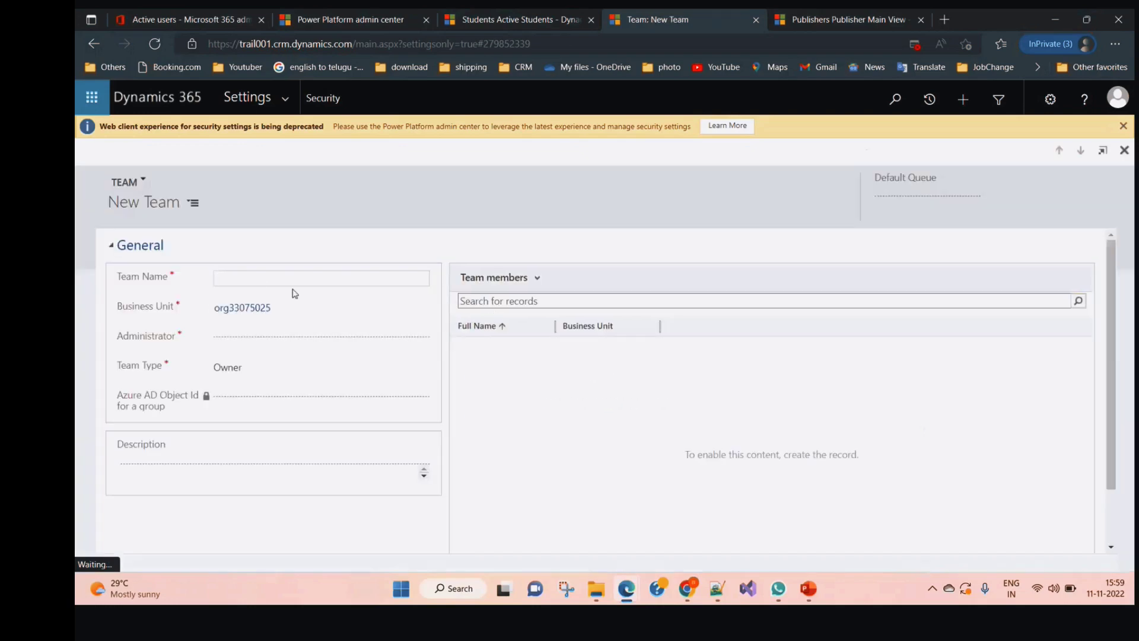
Enter Student as the team name and clear the mistakenly chosen monitoring-account administrator
click(251, 279)
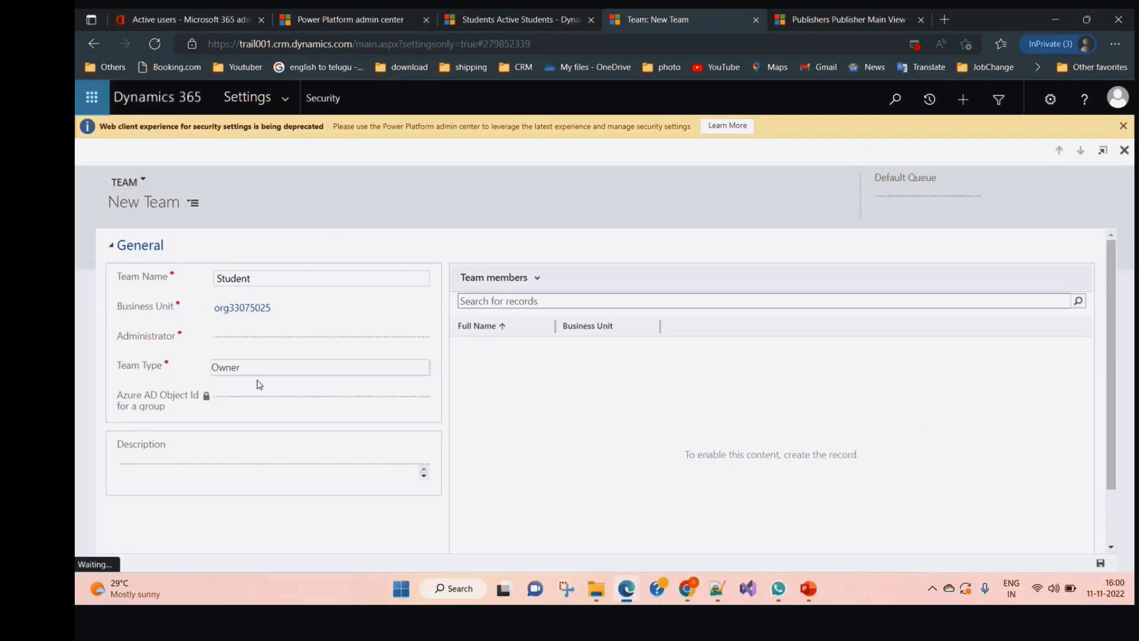
click(266, 341)
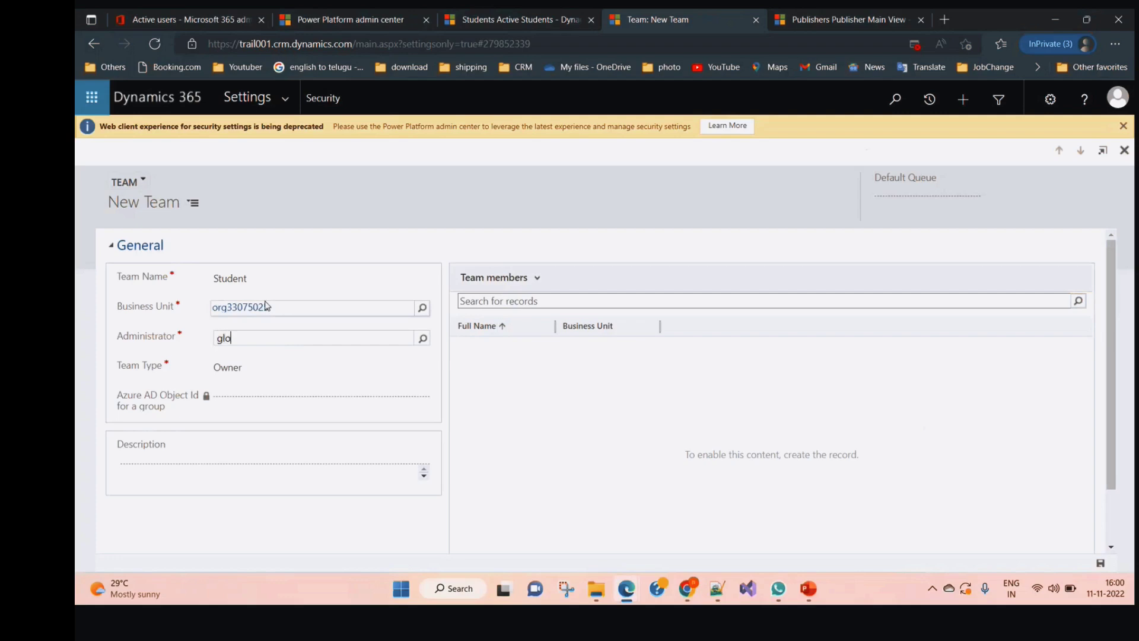
click(421, 339)
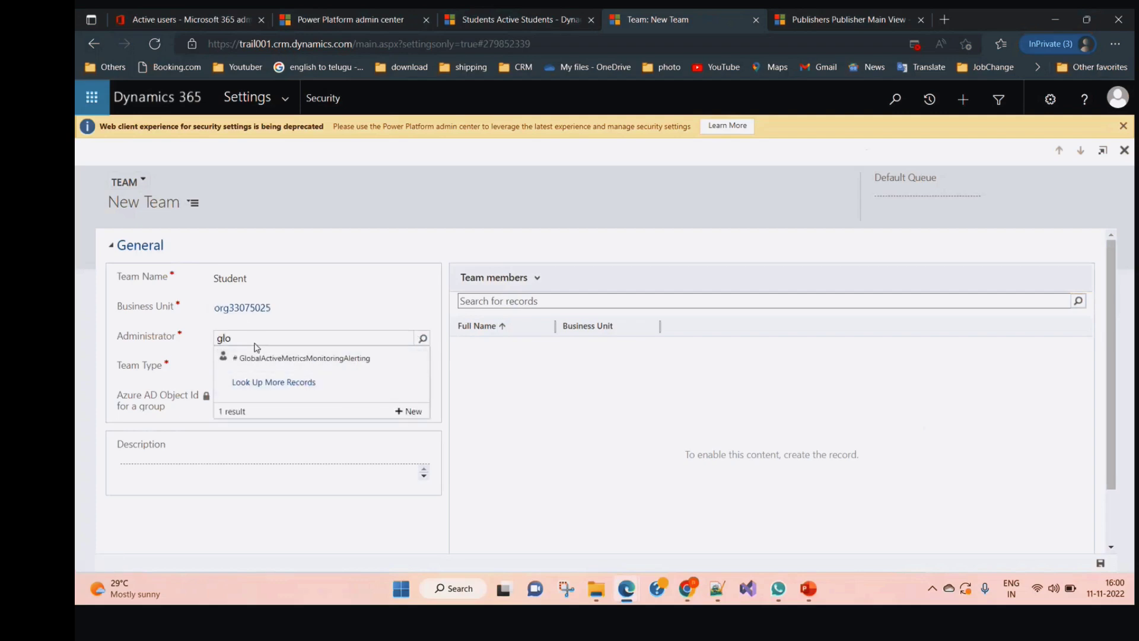
click(272, 360)
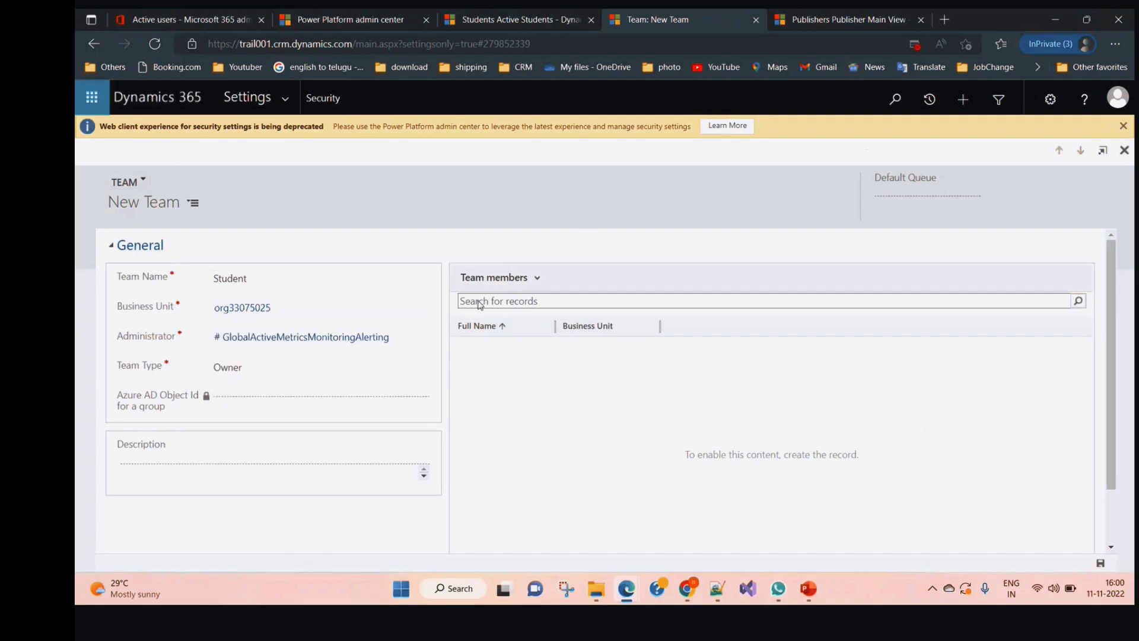
scroll(285, 318, down, 1)
scroll(296, 347, up, 1)
click(1123, 126)
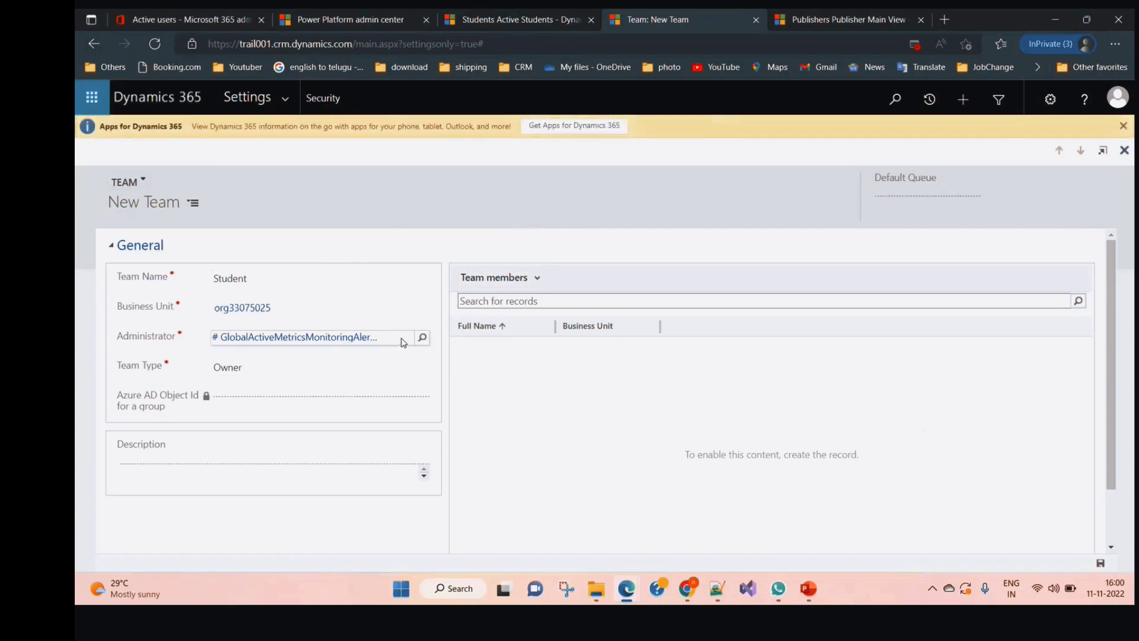
click(399, 339)
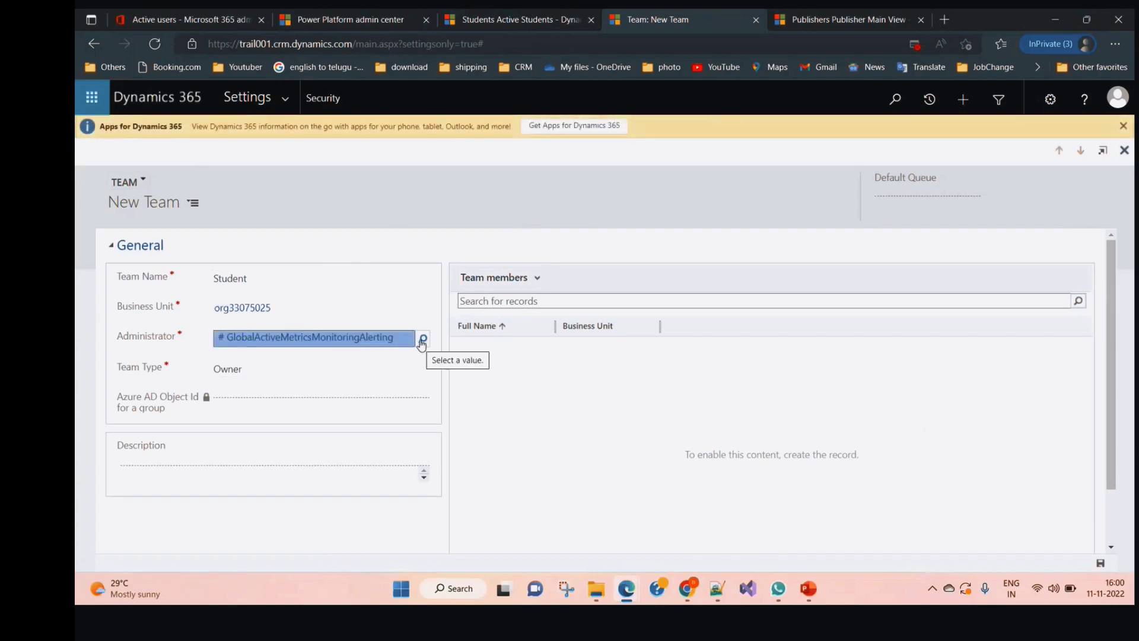
key(BackSpace)
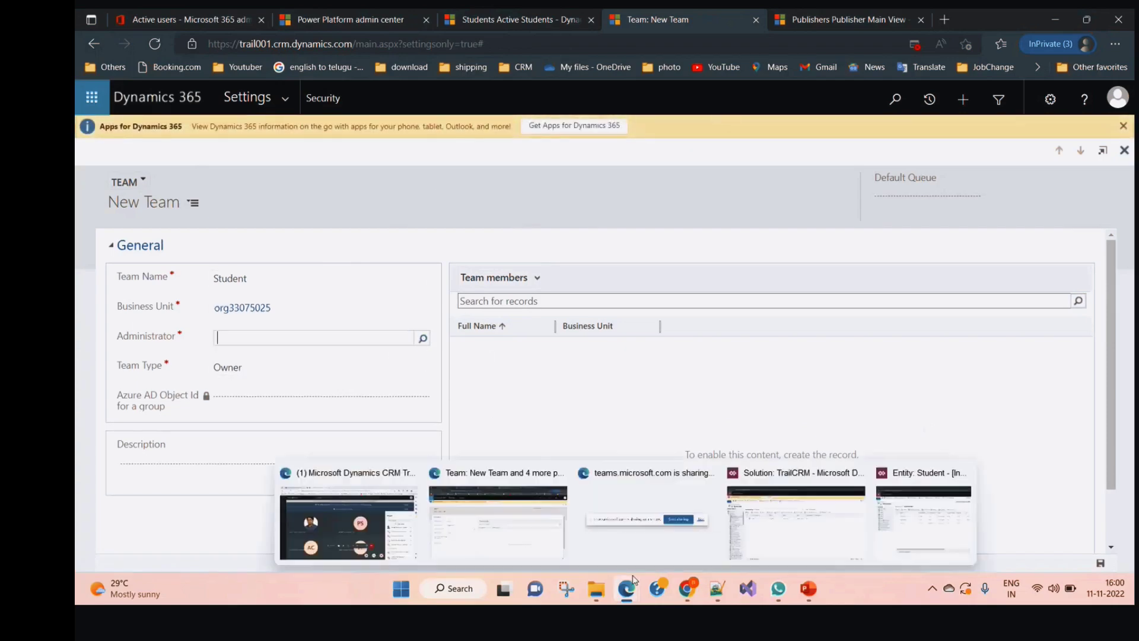
Make the signed-in user the team administrator and save the Student Owner team
click(1119, 105)
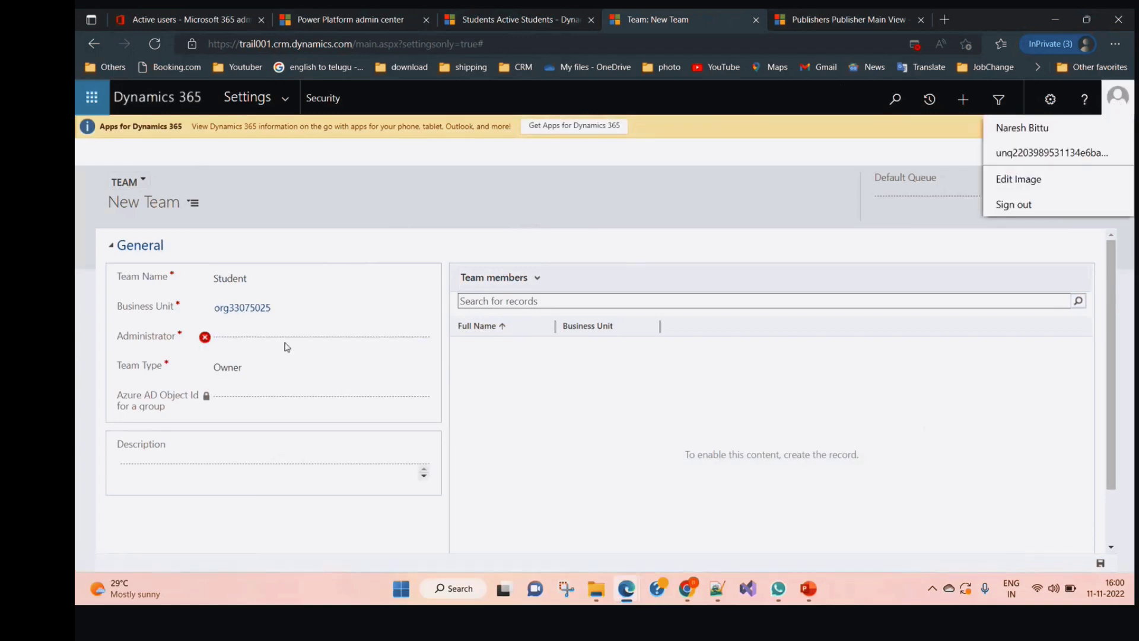
click(266, 336)
text(nare)
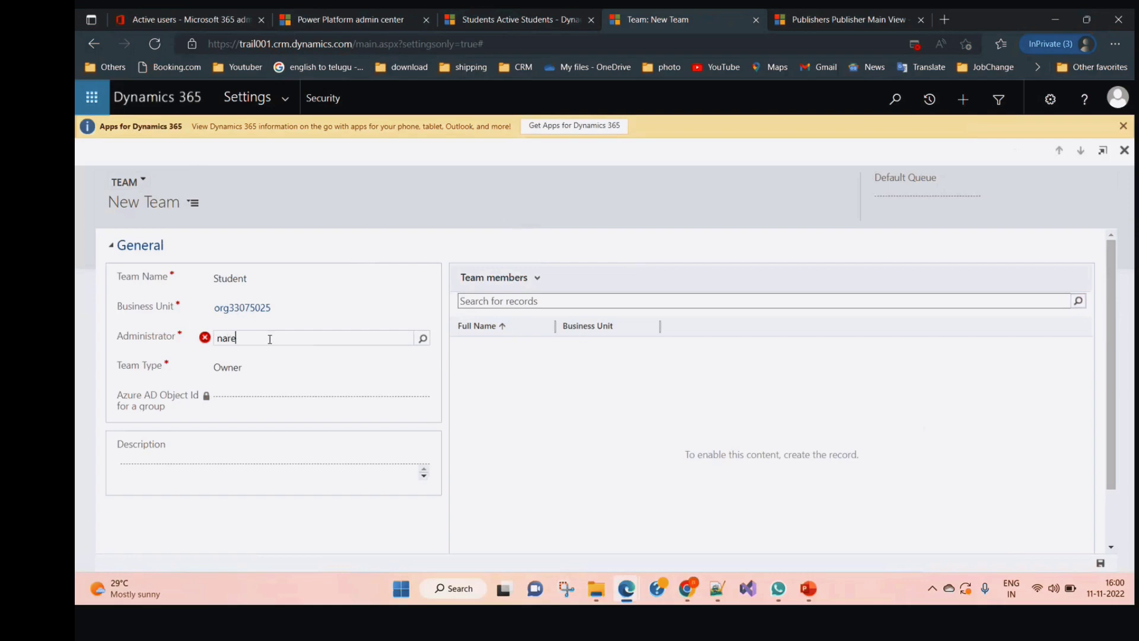
click(278, 359)
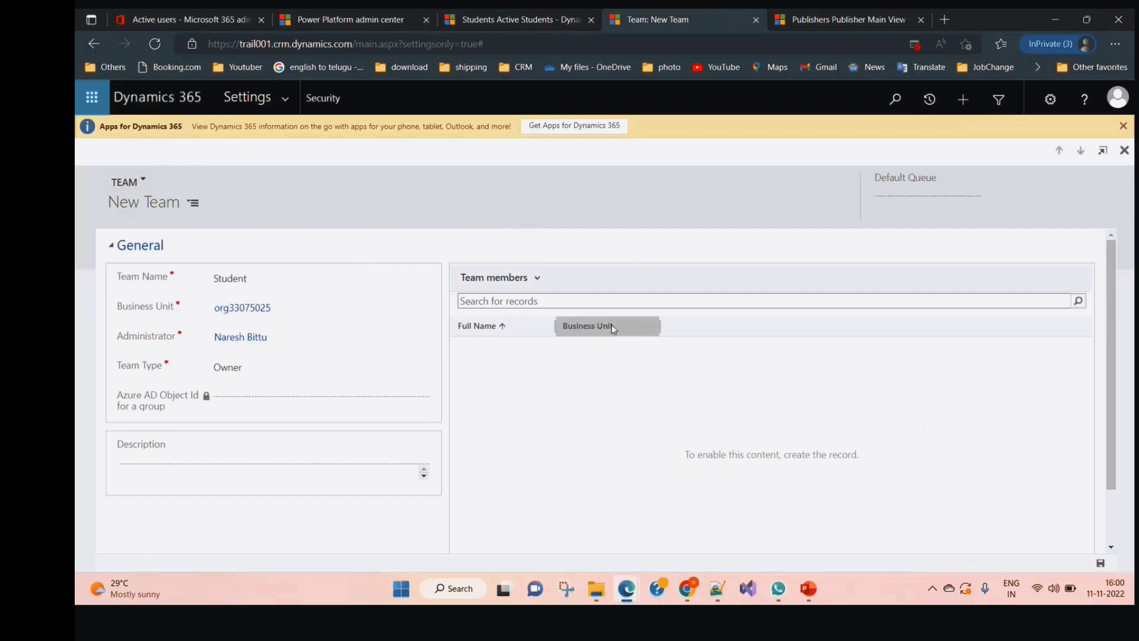
click(726, 298)
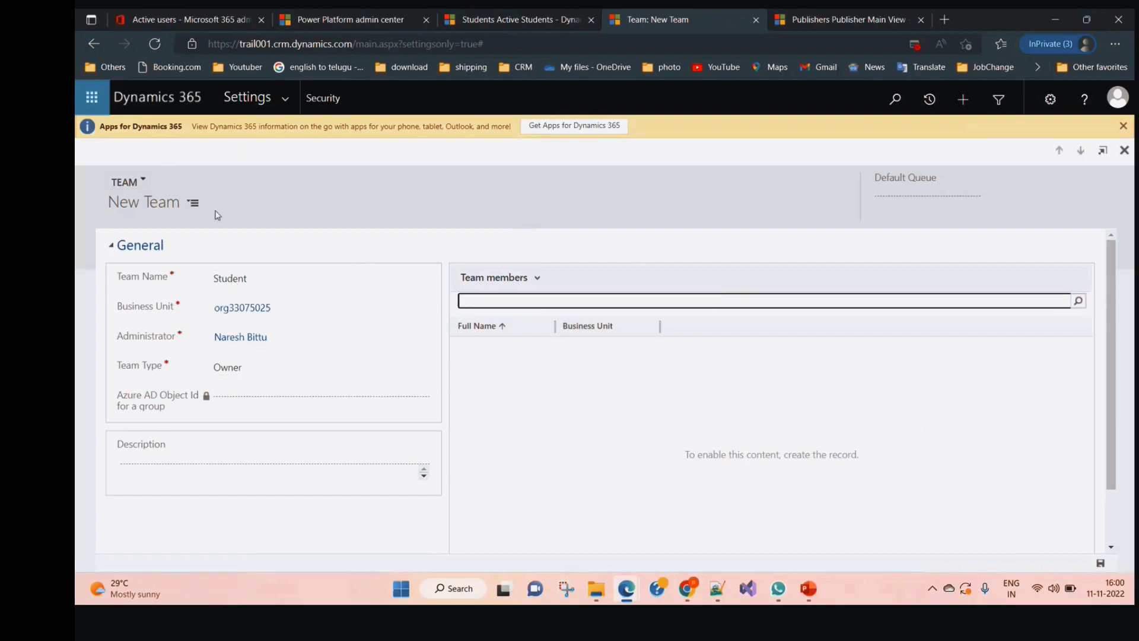
scroll(273, 296, down, 1)
scroll(282, 363, up, 1)
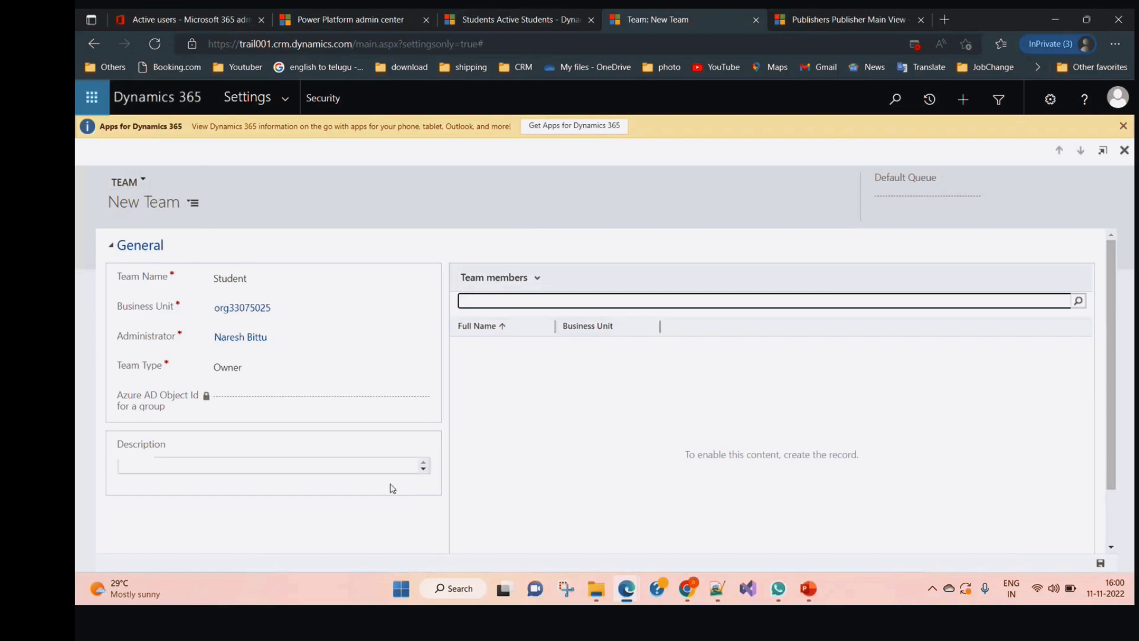
click(1099, 563)
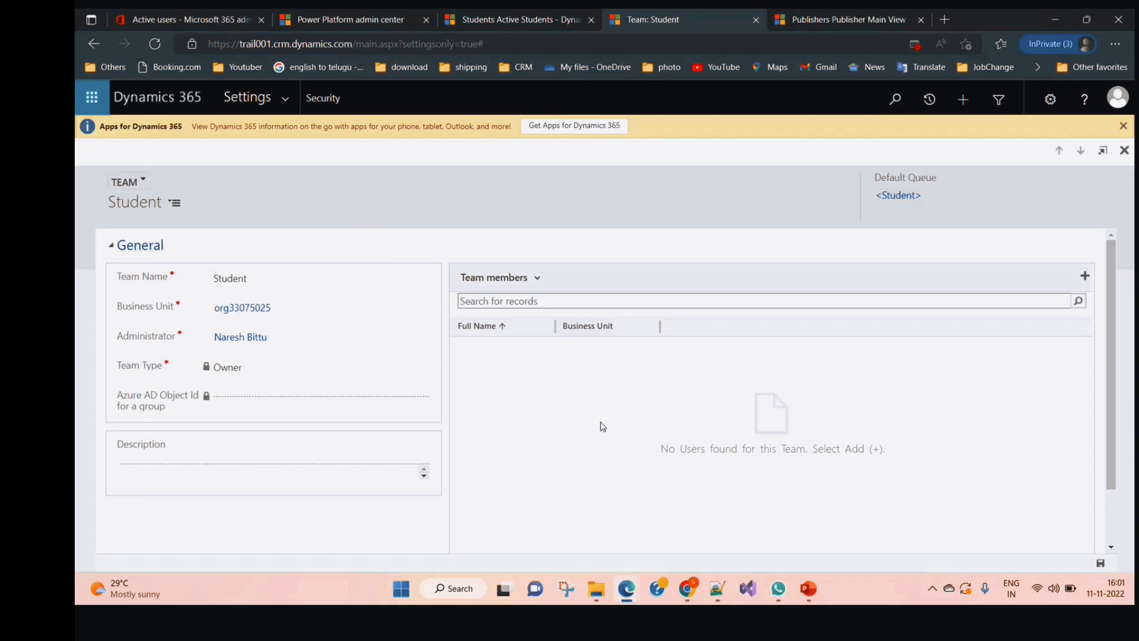
Search 'test' in the Team members lookup and add Test User01 to the team
click(1085, 276)
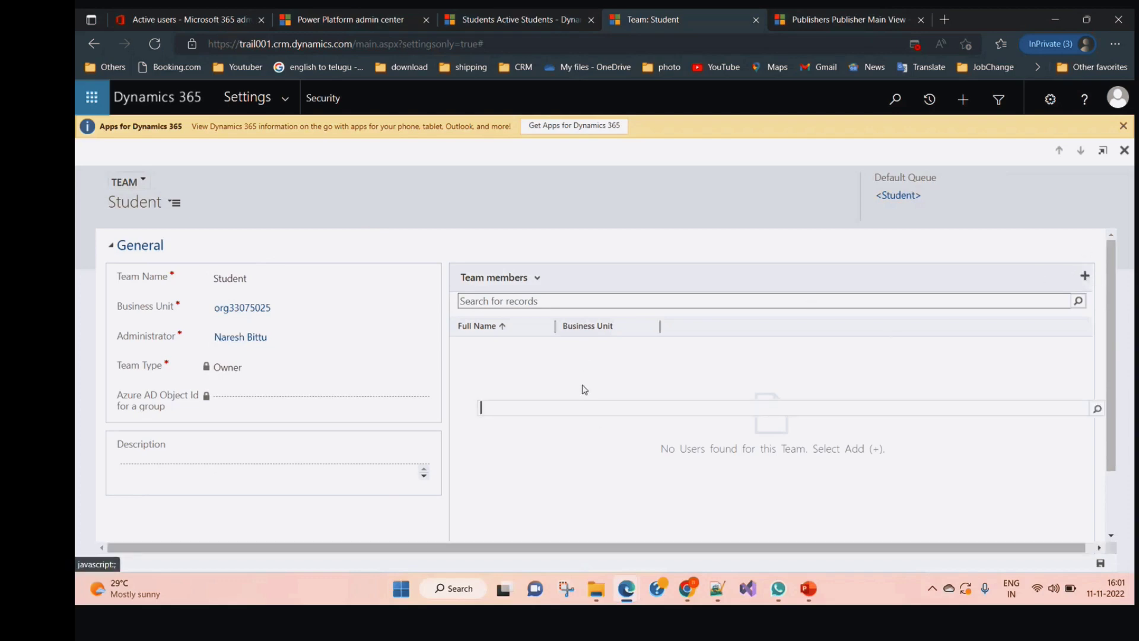
text(test)
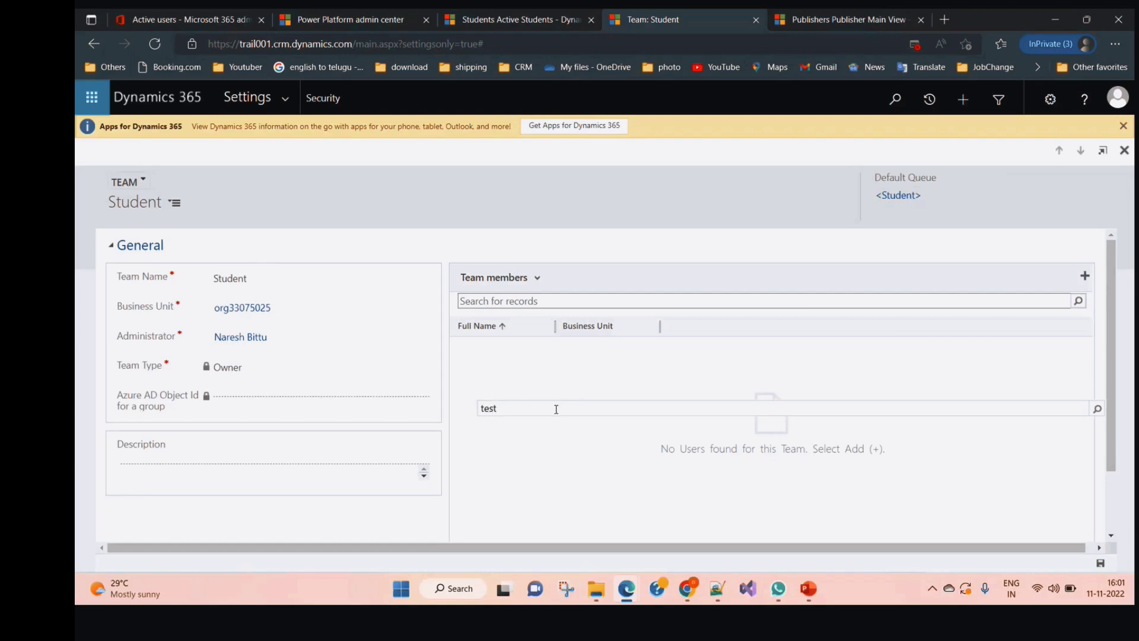
key(Return)
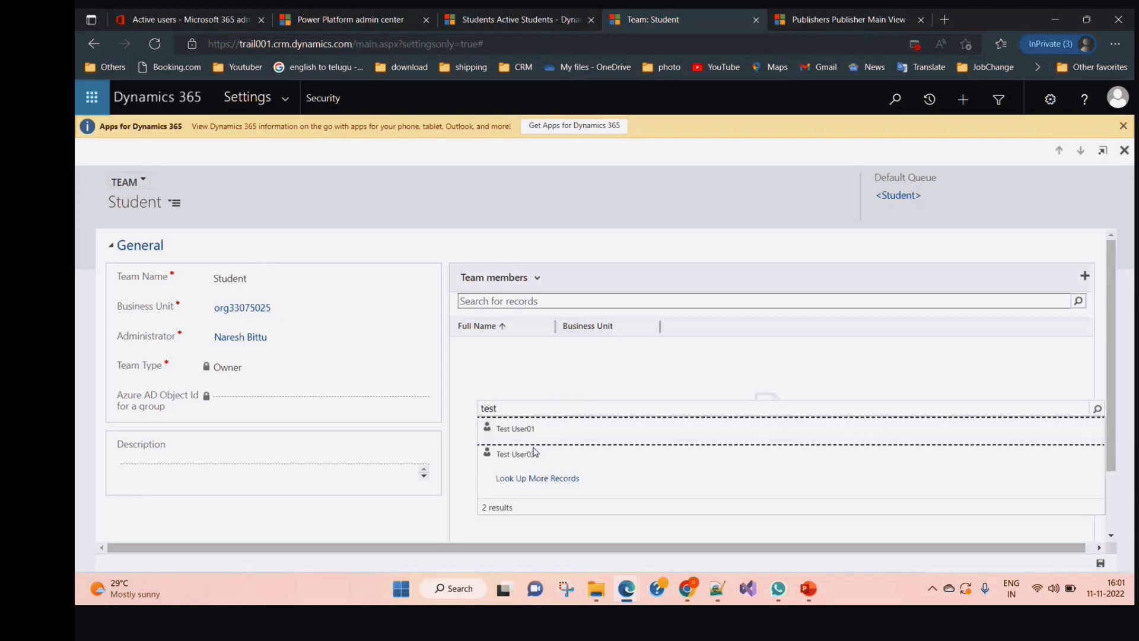
click(536, 435)
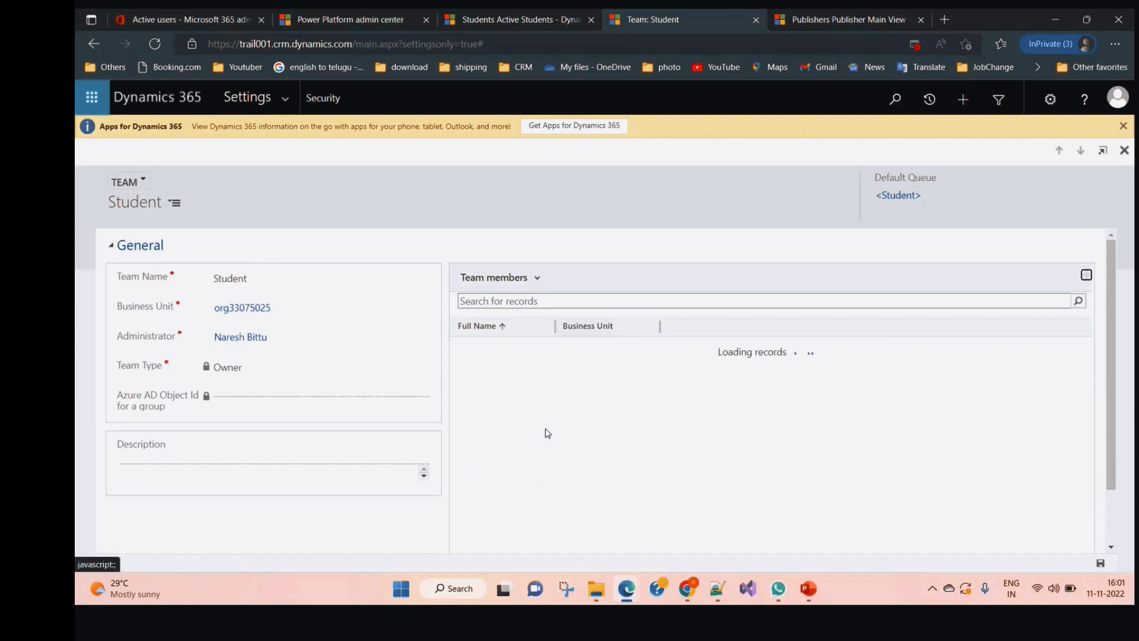